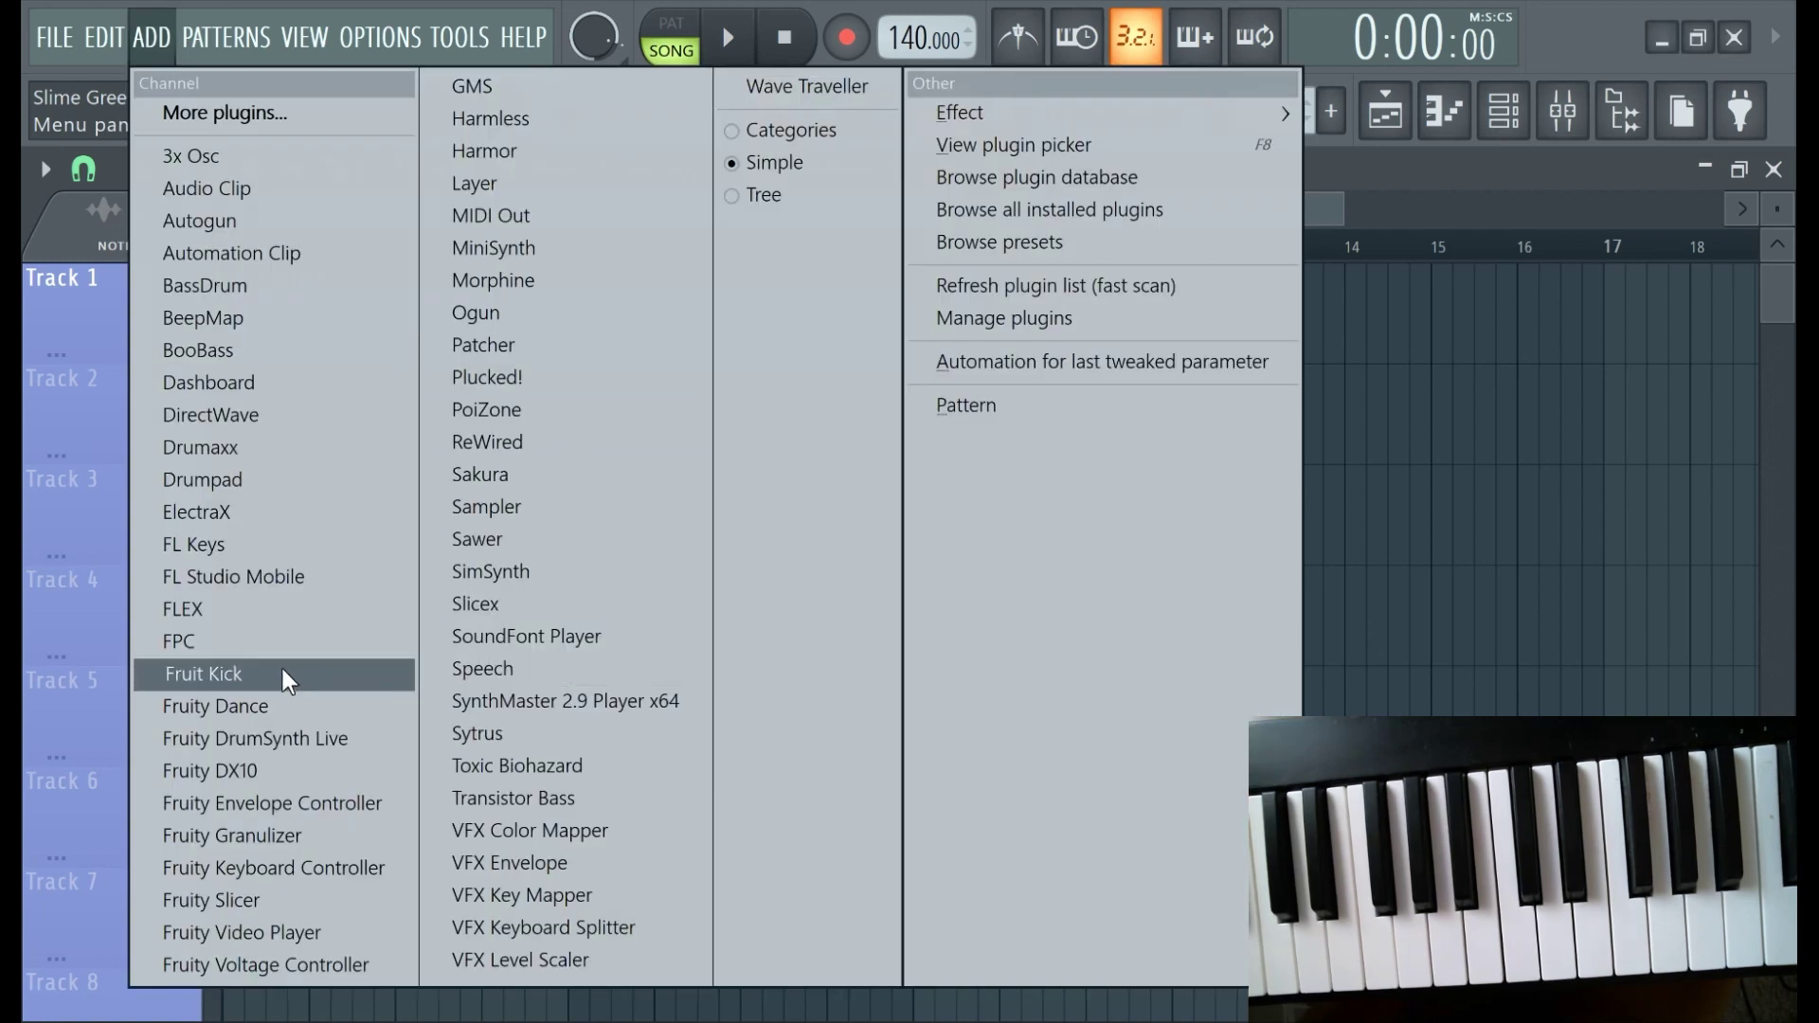
Add a new ElectraX channel and load the [BL] Elizabeth patch from the 7 Seas bank.
click(275, 516)
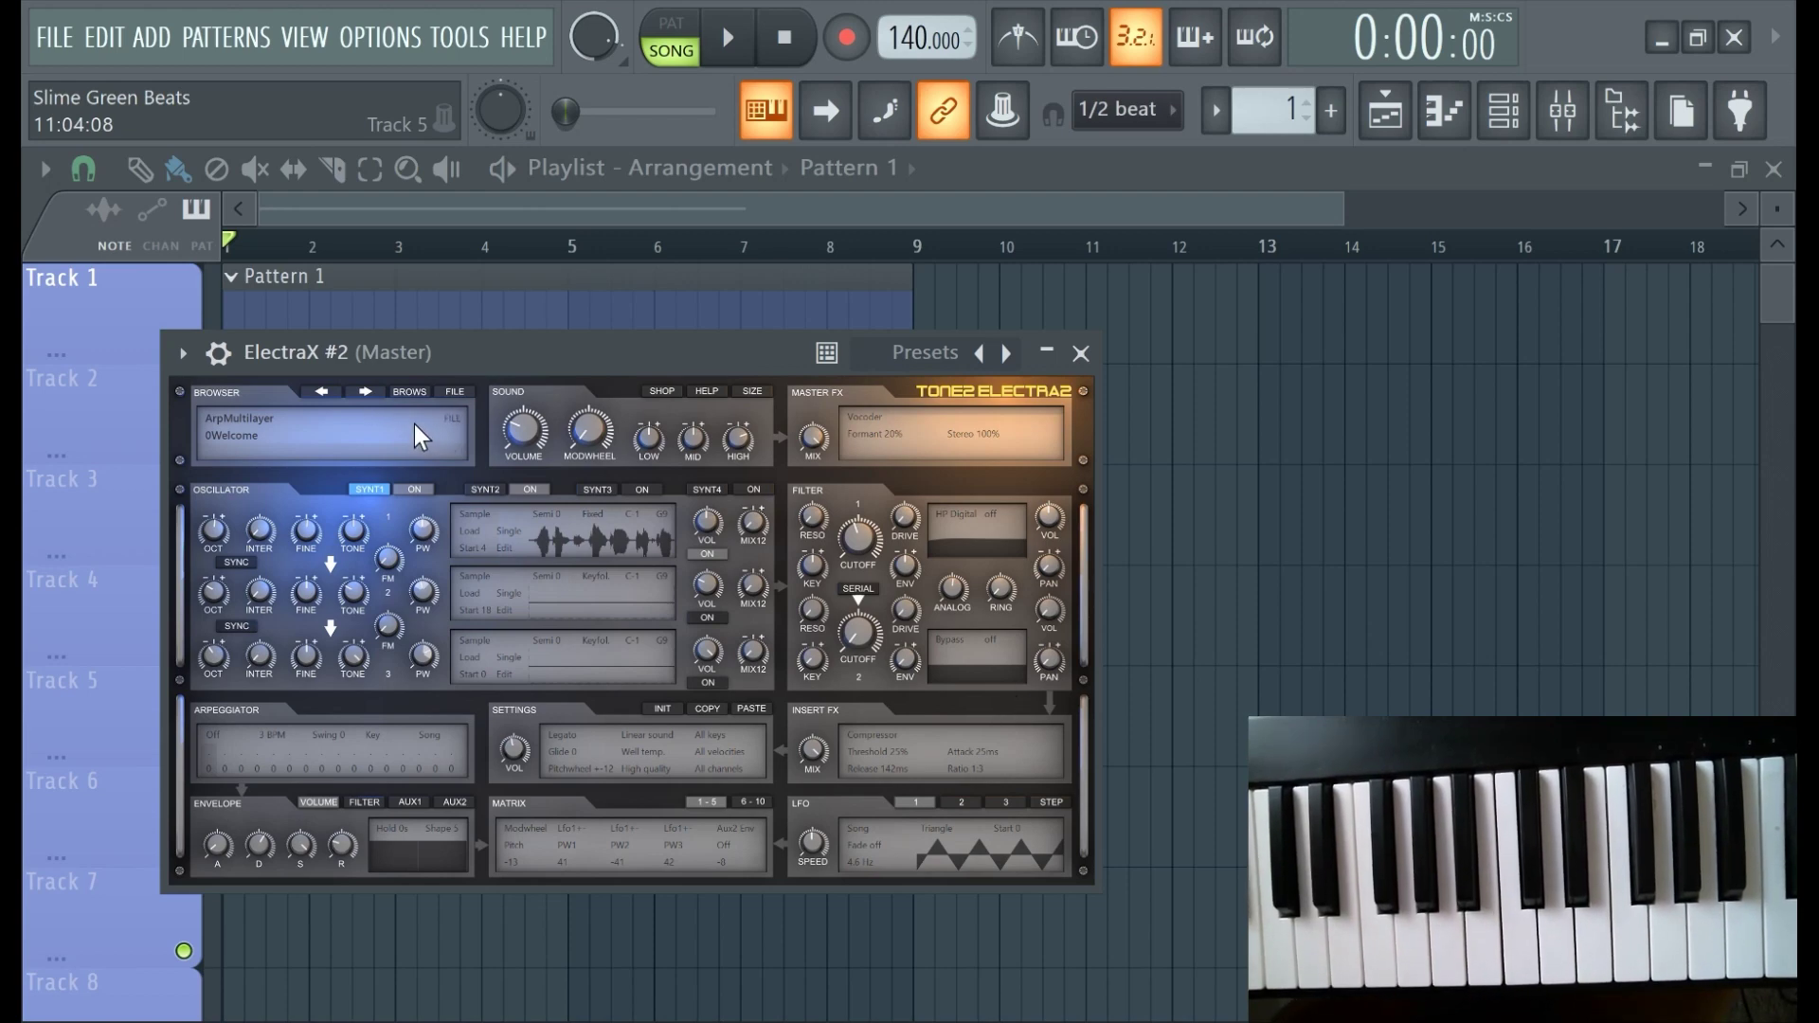
click(407, 392)
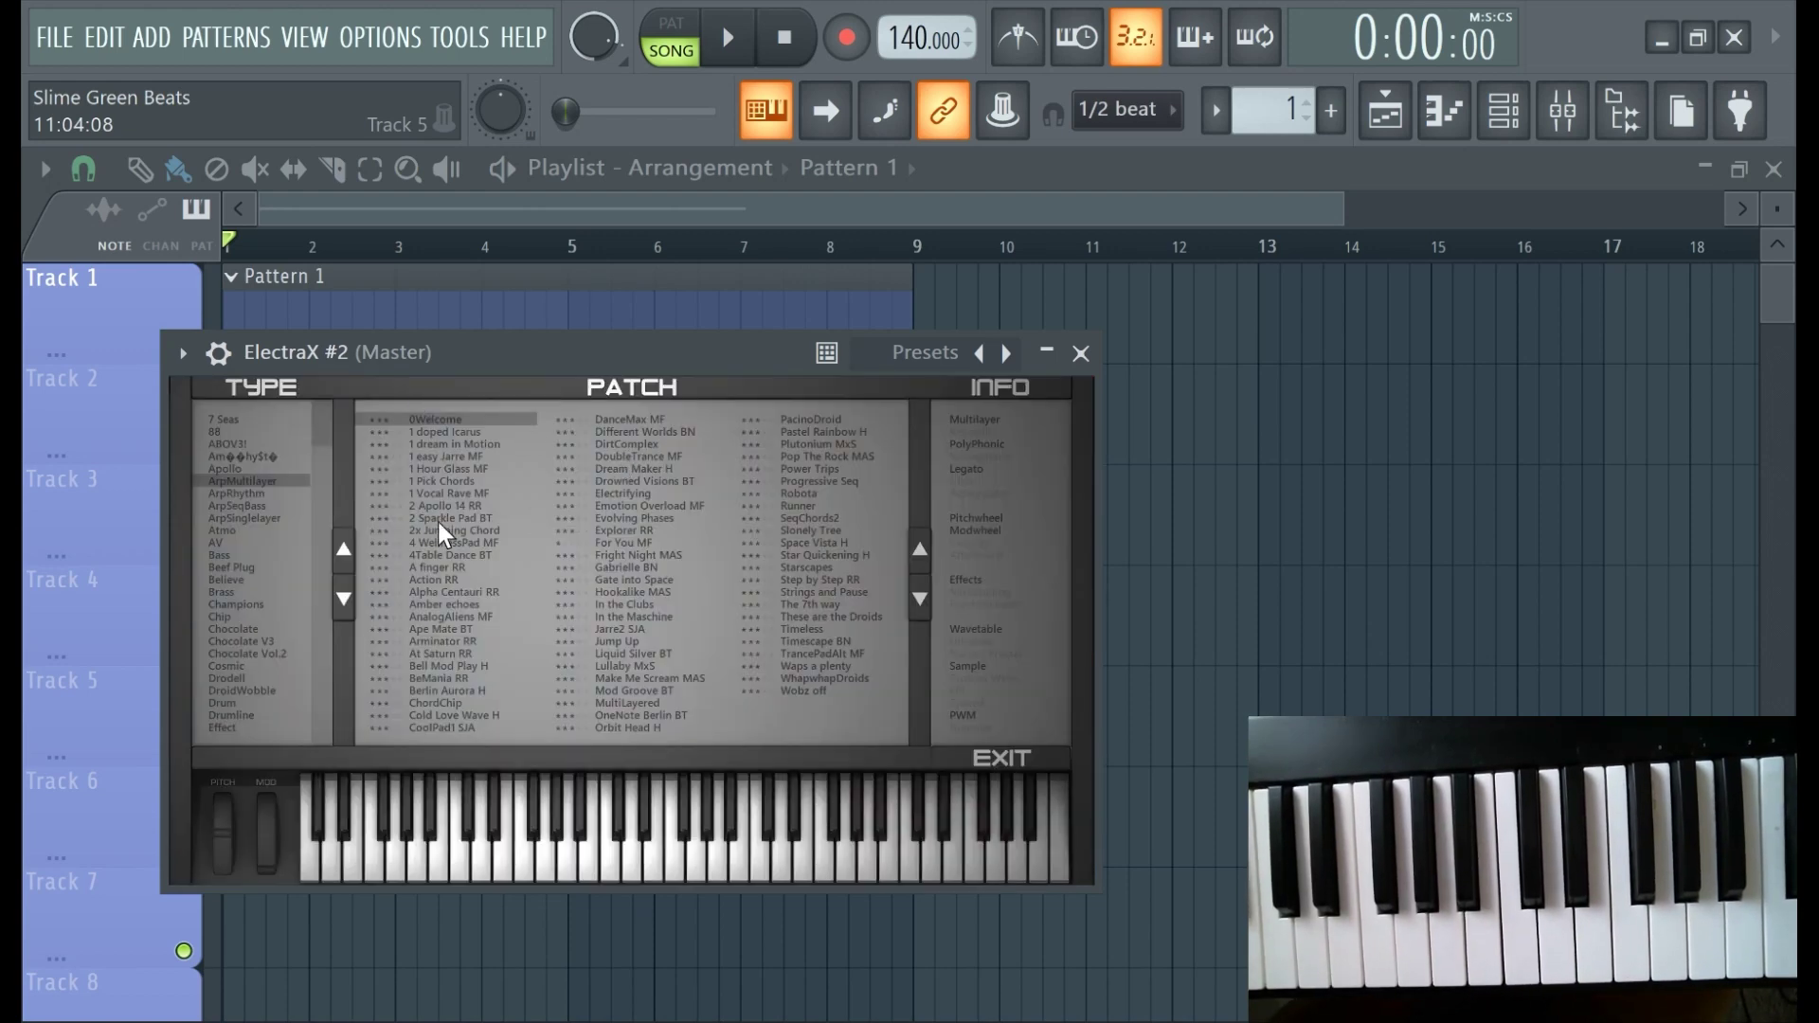
click(228, 419)
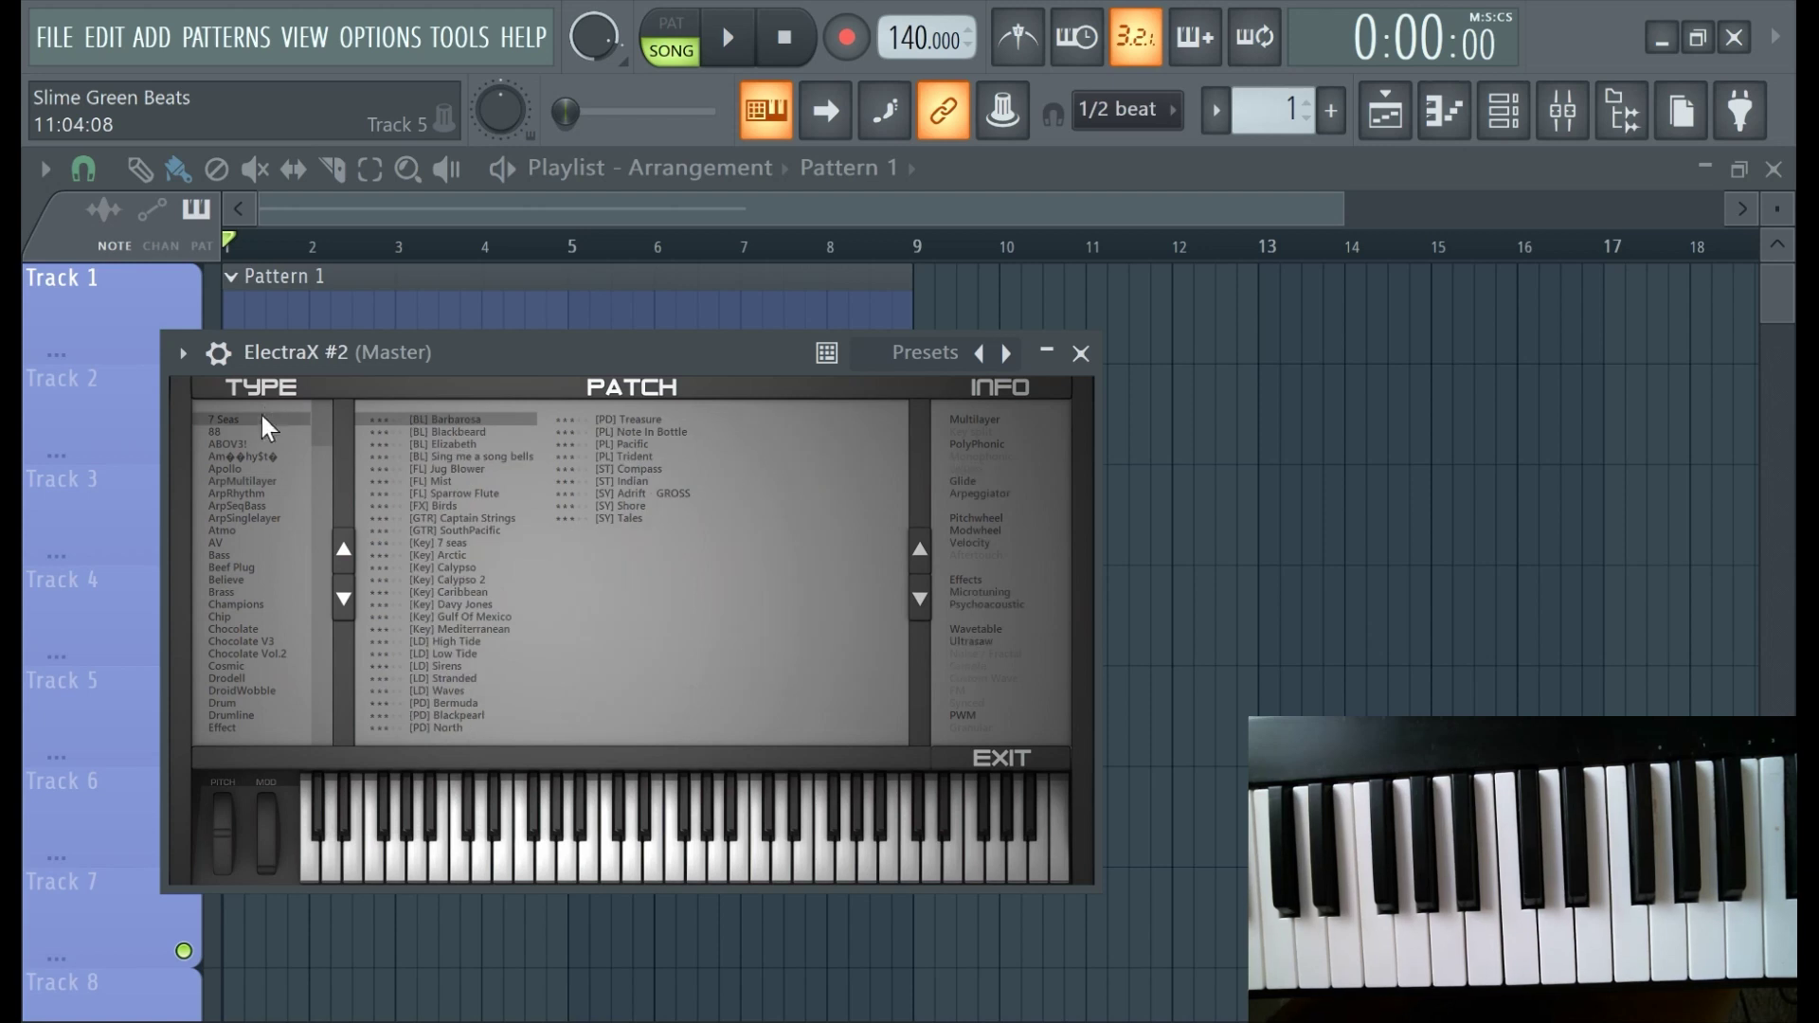
click(439, 443)
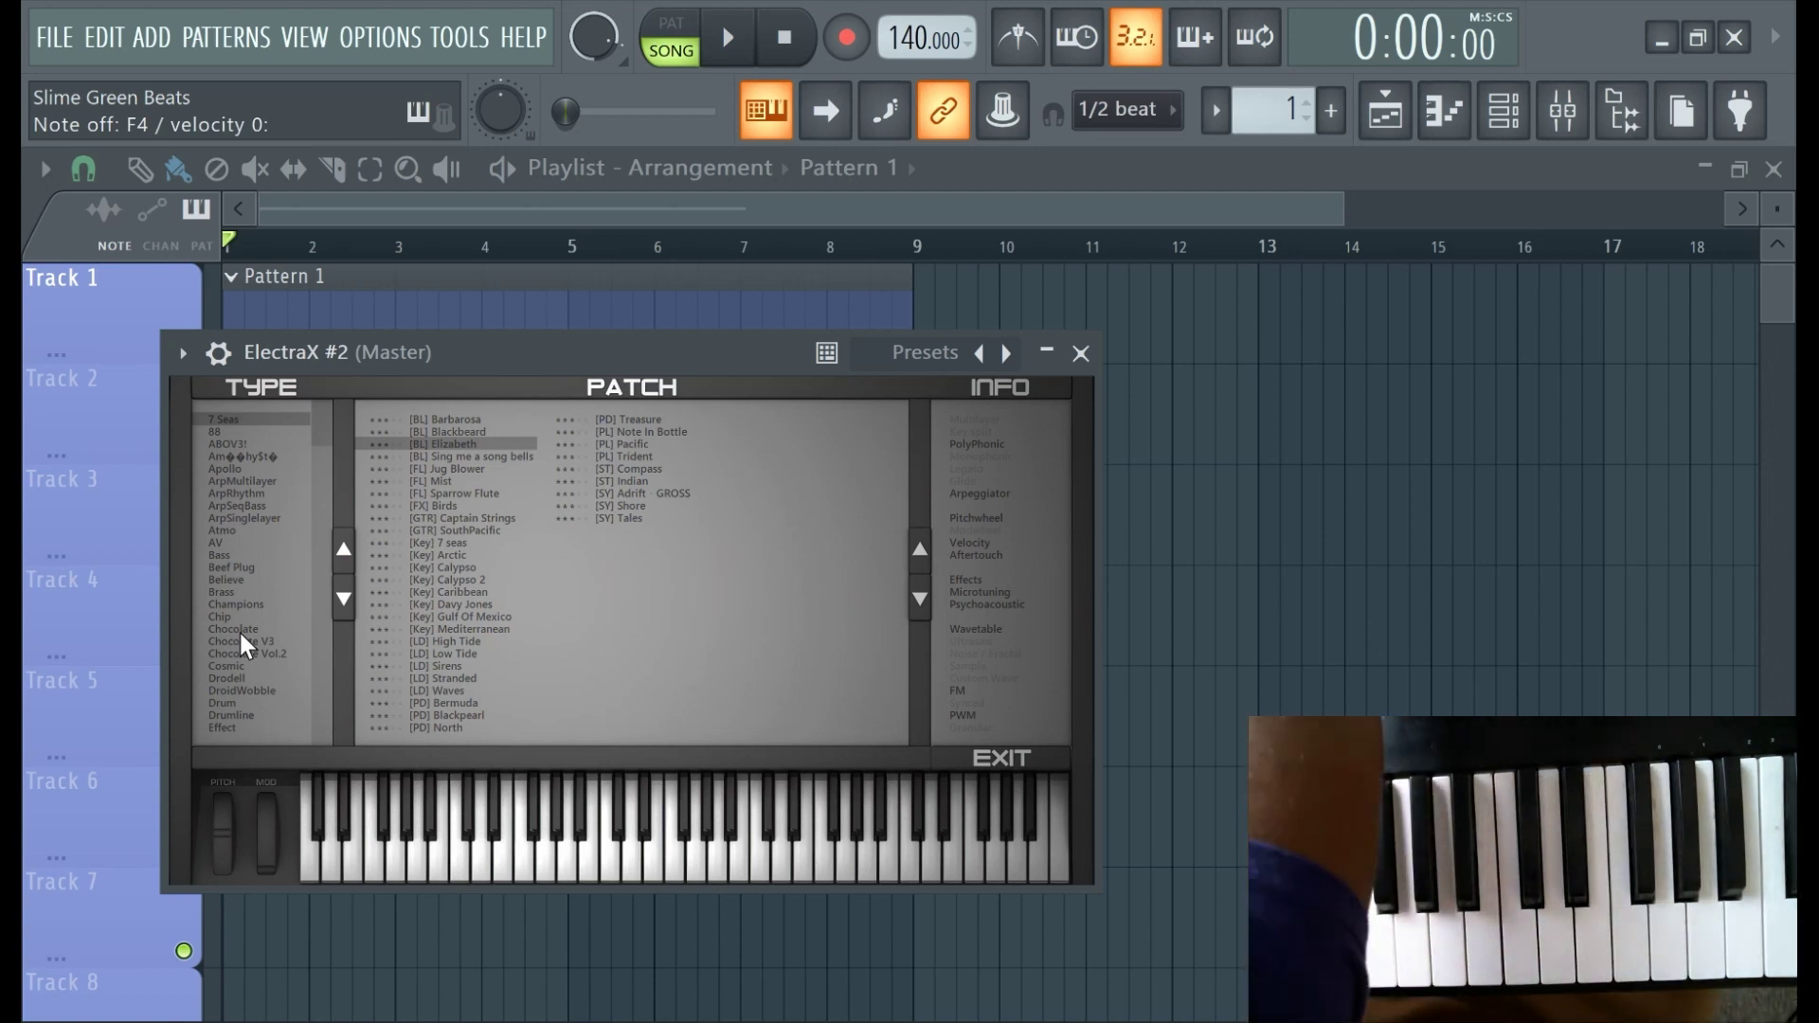
key(Escape)
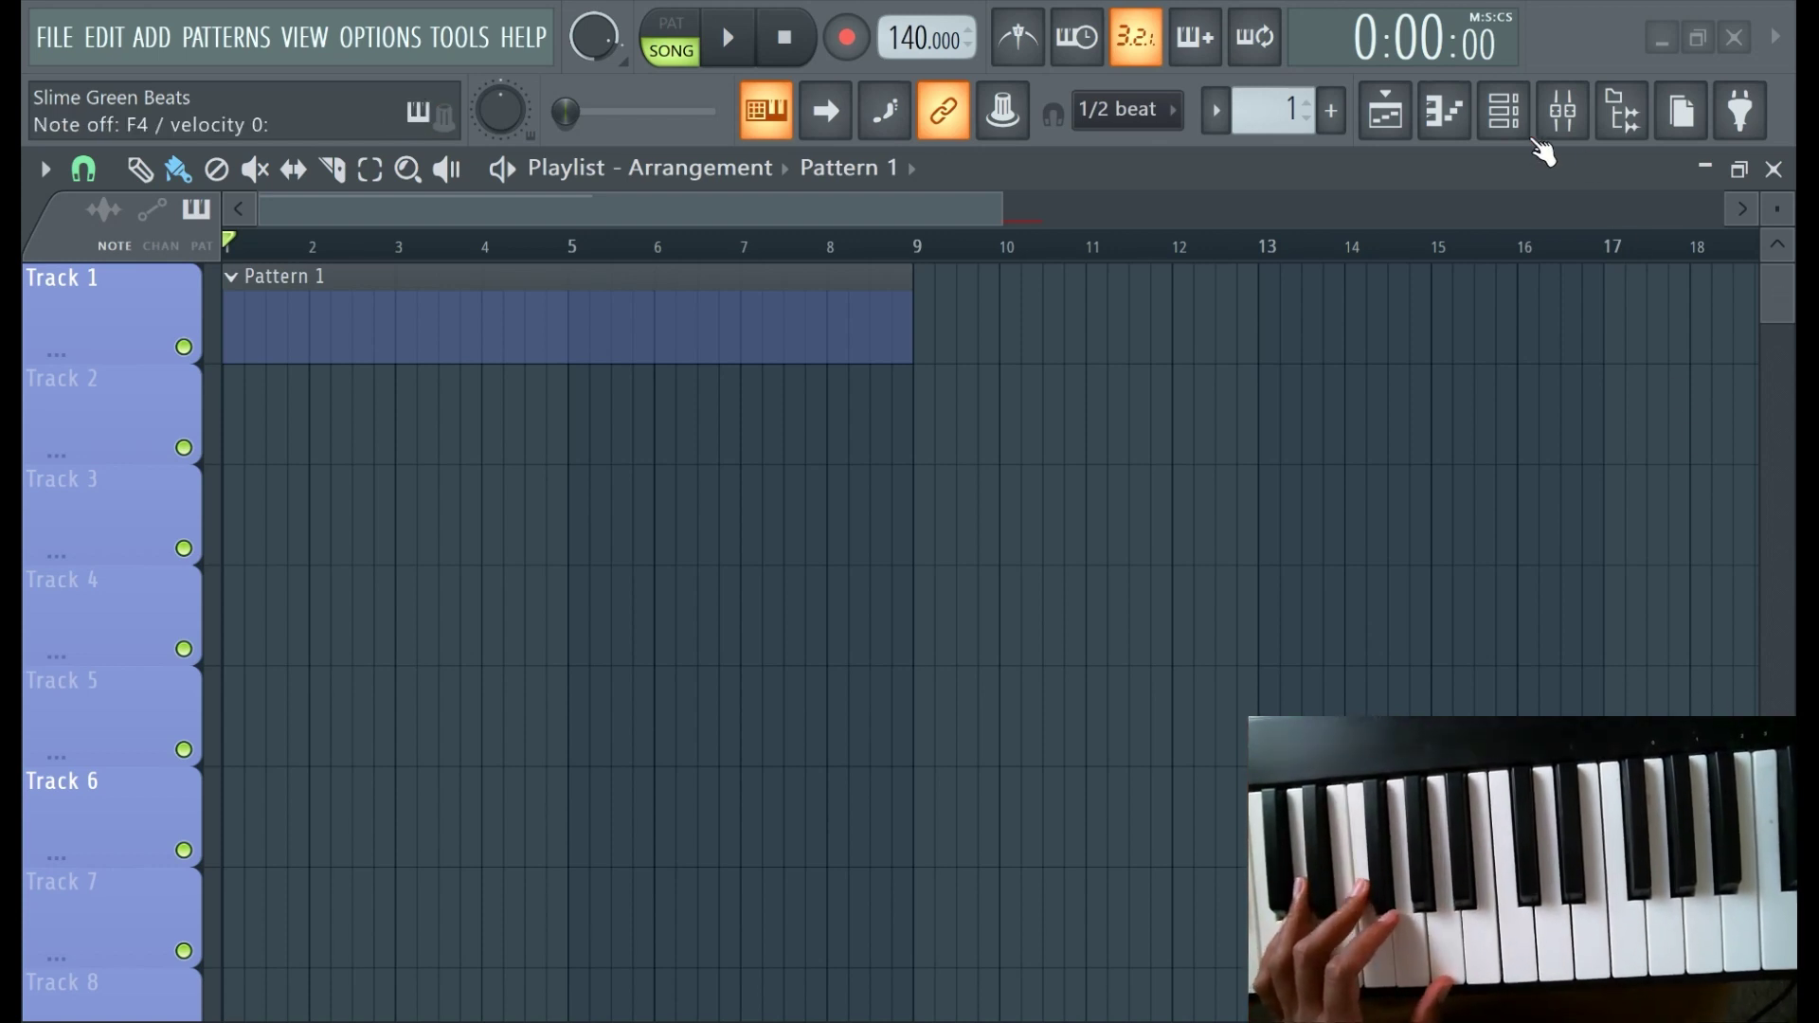
Open the existing ElectraX melody channel from the channel rack and show its patch browser.
click(1504, 112)
click(429, 315)
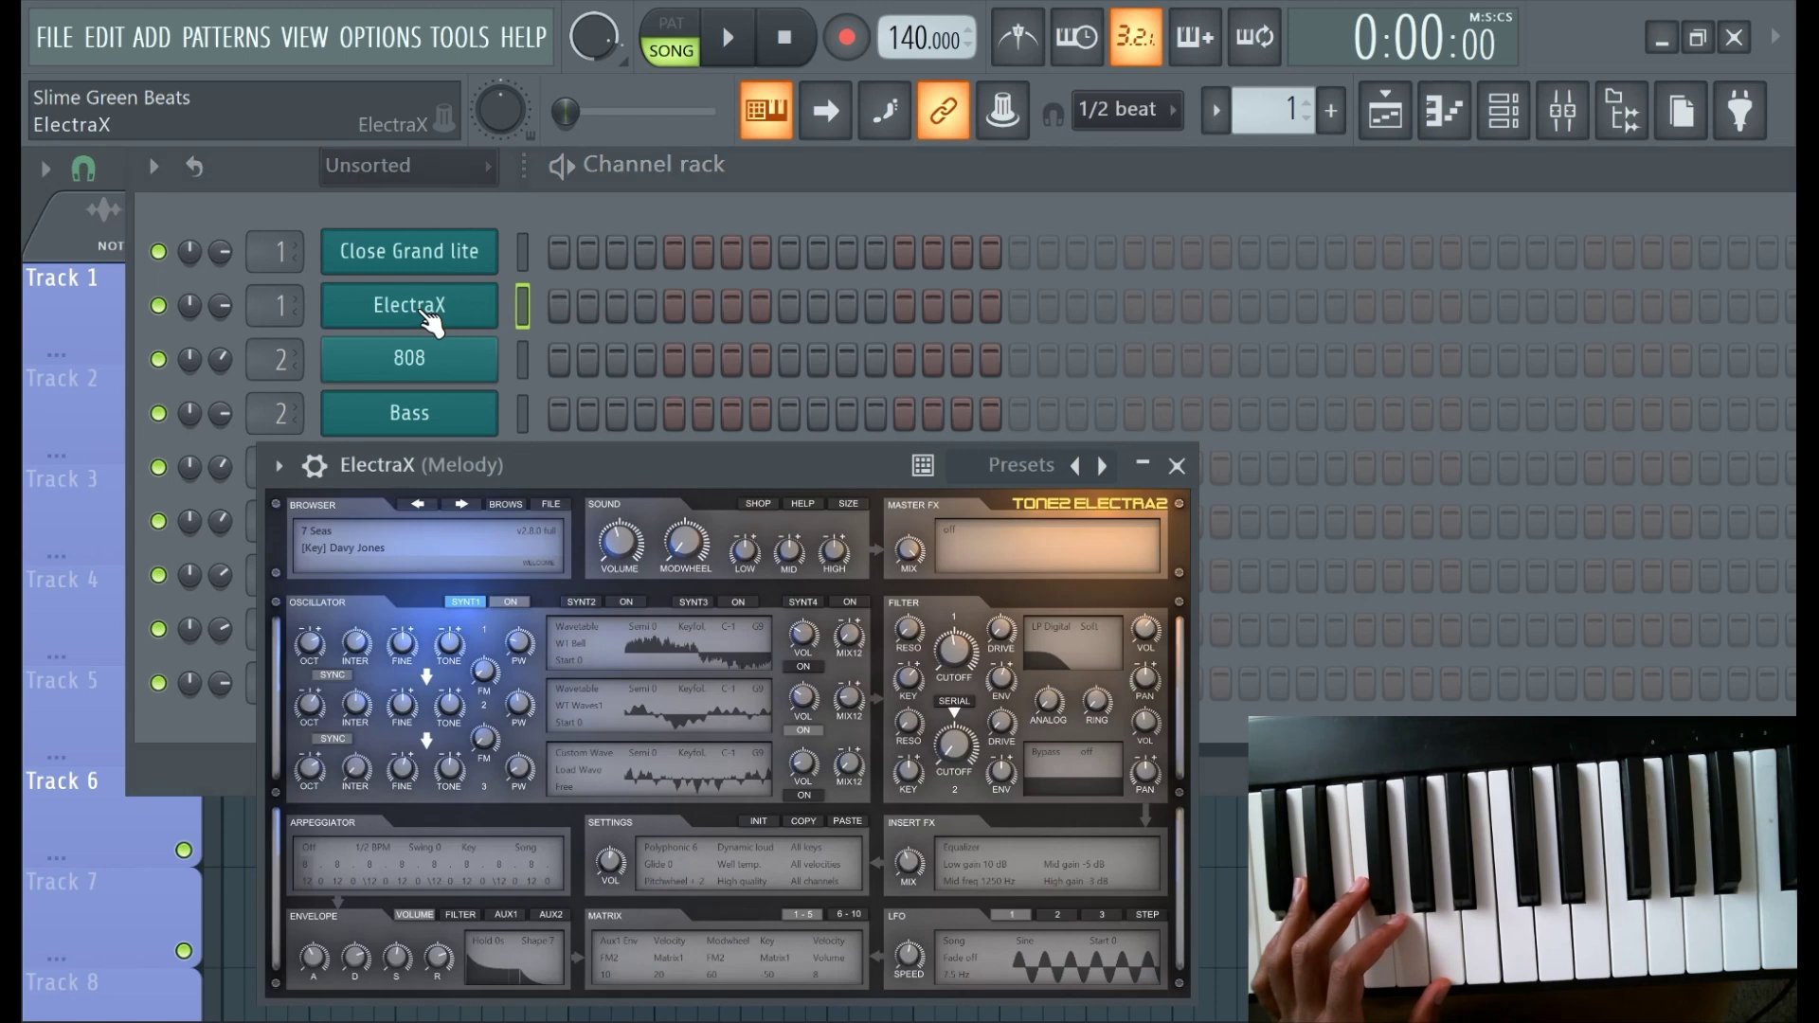
click(504, 506)
drag(591, 469, 703, 271)
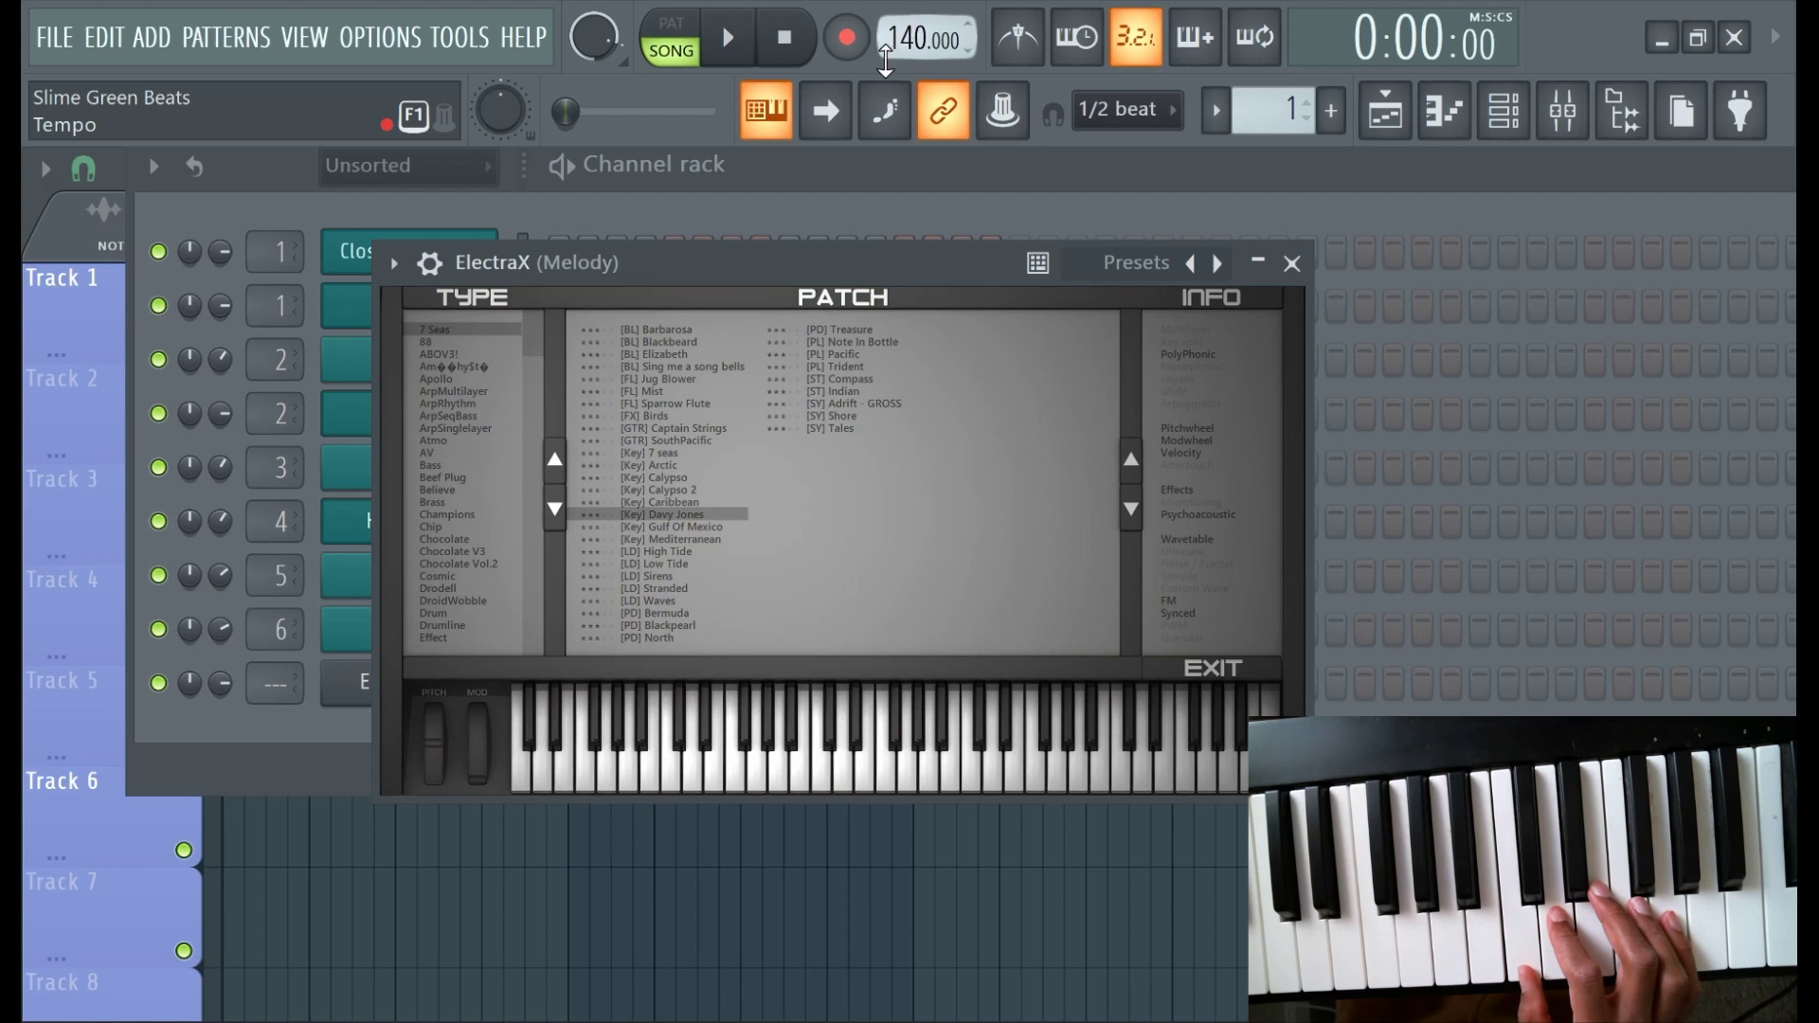
Enable the metronome and set the project tempo to 128 BPM while auditioning it in song playback.
click(1019, 36)
click(753, 42)
drag(881, 21, 881, 15)
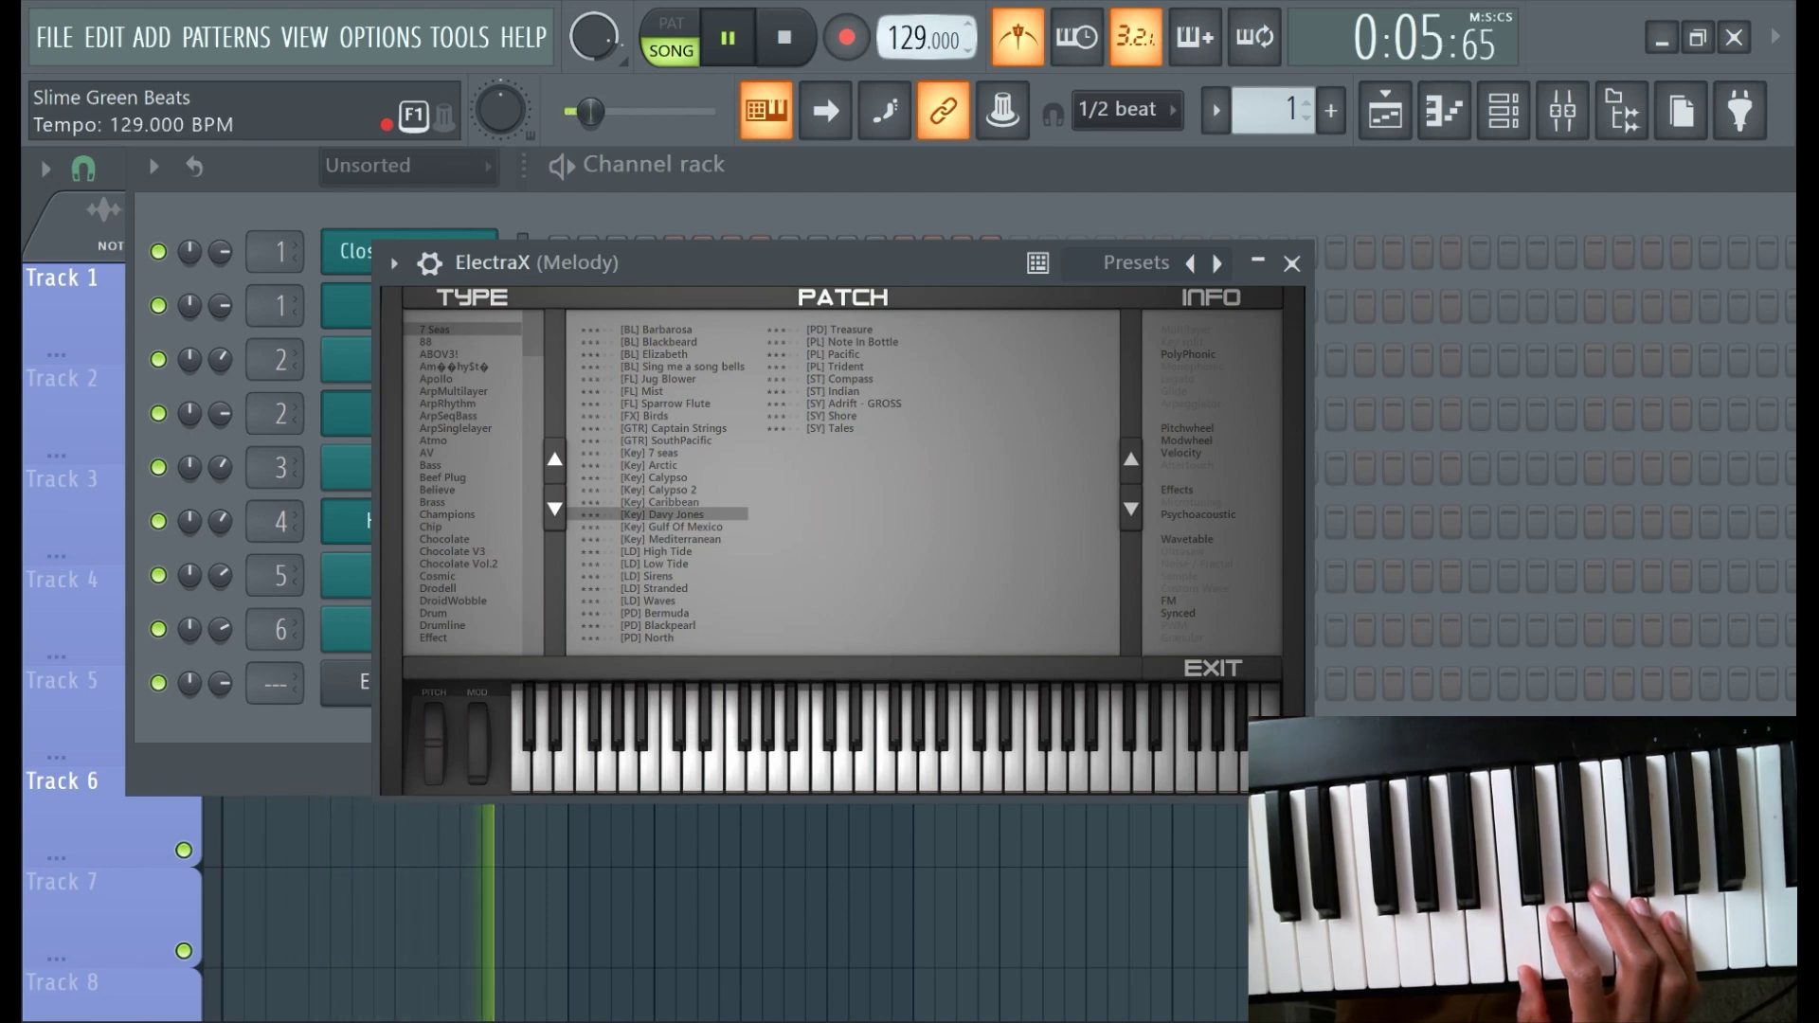
click(786, 36)
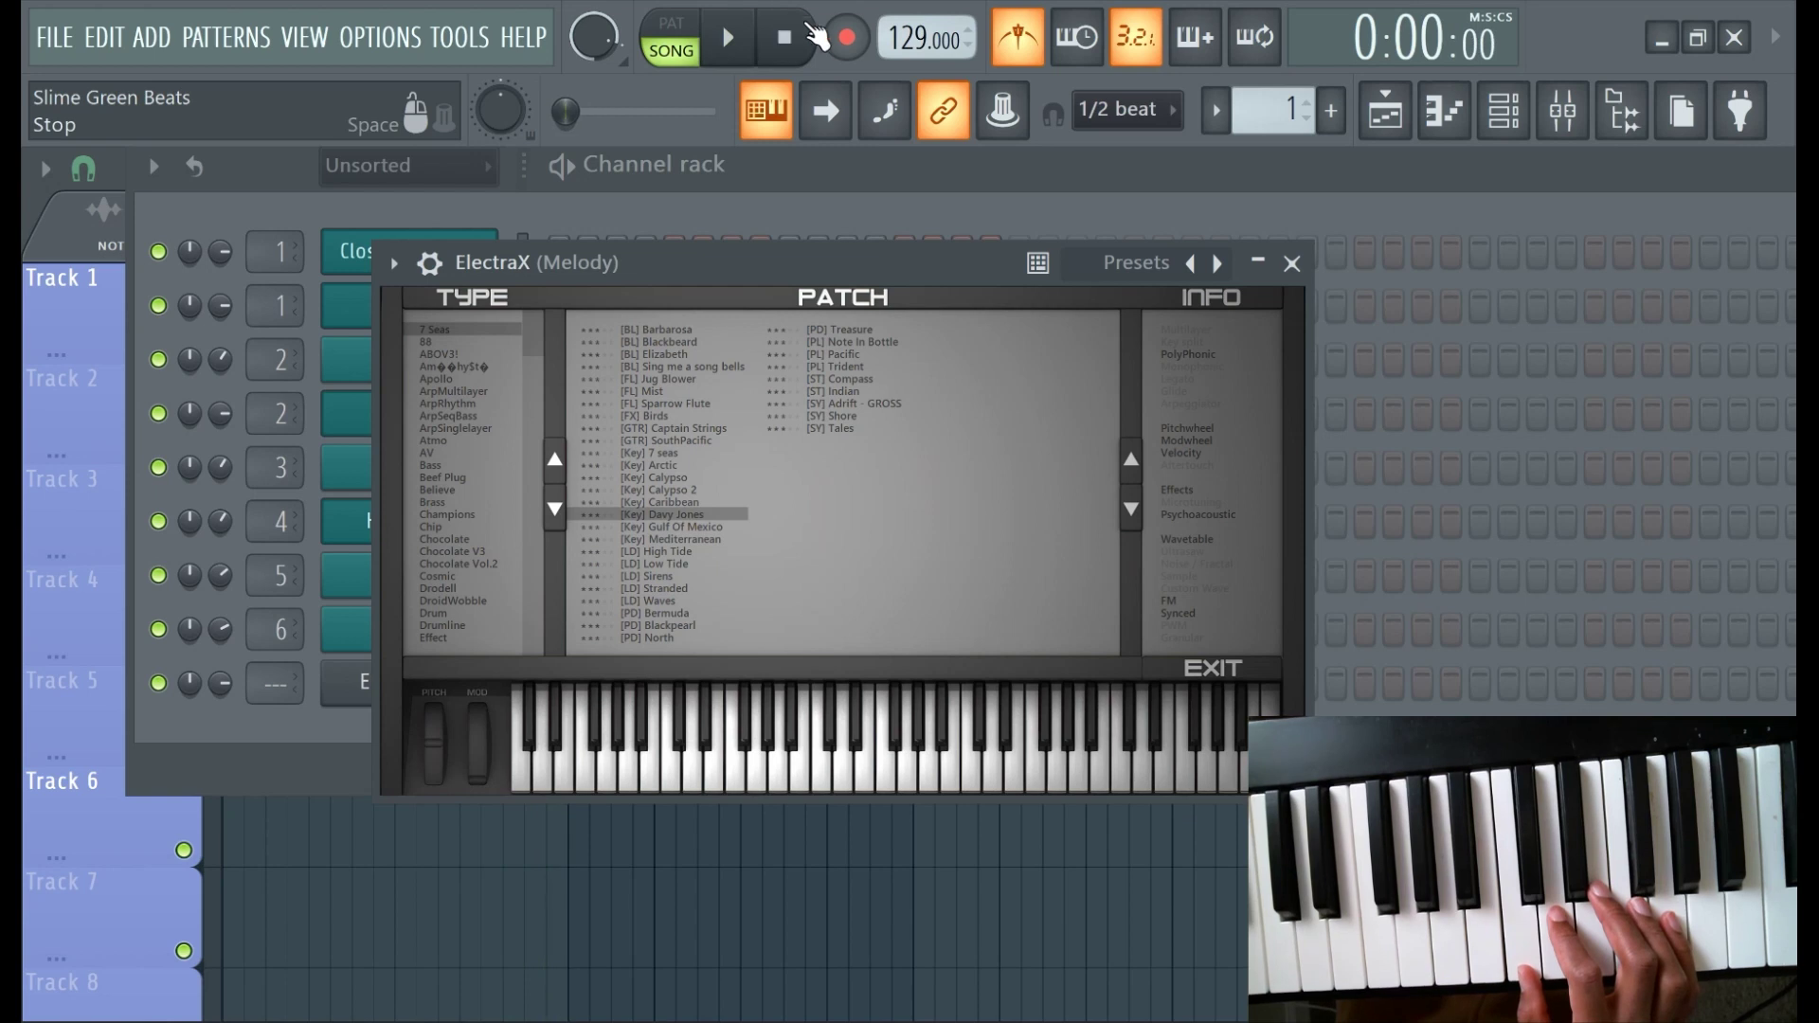
click(848, 38)
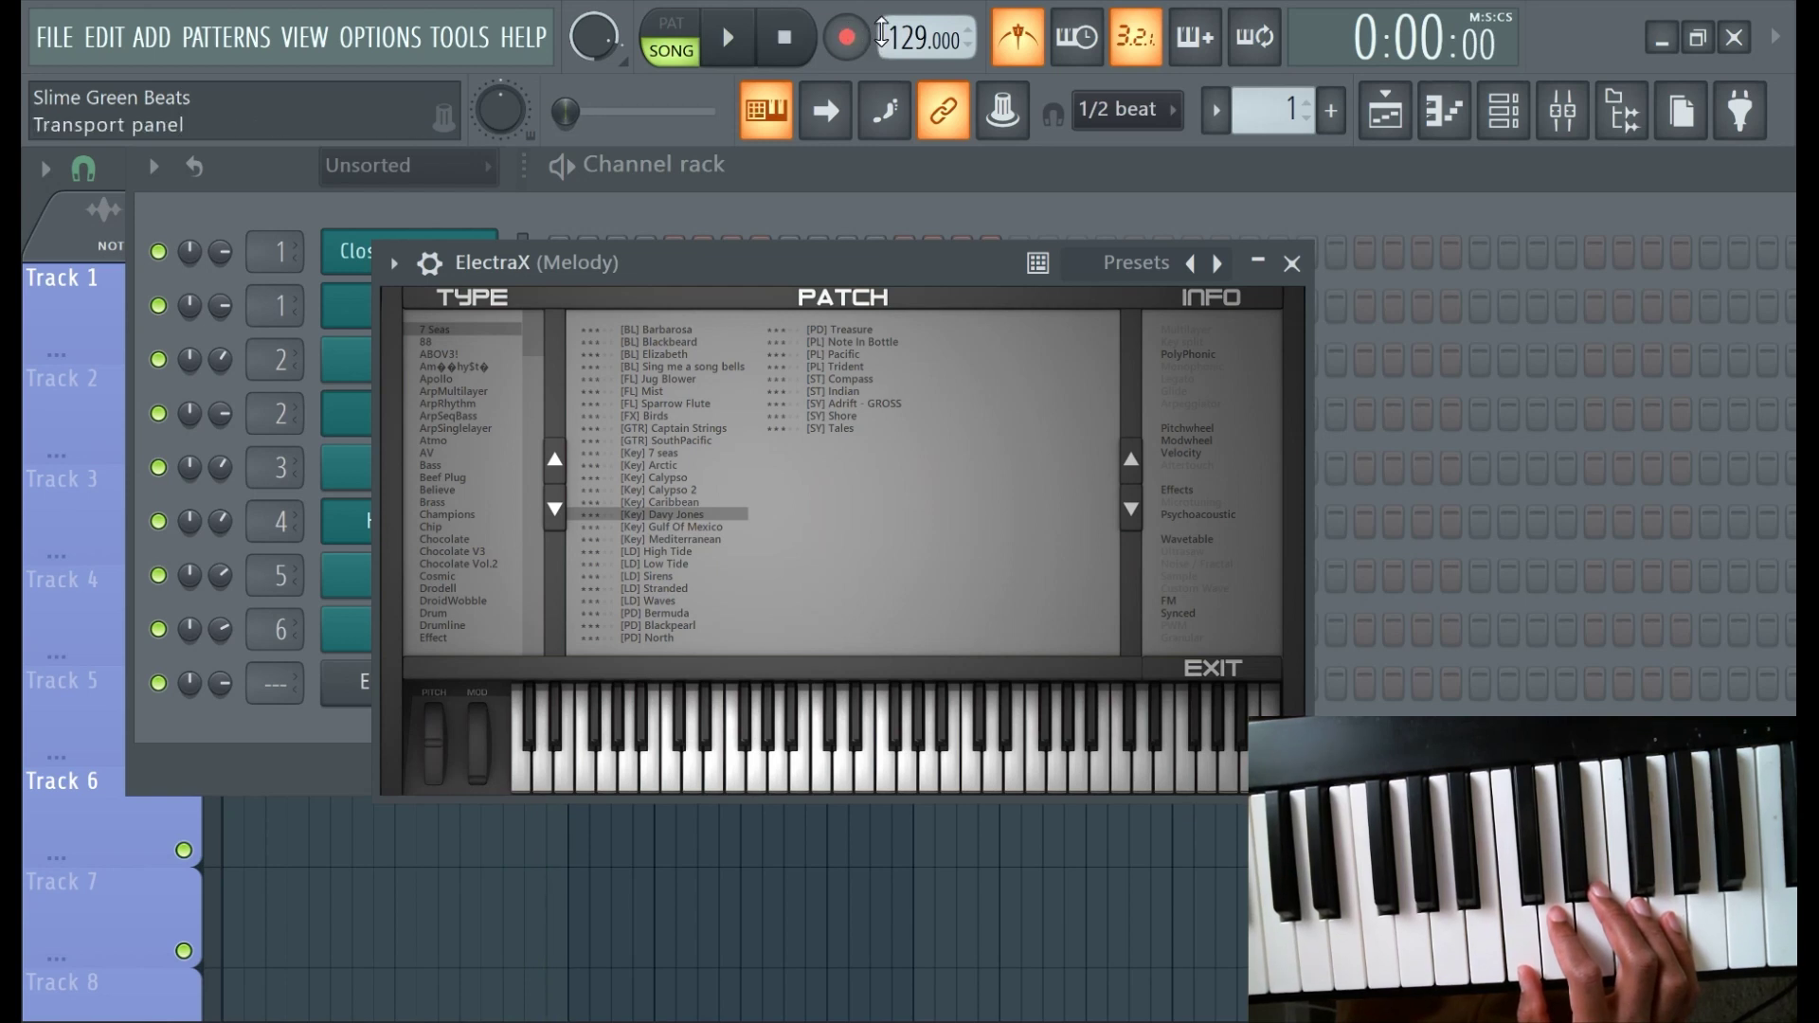
click(727, 38)
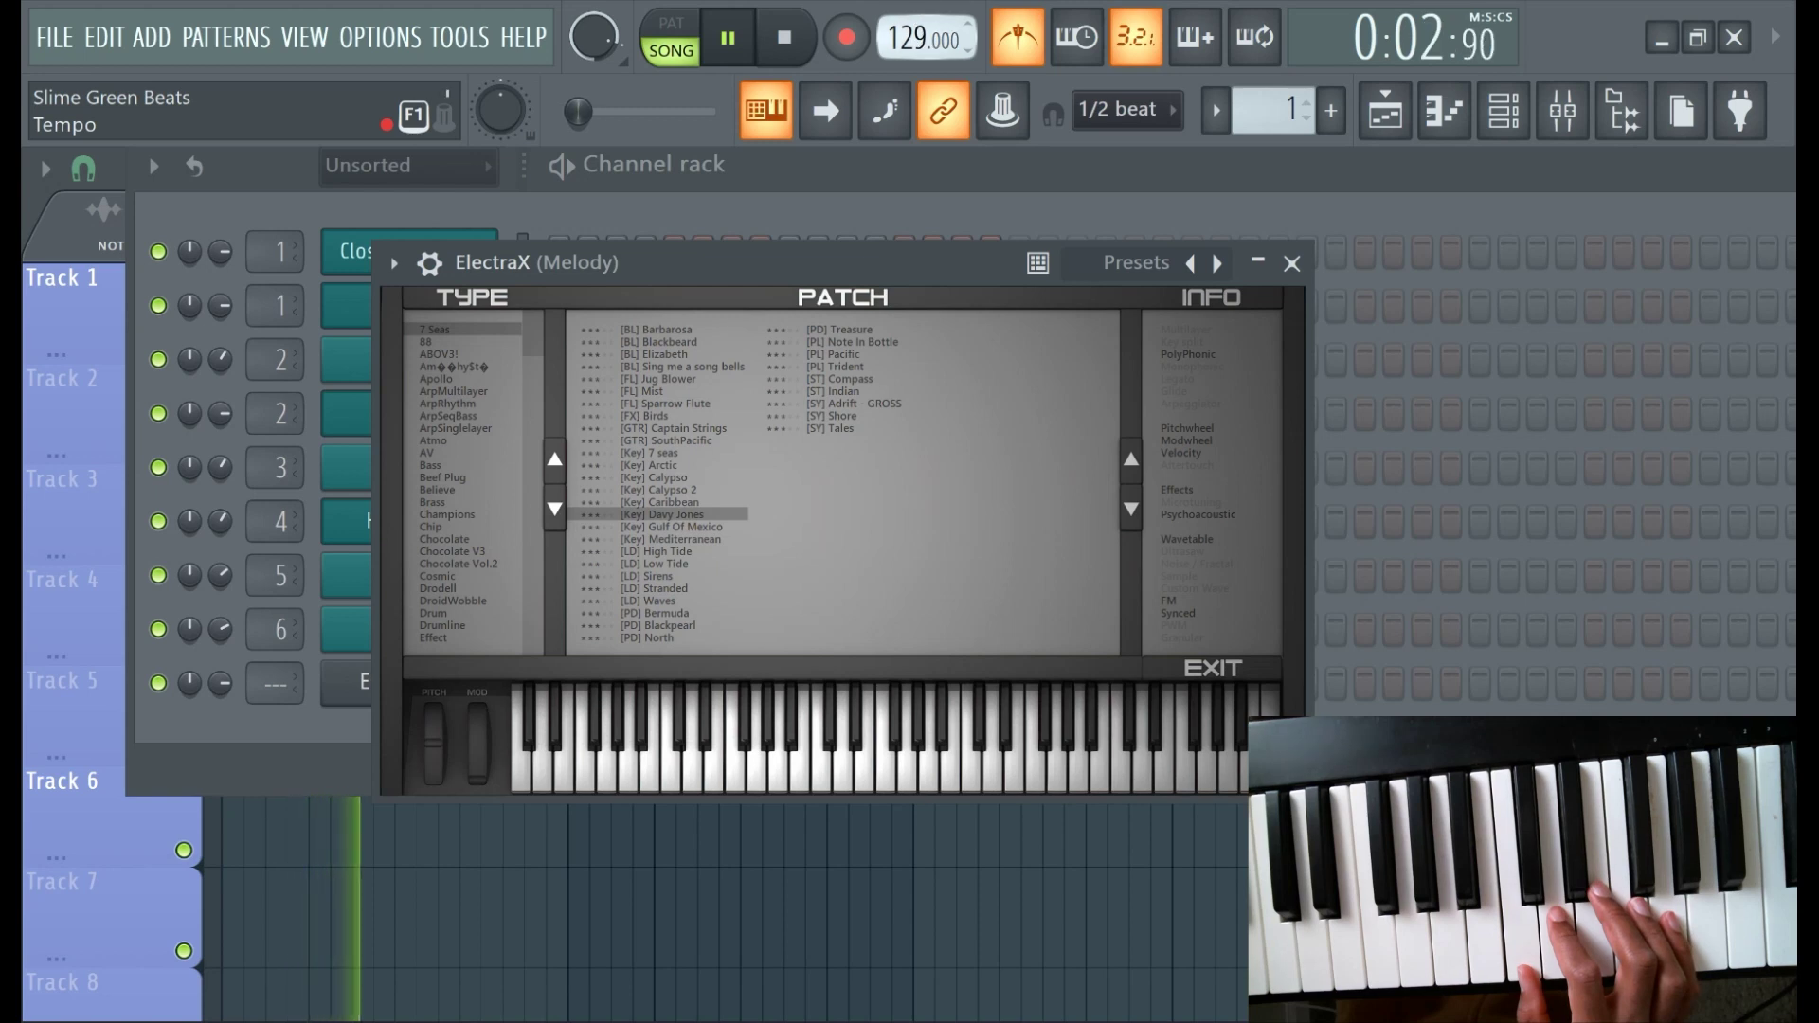
mouse_move(924, 38)
mouse_down()
mouse_move(924, 59)
mouse_move(923, 40)
mouse_up()
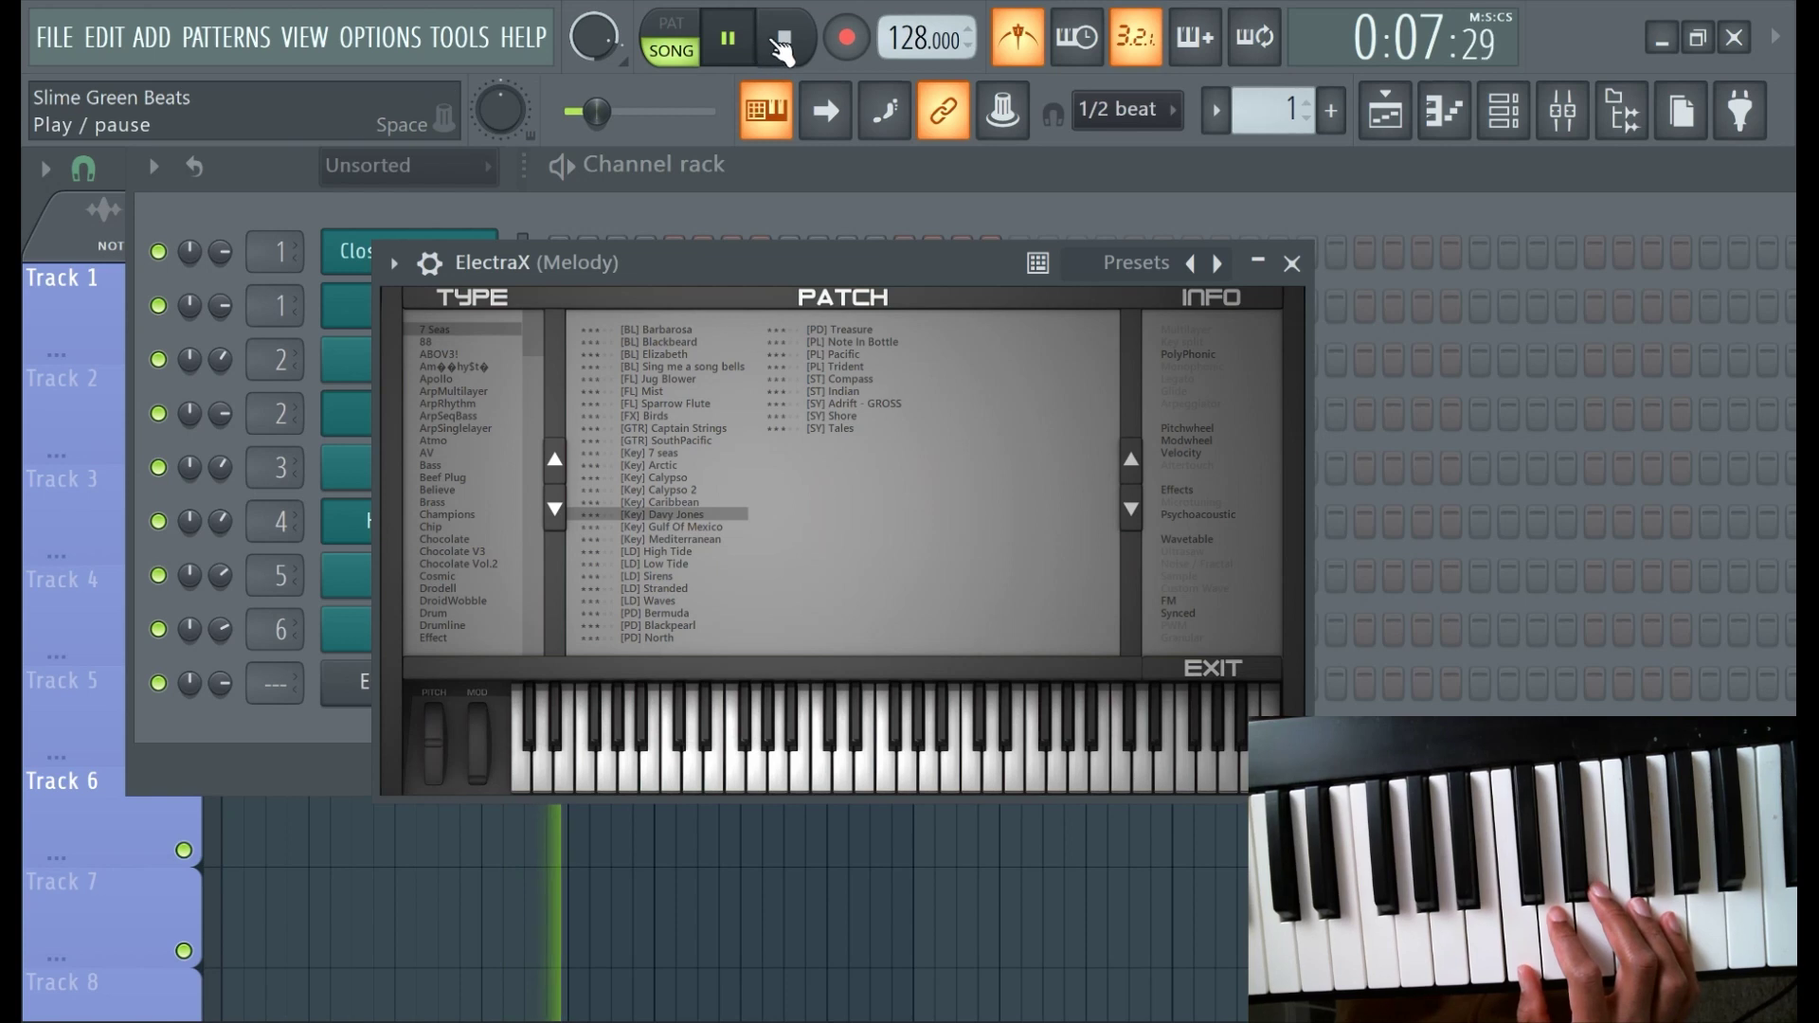
click(789, 38)
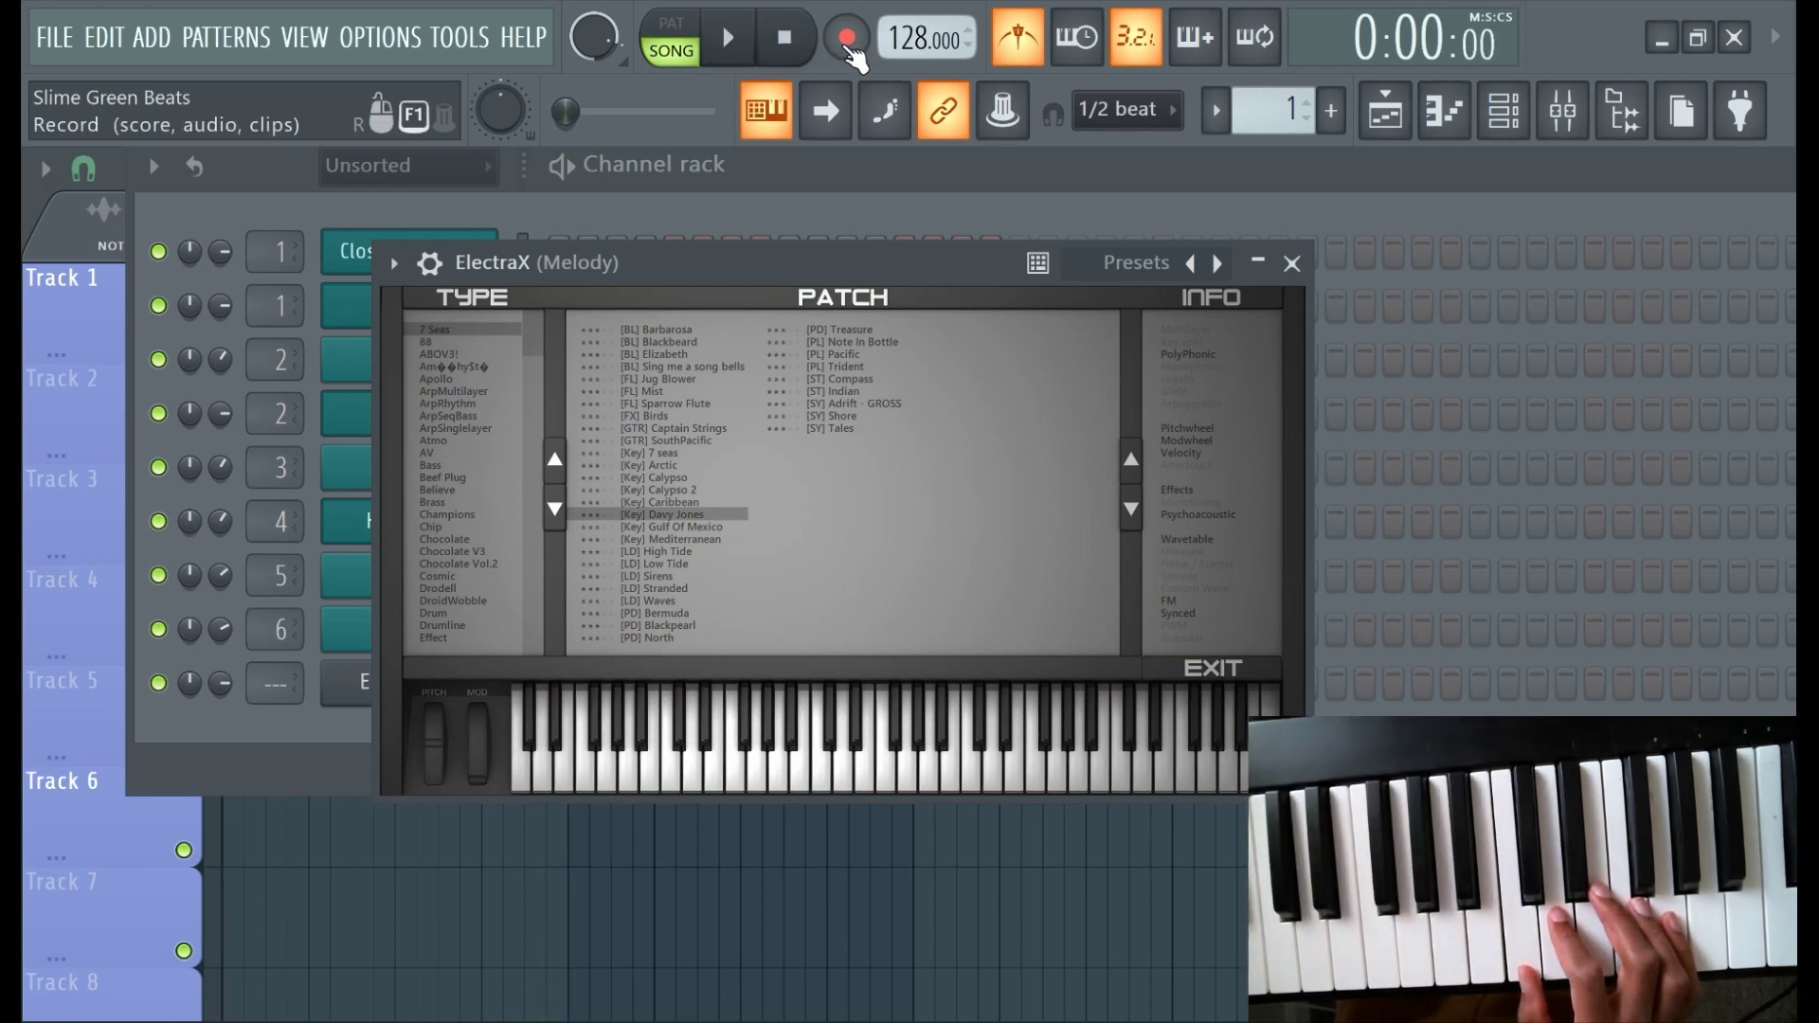
Record a keyboard melody into Pattern 1 with the ElectraX channel and open the recorded notes in the piano roll.
click(846, 37)
click(728, 59)
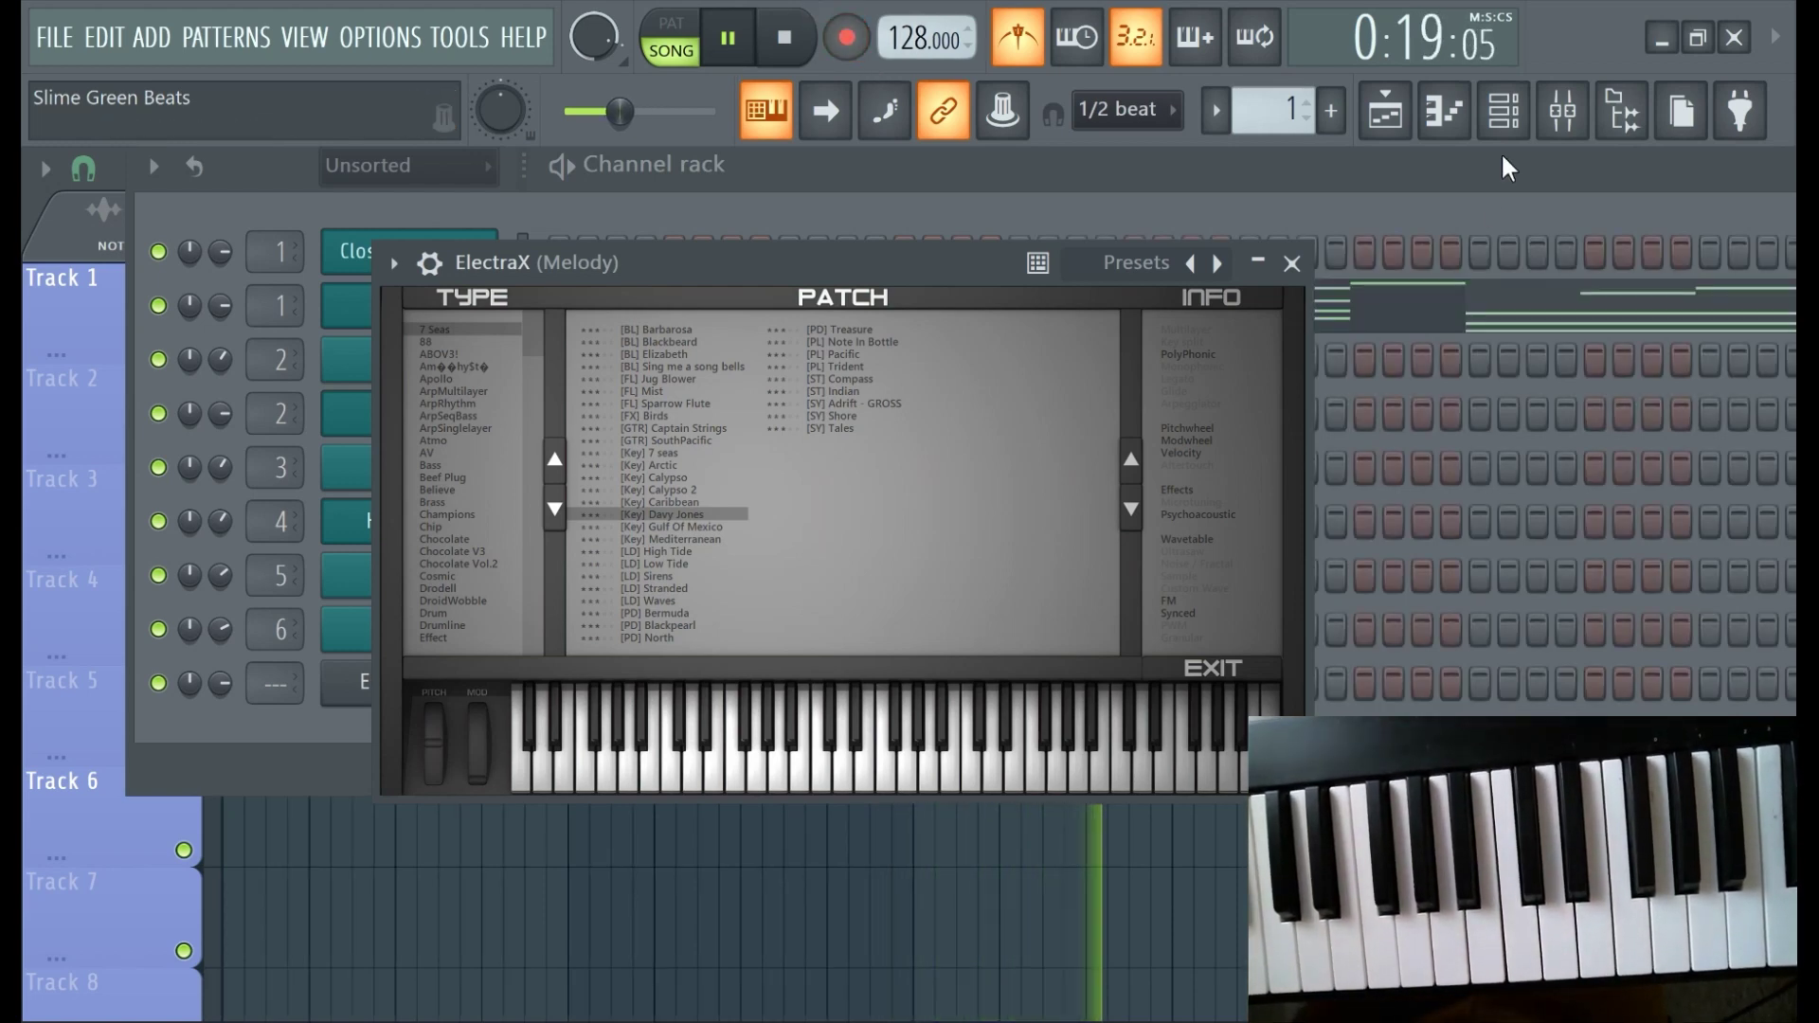
click(1375, 118)
click(649, 245)
double_click(547, 327)
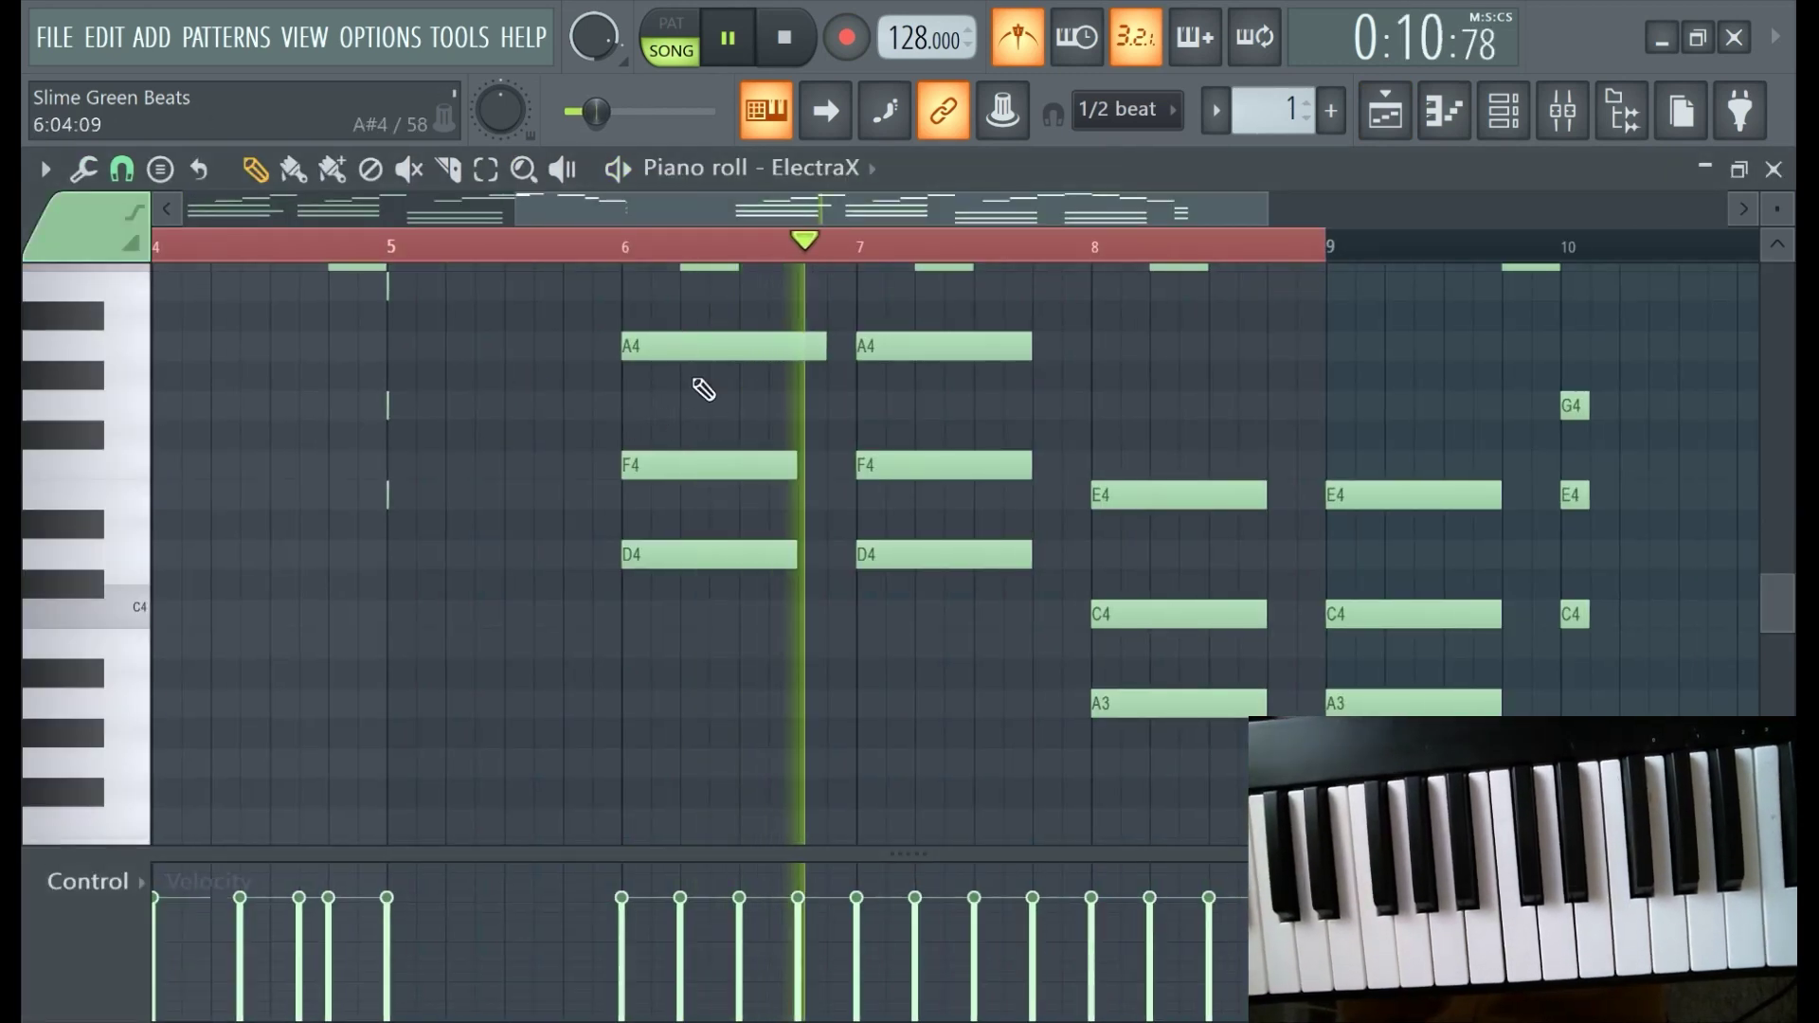
scroll(821, 431, down, 3)
scroll(698, 434, up, 2)
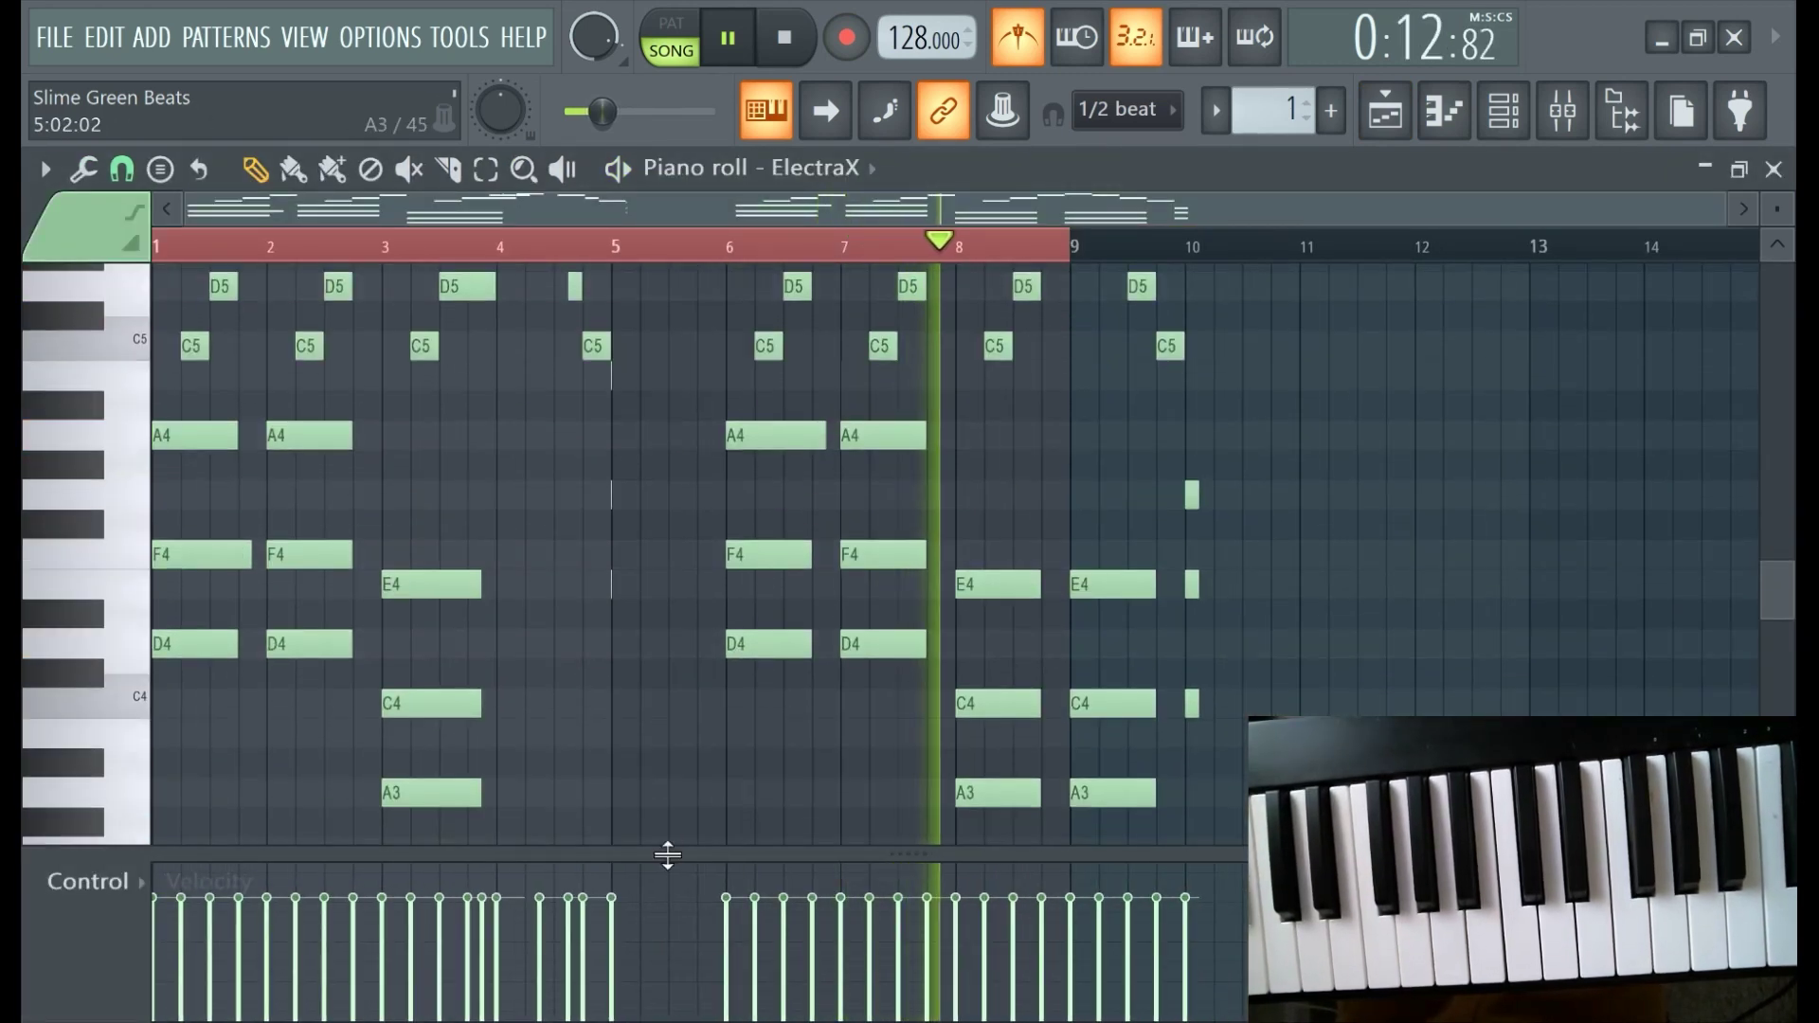
Delete the first recorded take, covering bars 1 to 5, from the ElectraX piano roll.
drag(218, 471, 178, 277)
key(Delete)
scroll(947, 436, down, 3)
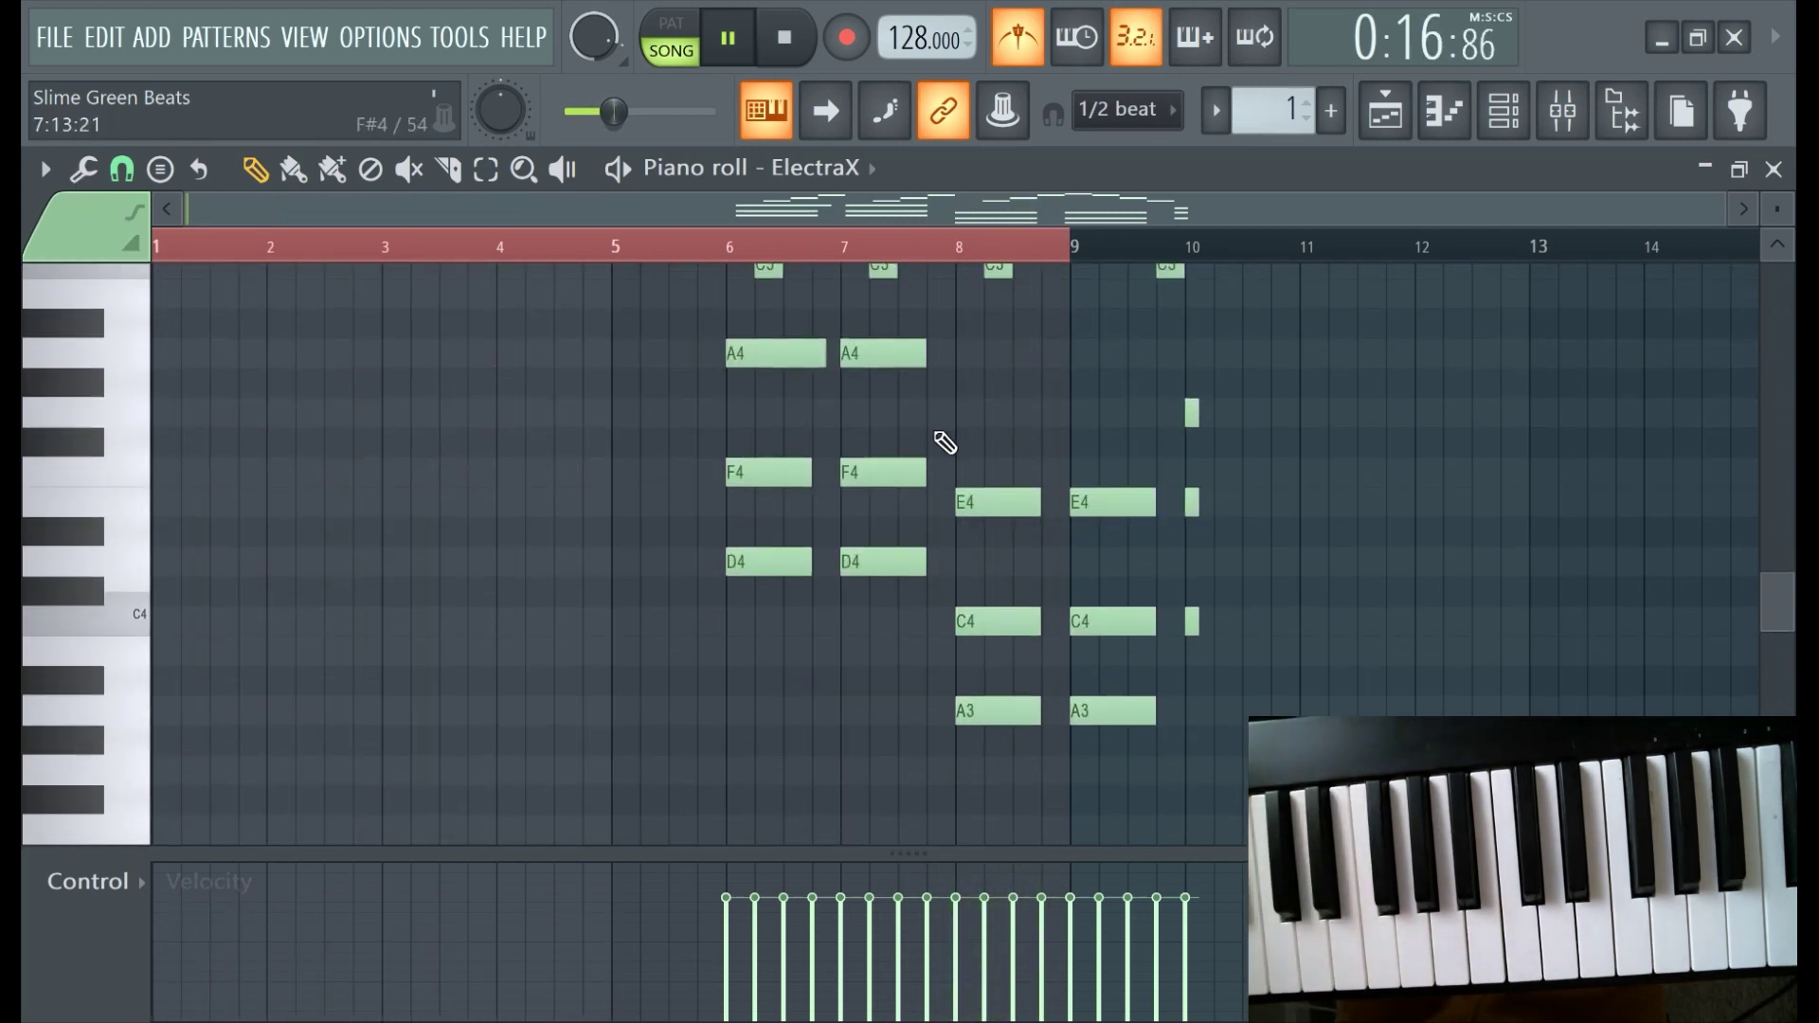
Select all remaining ElectraX notes and shift them earlier so the take starts at bar 1.
key(ctrl+a)
key(shift+Left)
key(shift+Left)
key(shift+Left)
key(shift+Left)
key(shift+Left)
key(shift+Left)
key(shift+Left)
key(shift+Left)
key(shift+Left)
key(shift+Left)
key(shift+Left)
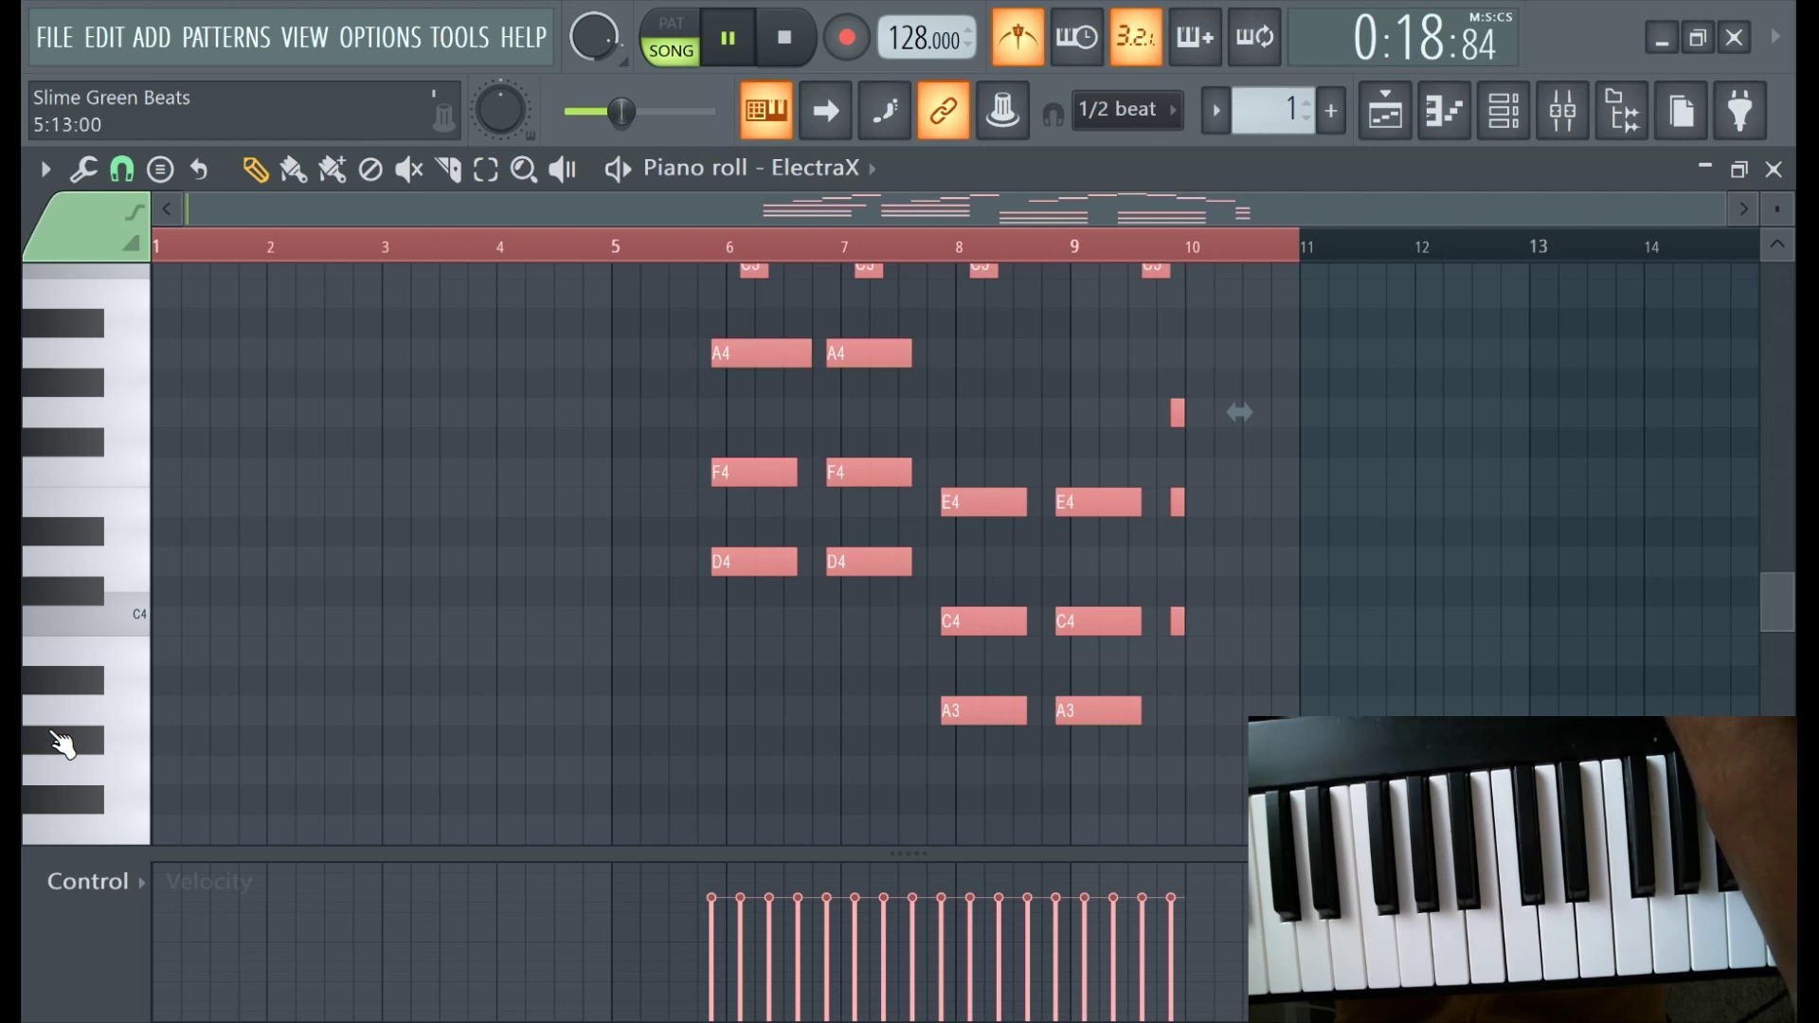
key(shift+Left)
key(shift+Left)
key(shift+Left)
key(shift+Left)
key(shift+Left)
key(shift+Left)
key(shift+Left)
key(shift+Left)
key(shift+Left)
key(shift+Left)
key(shift+Left)
key(shift+Left)
key(shift+Left)
key(shift+Left)
key(shift+Left)
key(shift+Left)
key(shift+Left)
key(shift+Left)
key(shift+Left)
key(shift+Left)
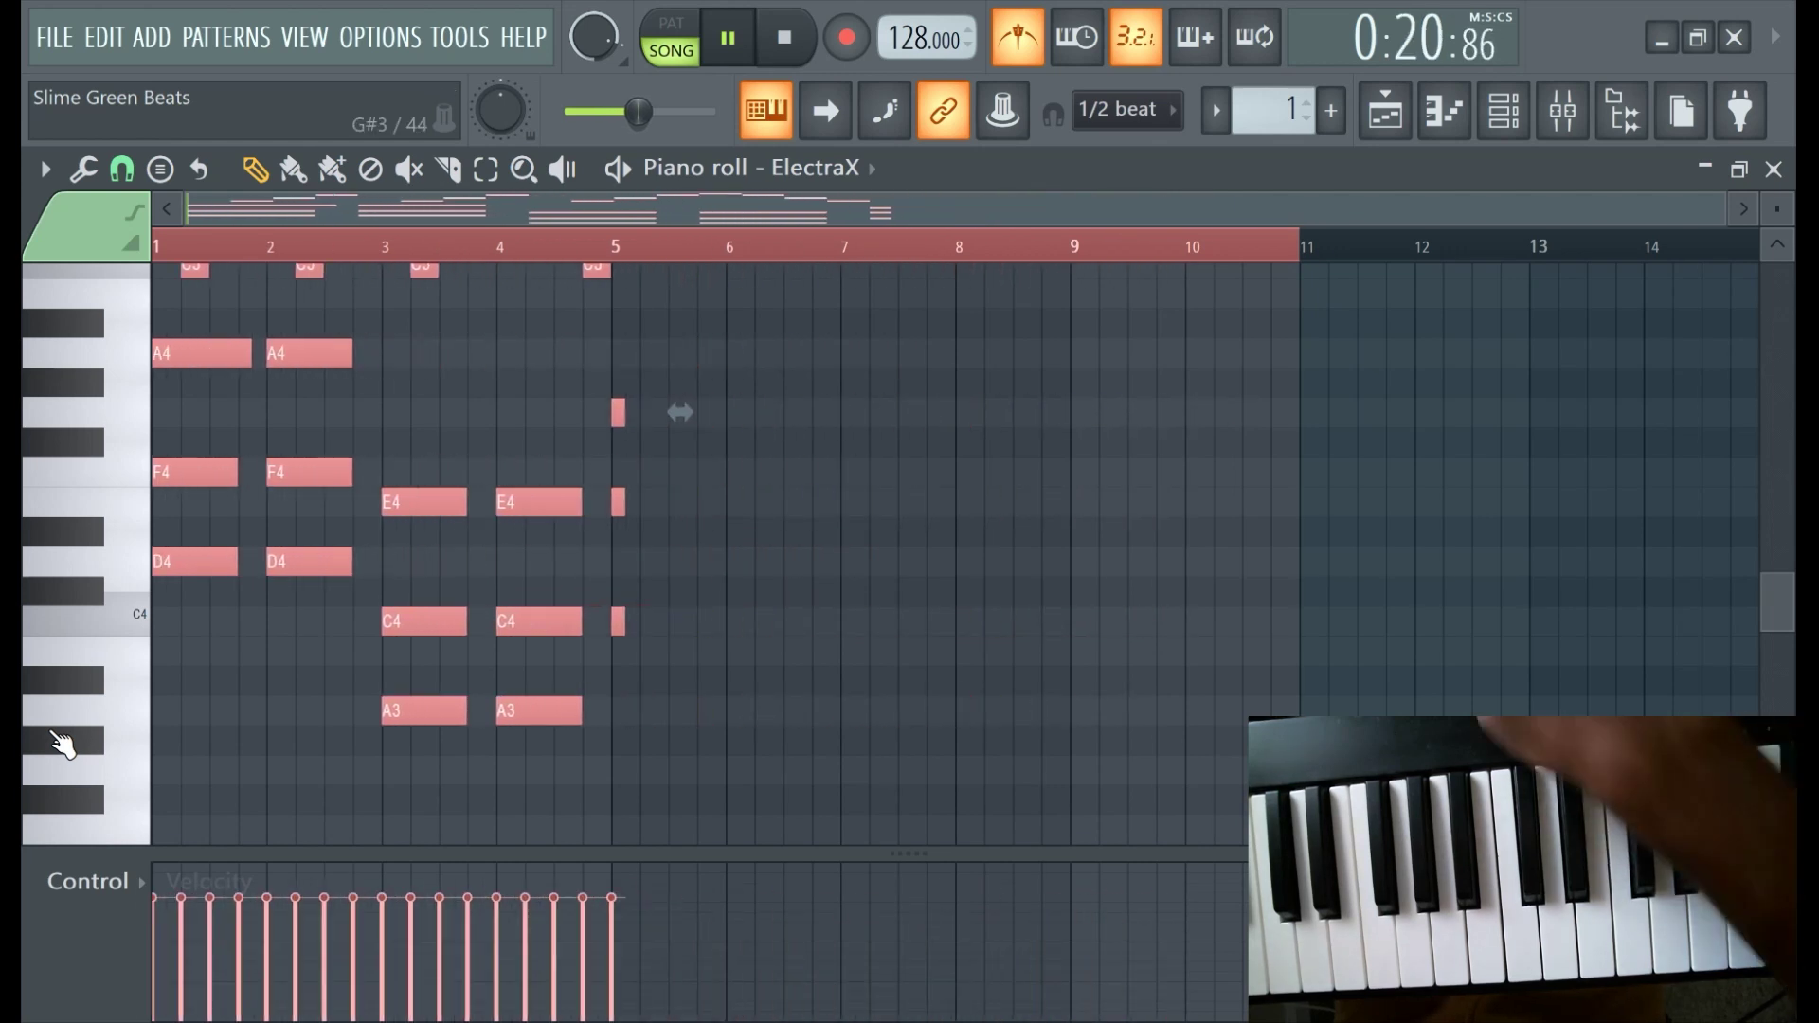
key(ctrl+d)
key(Page_Up)
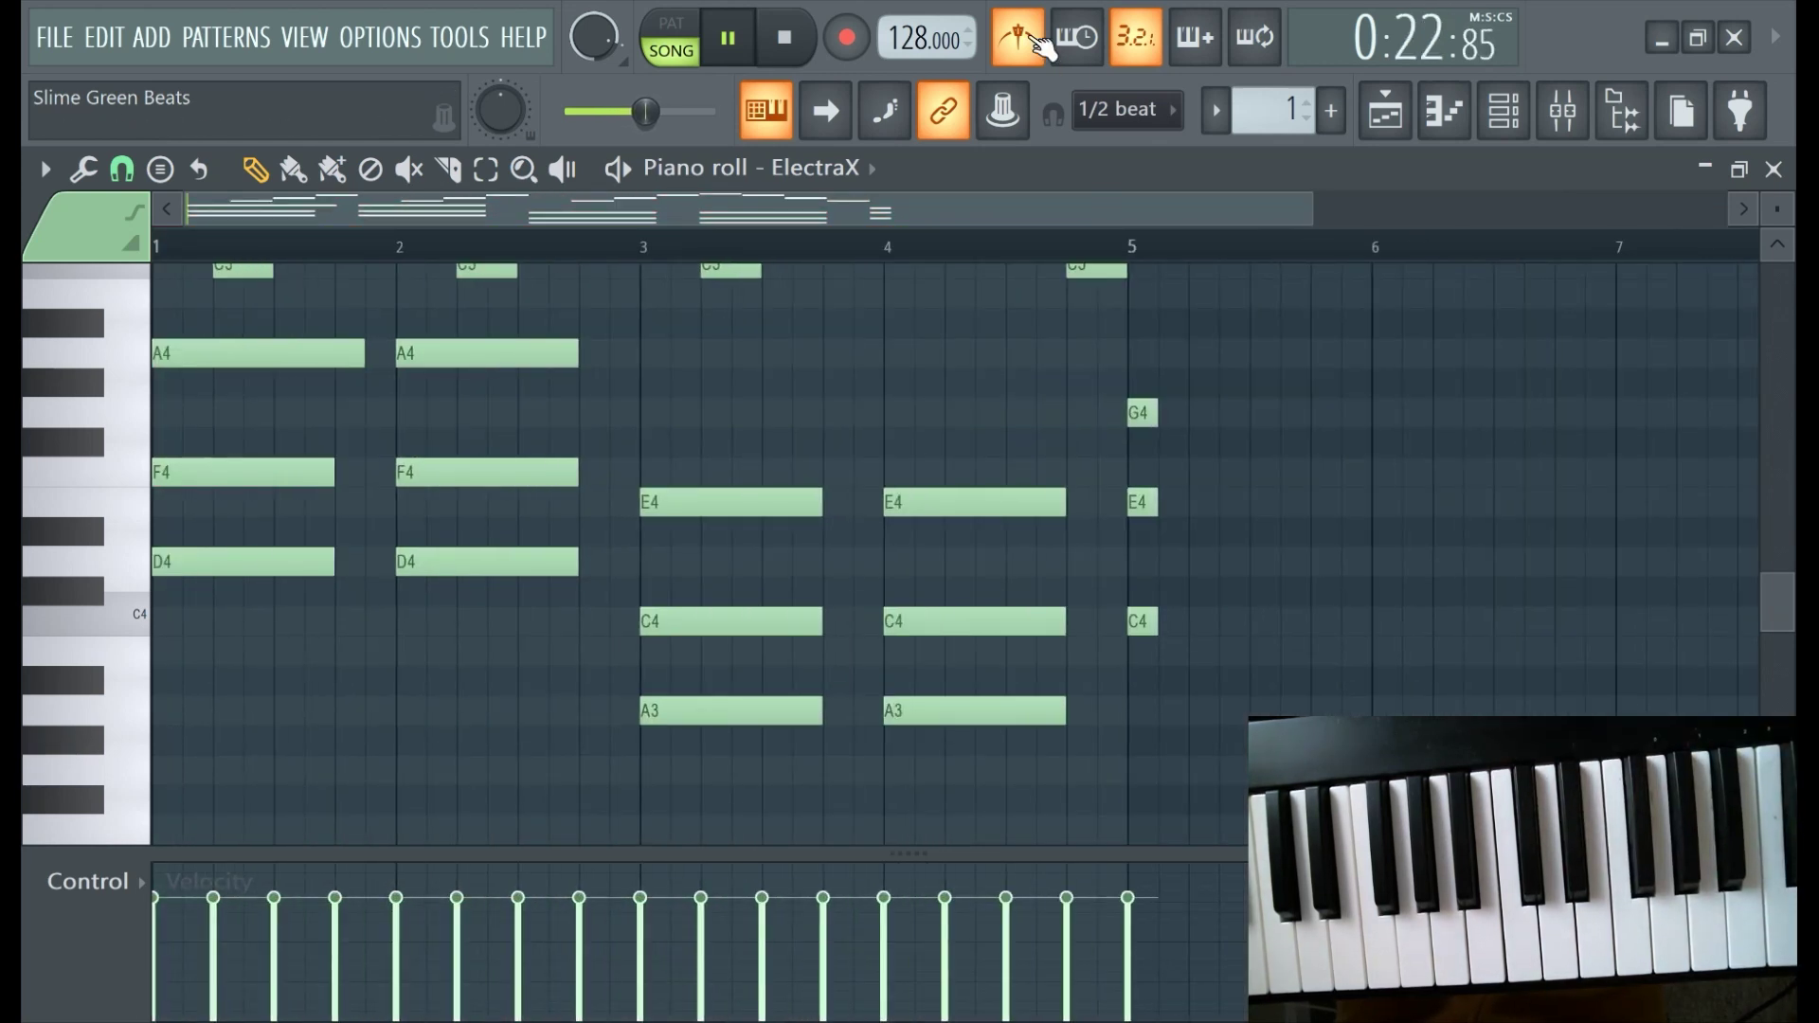
Turn off the metronome and delete the stray short G4, E4 and C4 notes at bar 5.
click(1021, 37)
scroll(1181, 423, up, 3)
ctrl+scroll(1181, 423, up, 1)
right_click(1135, 591)
right_click(1135, 680)
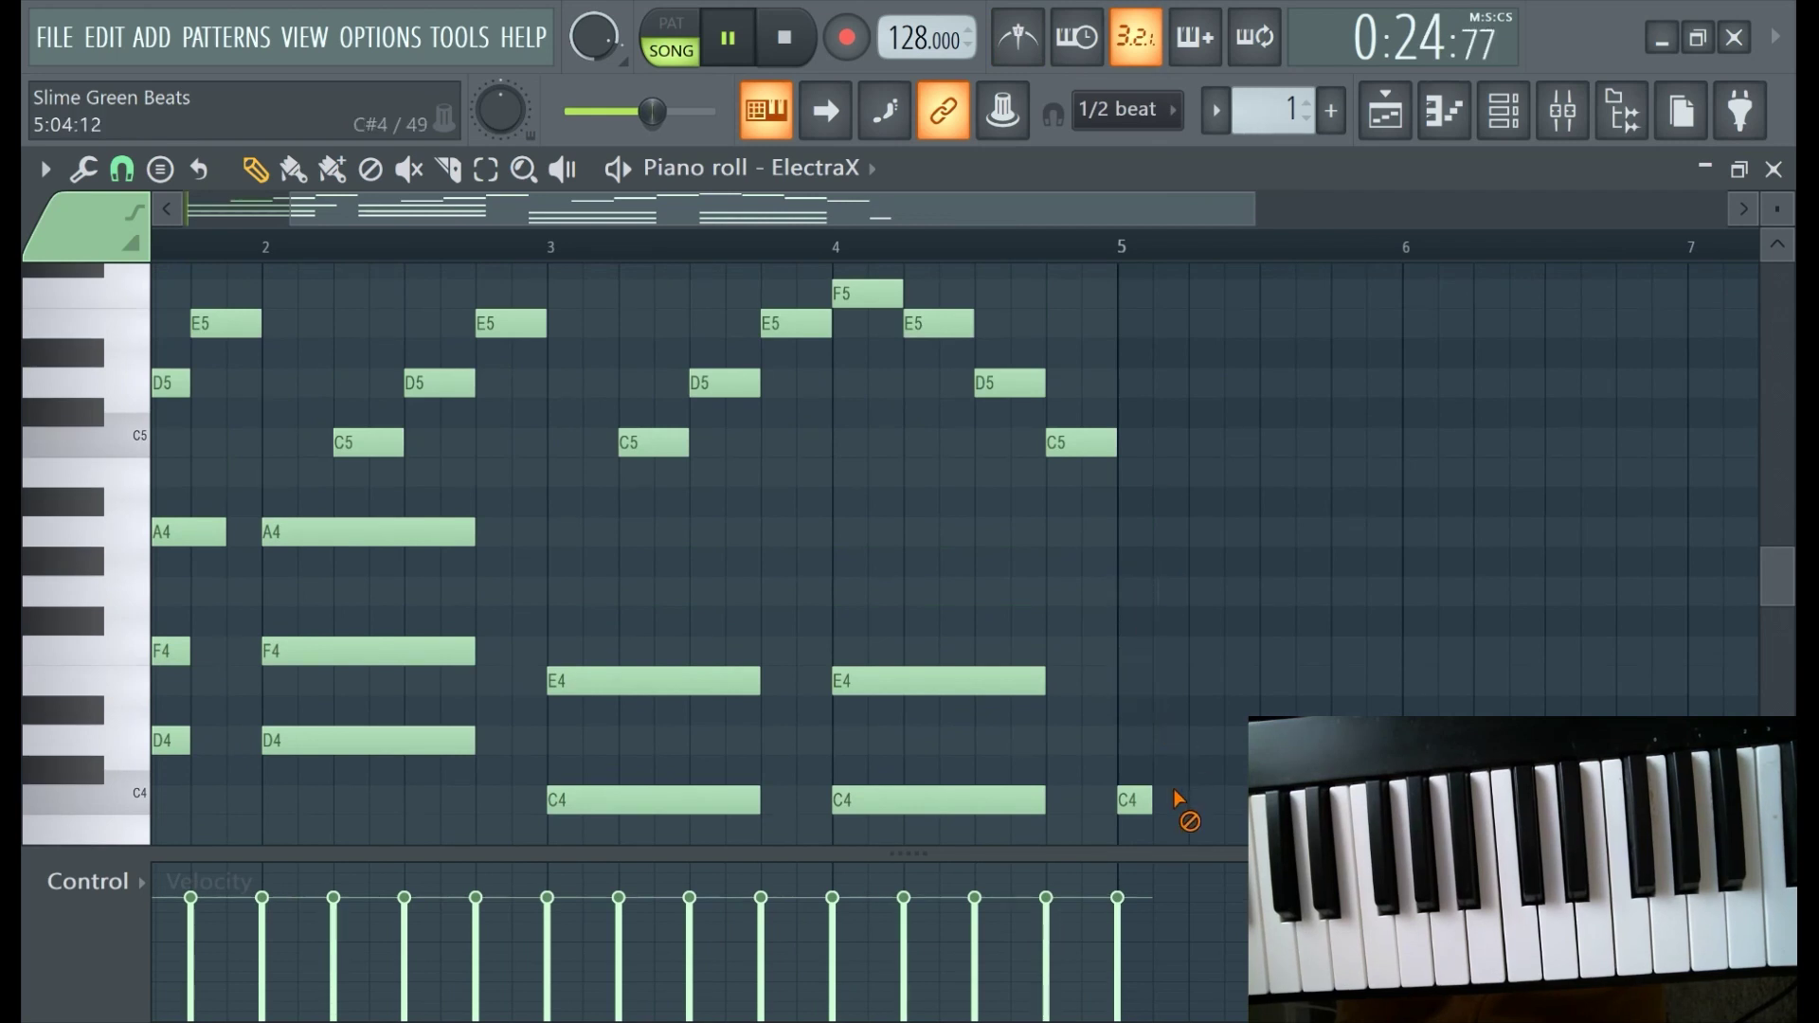
right_click(1148, 799)
ctrl+scroll(735, 422, down, 2)
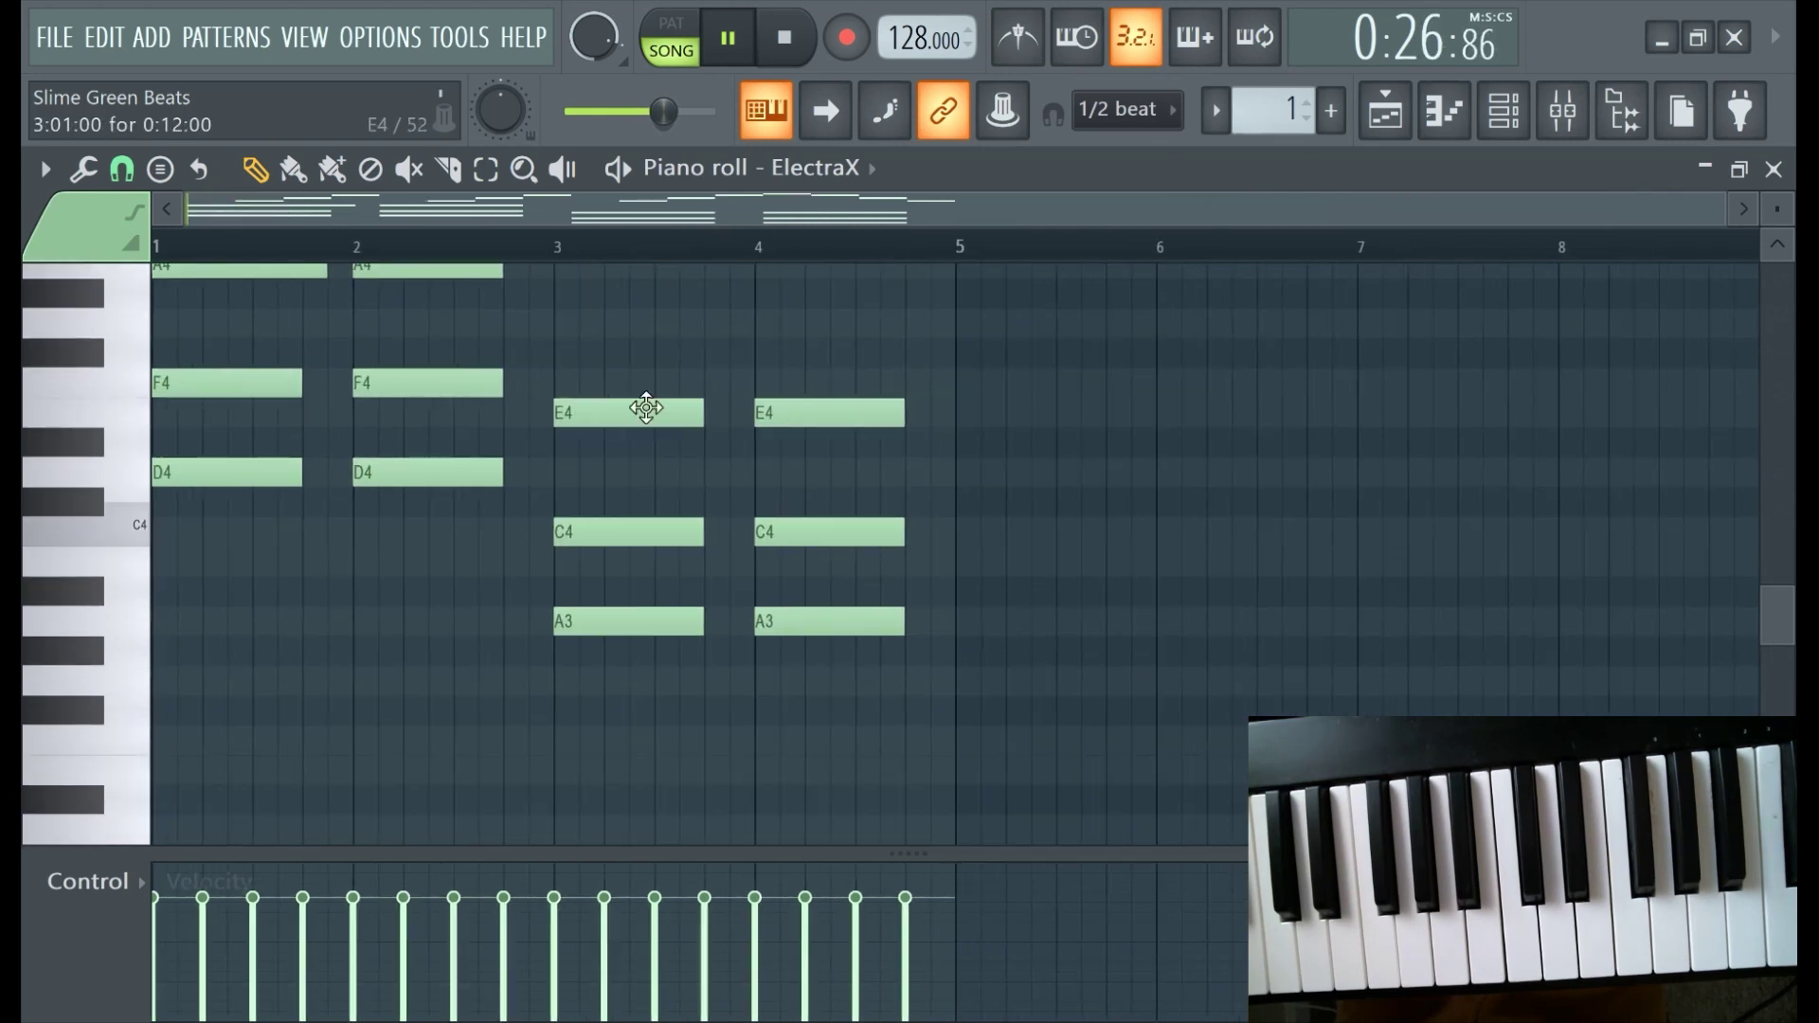
Replay the song from the start and examine the melody and chord notes in the piano roll.
scroll(720, 285, up, 3)
drag(668, 111, 566, 111)
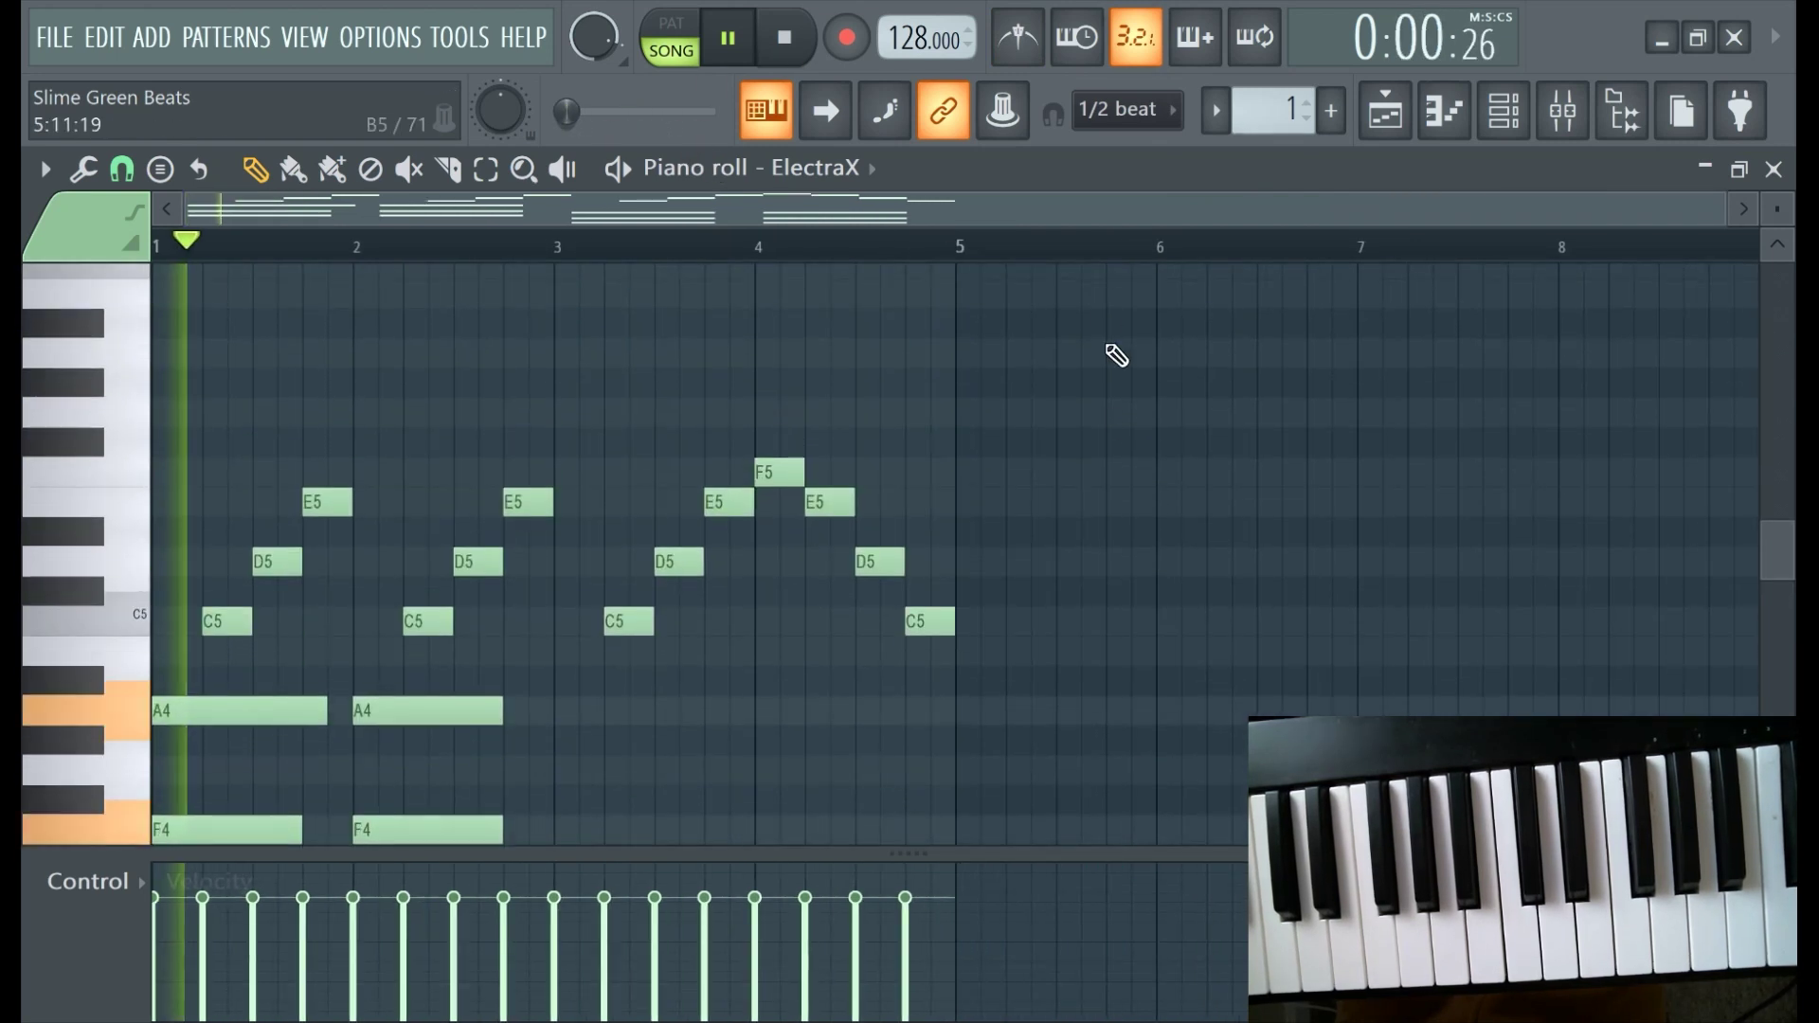
scroll(924, 466, down, 2)
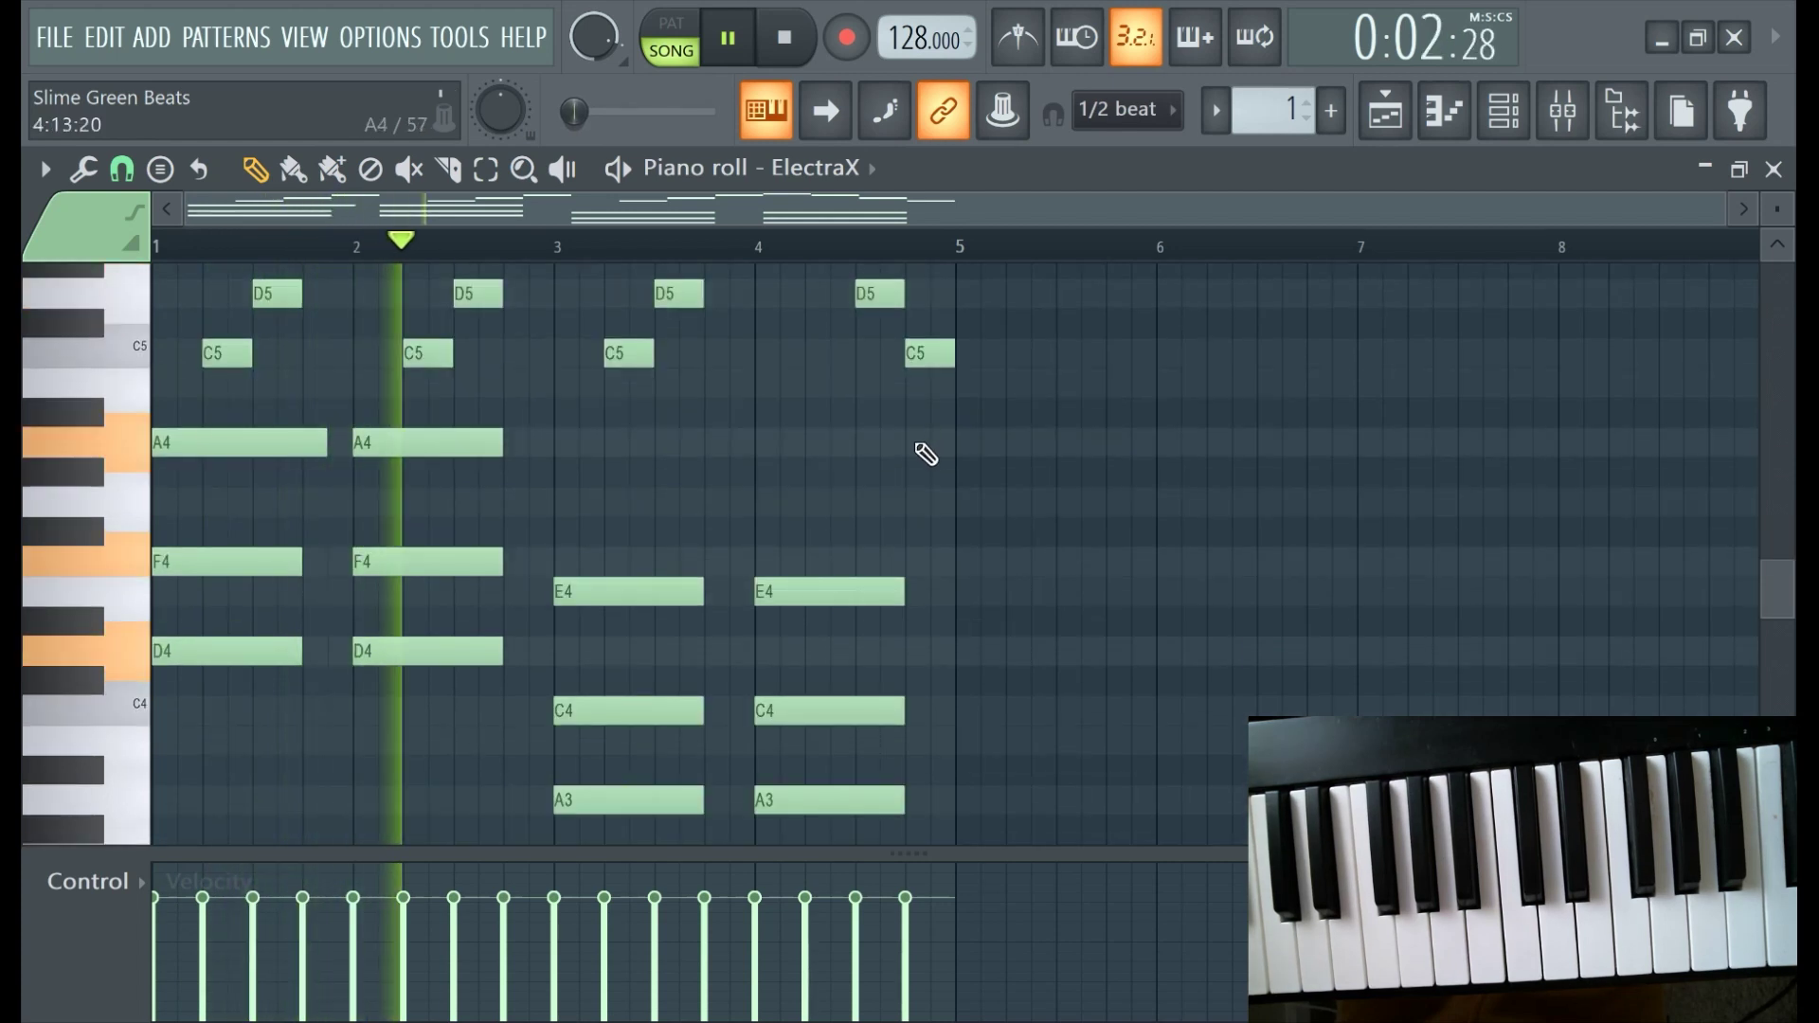
scroll(832, 497, up, 2)
scroll(758, 509, down, 3)
scroll(653, 524, down, 3)
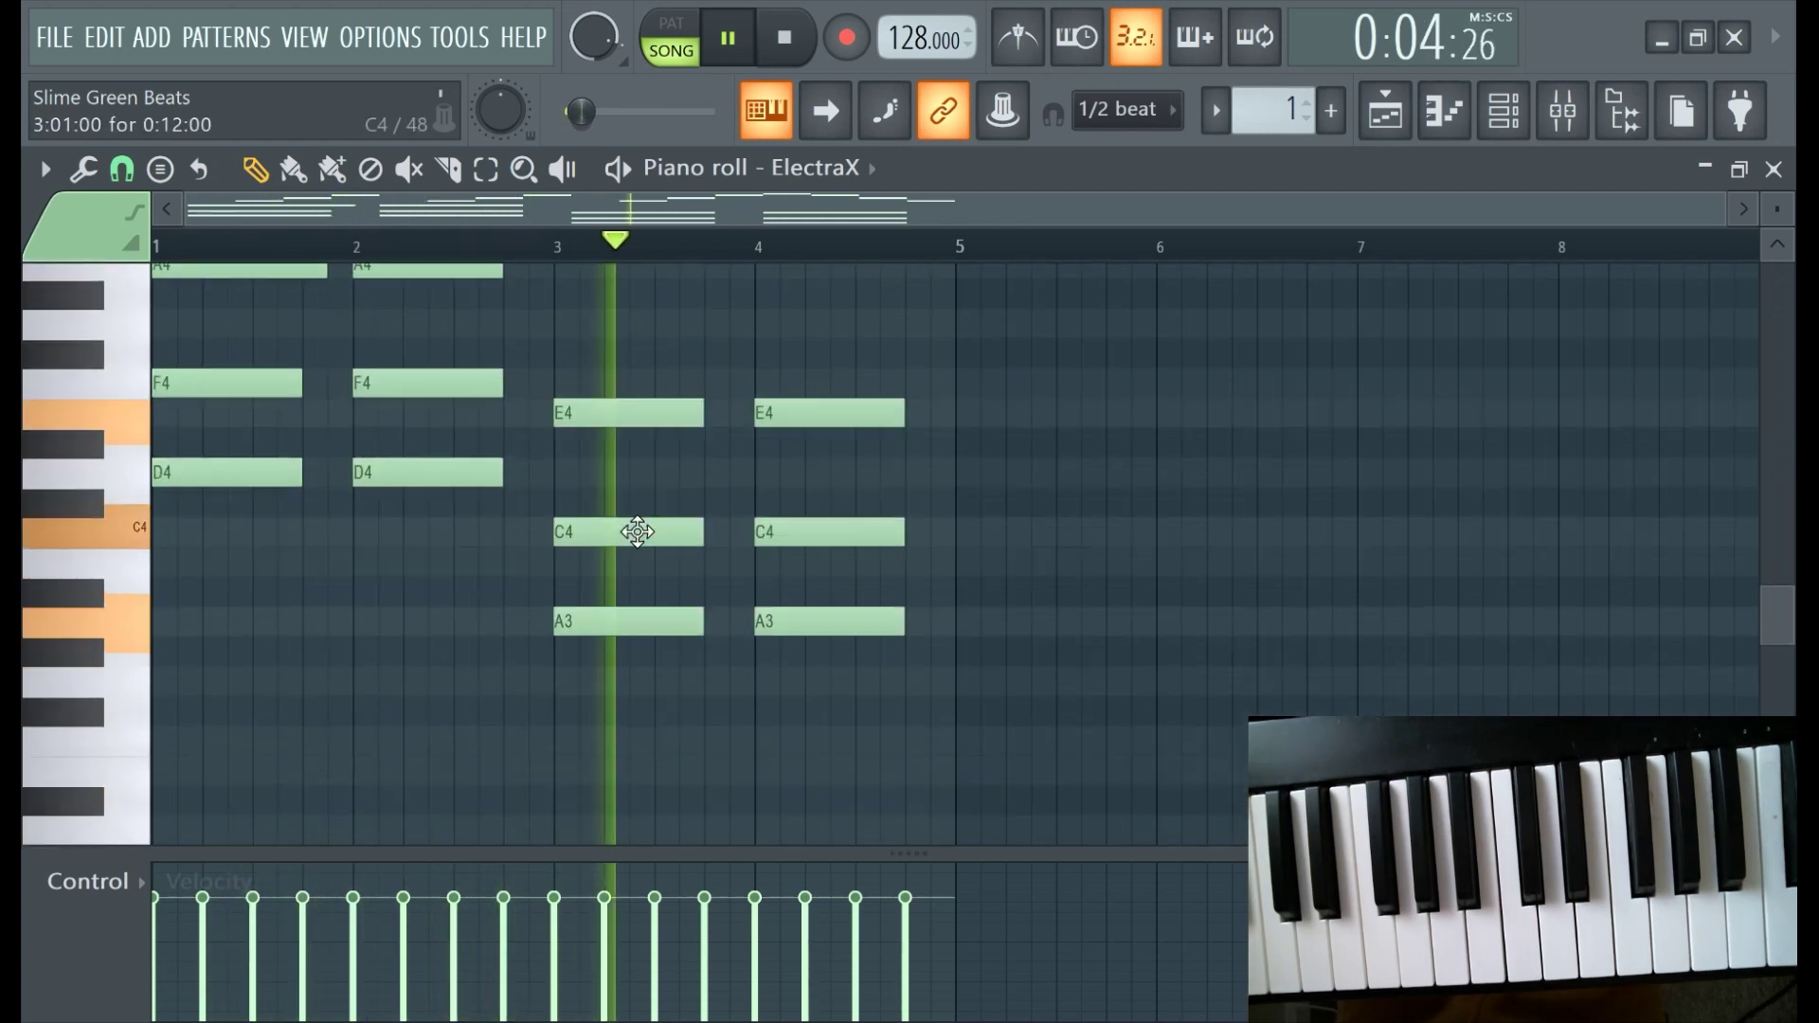
scroll(985, 682, up, 3)
scroll(985, 824, down, 1)
Try strumming the chord notes in bars 1 to 4 with increased start time strength and no velocity strength.
drag(964, 811, 206, 349)
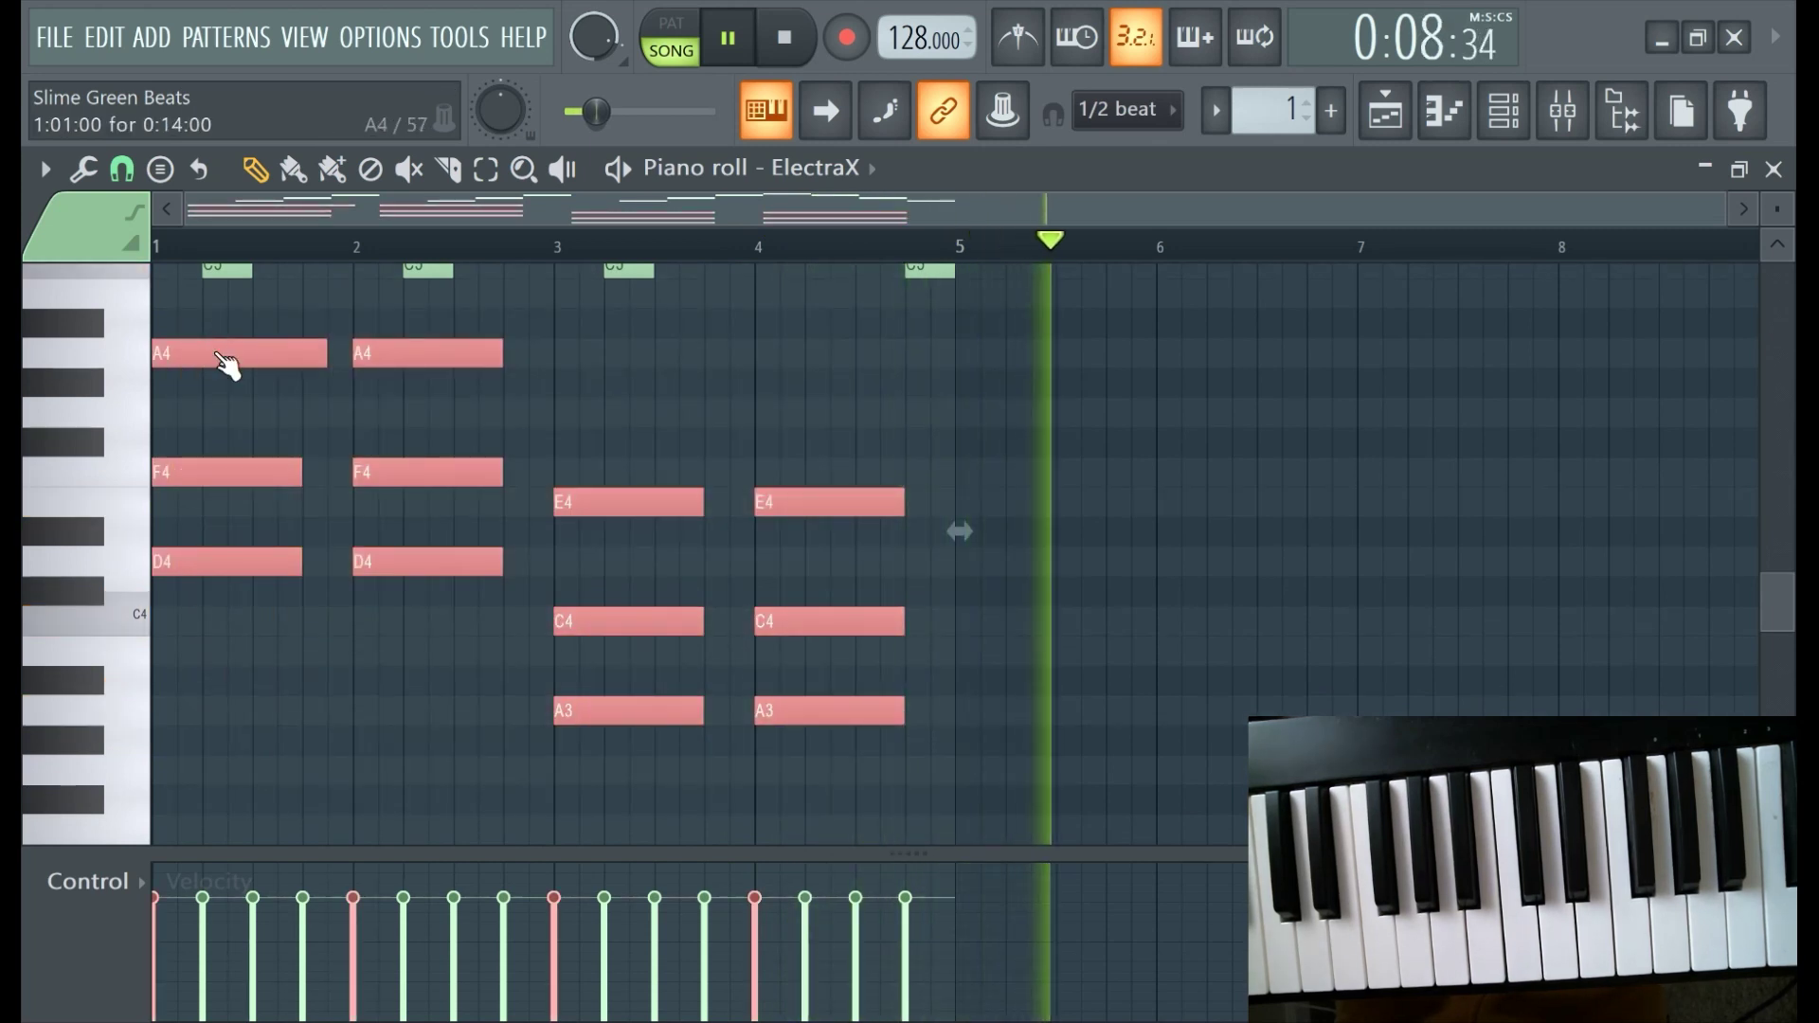
key(alt+s)
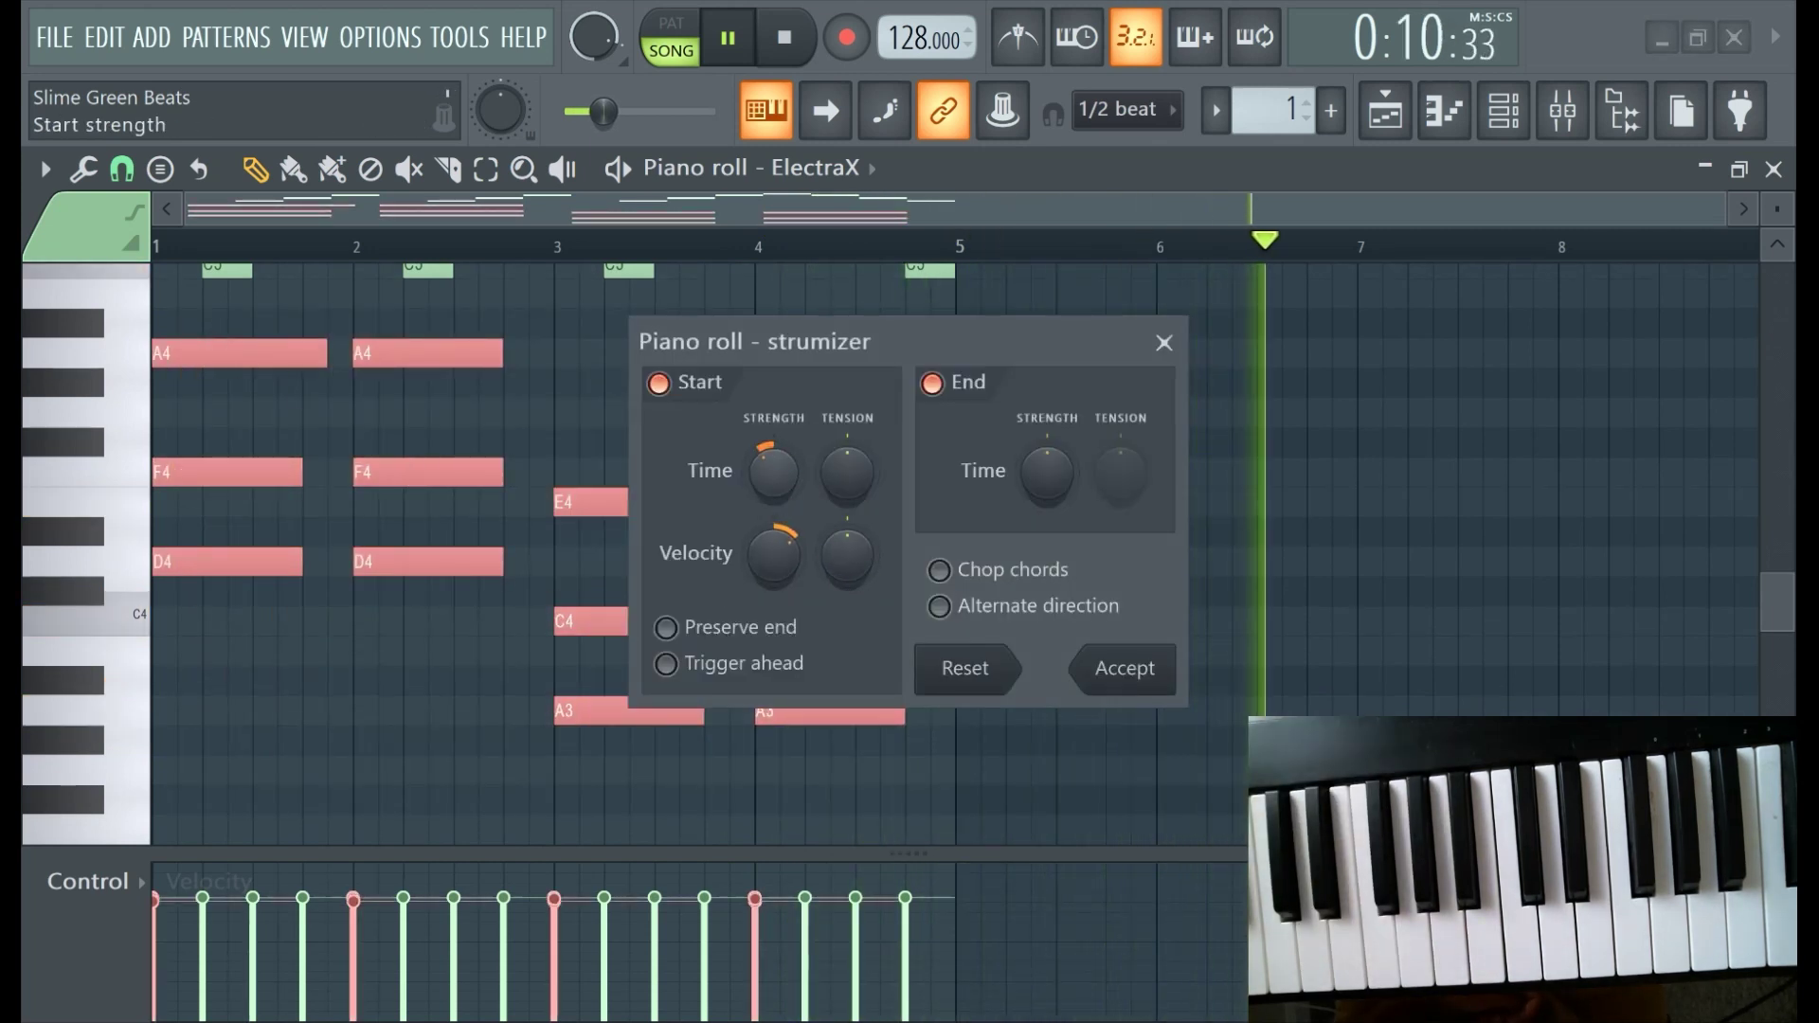
drag(774, 471, 774, 467)
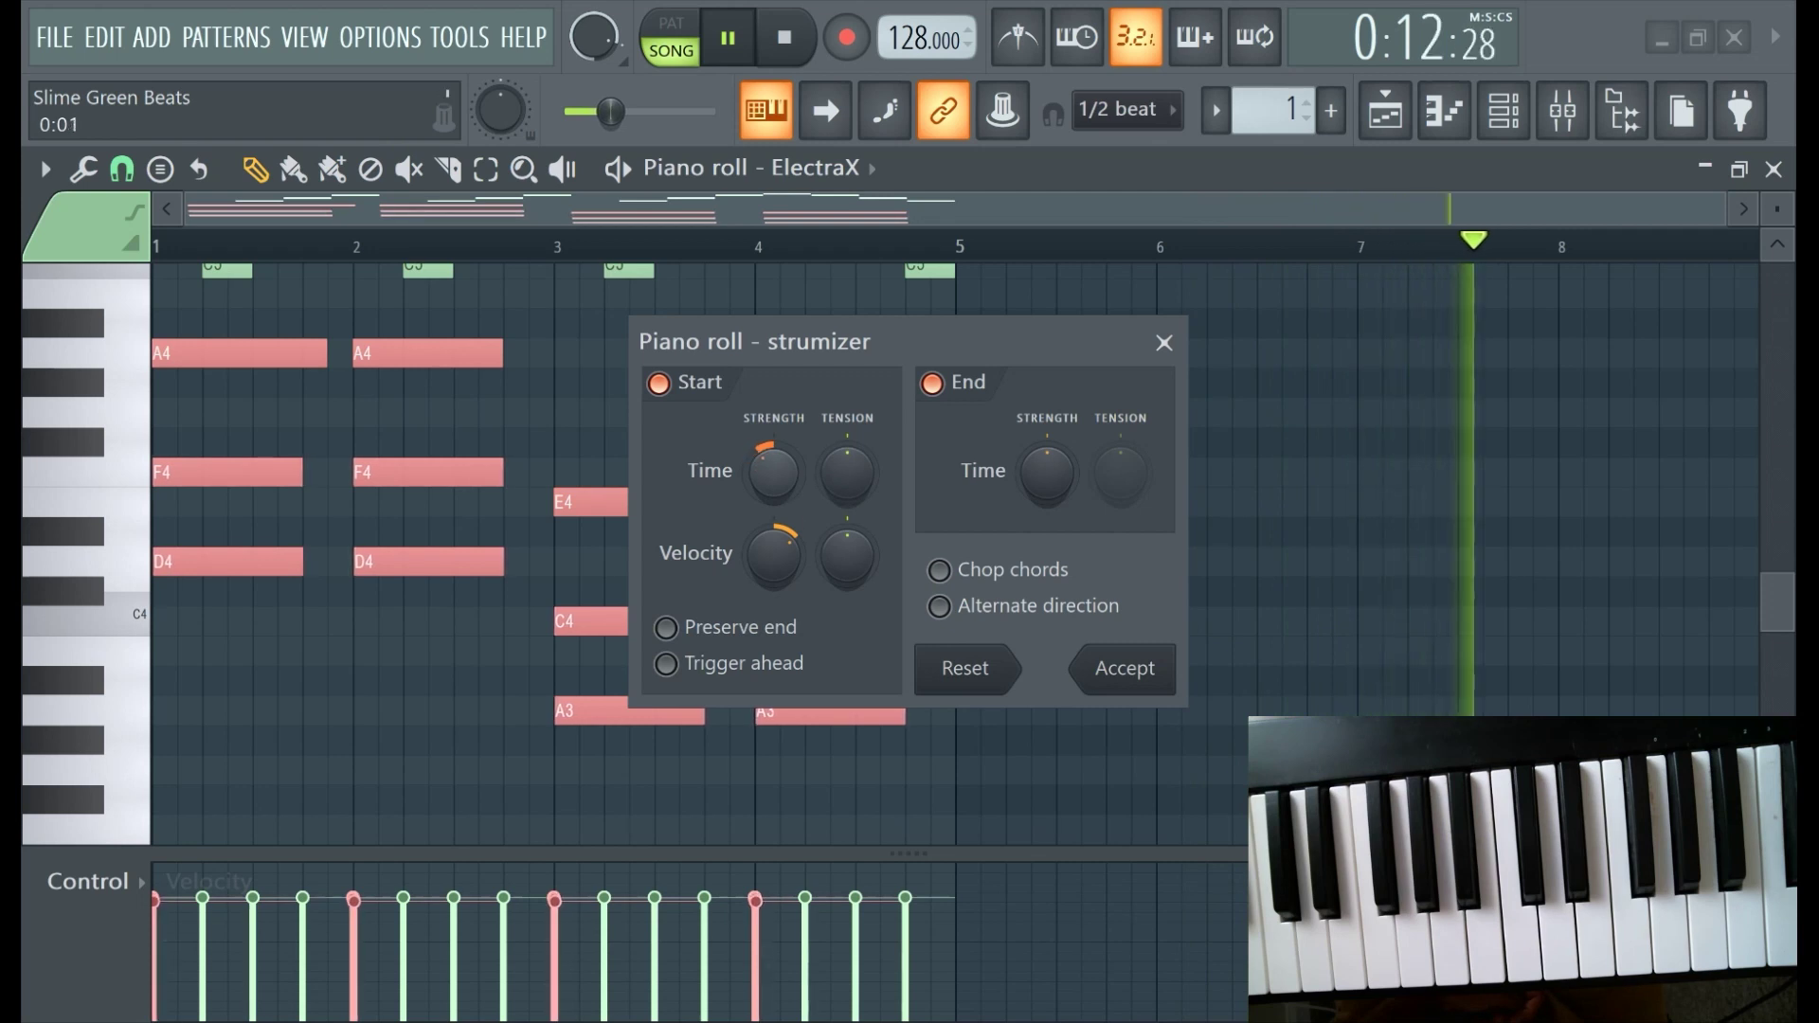
drag(792, 556, 774, 568)
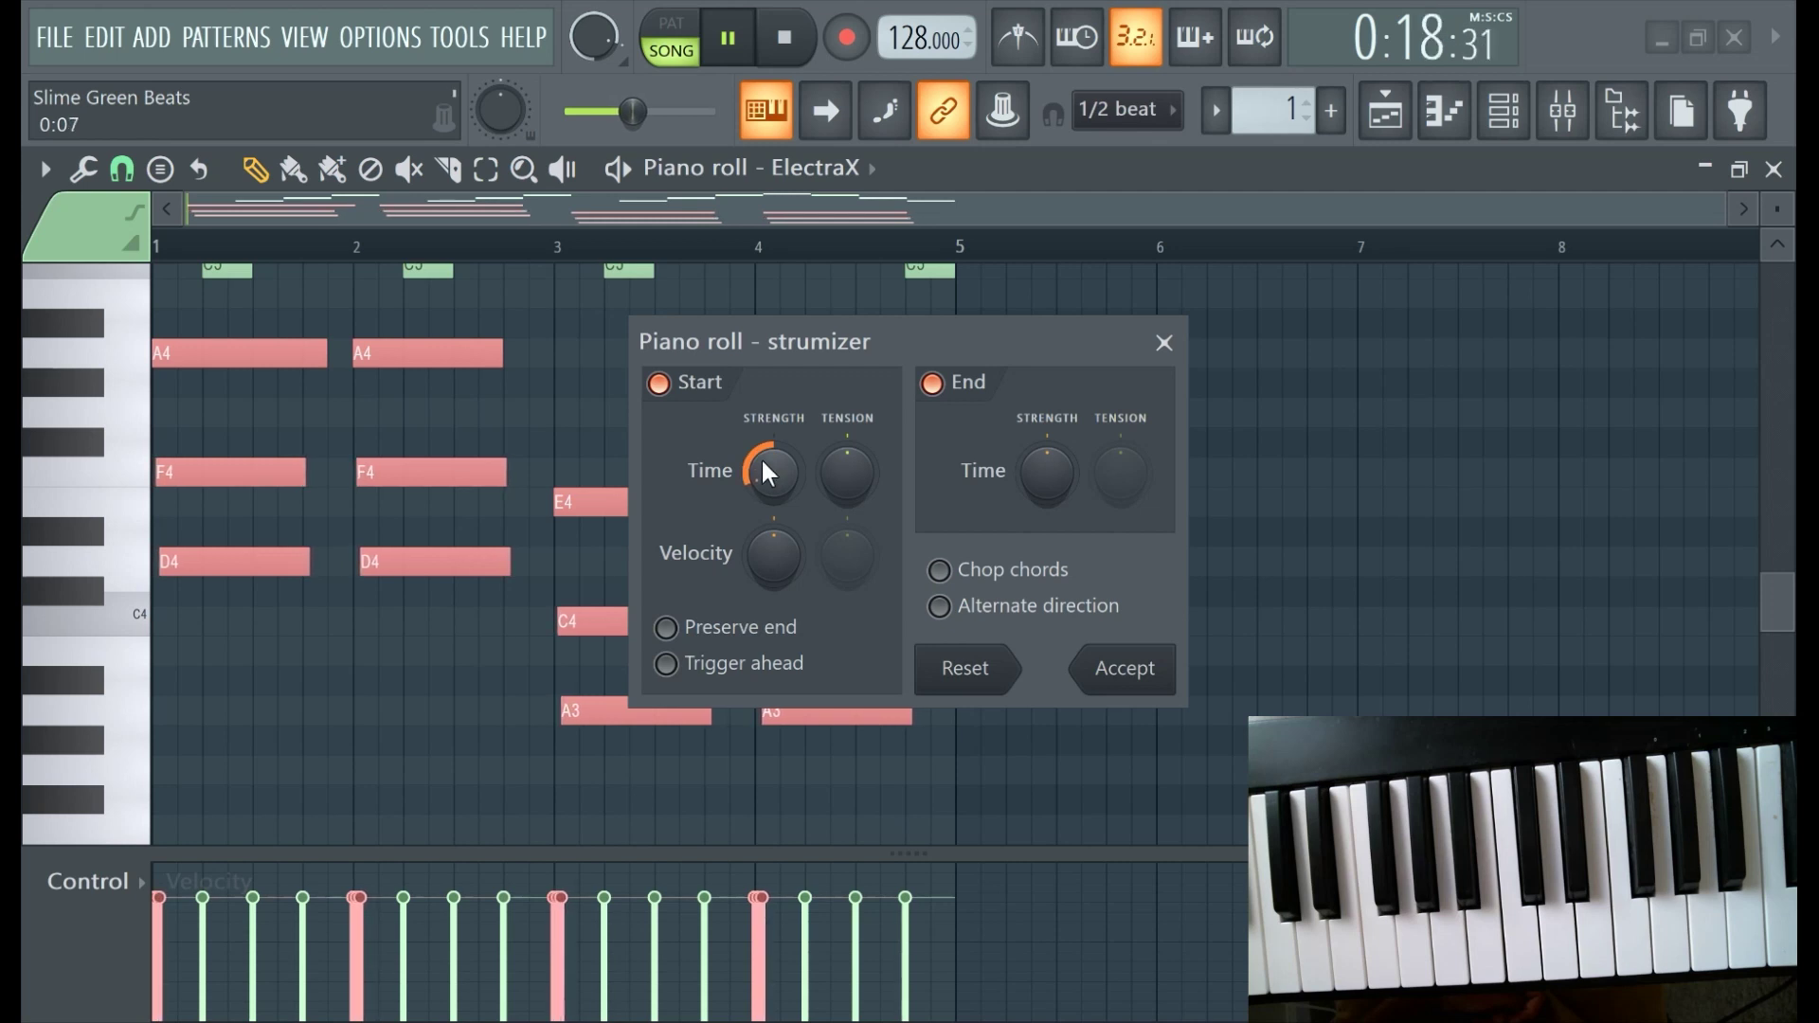
click(1164, 342)
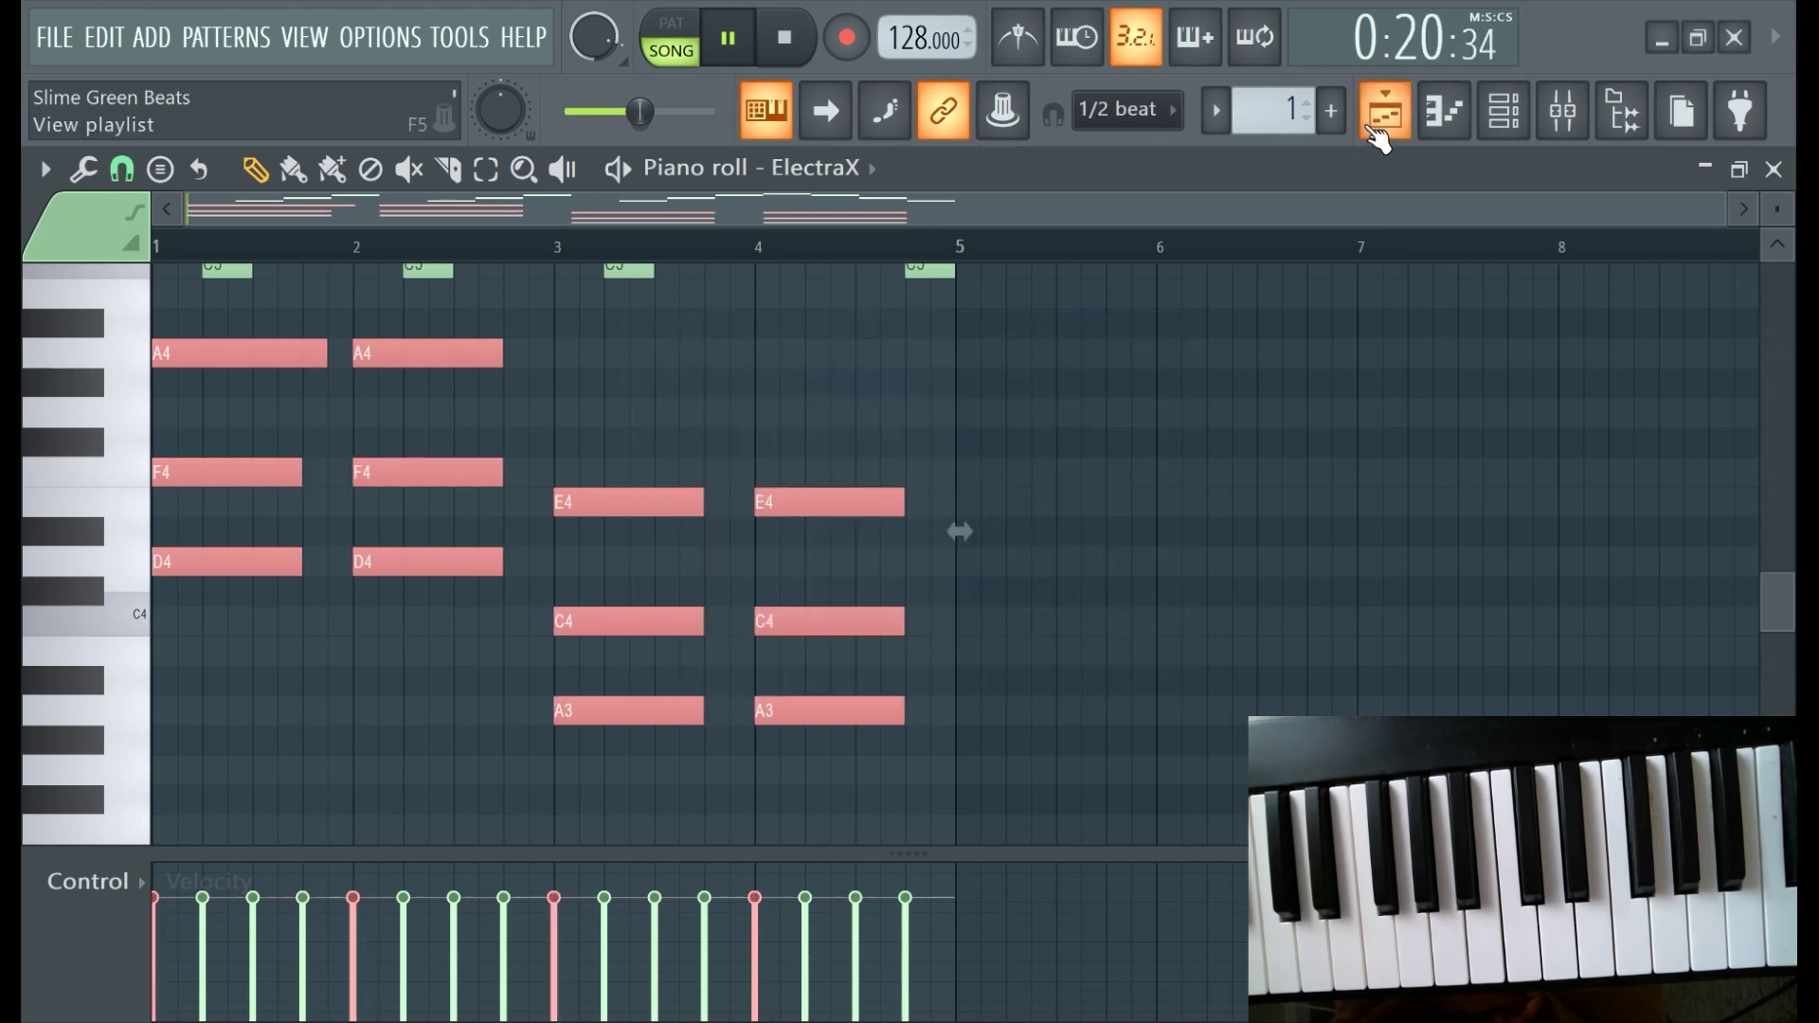
Shorten the Pattern 1 clip on Track 1 to four bars and delete the stray Pattern 1 clip on Track 6.
click(1378, 133)
drag(914, 325, 568, 333)
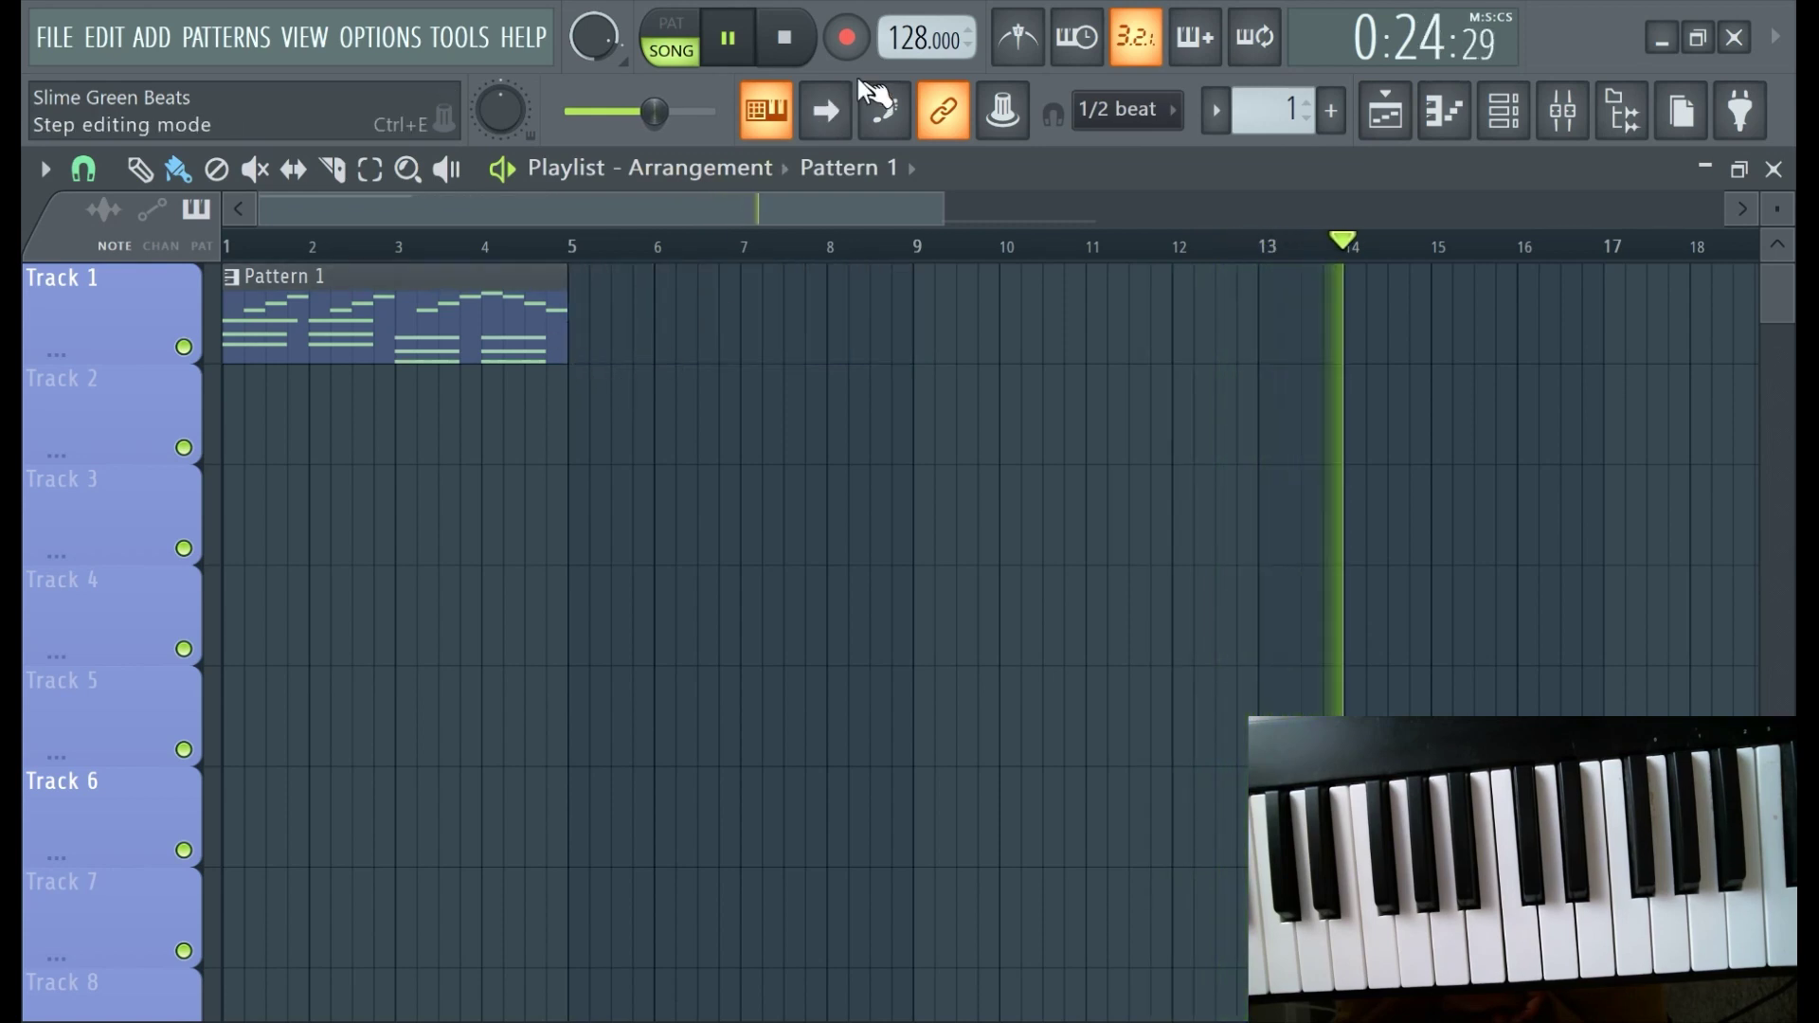
click(784, 37)
scroll(938, 471, down, 12)
scroll(963, 346, up, 11)
scroll(963, 346, up, 2)
scroll(812, 224, right, 5)
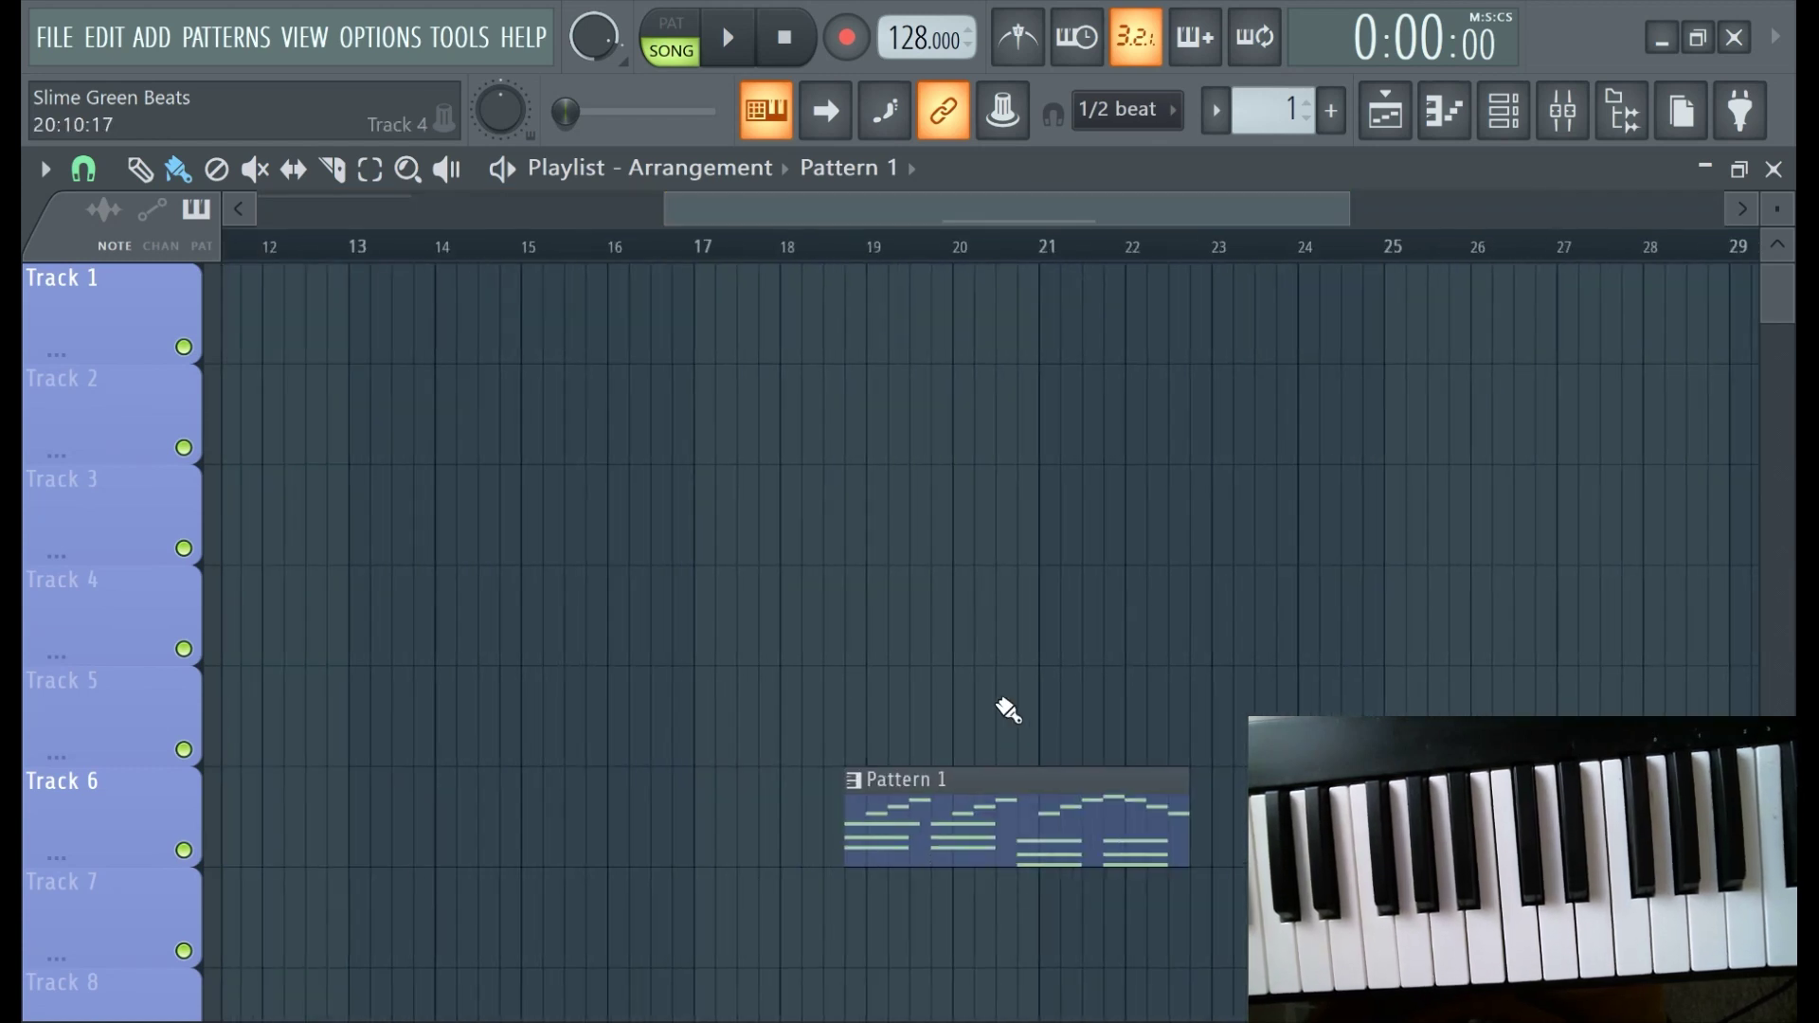
scroll(1055, 227, left, 5)
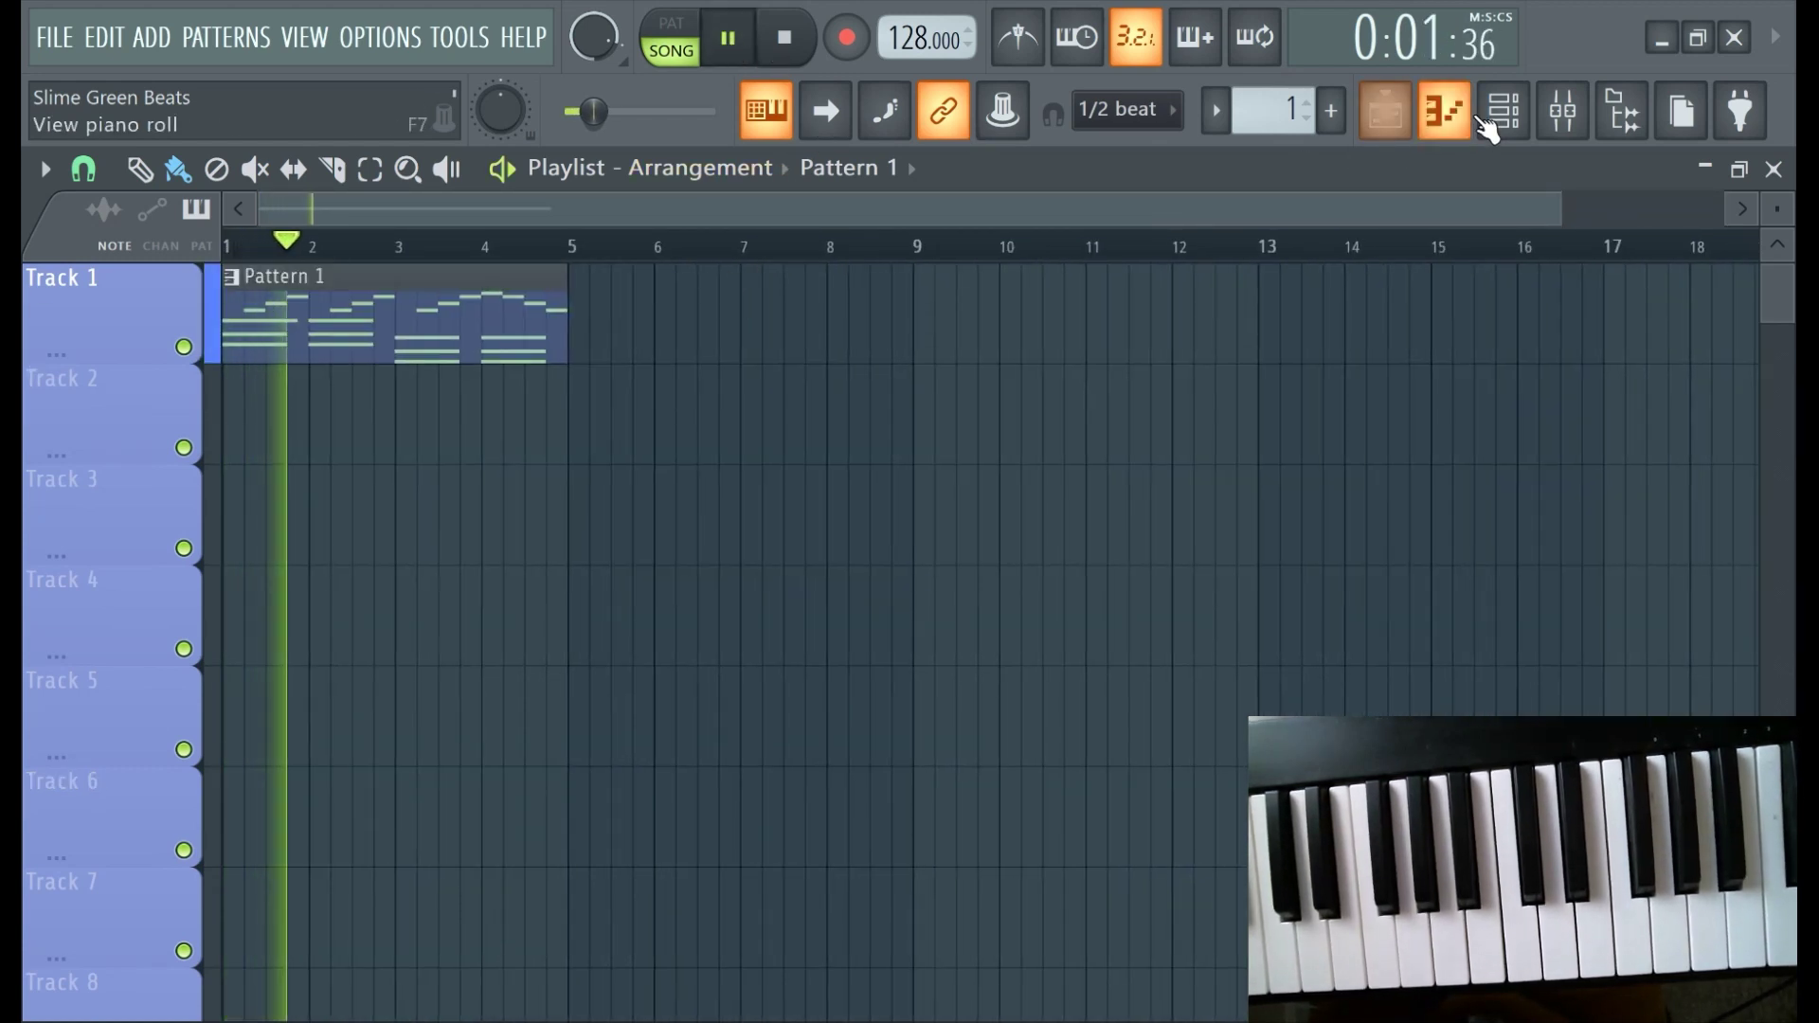
Strum the selected chord notes in bars 1 to 4 of the ElectraX pattern with a raised start time strength.
click(1444, 110)
scroll(549, 602, up, 2)
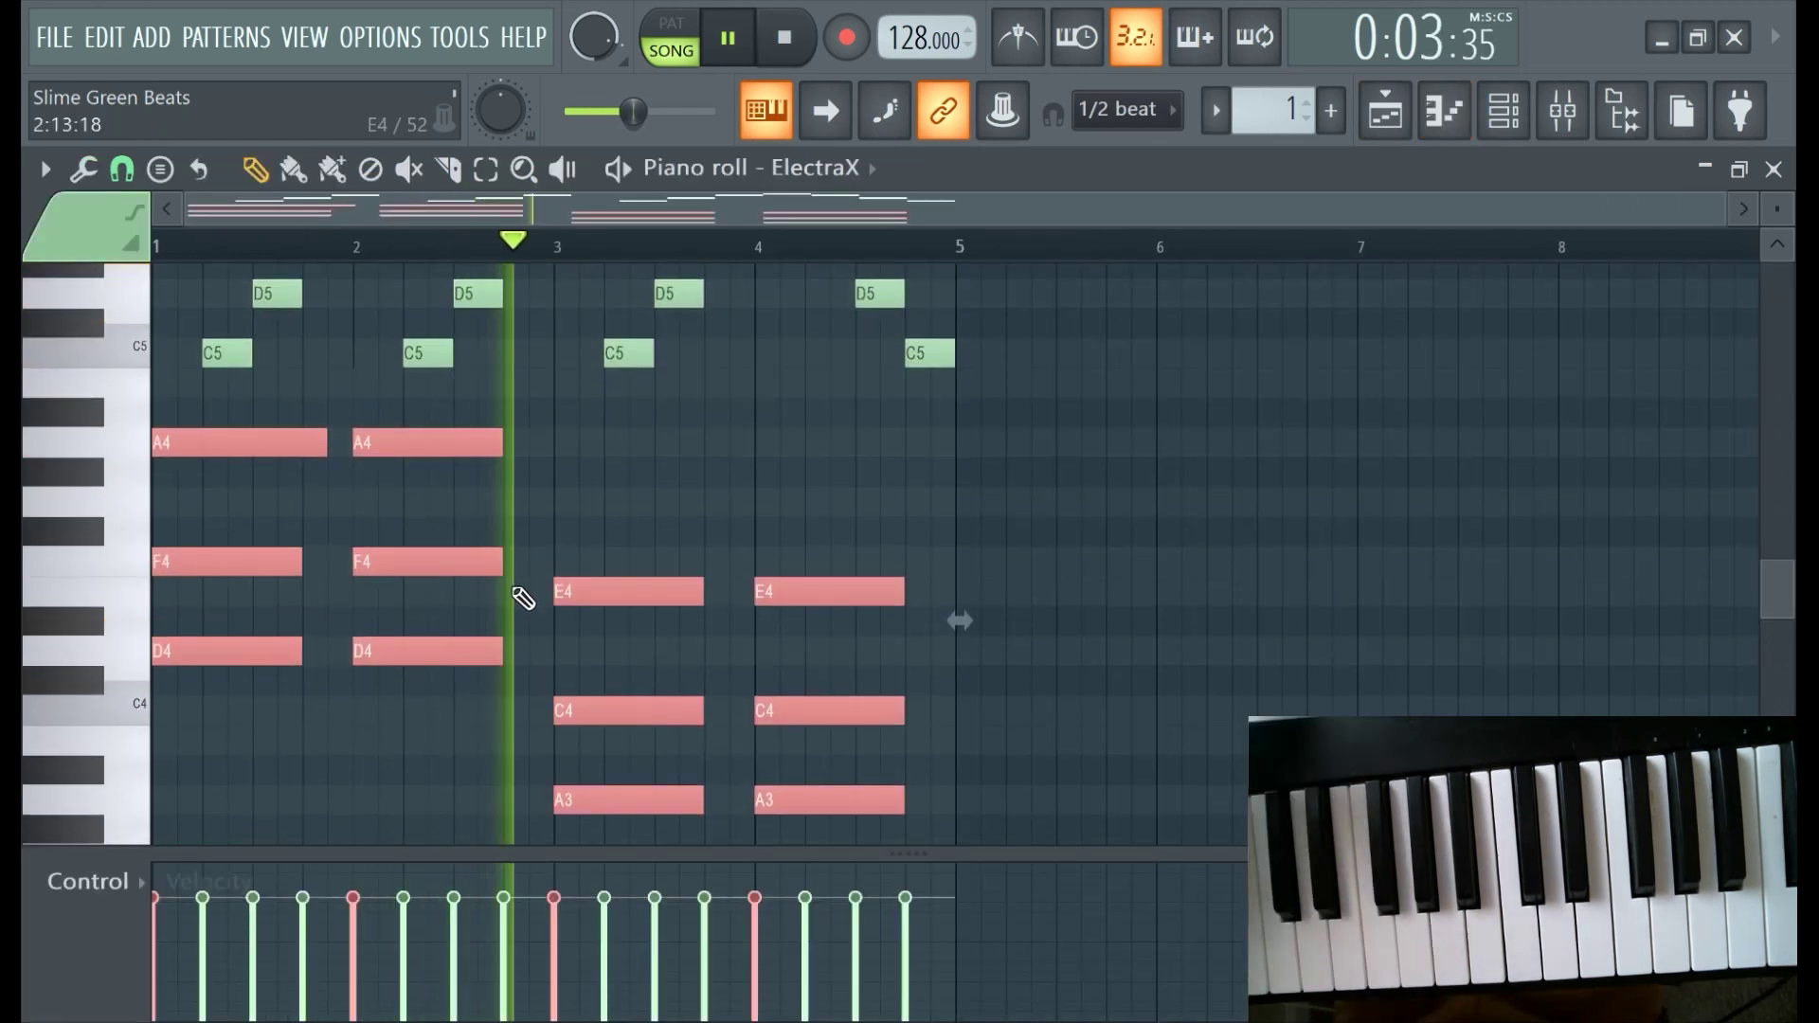
key(alt+s)
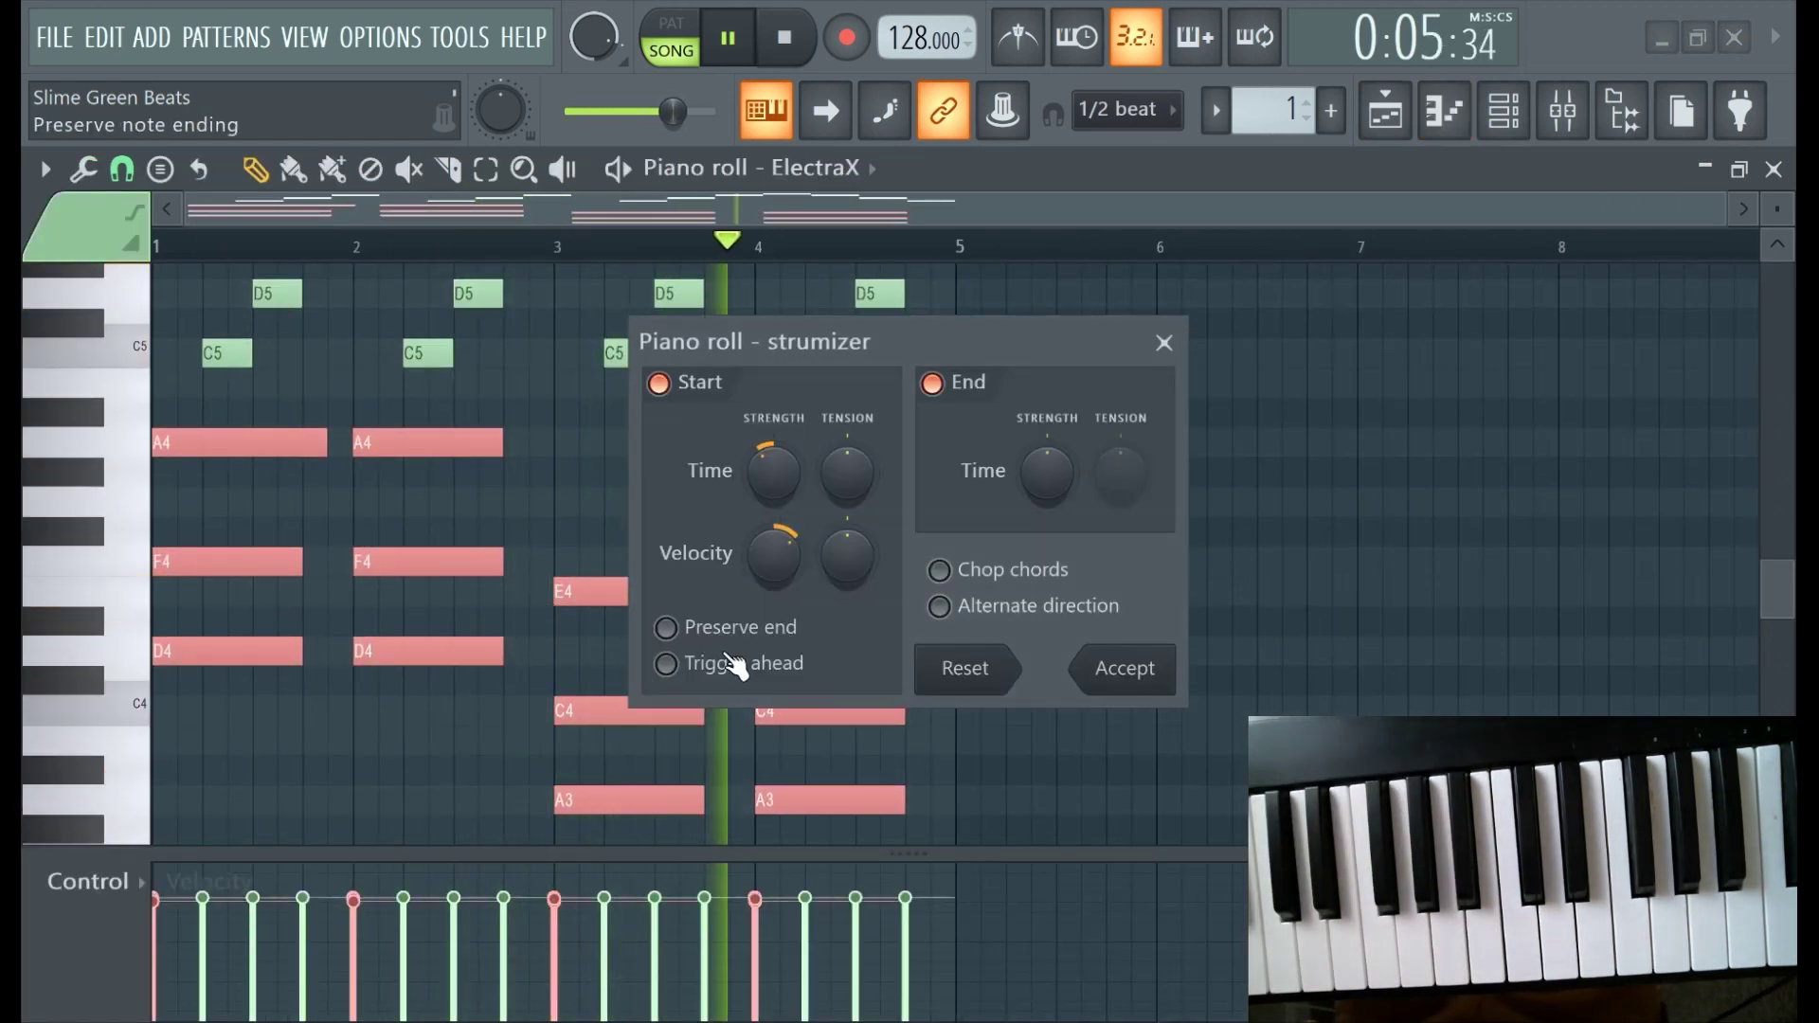
drag(773, 471, 773, 442)
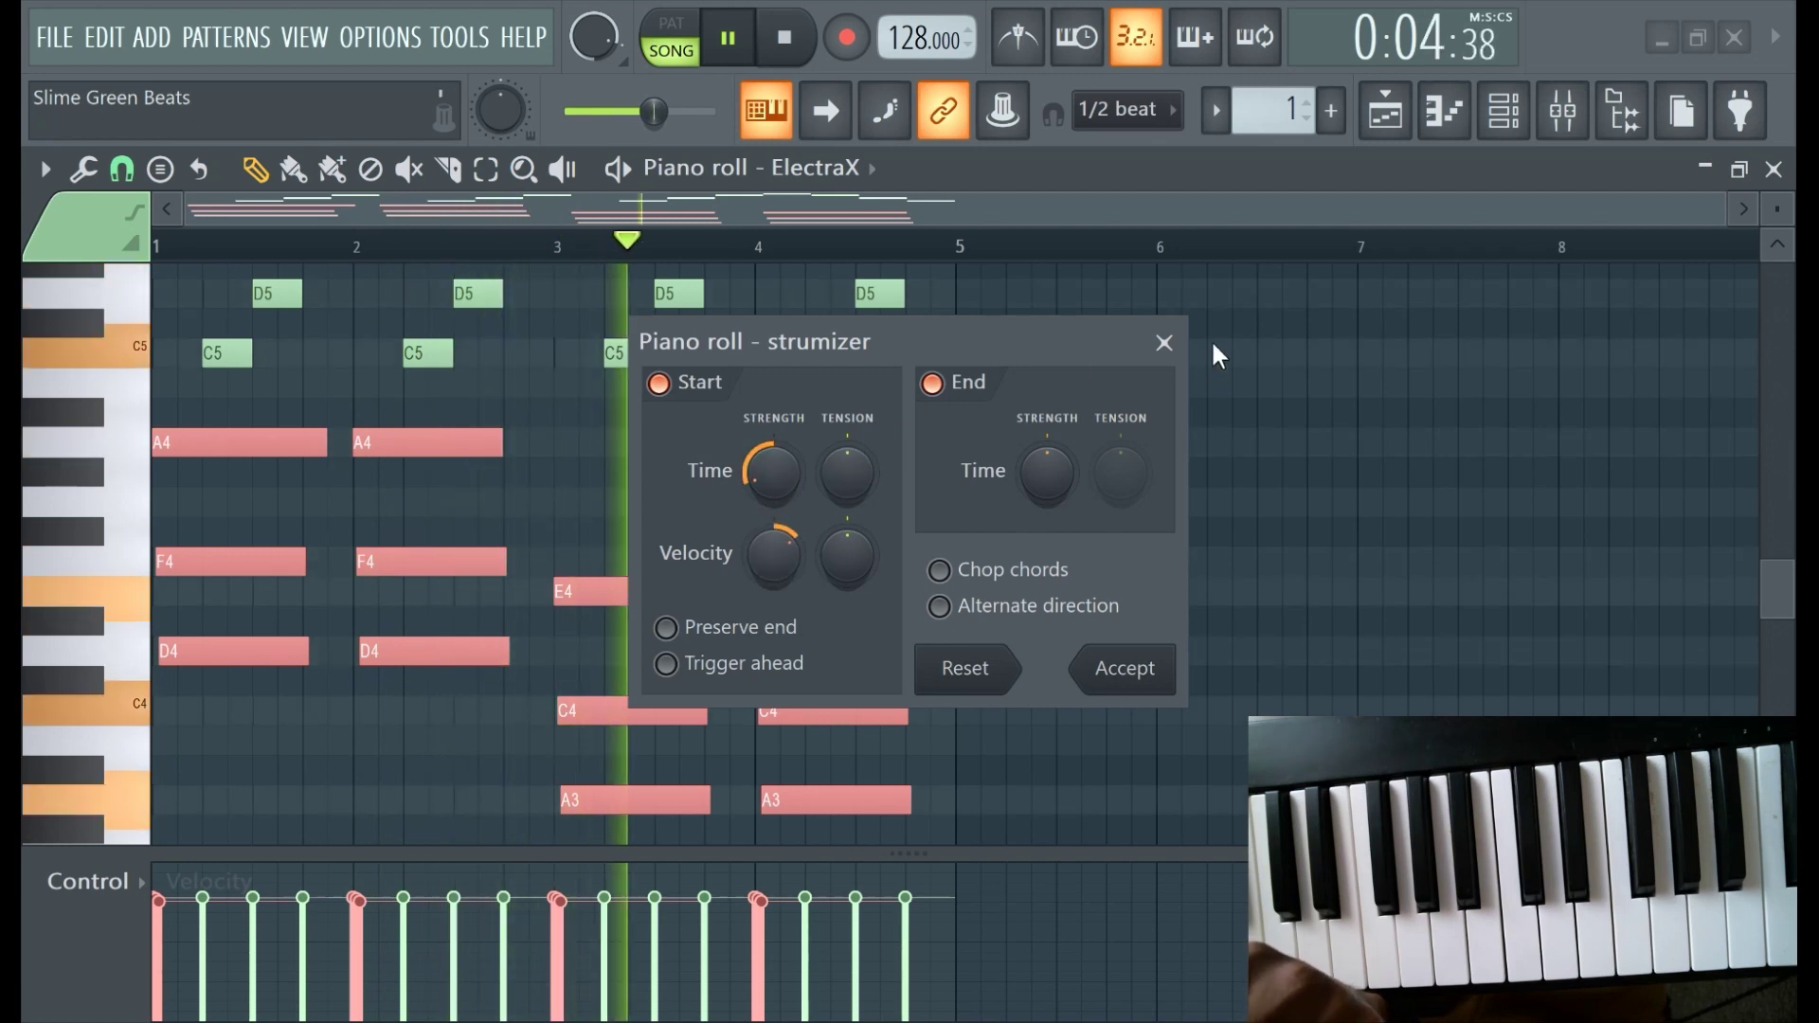
click(1146, 680)
Slightly randomize the velocity and panning of the C5 to F5 melody notes in bars 1 to 4.
scroll(366, 458, up, 3)
drag(210, 432, 956, 630)
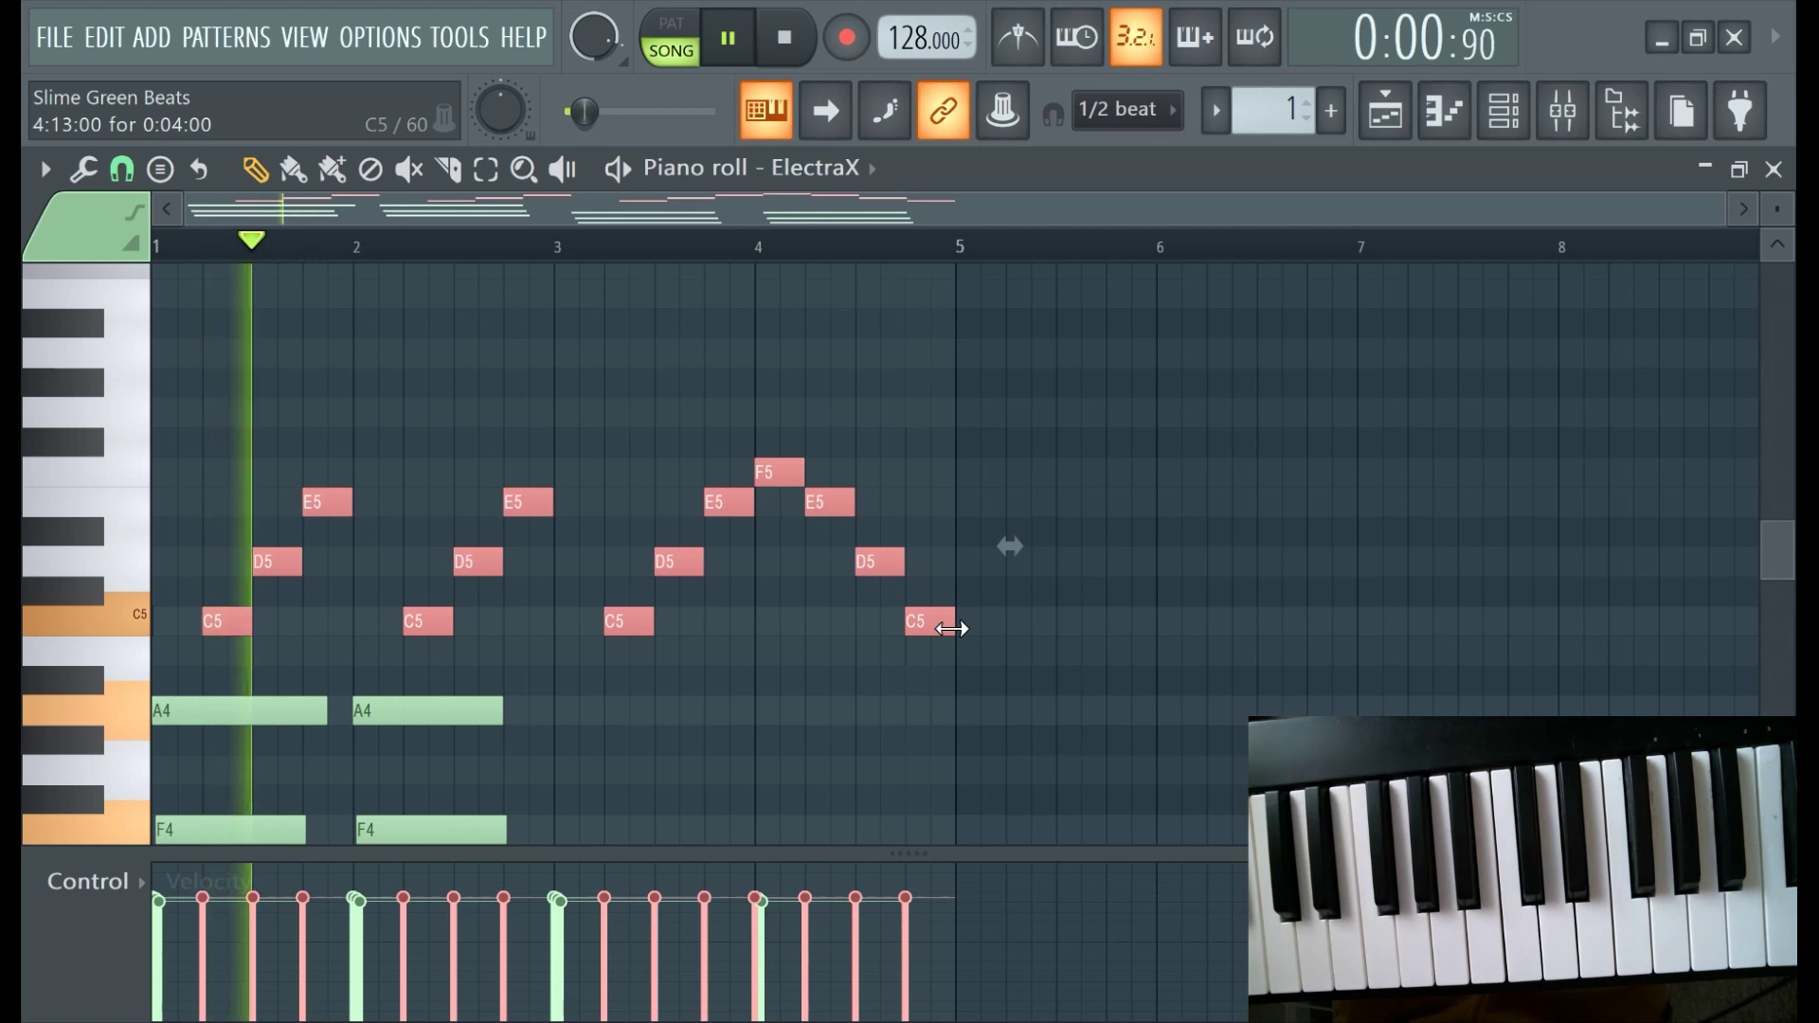
key(alt+r)
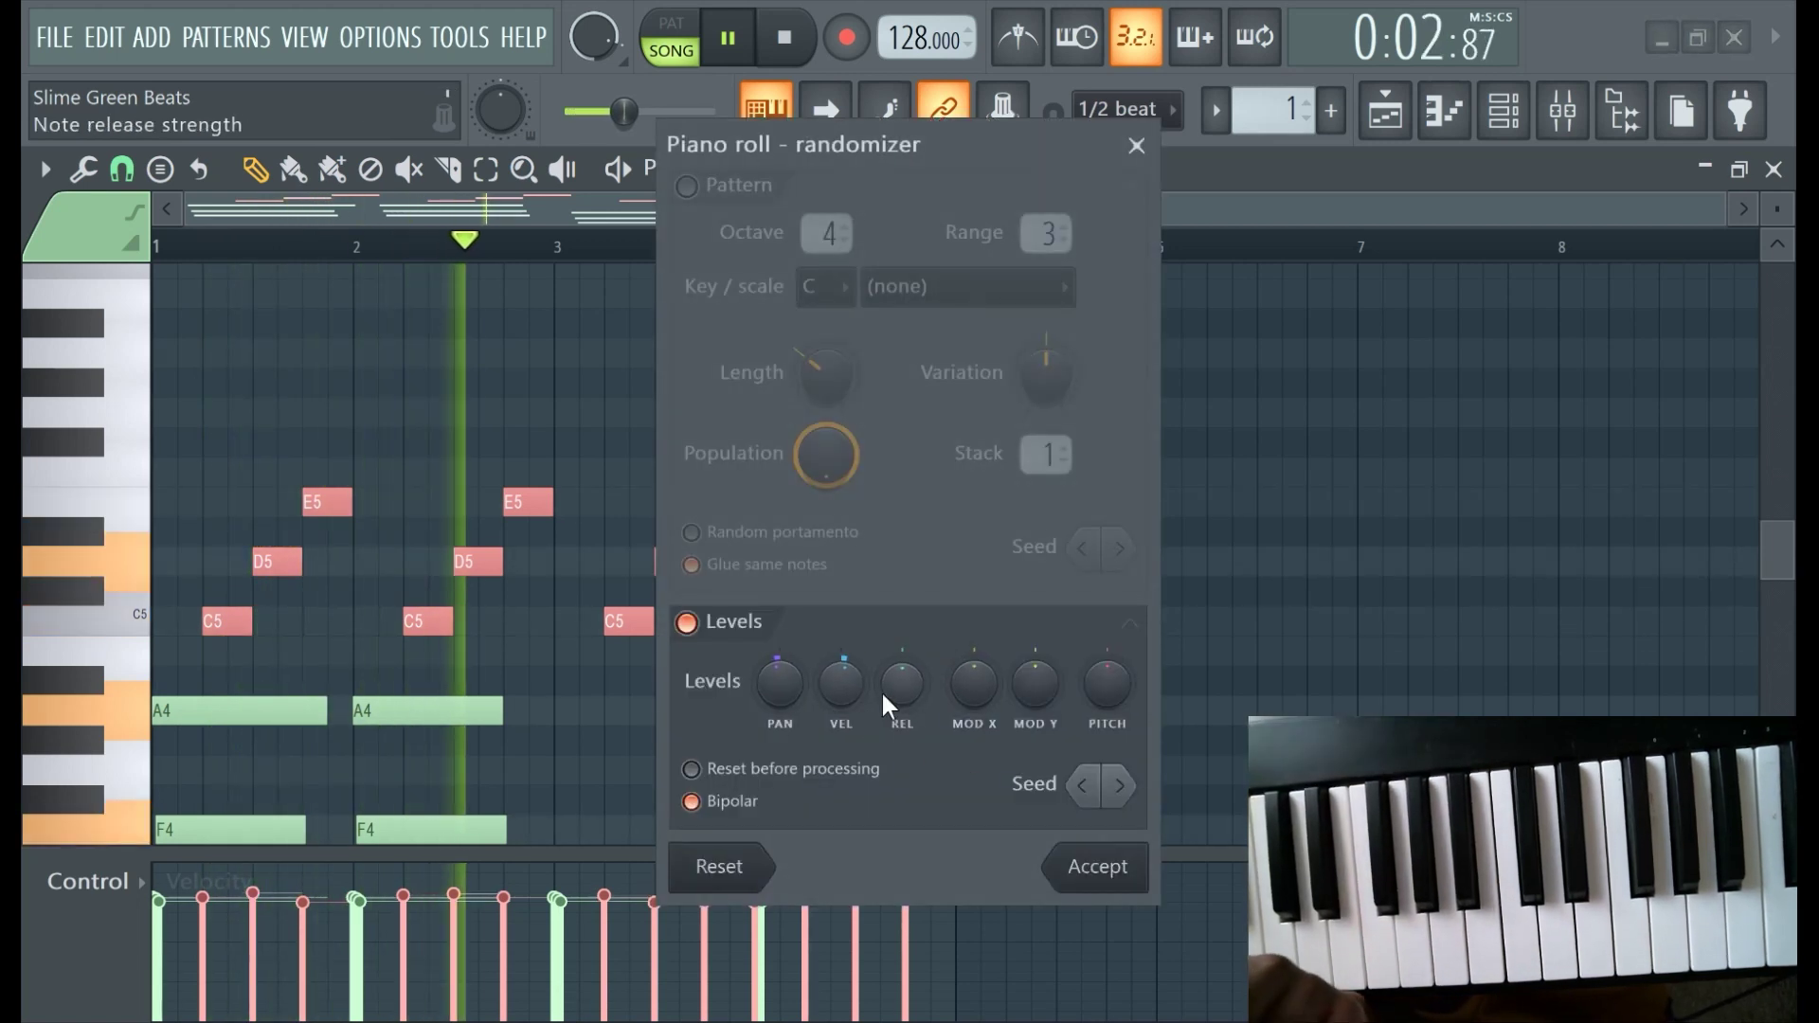
drag(856, 691, 857, 684)
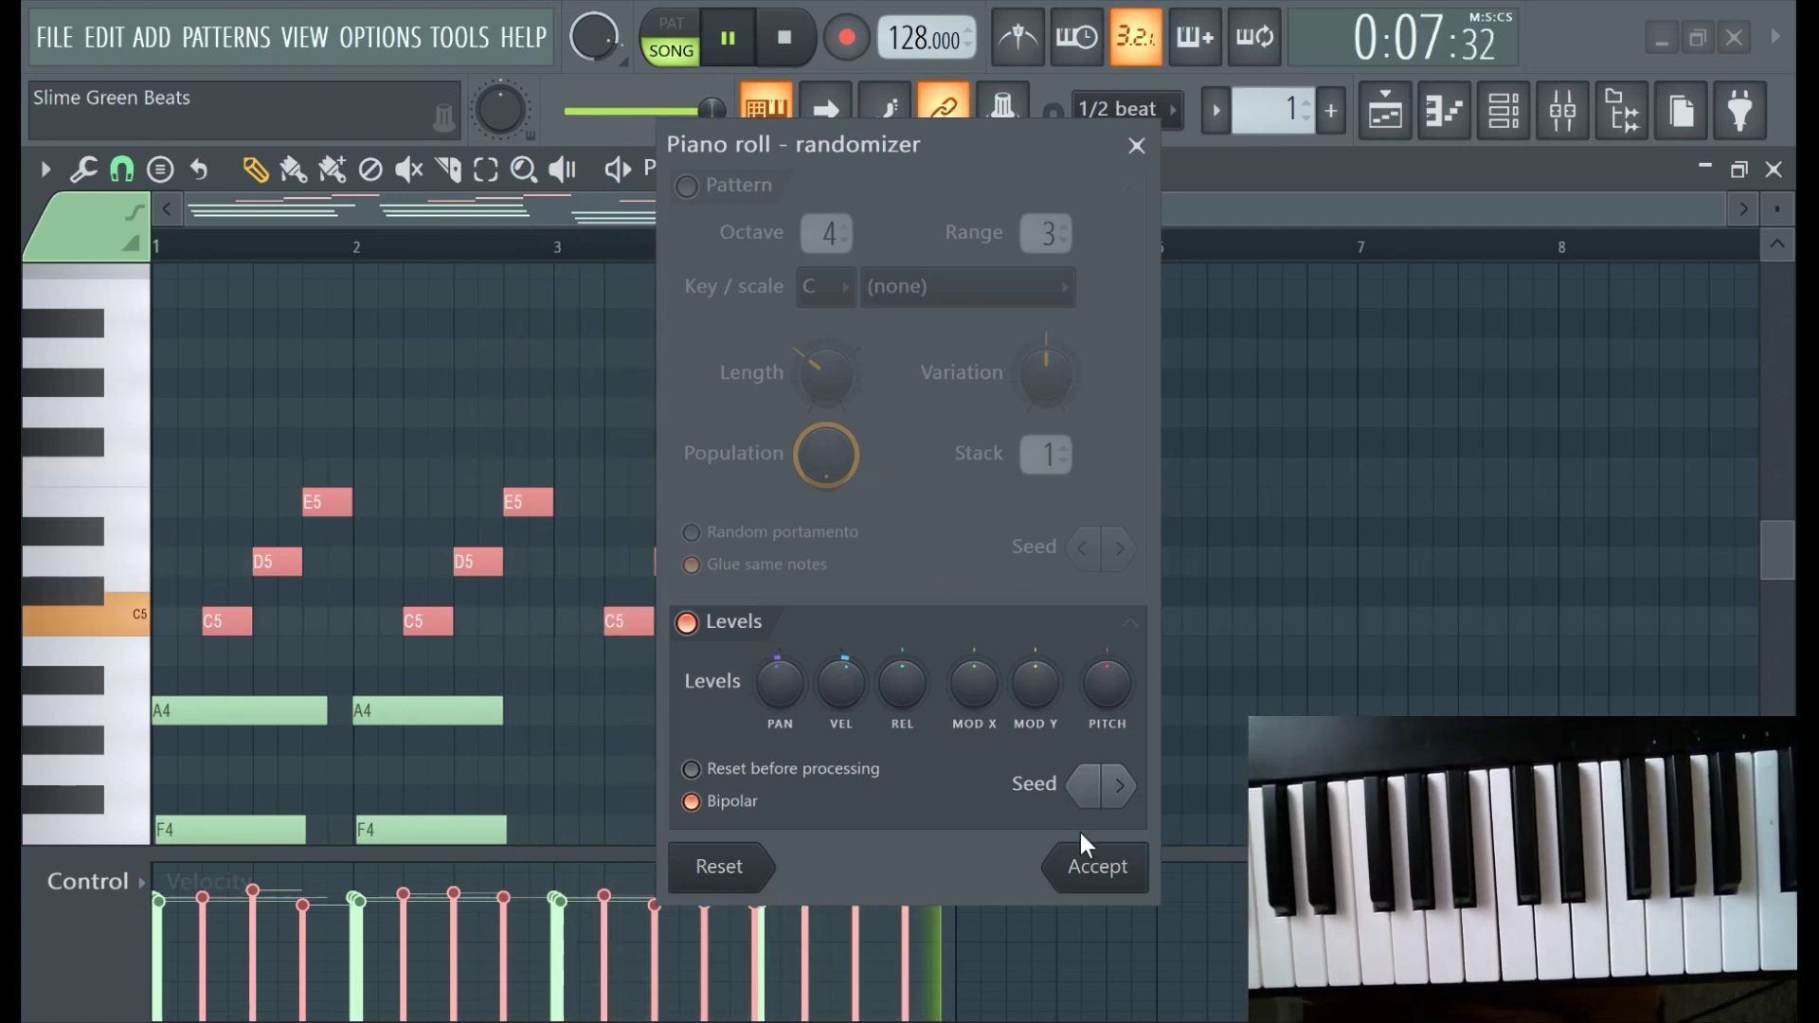
mouse_move(779, 682)
mouse_down()
mouse_move(779, 720)
mouse_move(770, 667)
mouse_up()
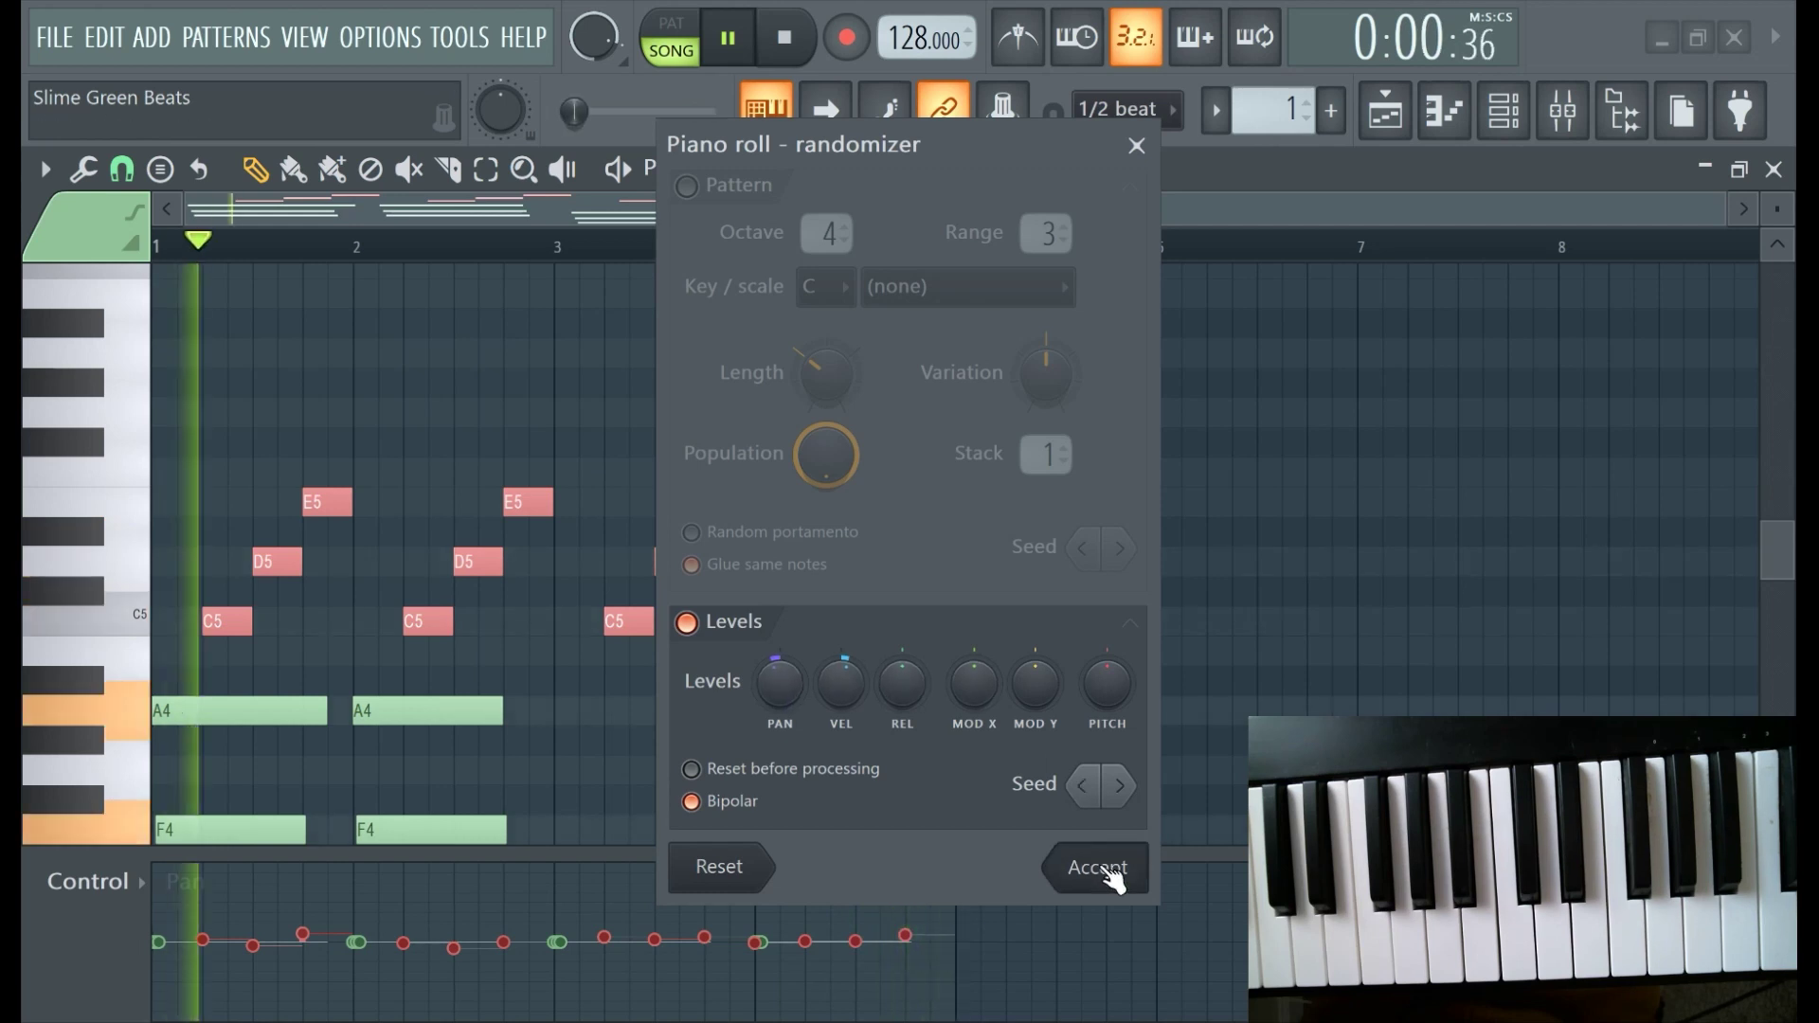
click(1097, 865)
scroll(1059, 493, down, 3)
scroll(1064, 503, up, 3)
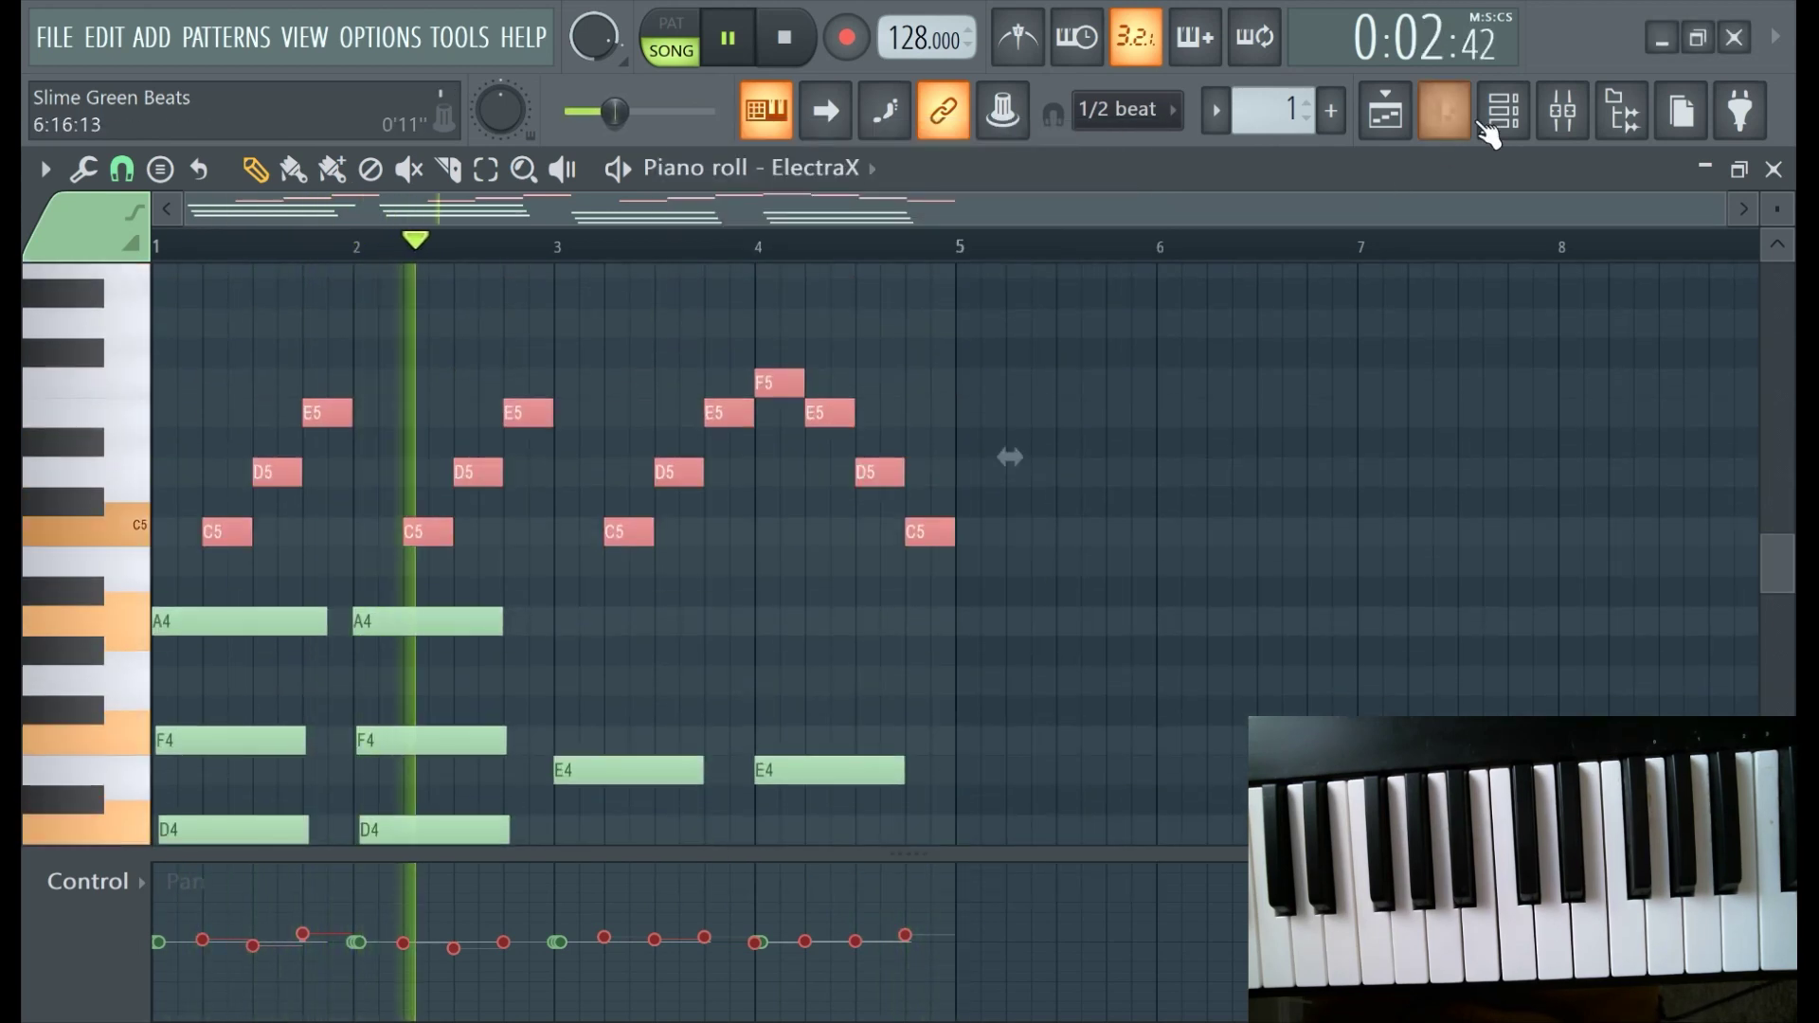
Create Pattern 2 with its default name and place its clip at the start of Track 2.
click(1330, 111)
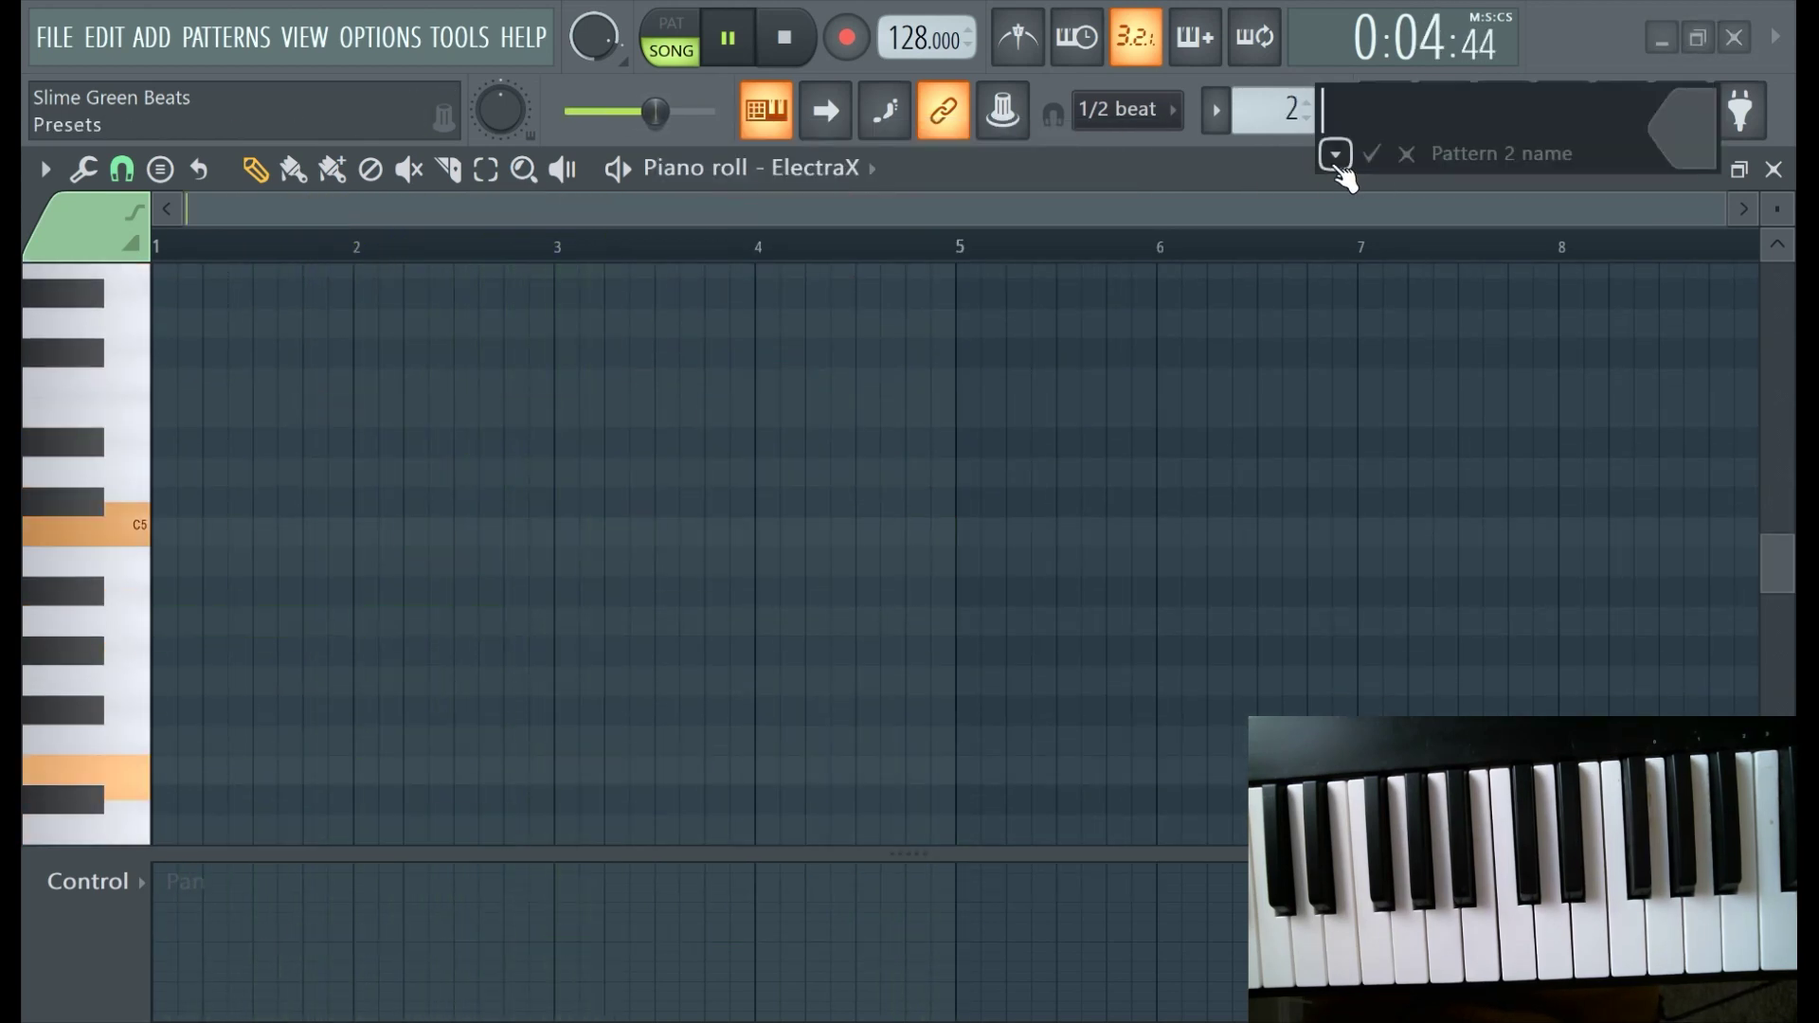
click(1338, 154)
click(1368, 151)
click(1385, 111)
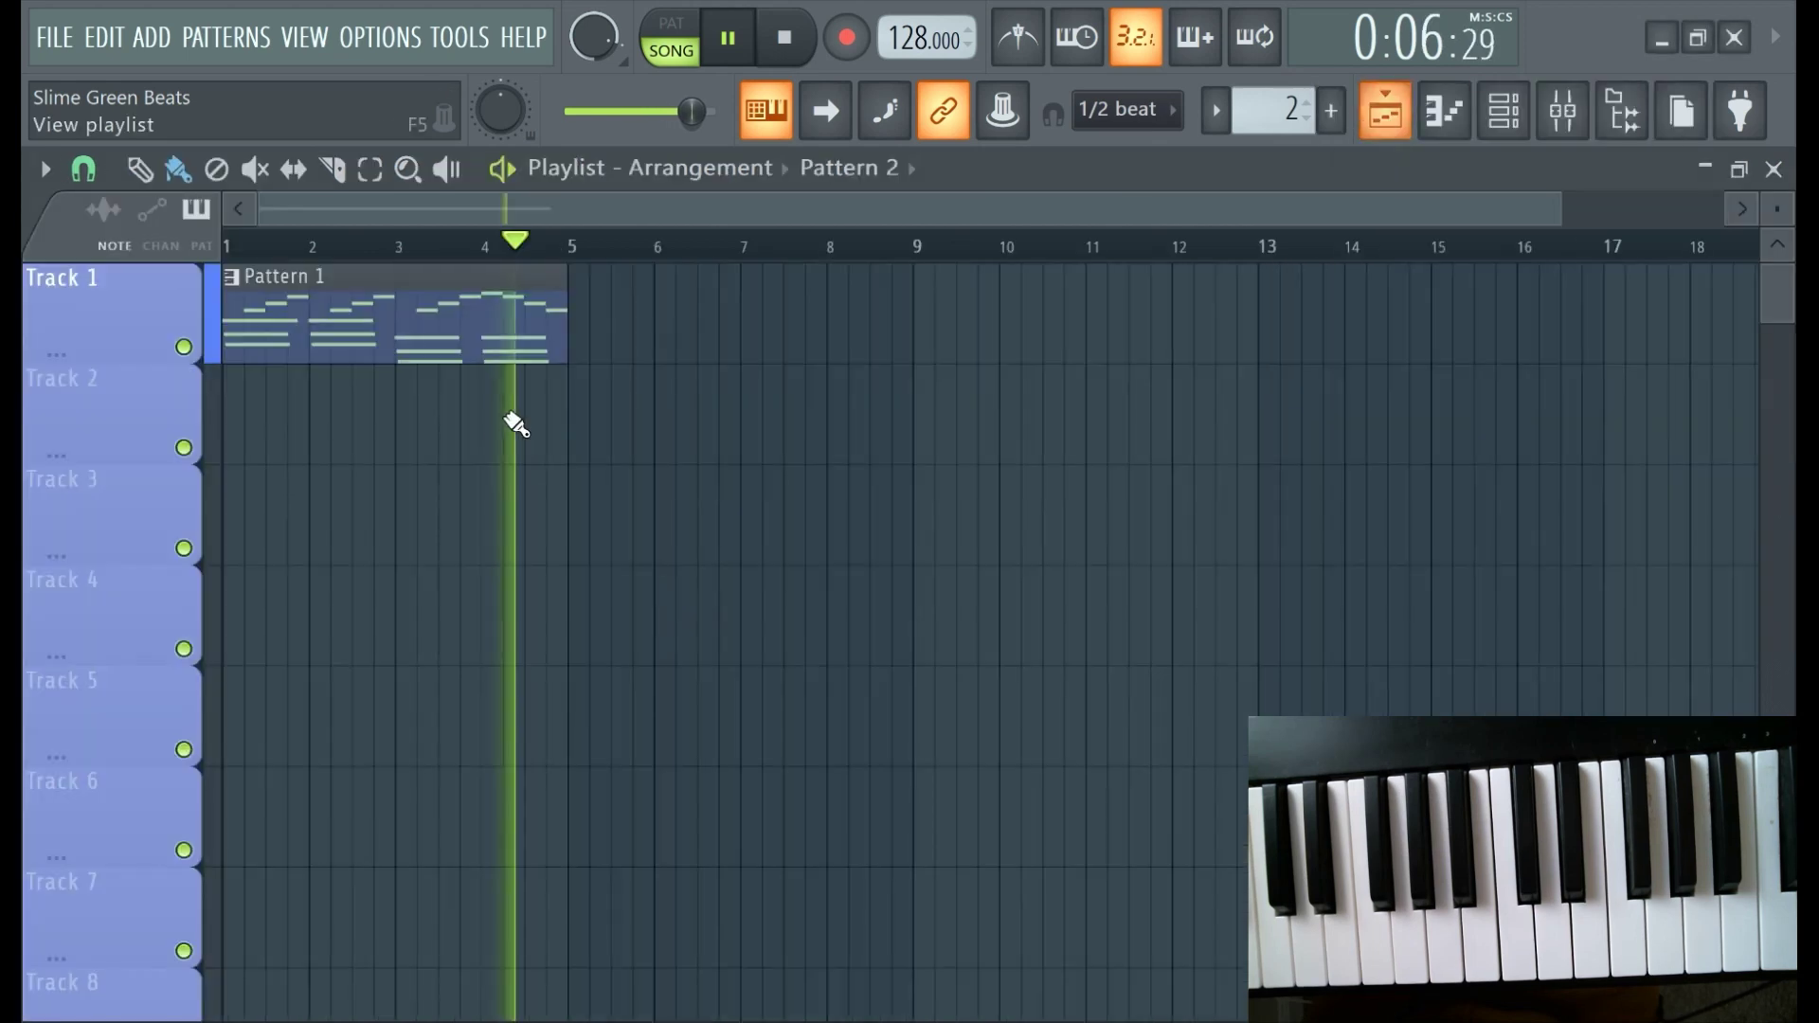
drag(322, 432, 237, 428)
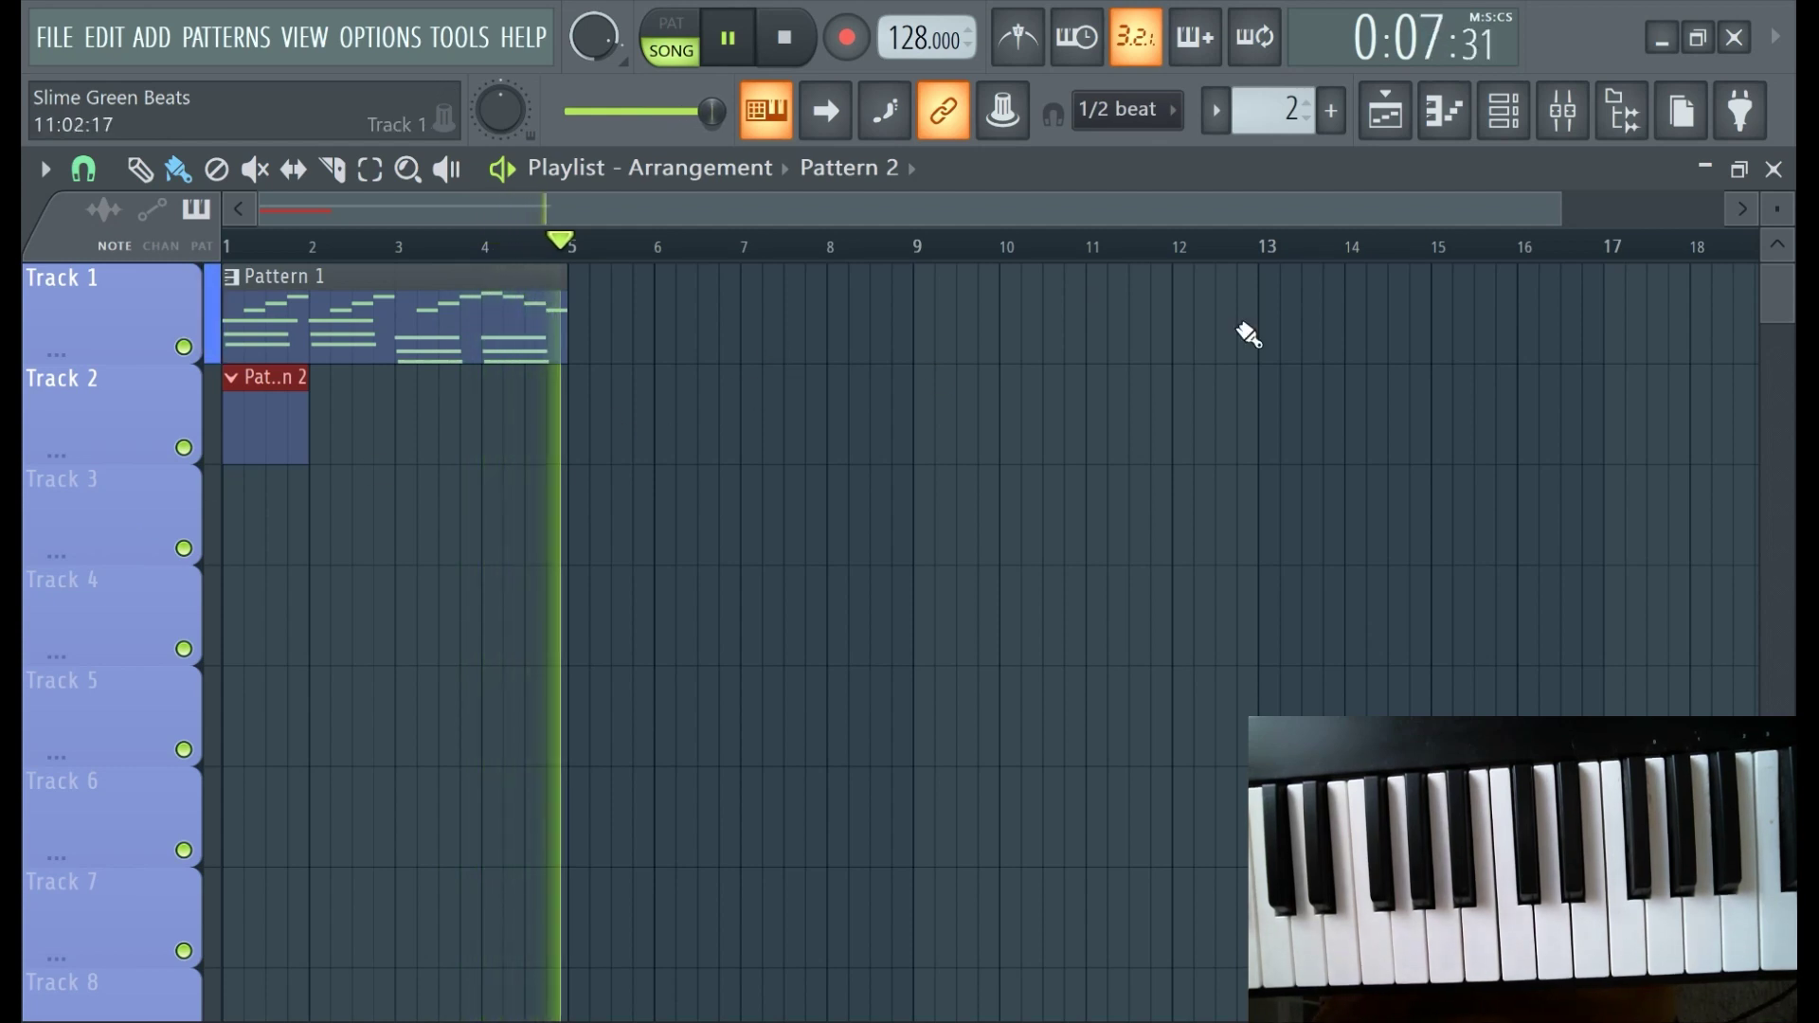
Clone the ElectraX channel and open the clone's patch browser.
click(1503, 113)
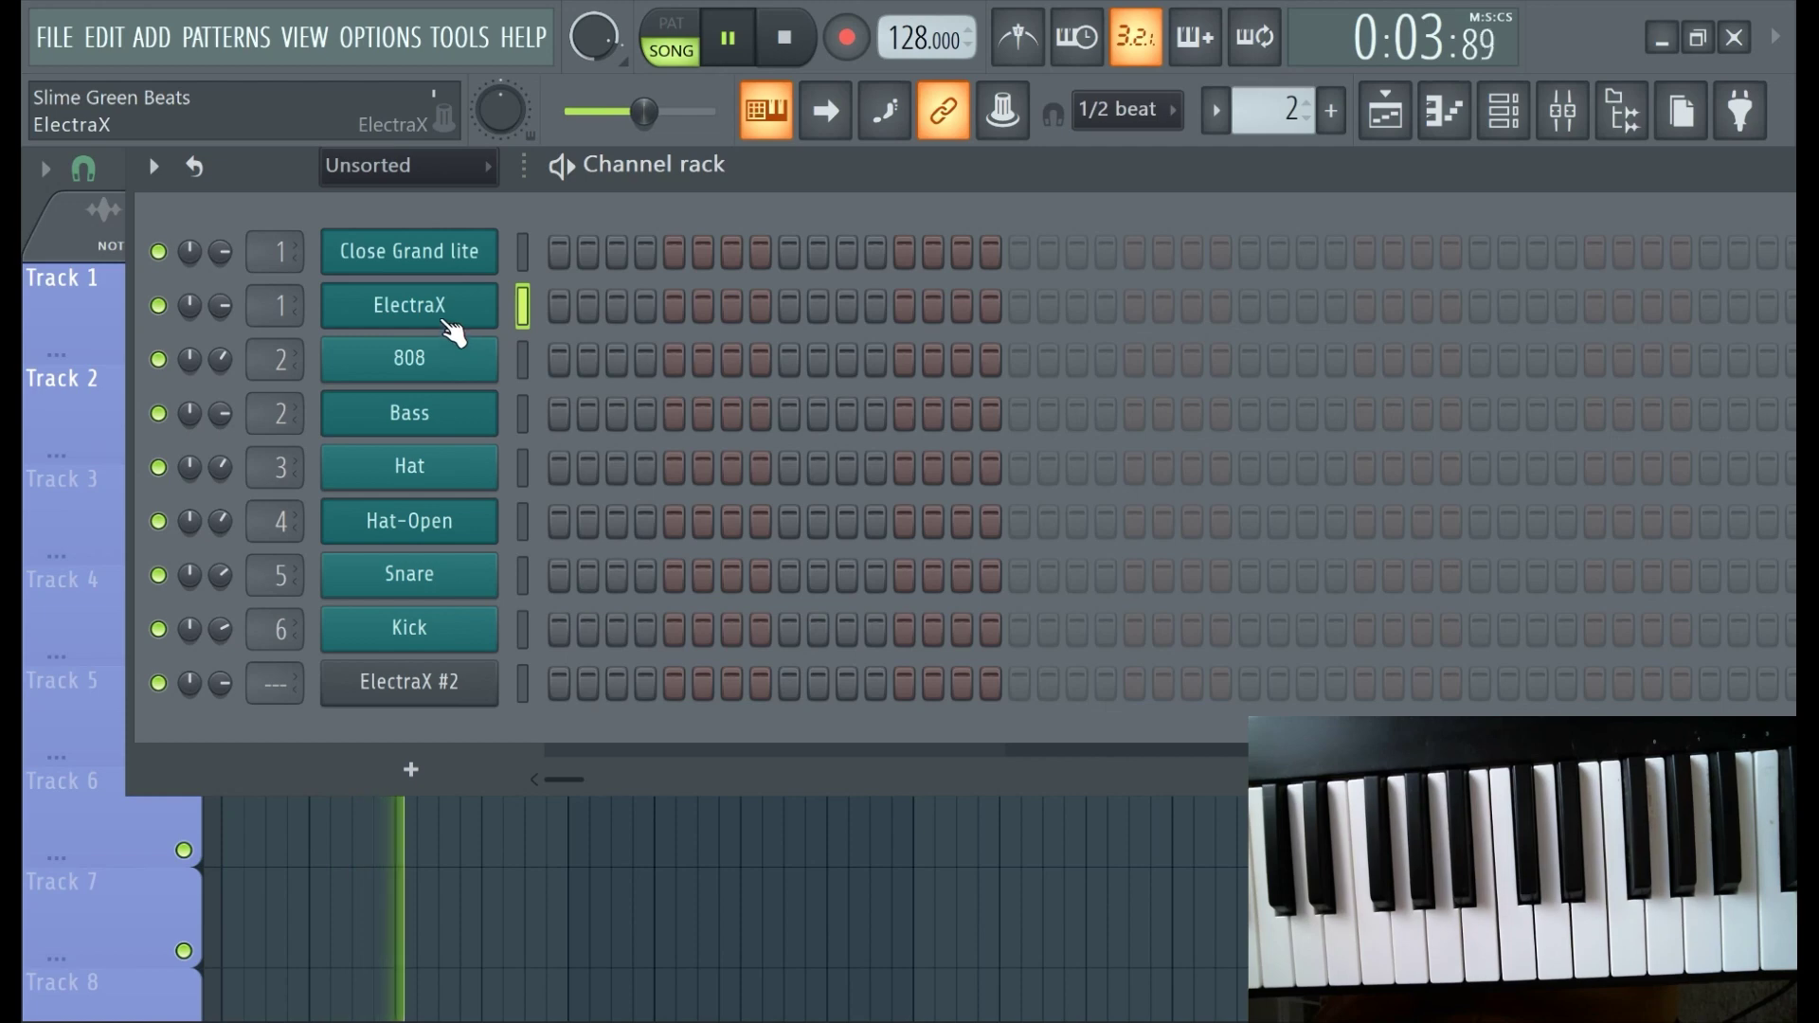
right_click(429, 311)
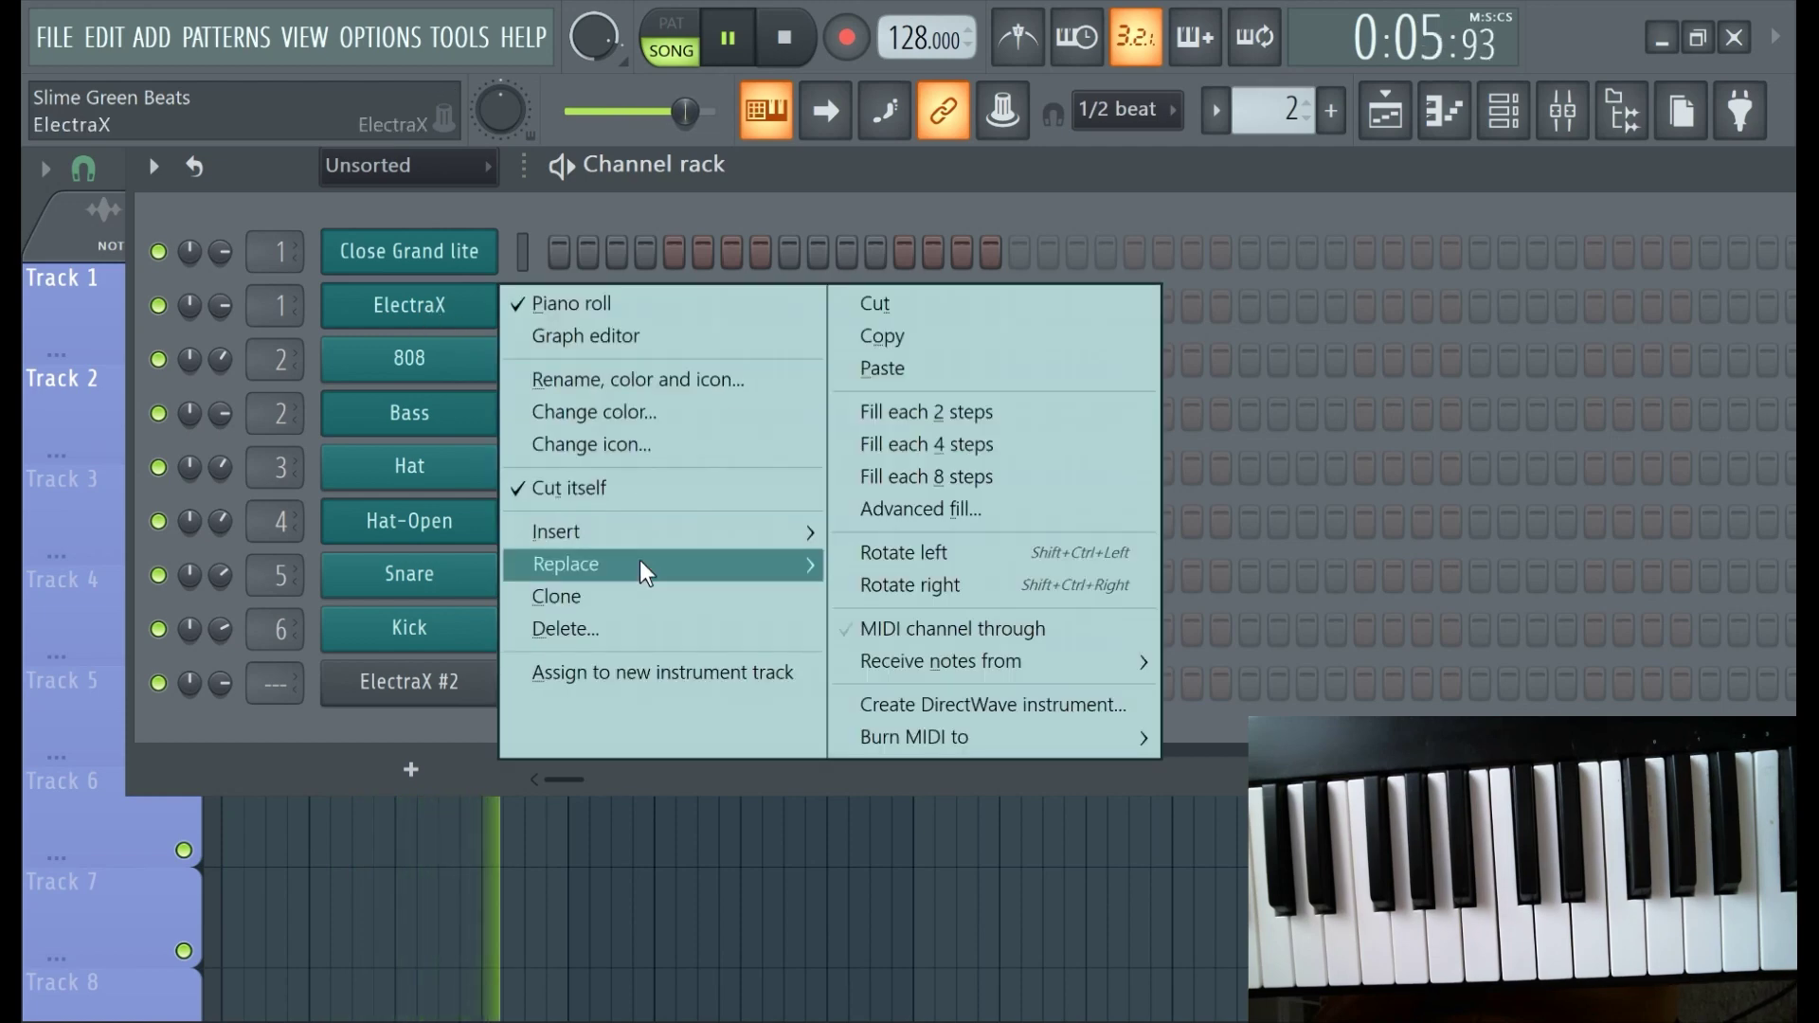
click(606, 596)
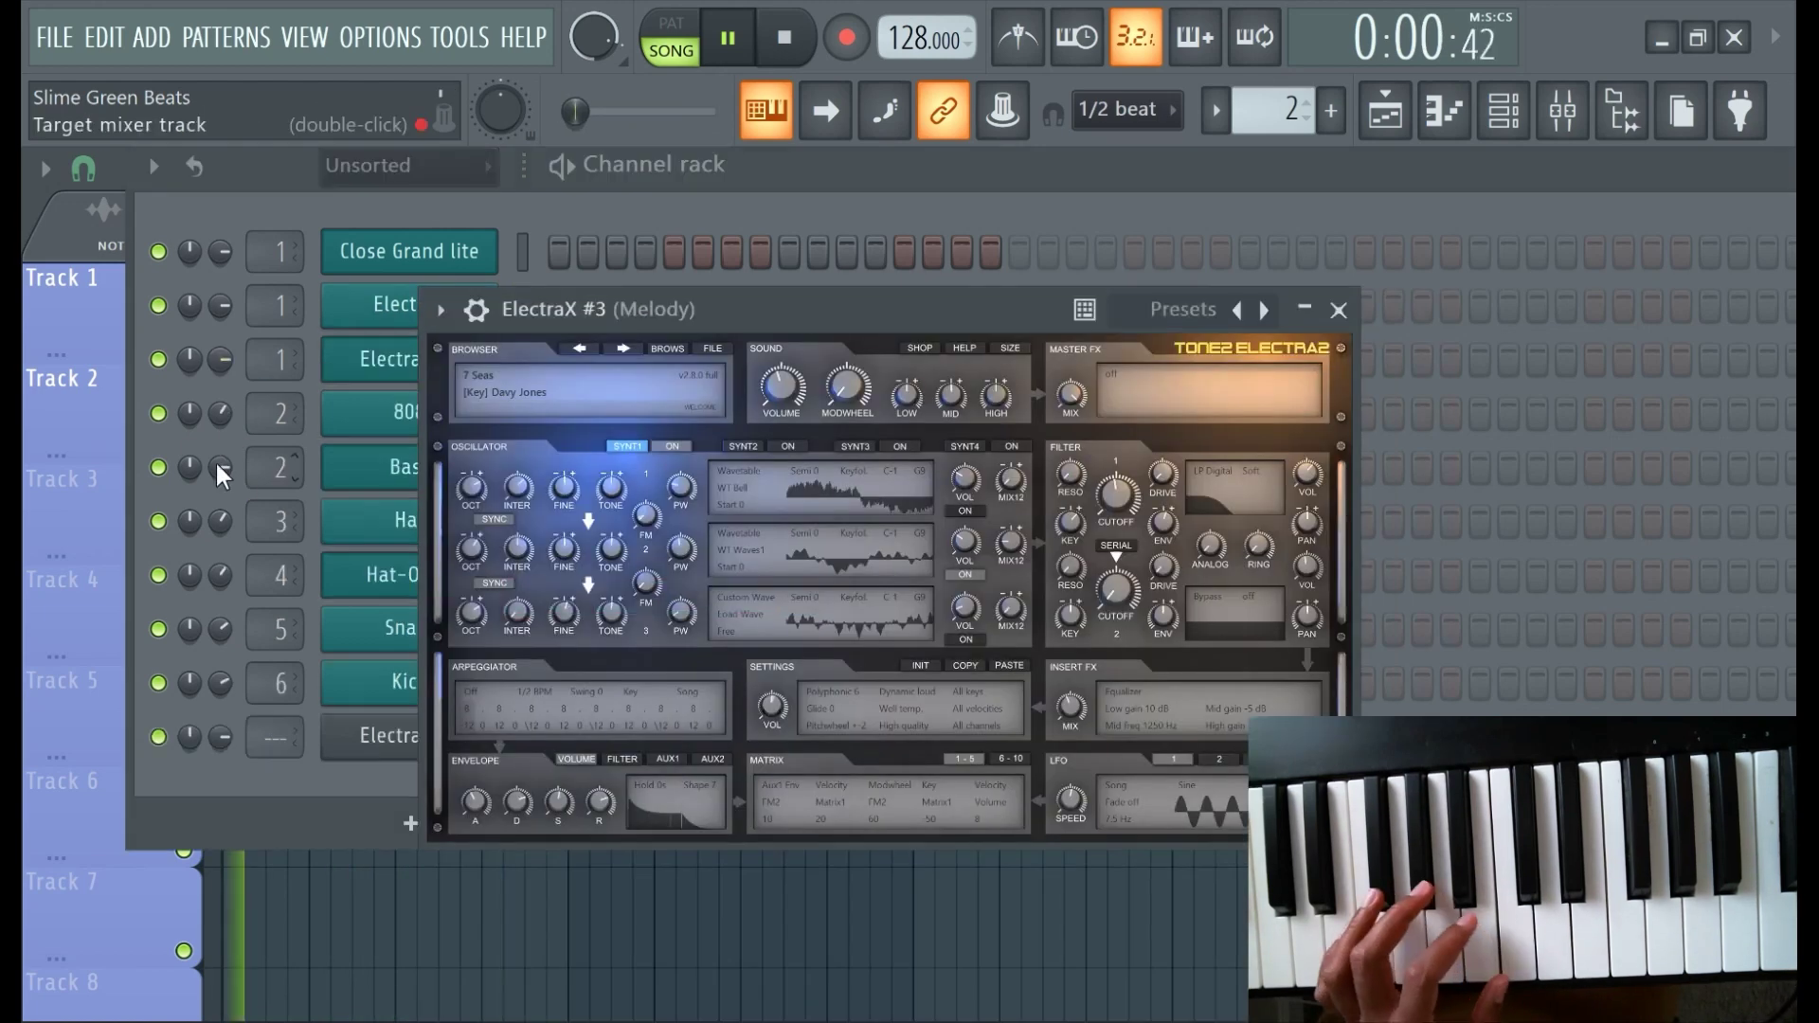
drag(701, 301, 644, 258)
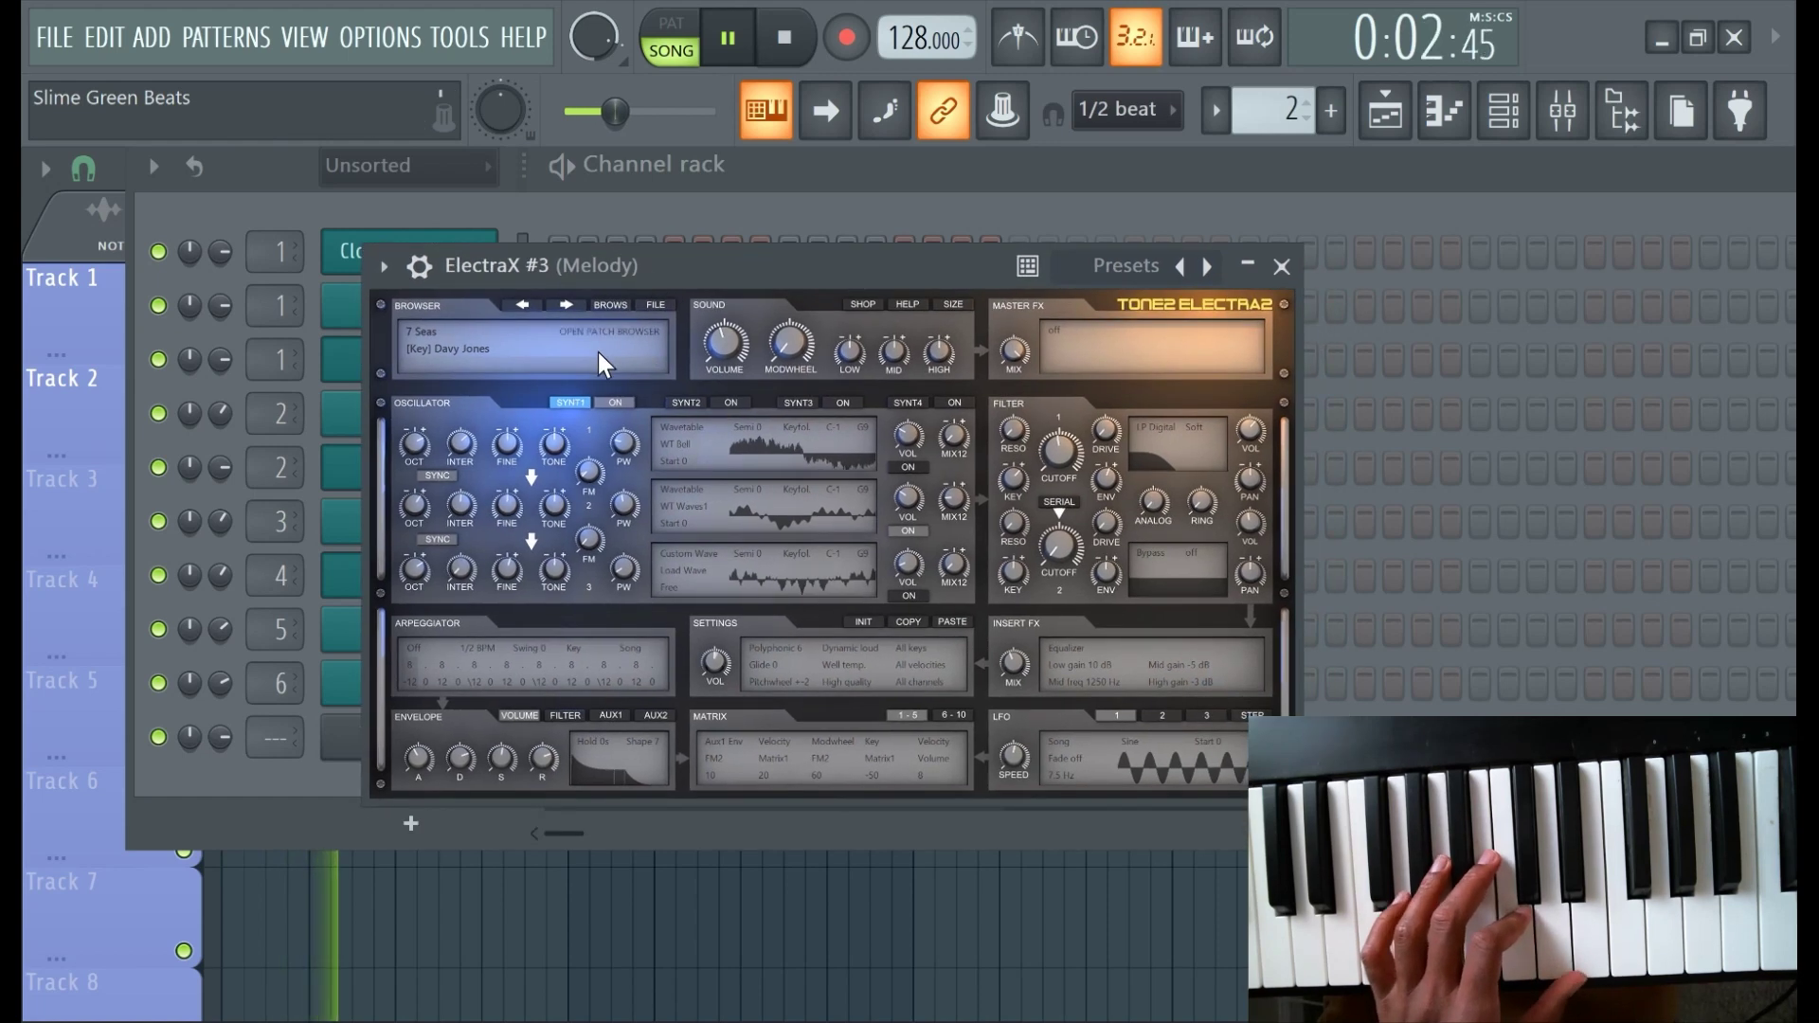
click(614, 307)
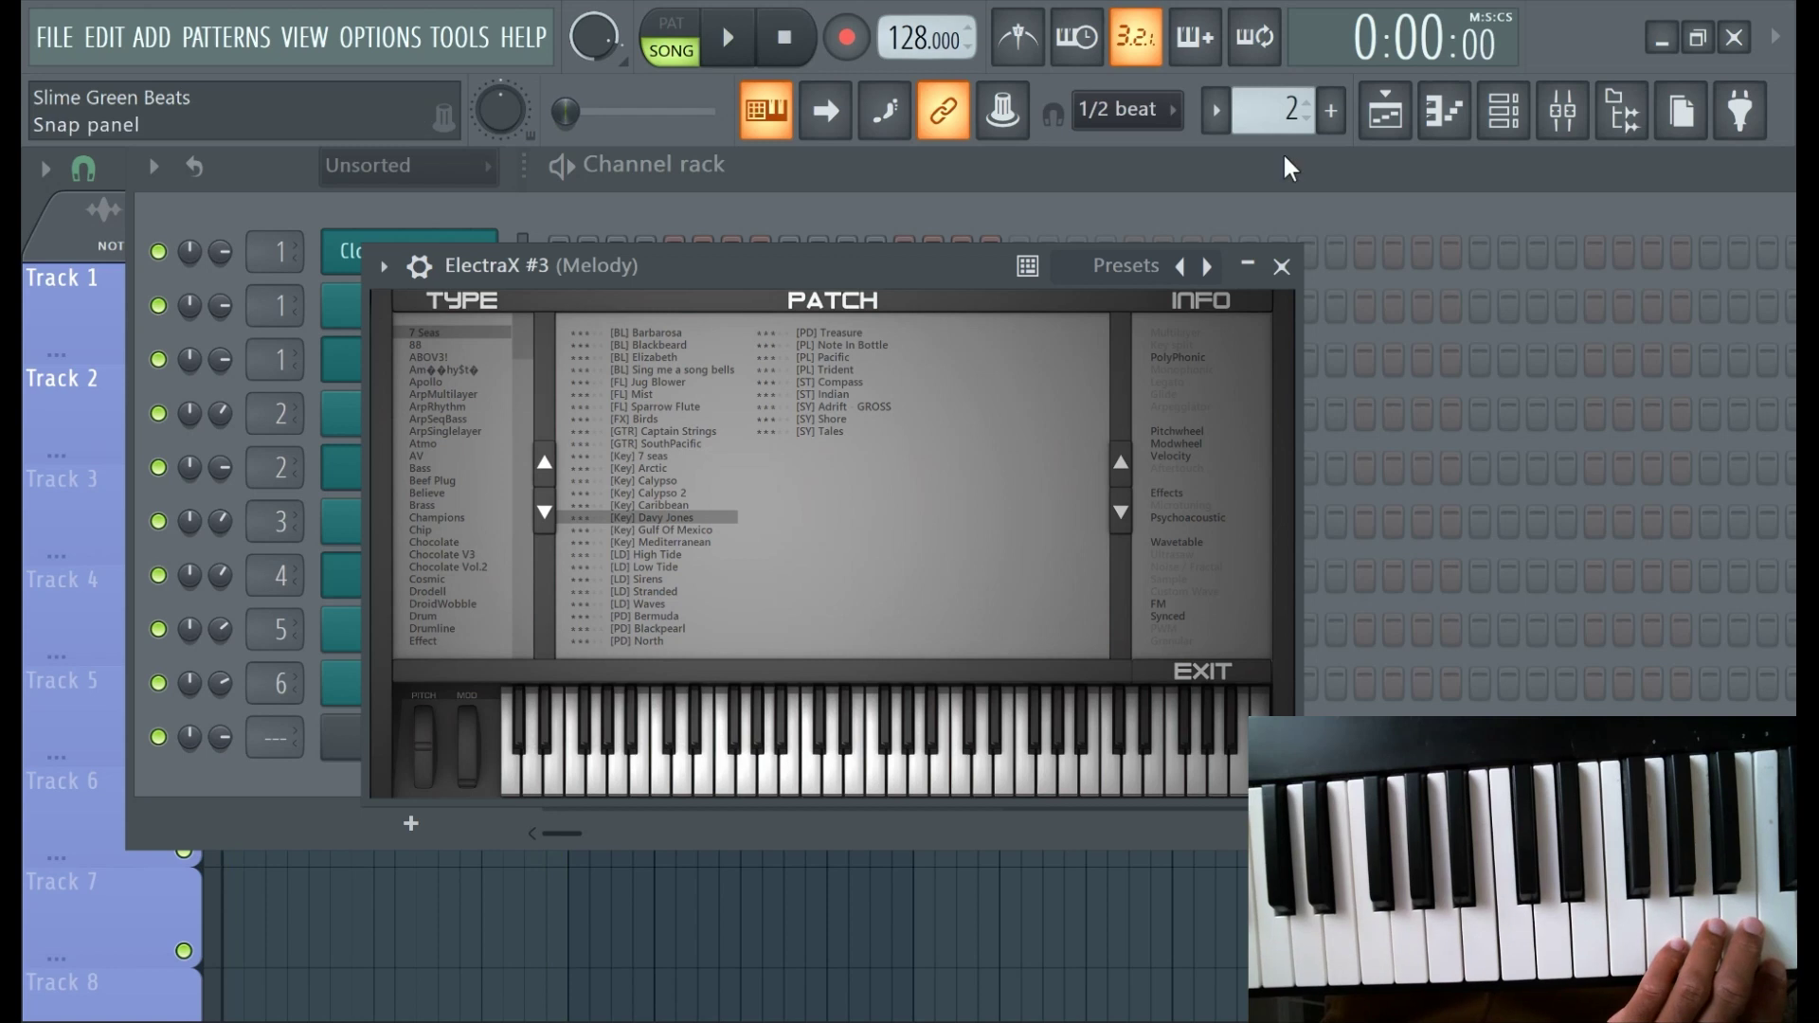
Repeat the Pattern 1 clip at bar 5 on Track 1 and make Pattern 2 the active pattern again.
click(1386, 112)
click(585, 322)
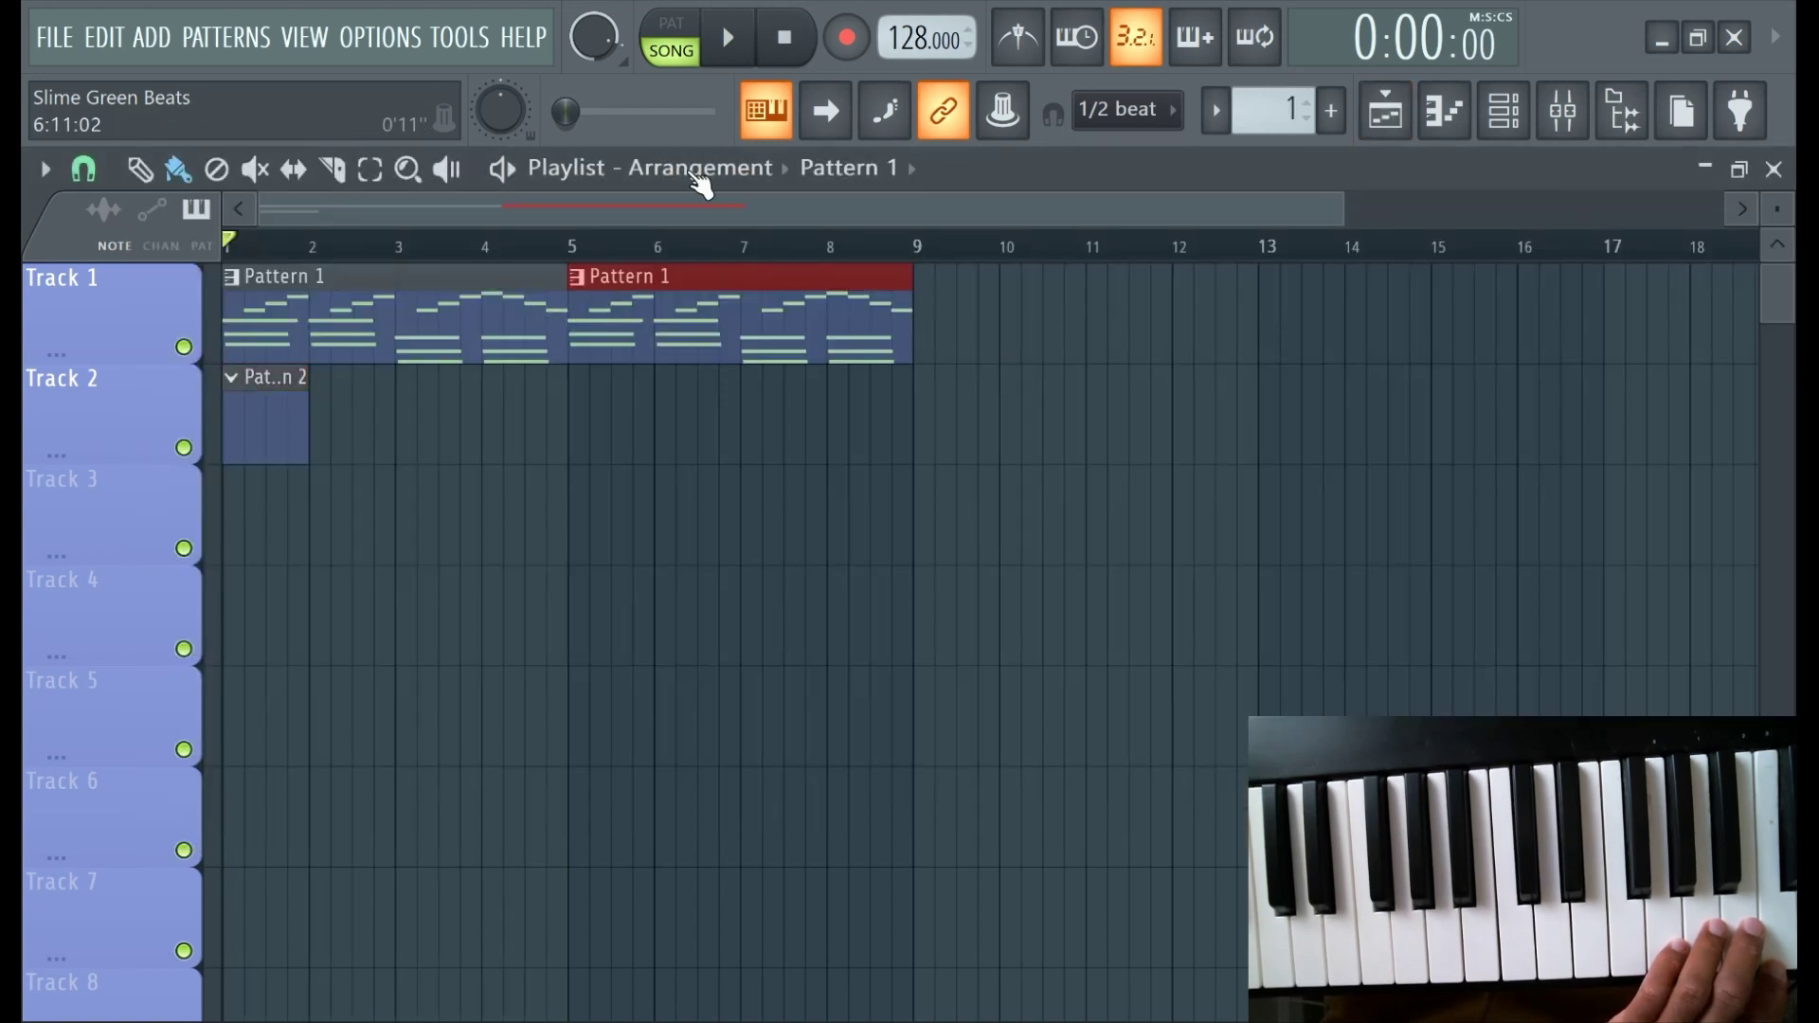
click(1338, 123)
click(1364, 156)
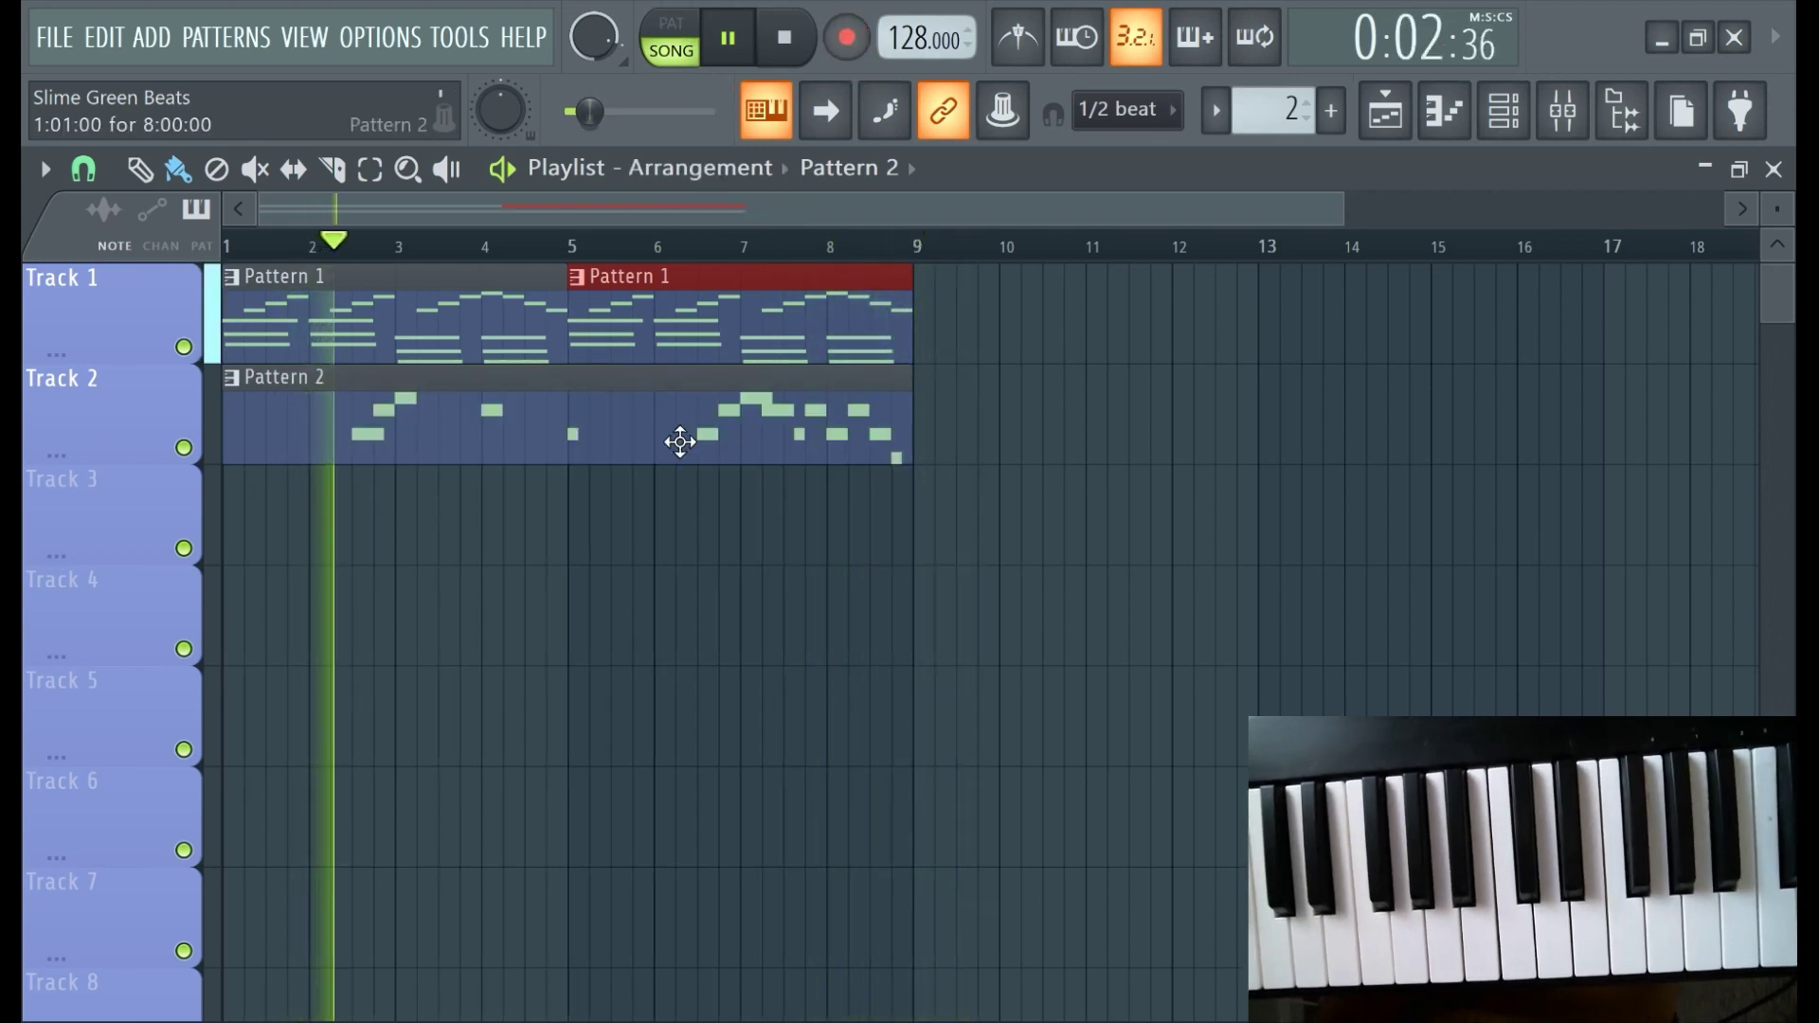
Clean up Pattern 2 in bars 7 and 8 so the overlong B5, the A5 after it and the final G5 each last one beat.
double_click(678, 439)
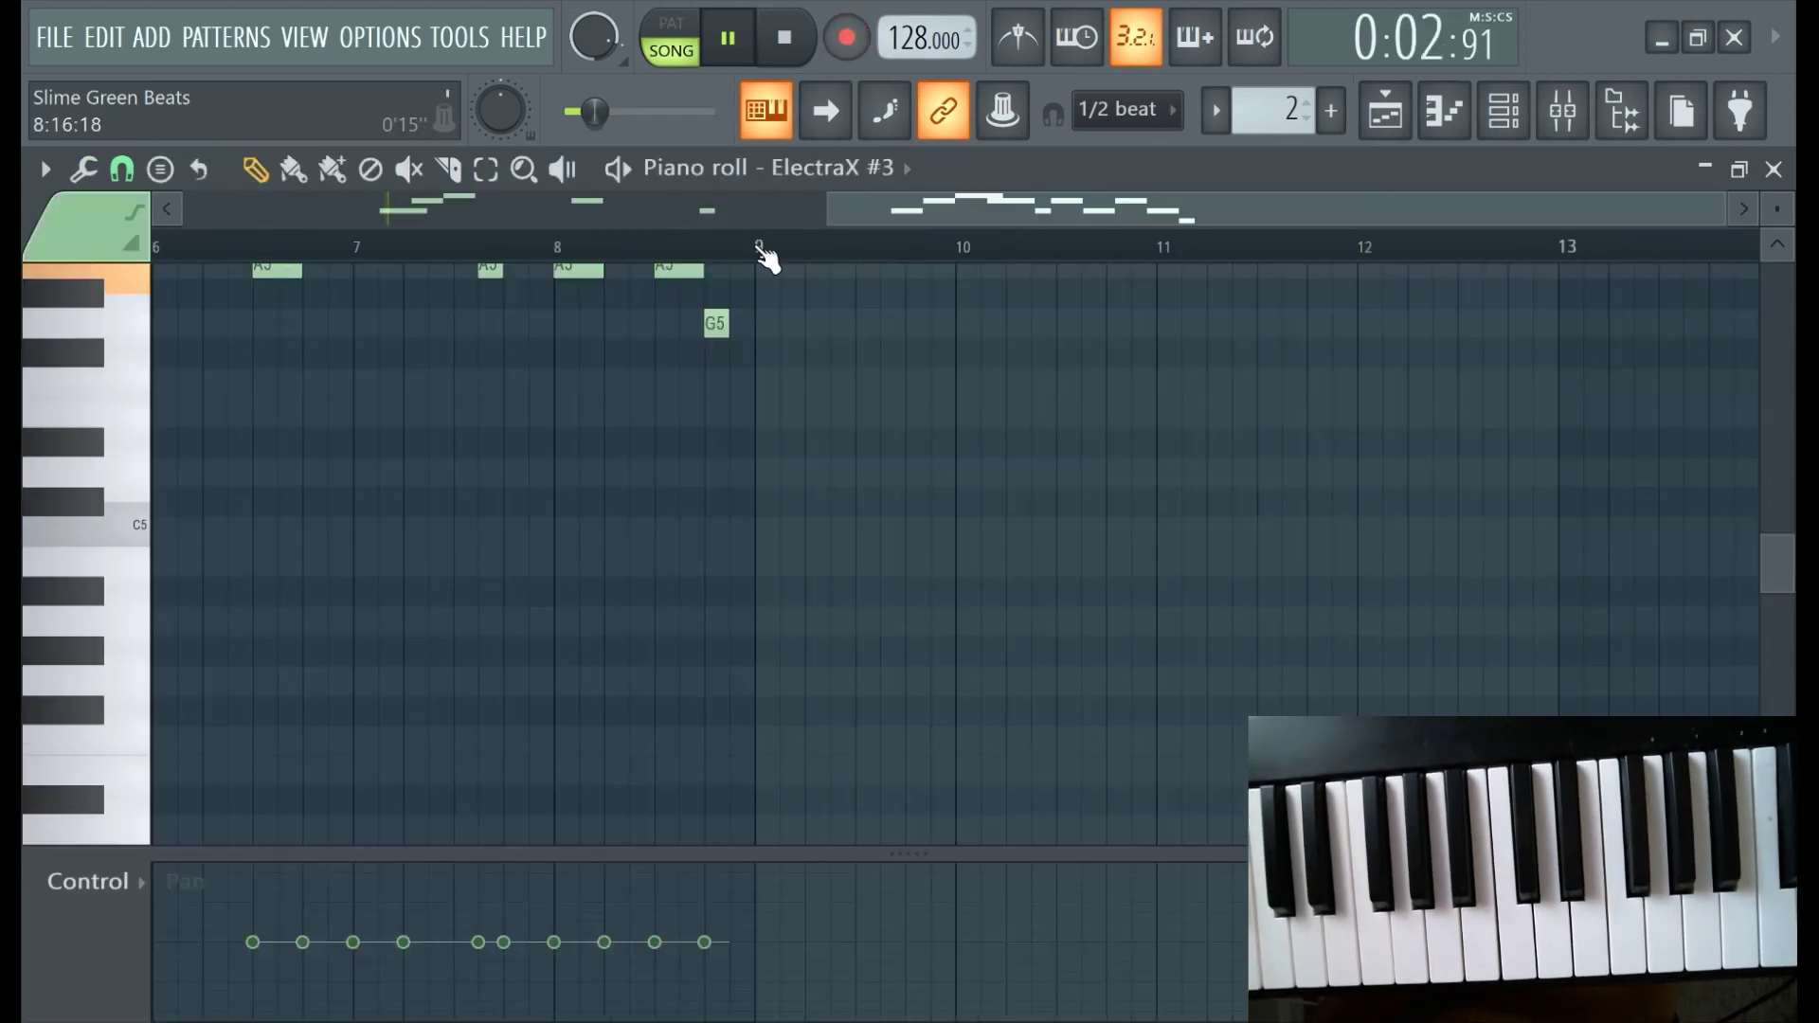
scroll(1042, 588, up, 3)
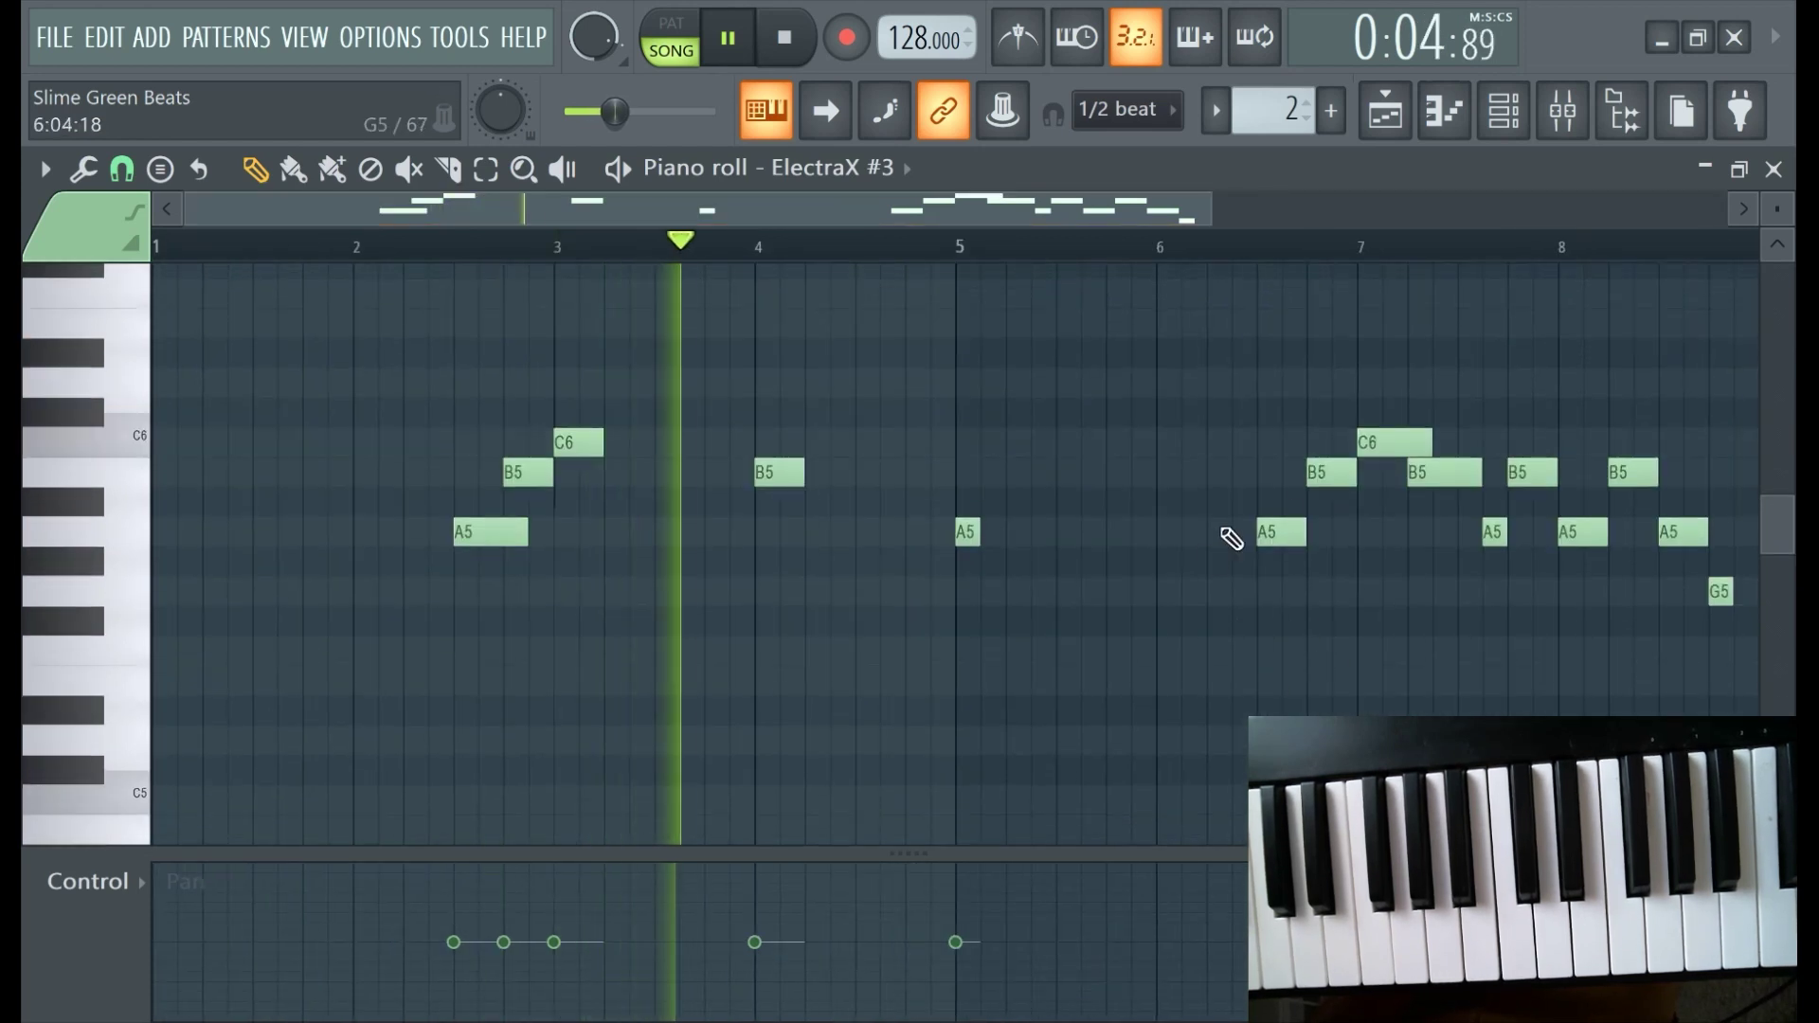
scroll(1258, 464, down, 2)
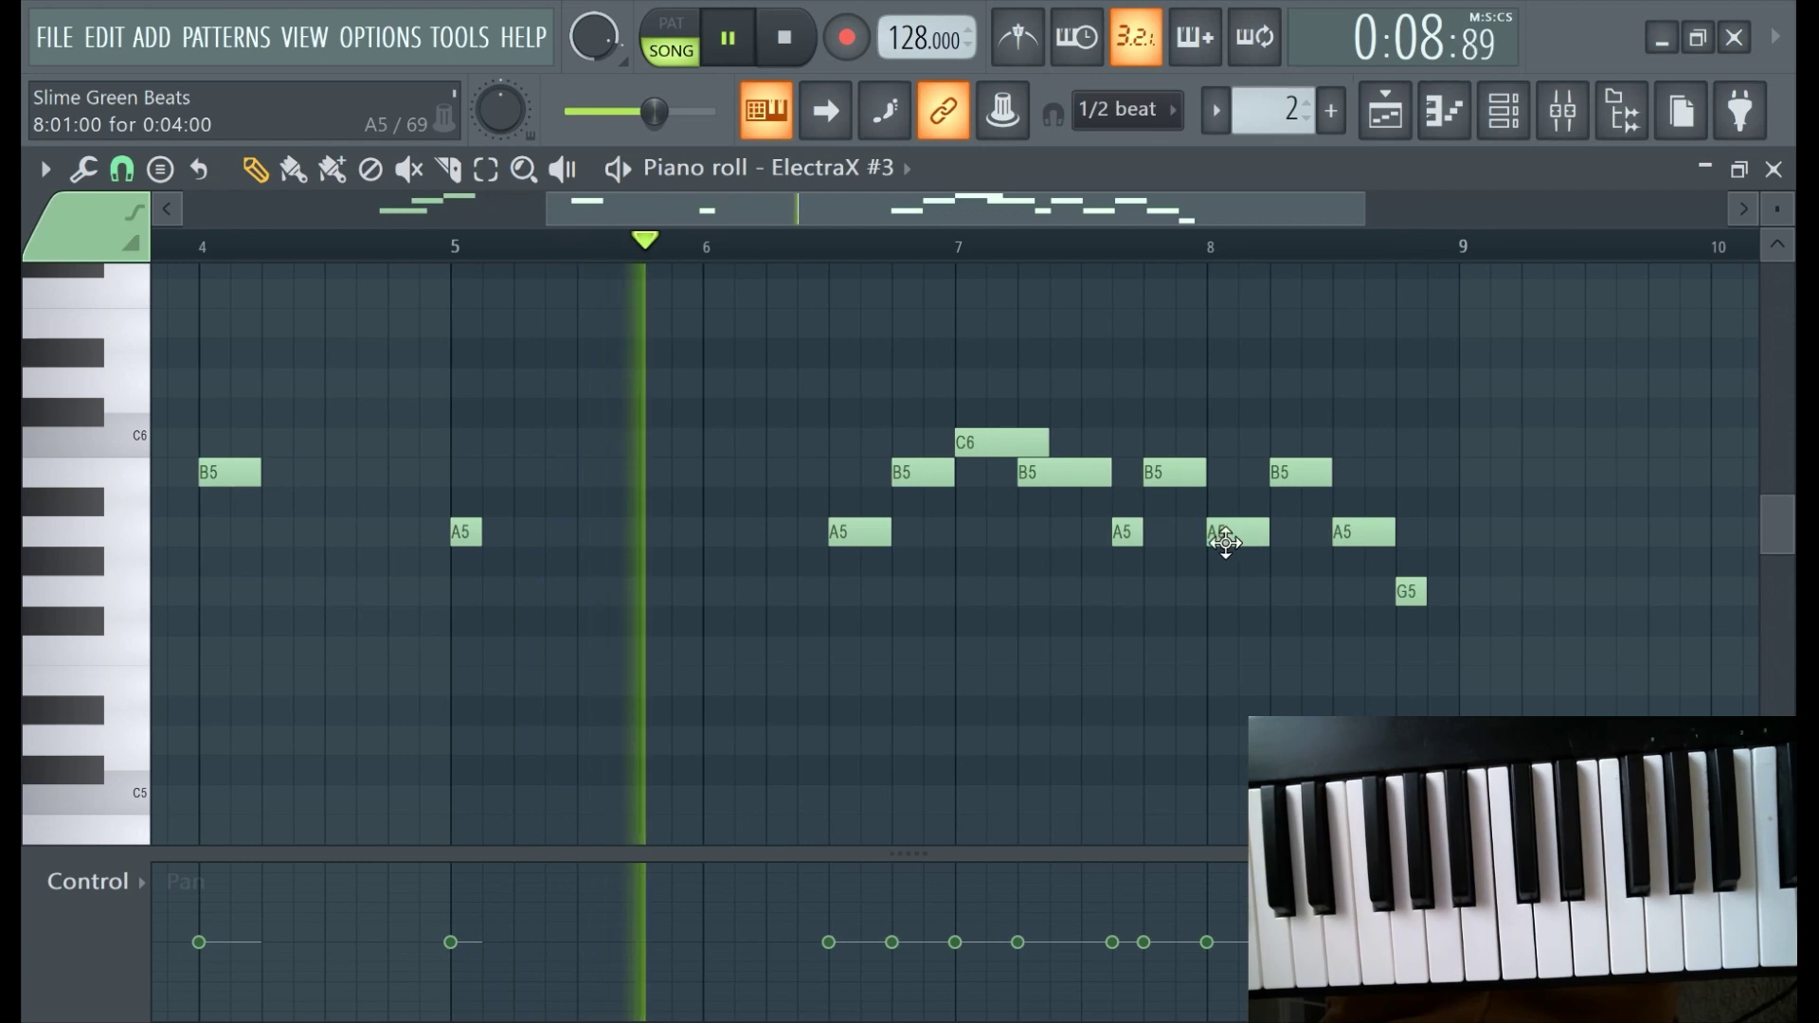
mouse_move(1121, 531)
mouse_down()
mouse_move(1088, 538)
mouse_move(1117, 529)
mouse_move(1066, 476)
mouse_up()
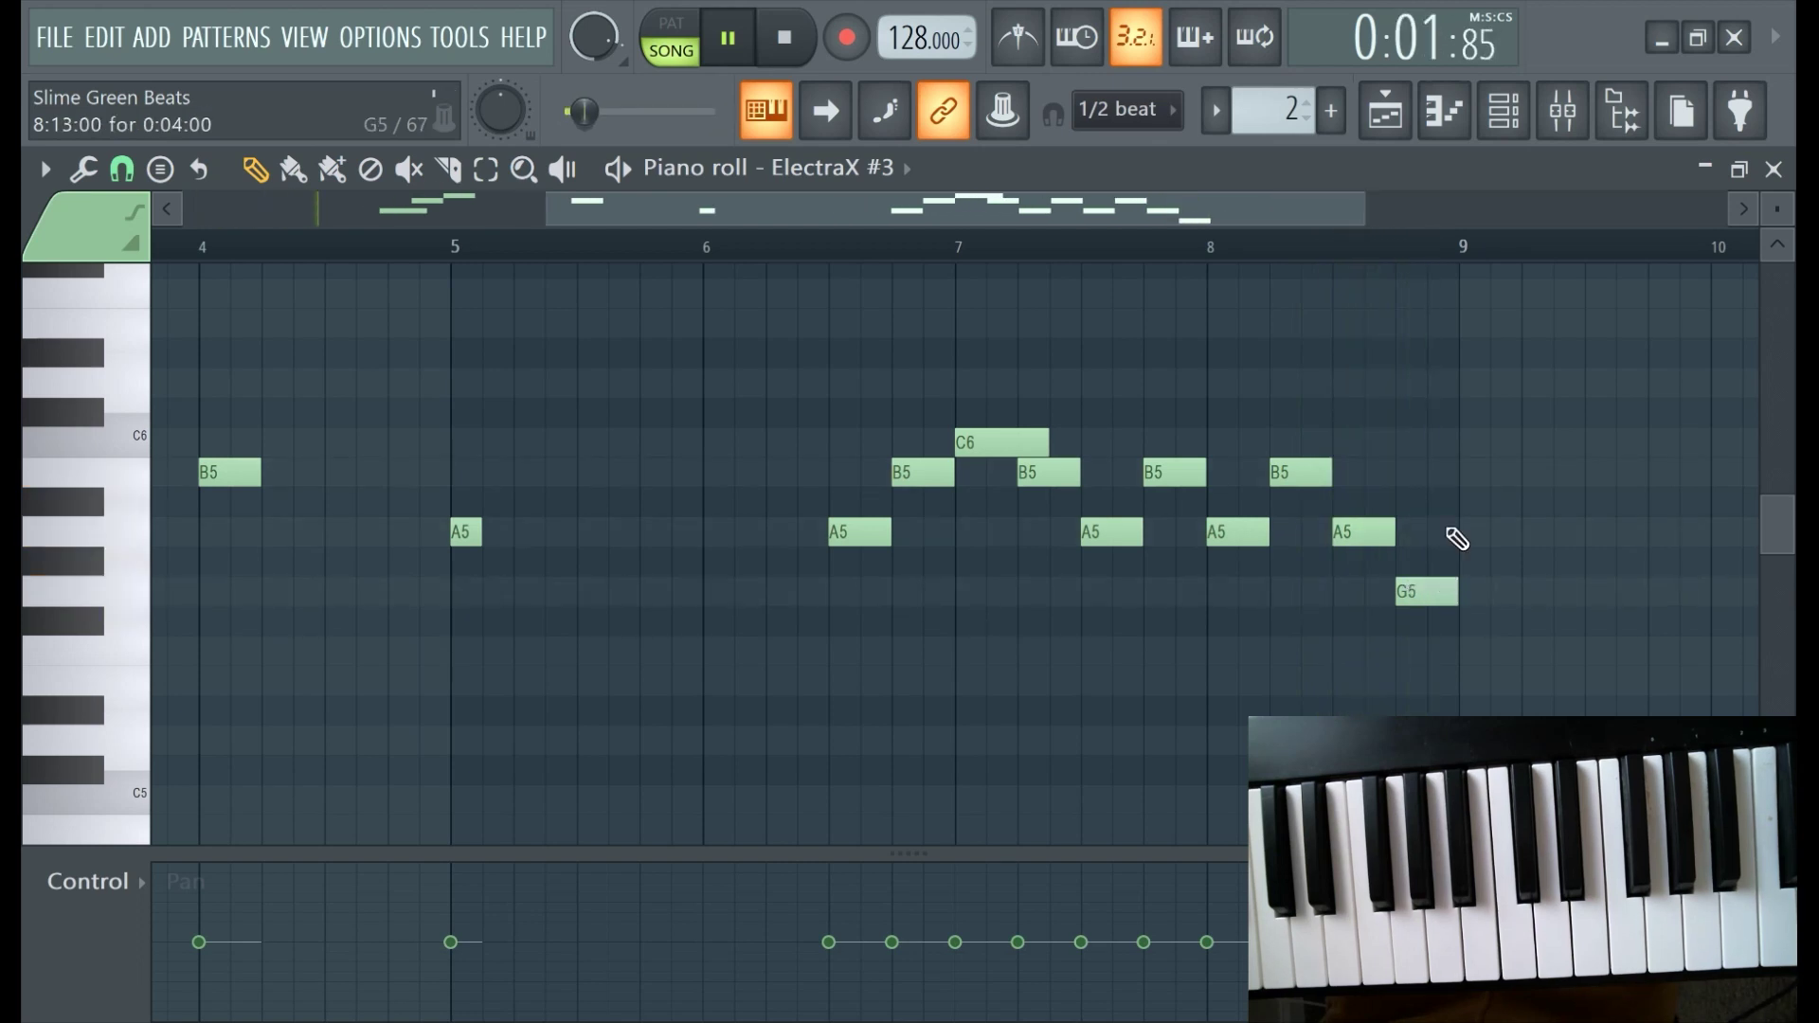
Create an empty Pattern 3 and return to the playlist.
click(1500, 112)
click(1331, 111)
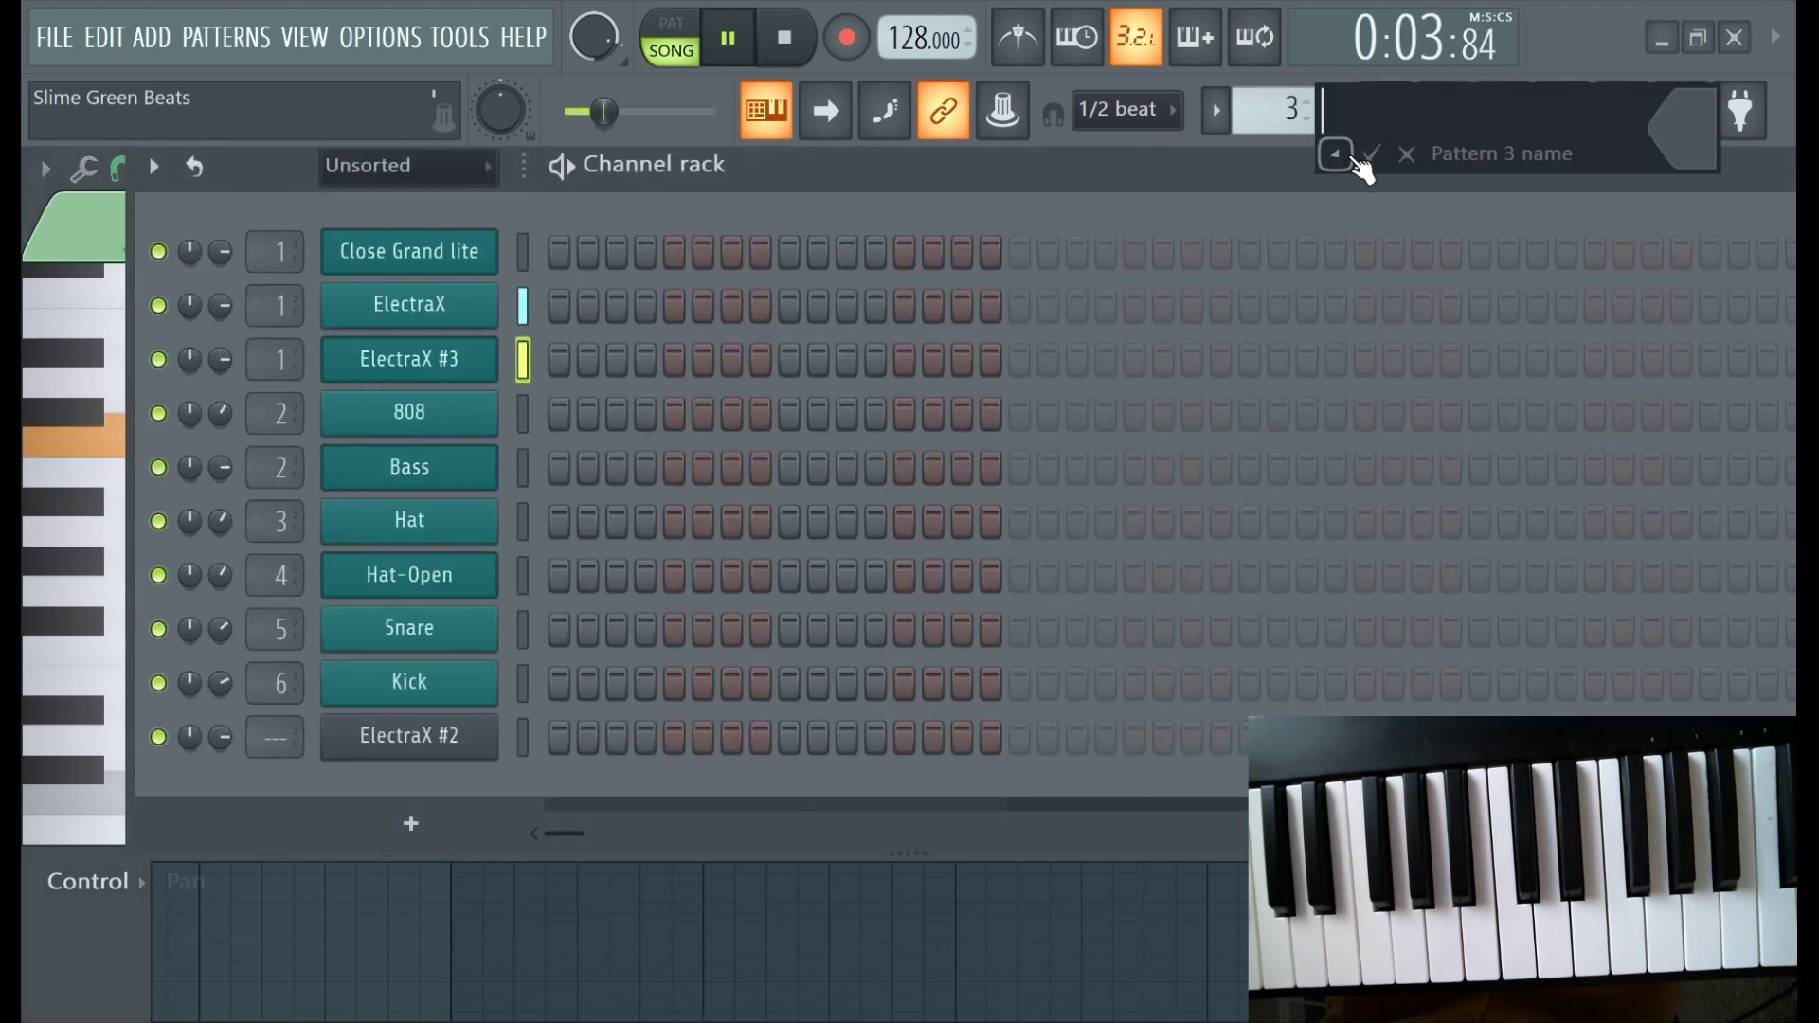
click(1371, 157)
click(1385, 109)
click(462, 452)
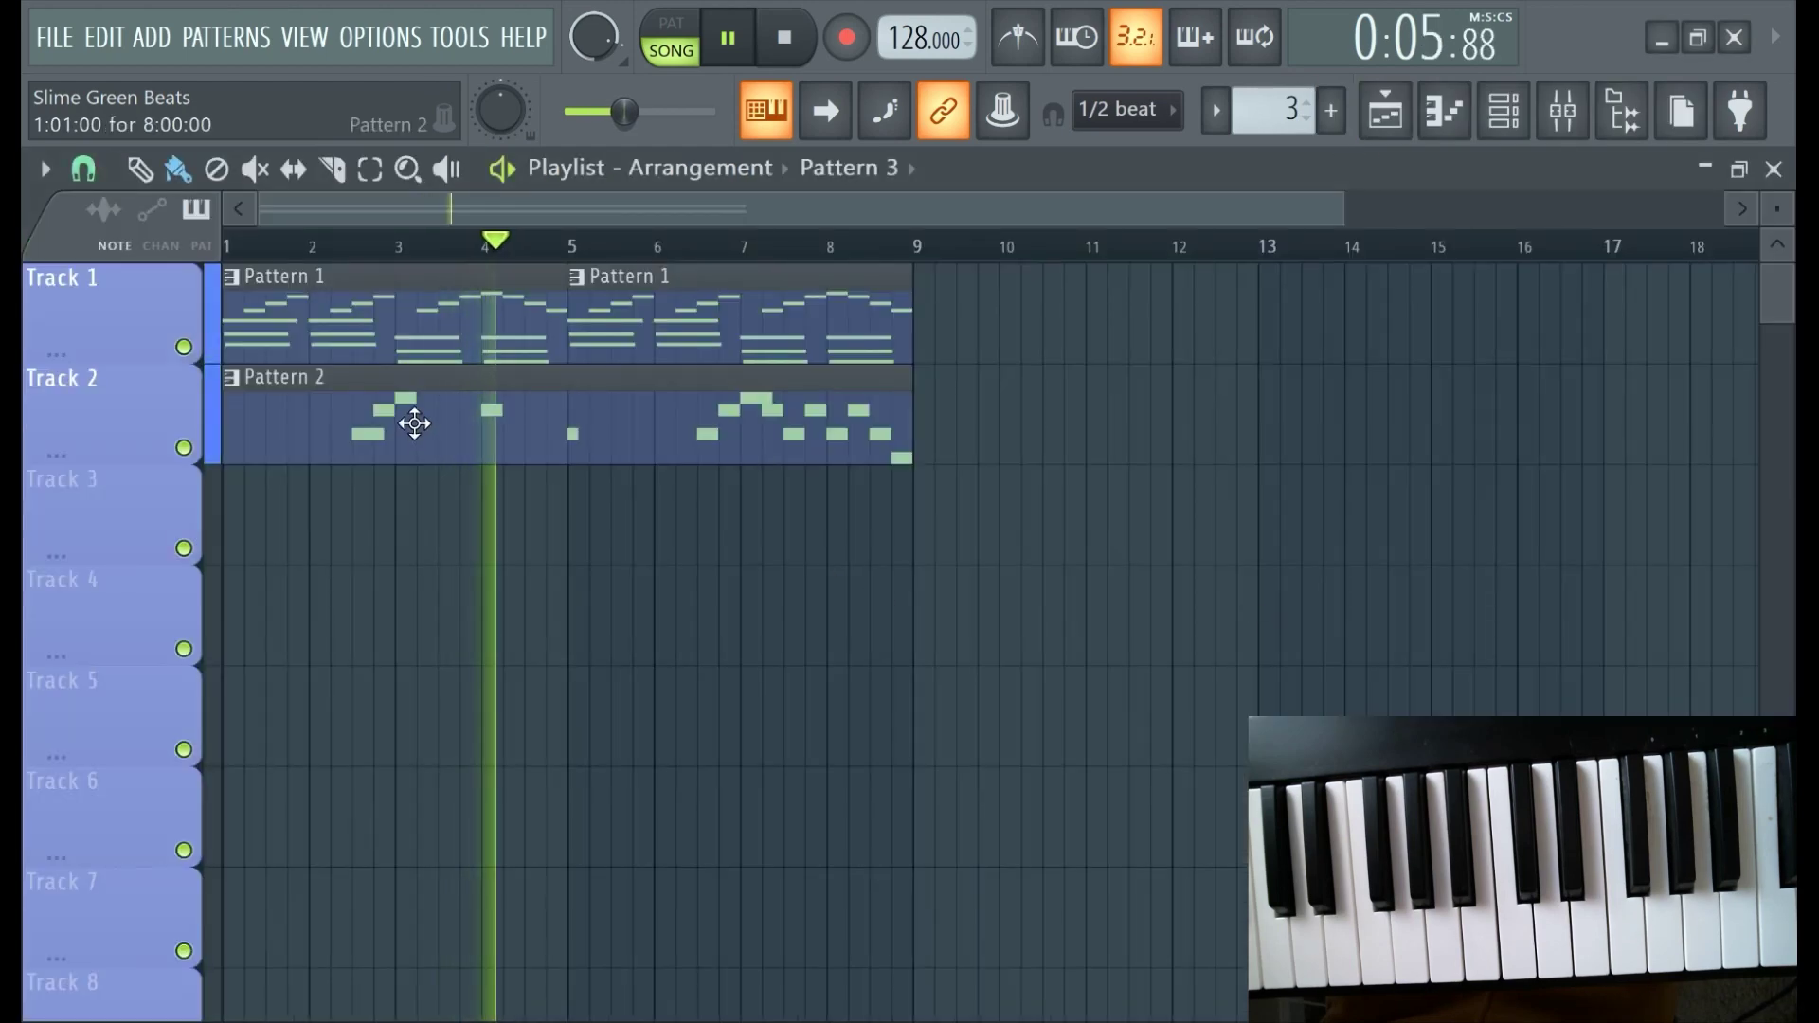
Randomize the levels of all Pattern 2 notes with the same slight panning and velocity amounts.
double_click(457, 427)
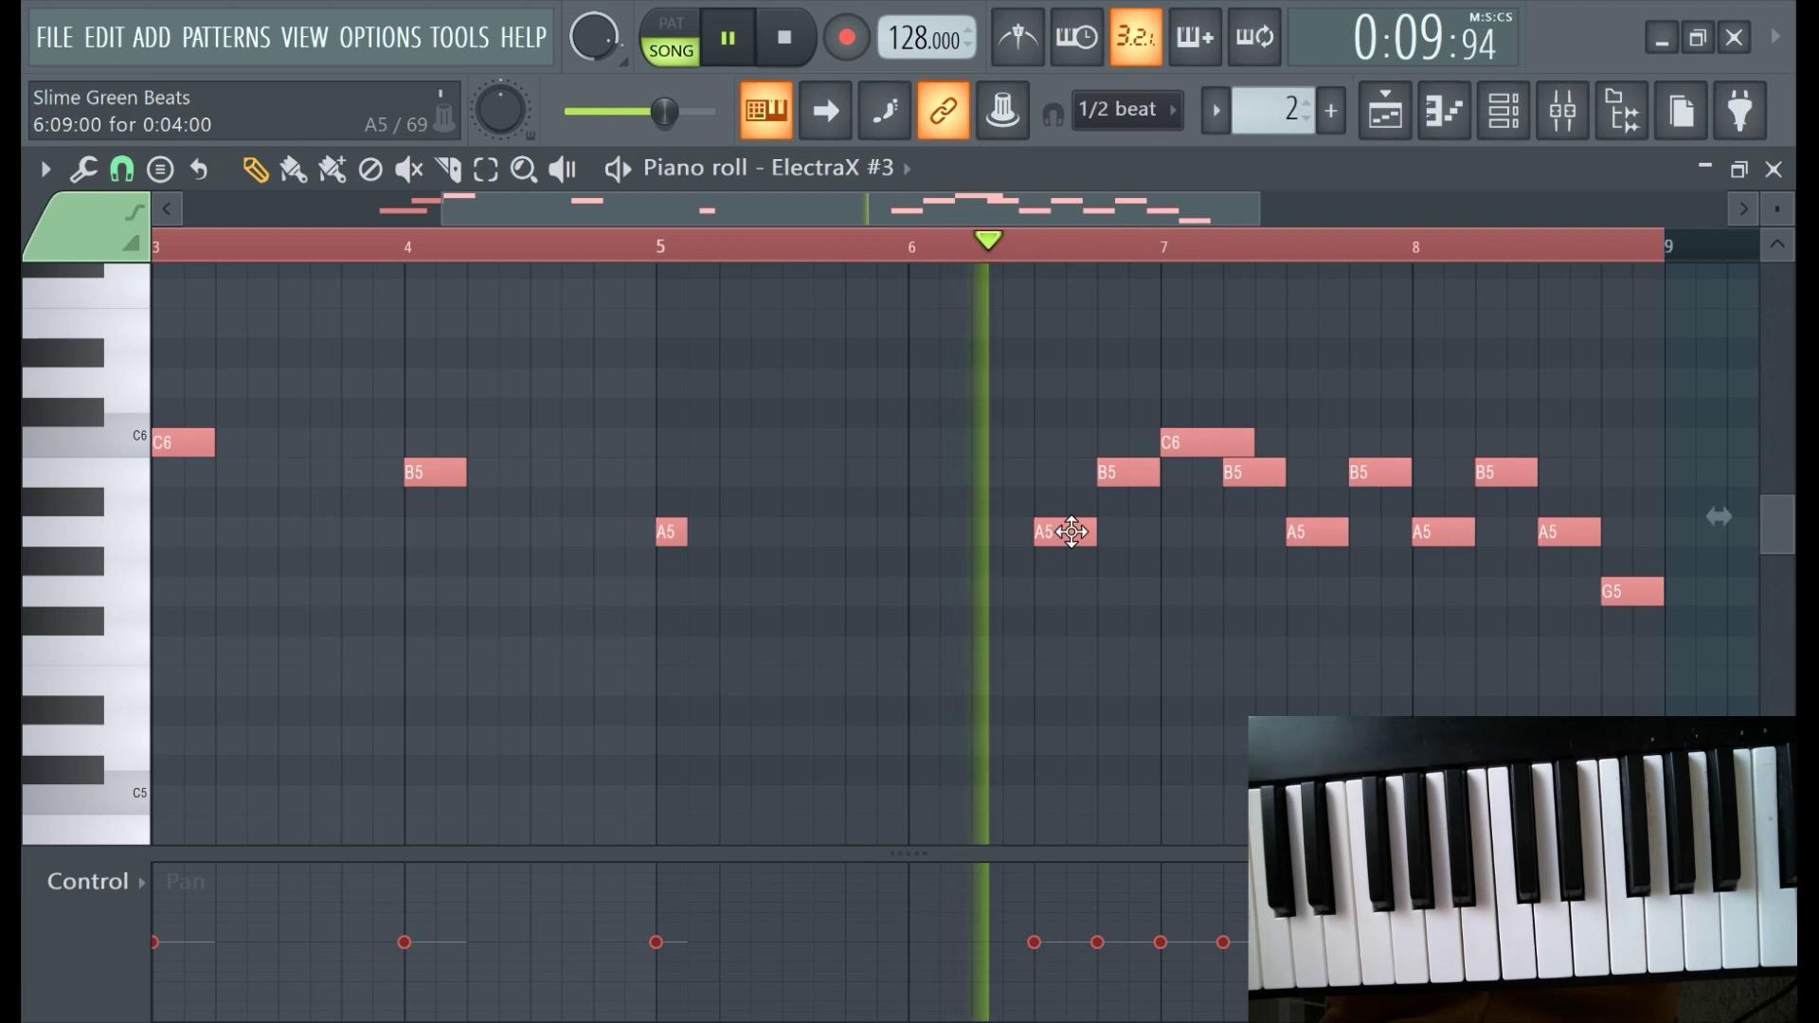
key(alt+r)
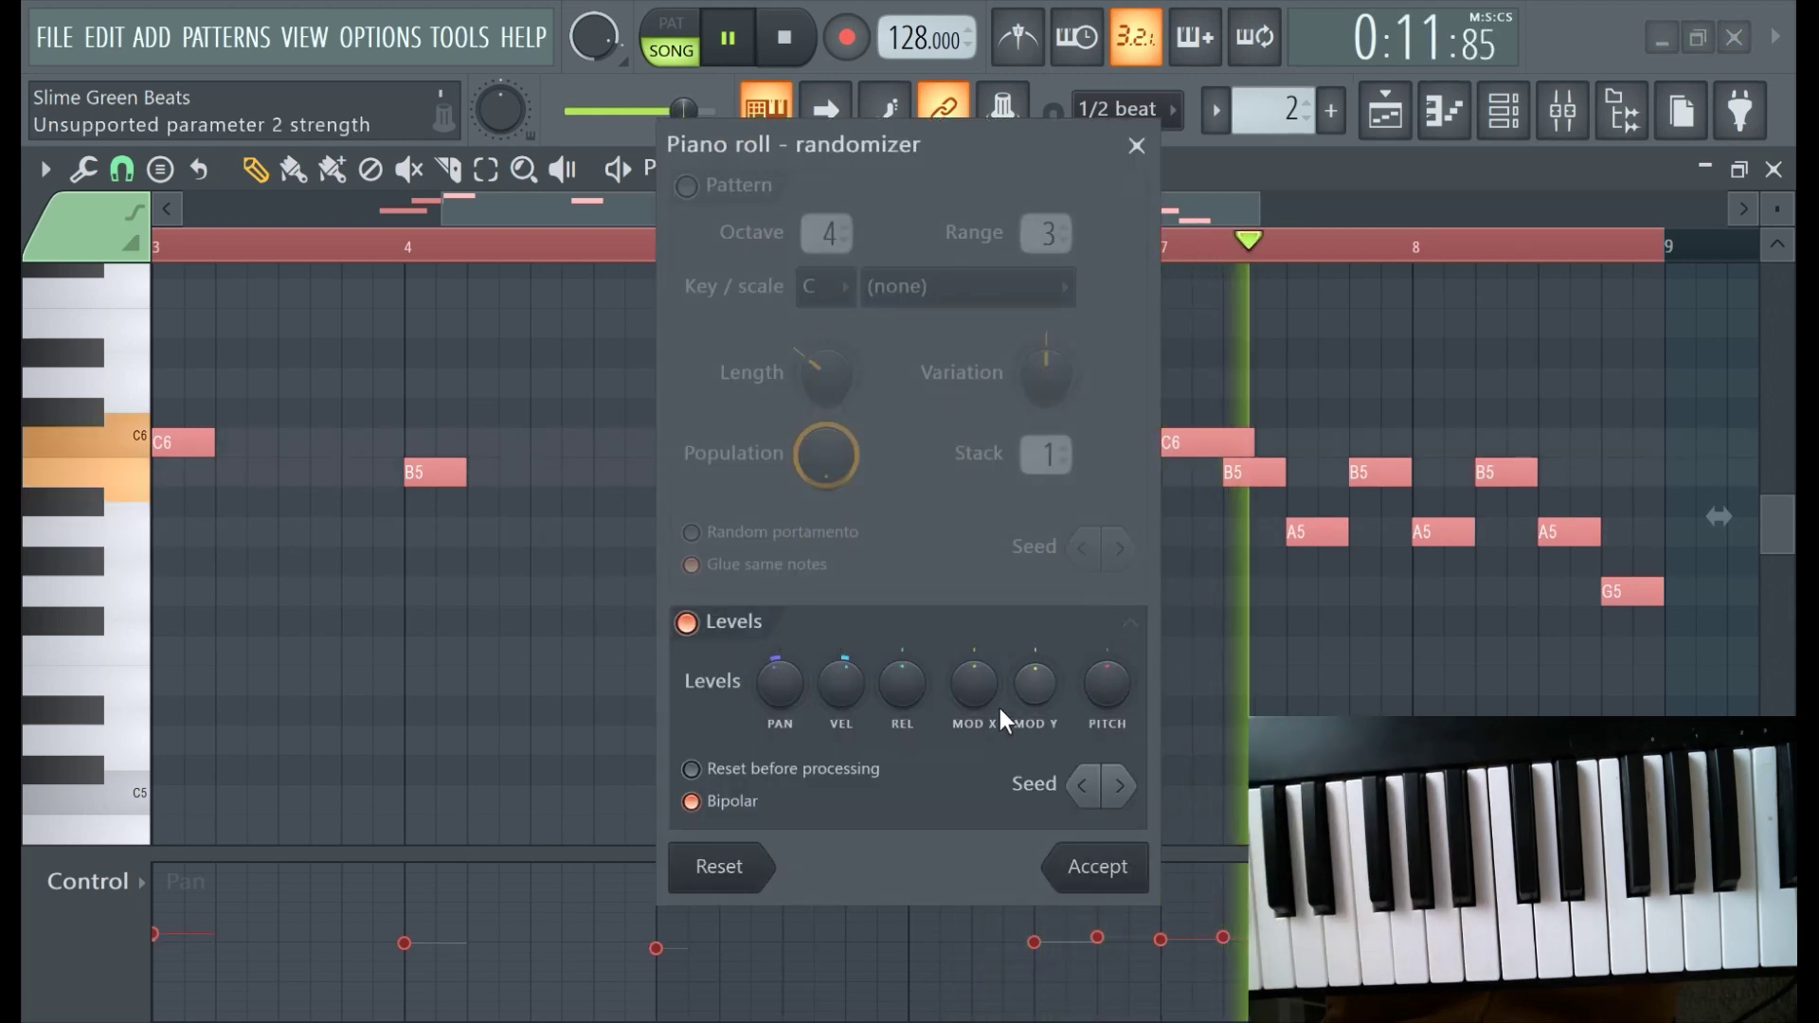
click(1096, 866)
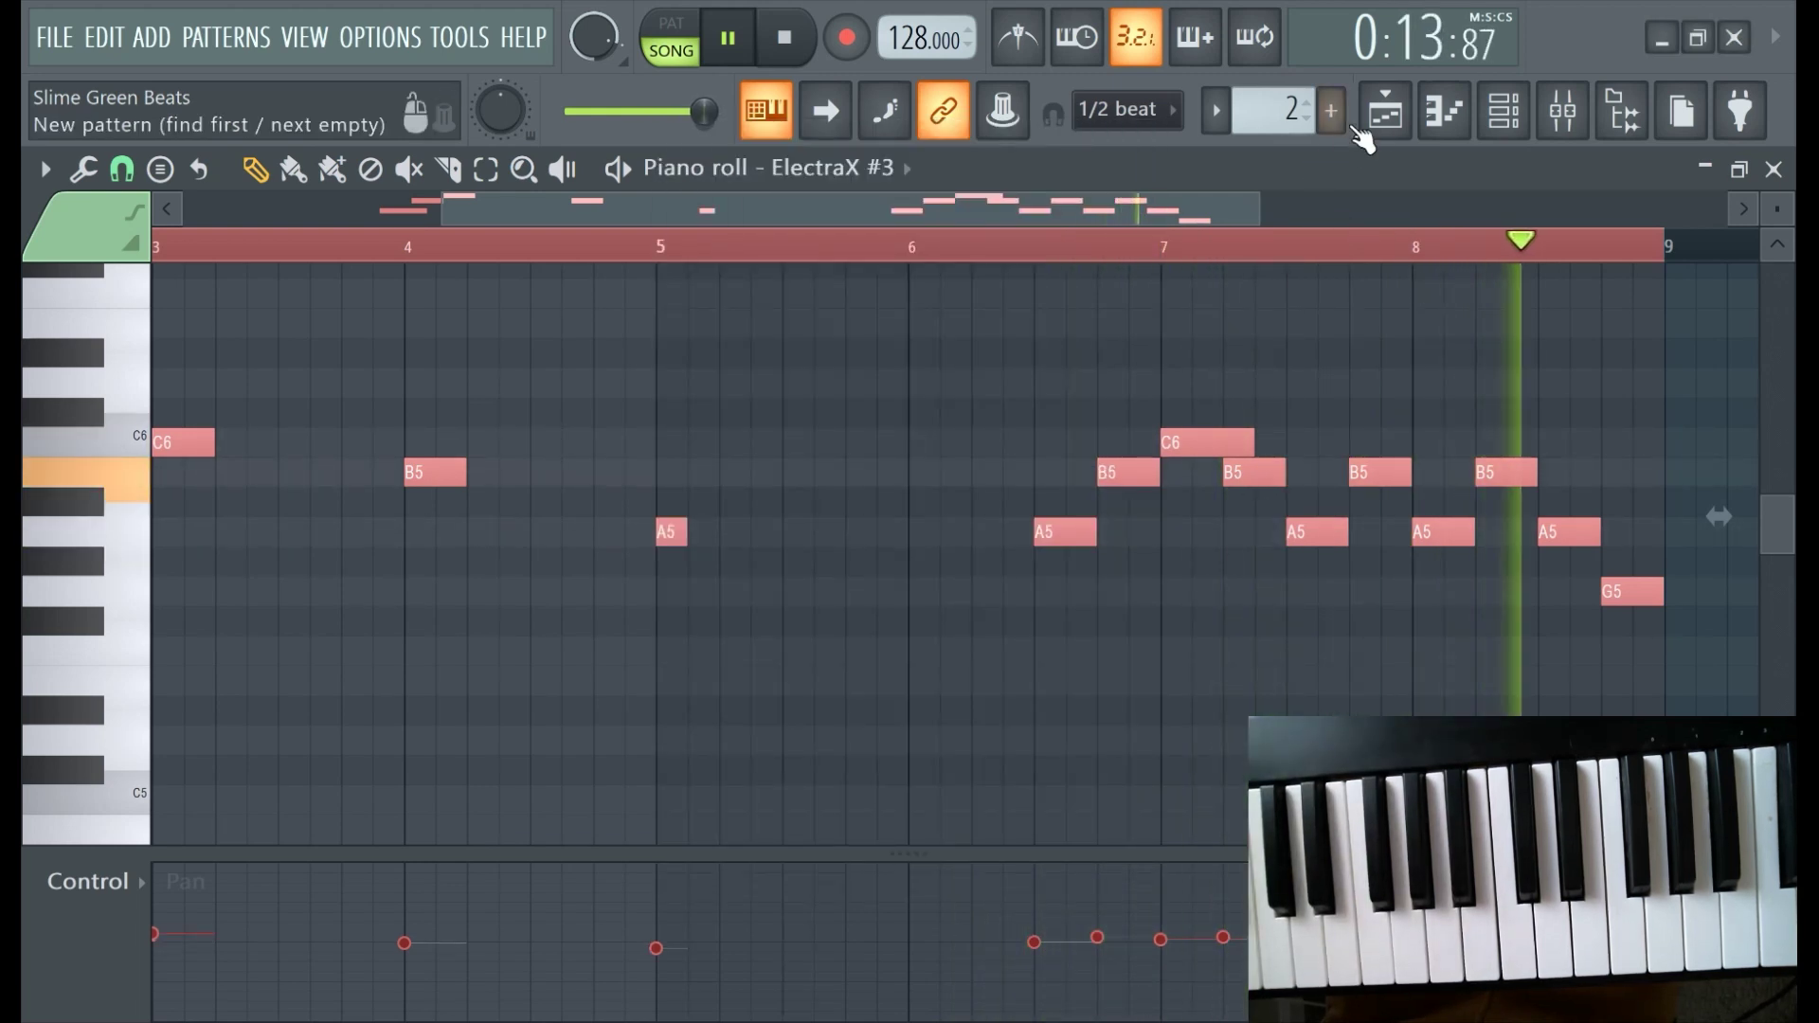
scroll(1145, 540, up, 2)
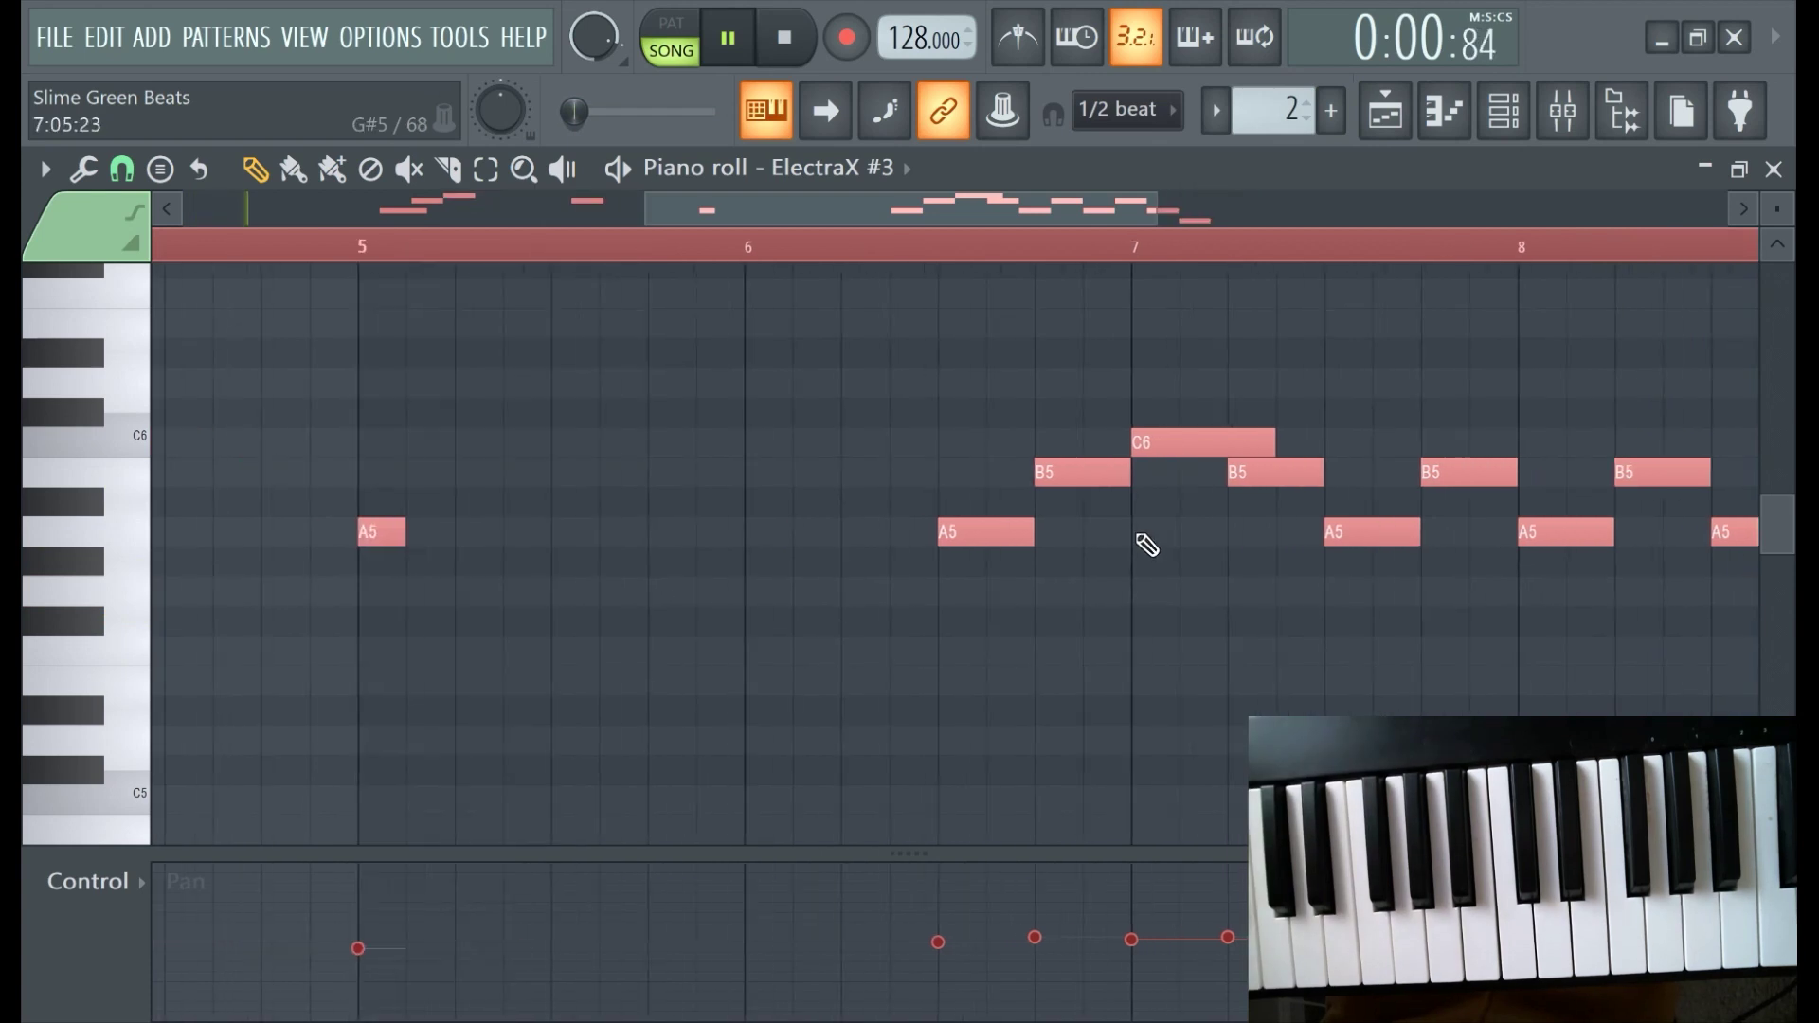
scroll(881, 540, up, 3)
scroll(881, 540, up, 2)
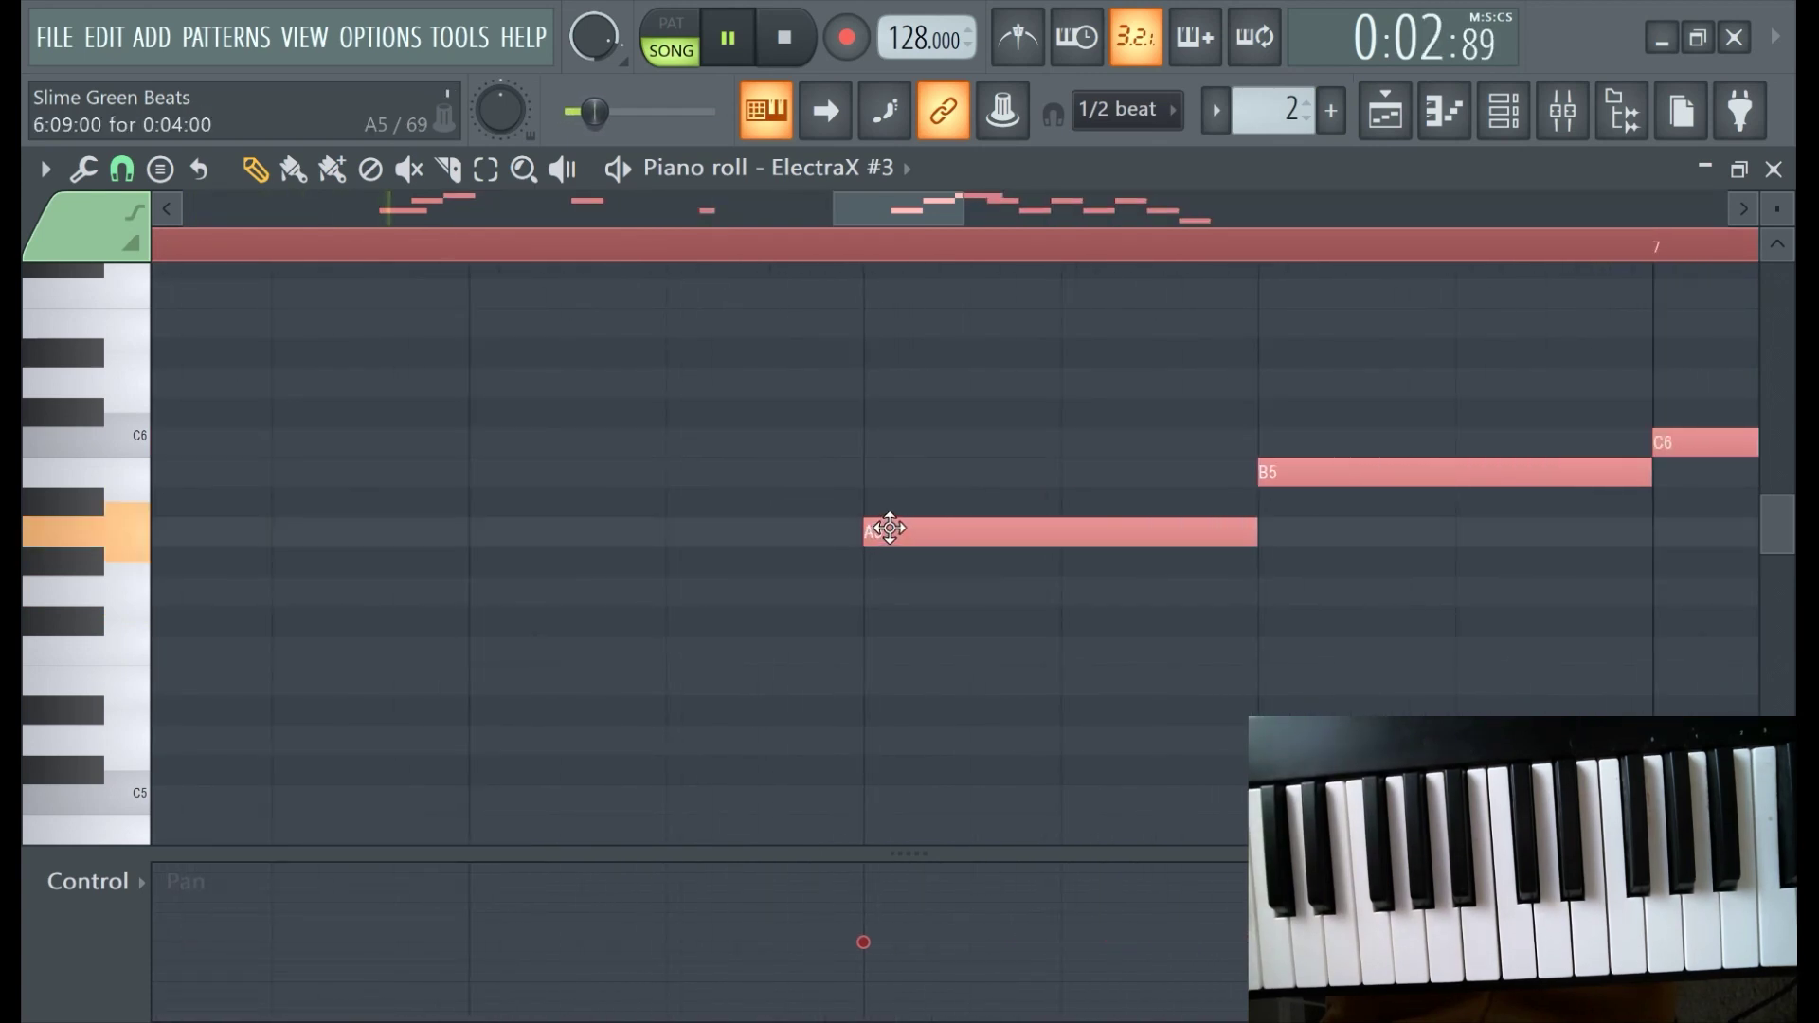
scroll(1056, 447, down, 7)
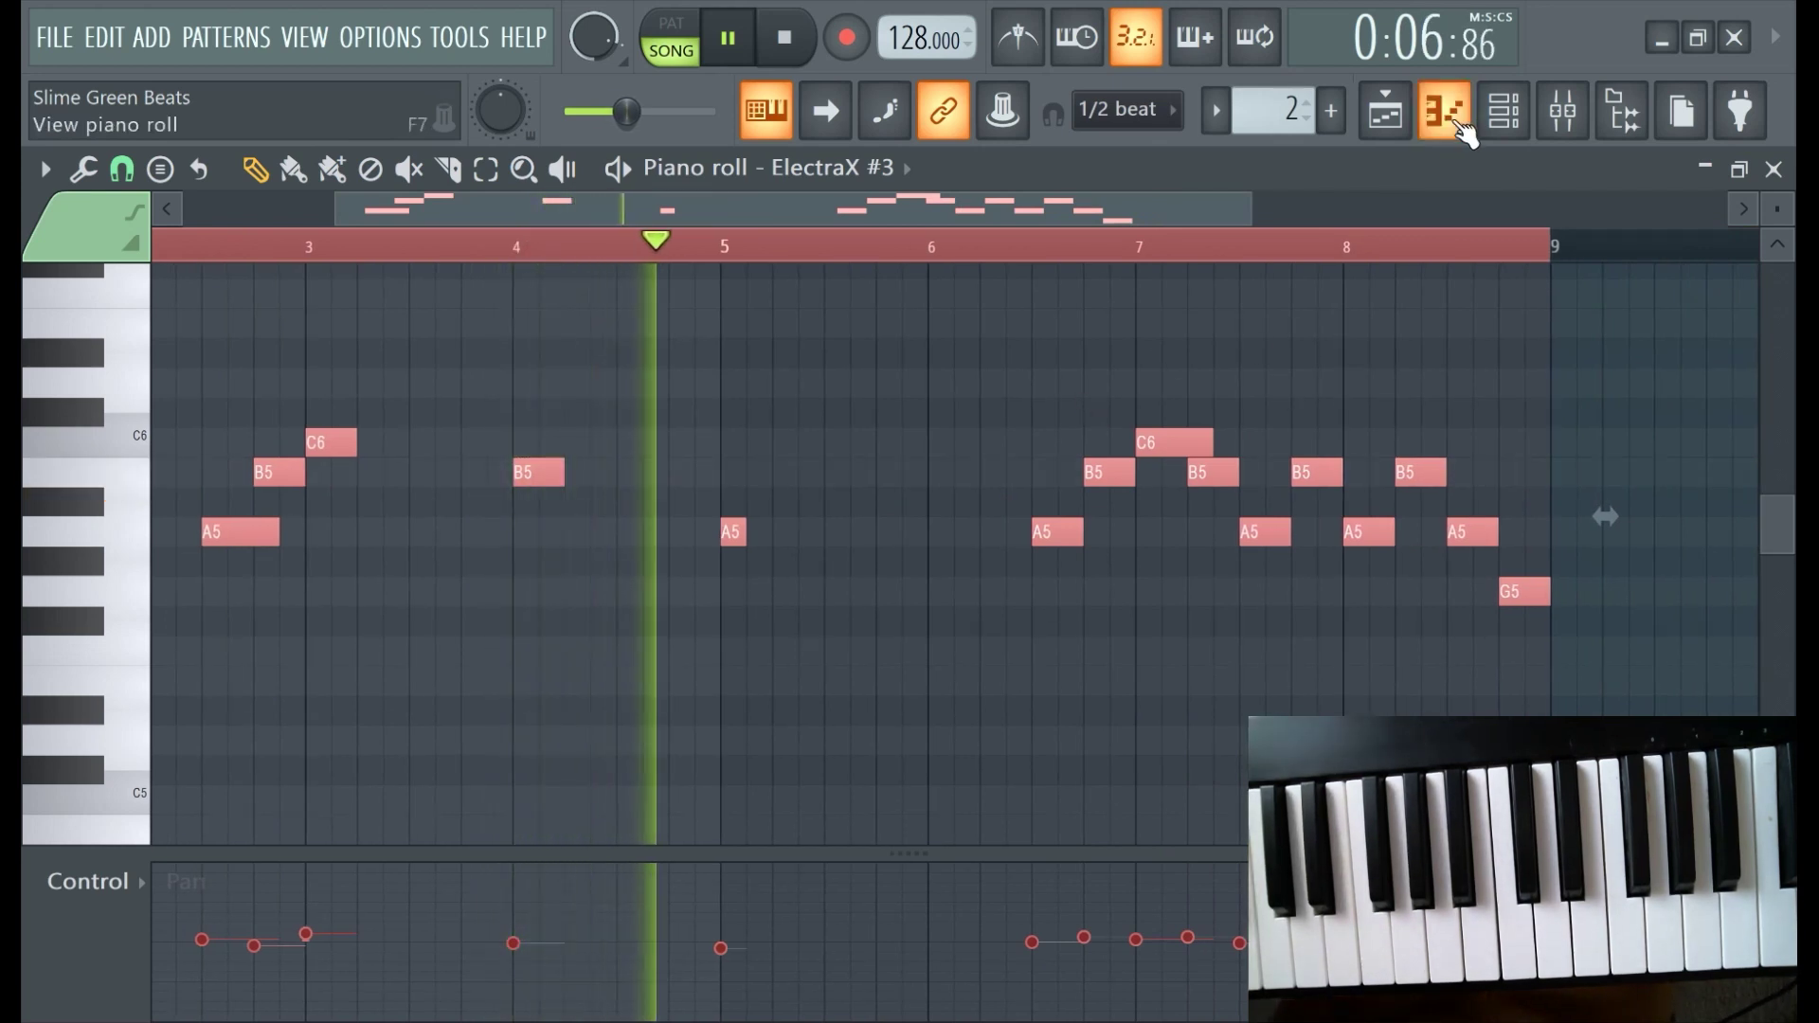
Create Pattern 3 with its default name and place its clip near the start of Track 3 in the playlist.
click(1329, 114)
click(1380, 166)
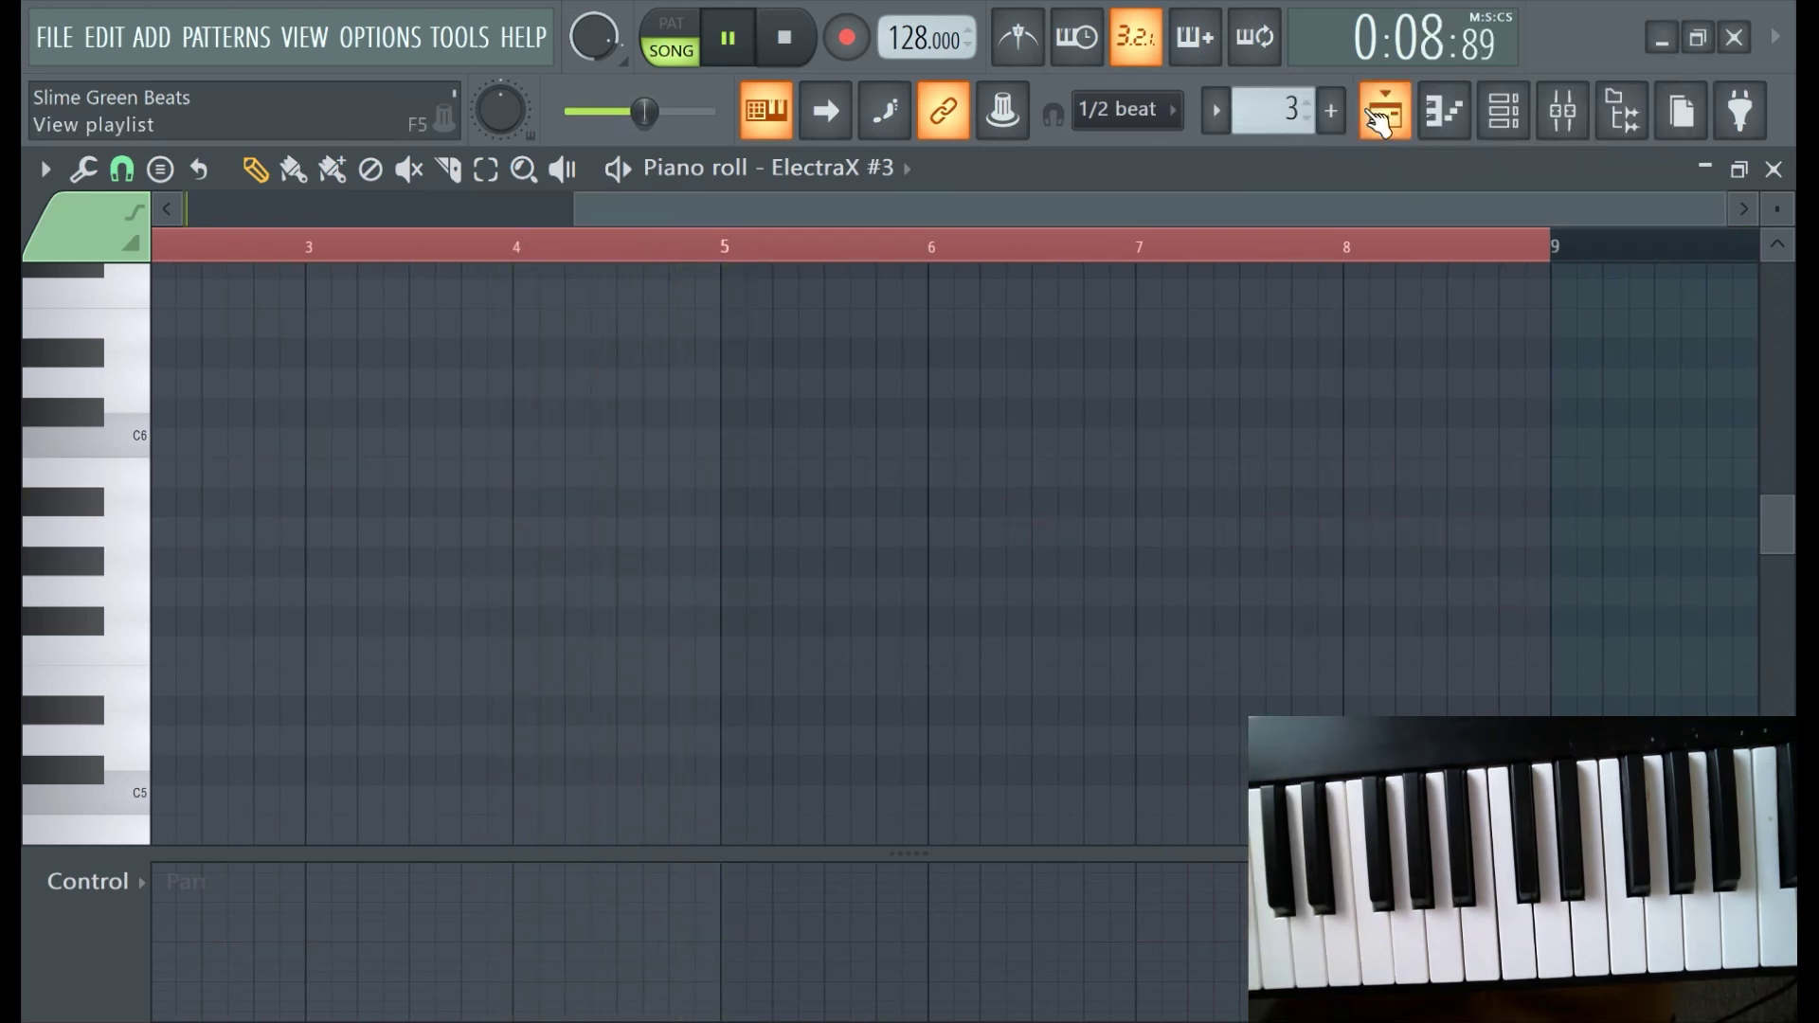
click(1384, 113)
drag(985, 422, 914, 426)
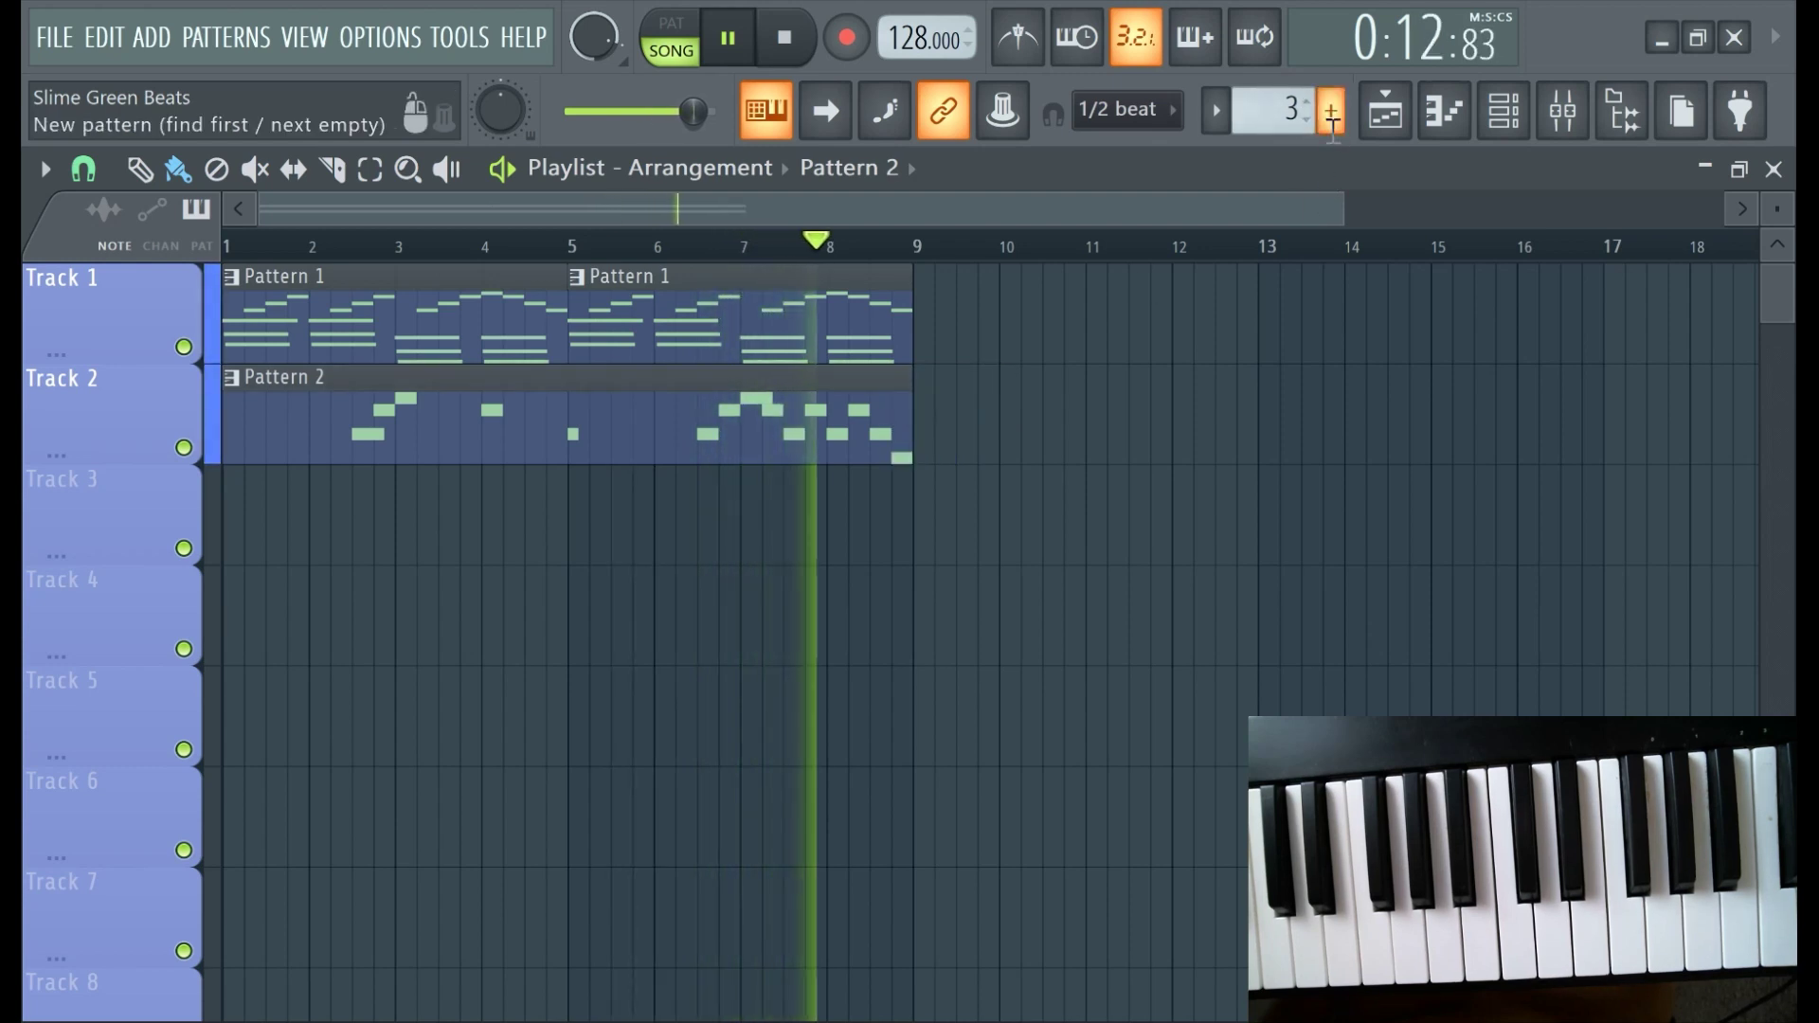
click(1331, 112)
click(1372, 150)
click(266, 506)
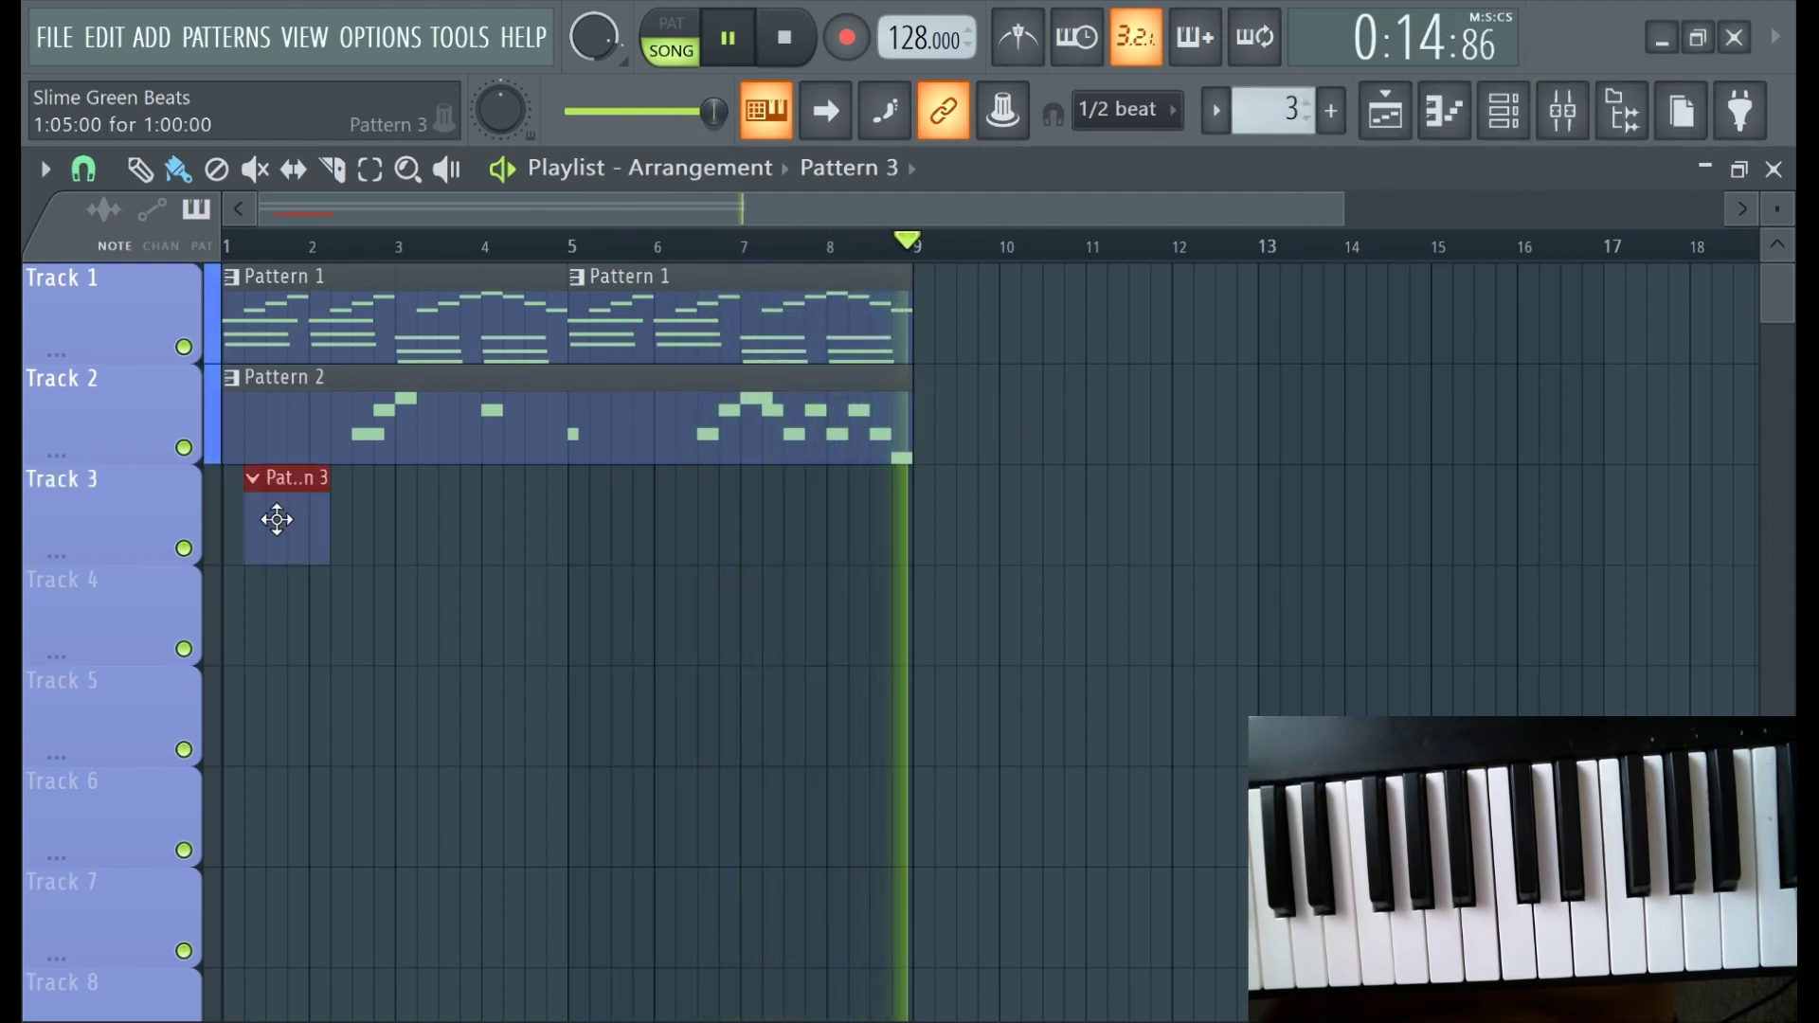
Route the ElectraX #3 channel to mixer track 8.
click(1506, 112)
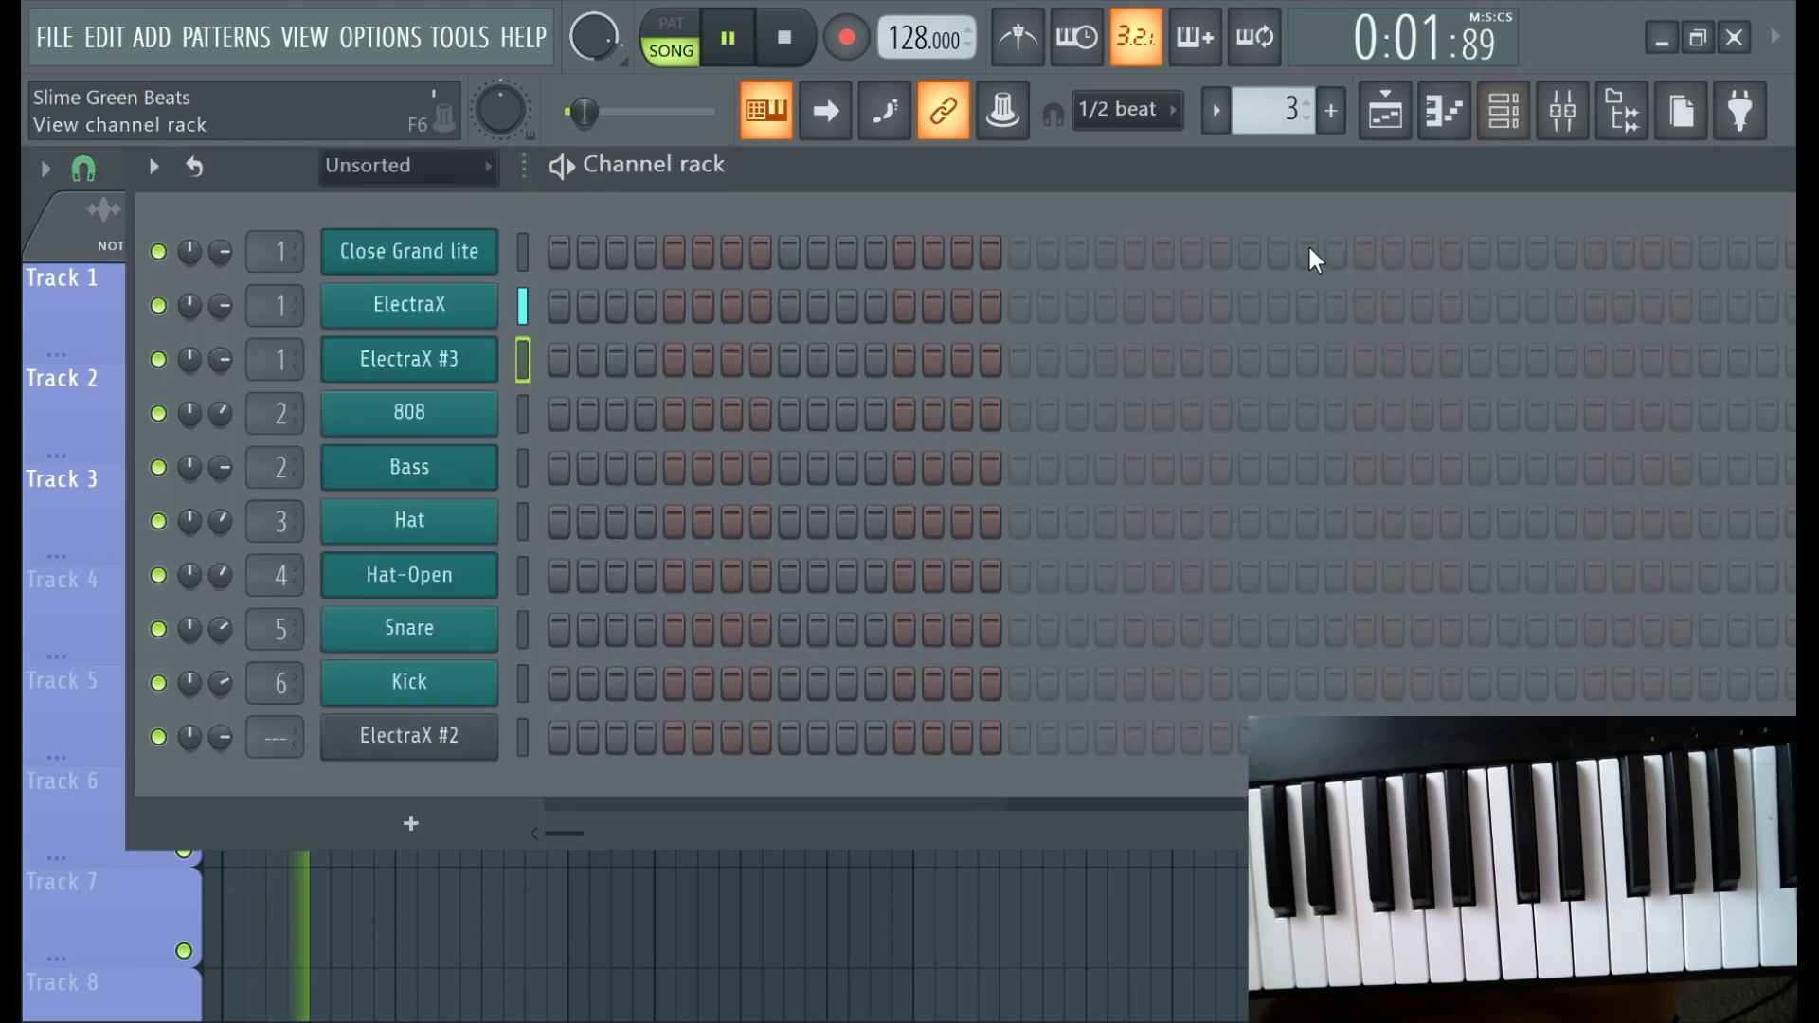
drag(286, 361, 373, 345)
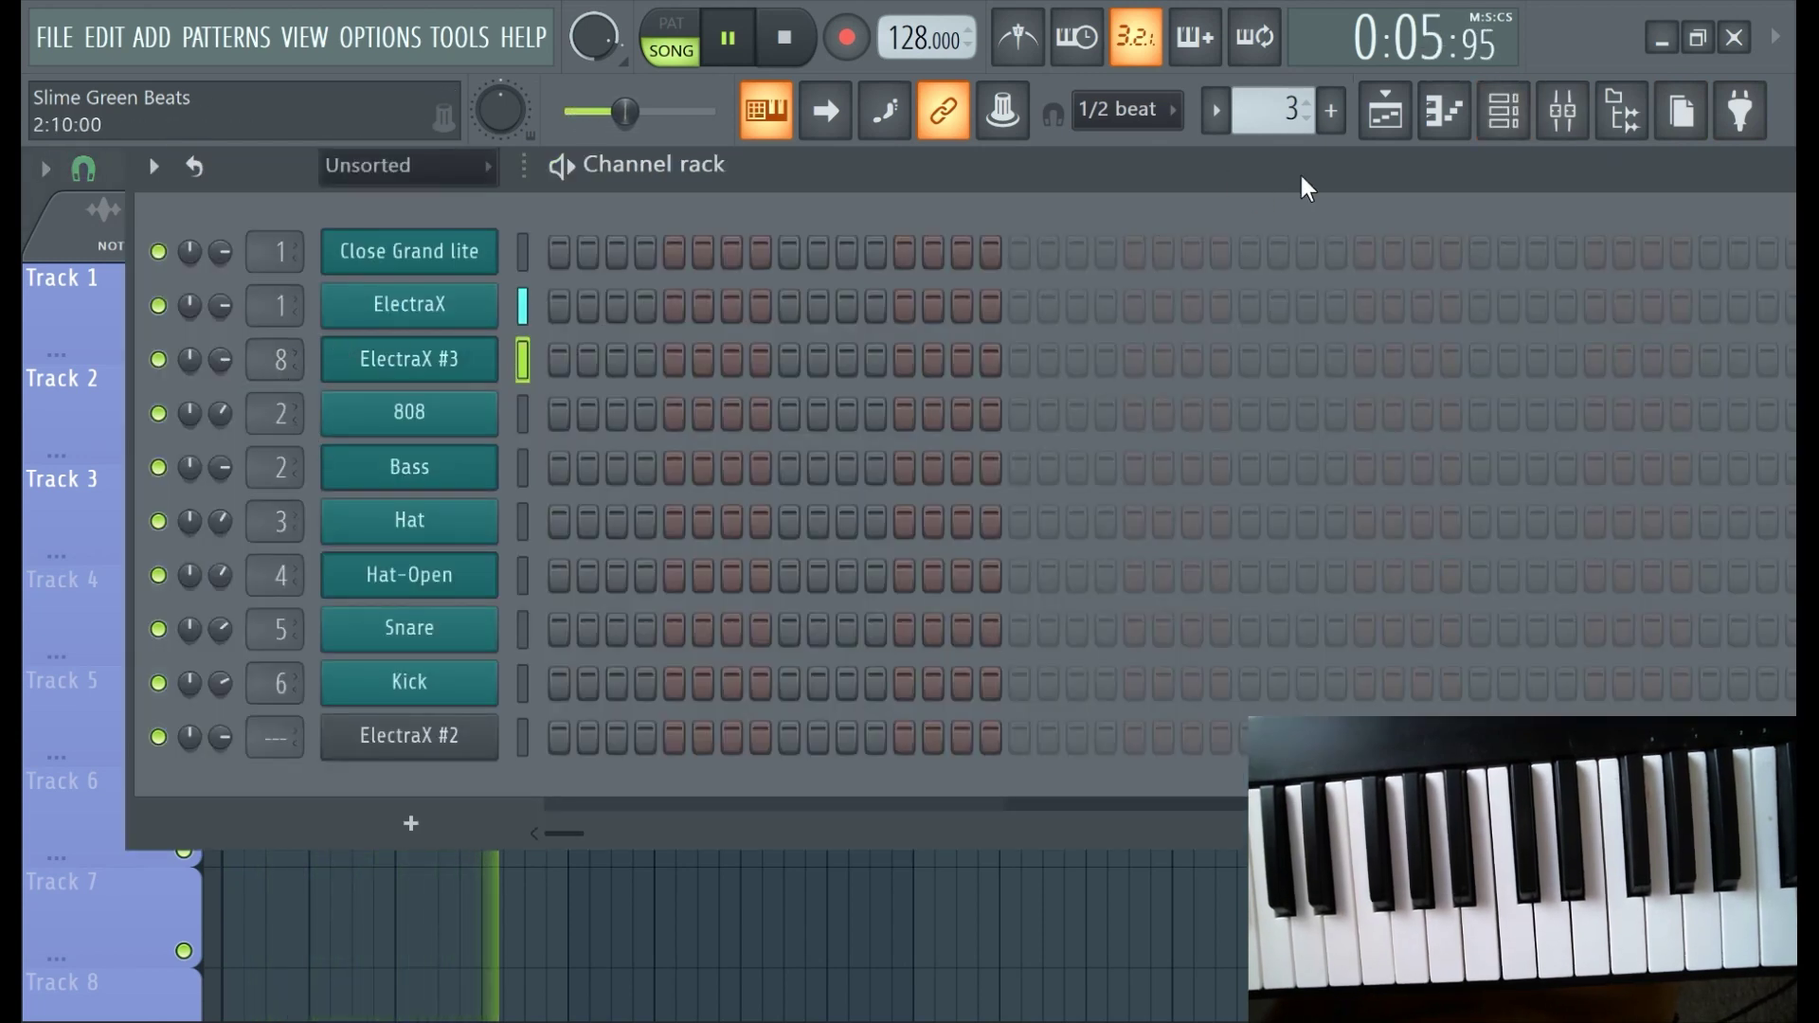
Clone the ElectraX #3 channel in the channel rack.
click(1385, 112)
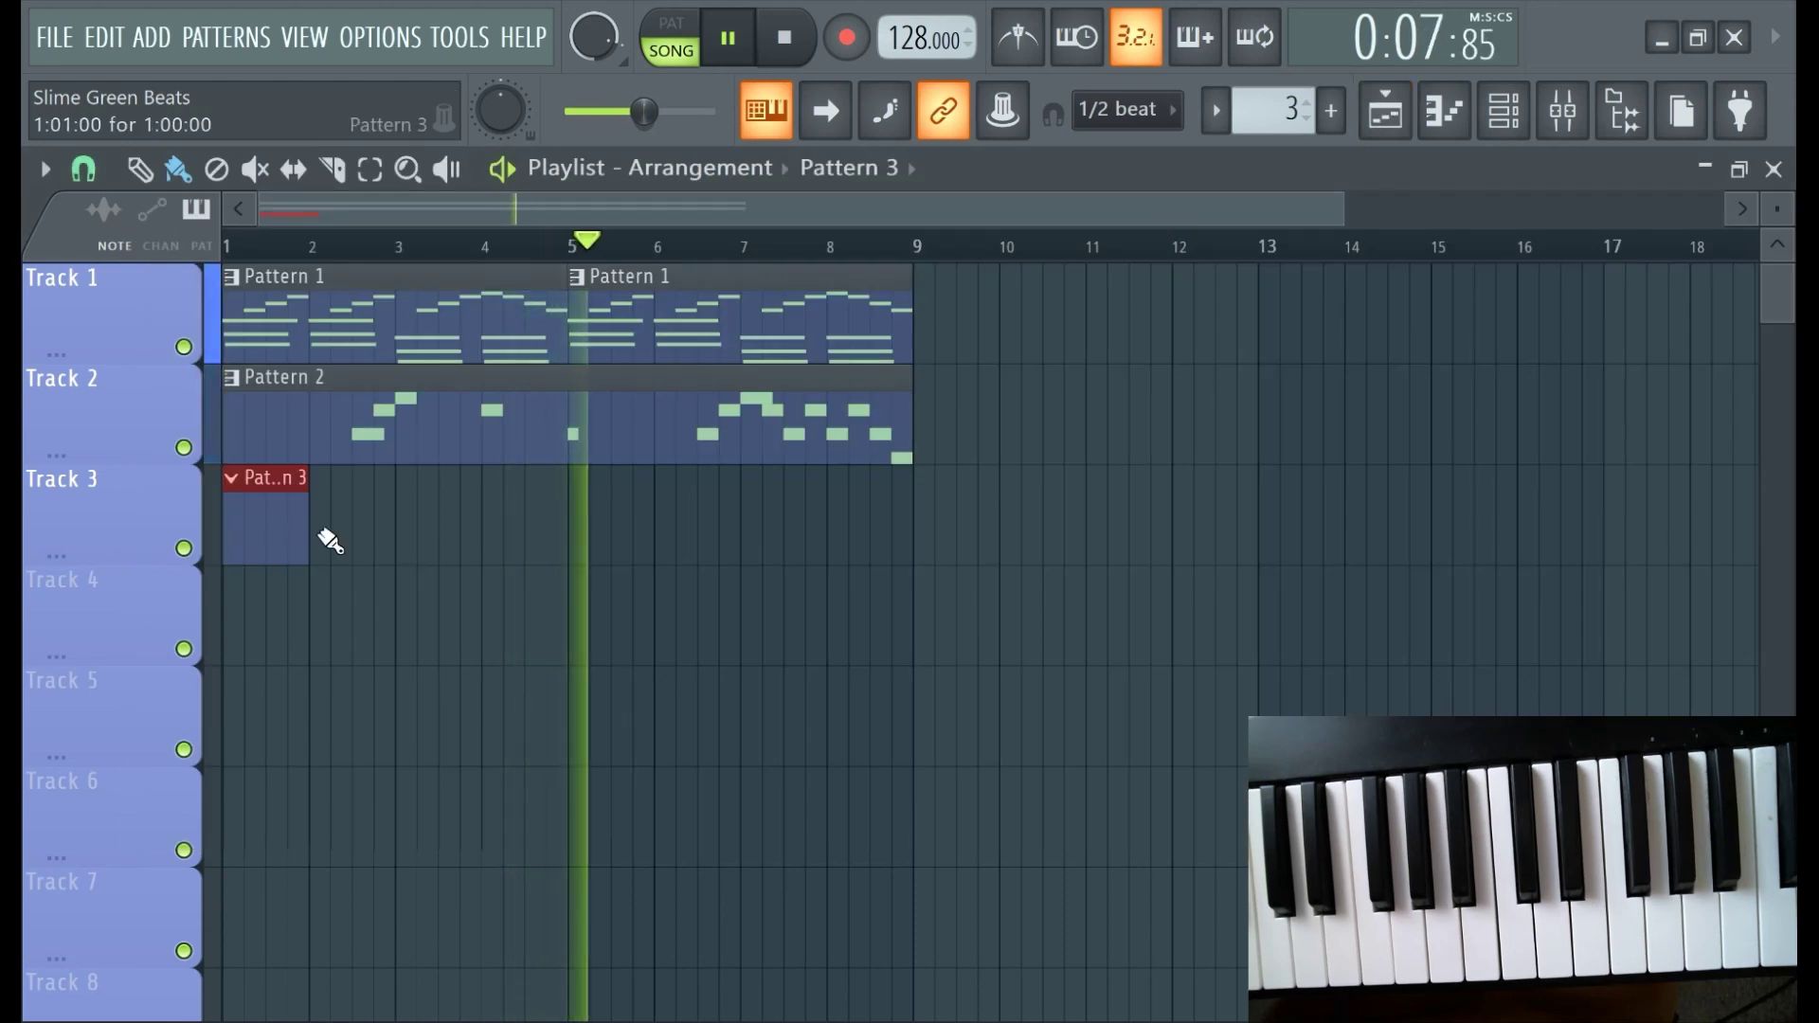
click(1504, 111)
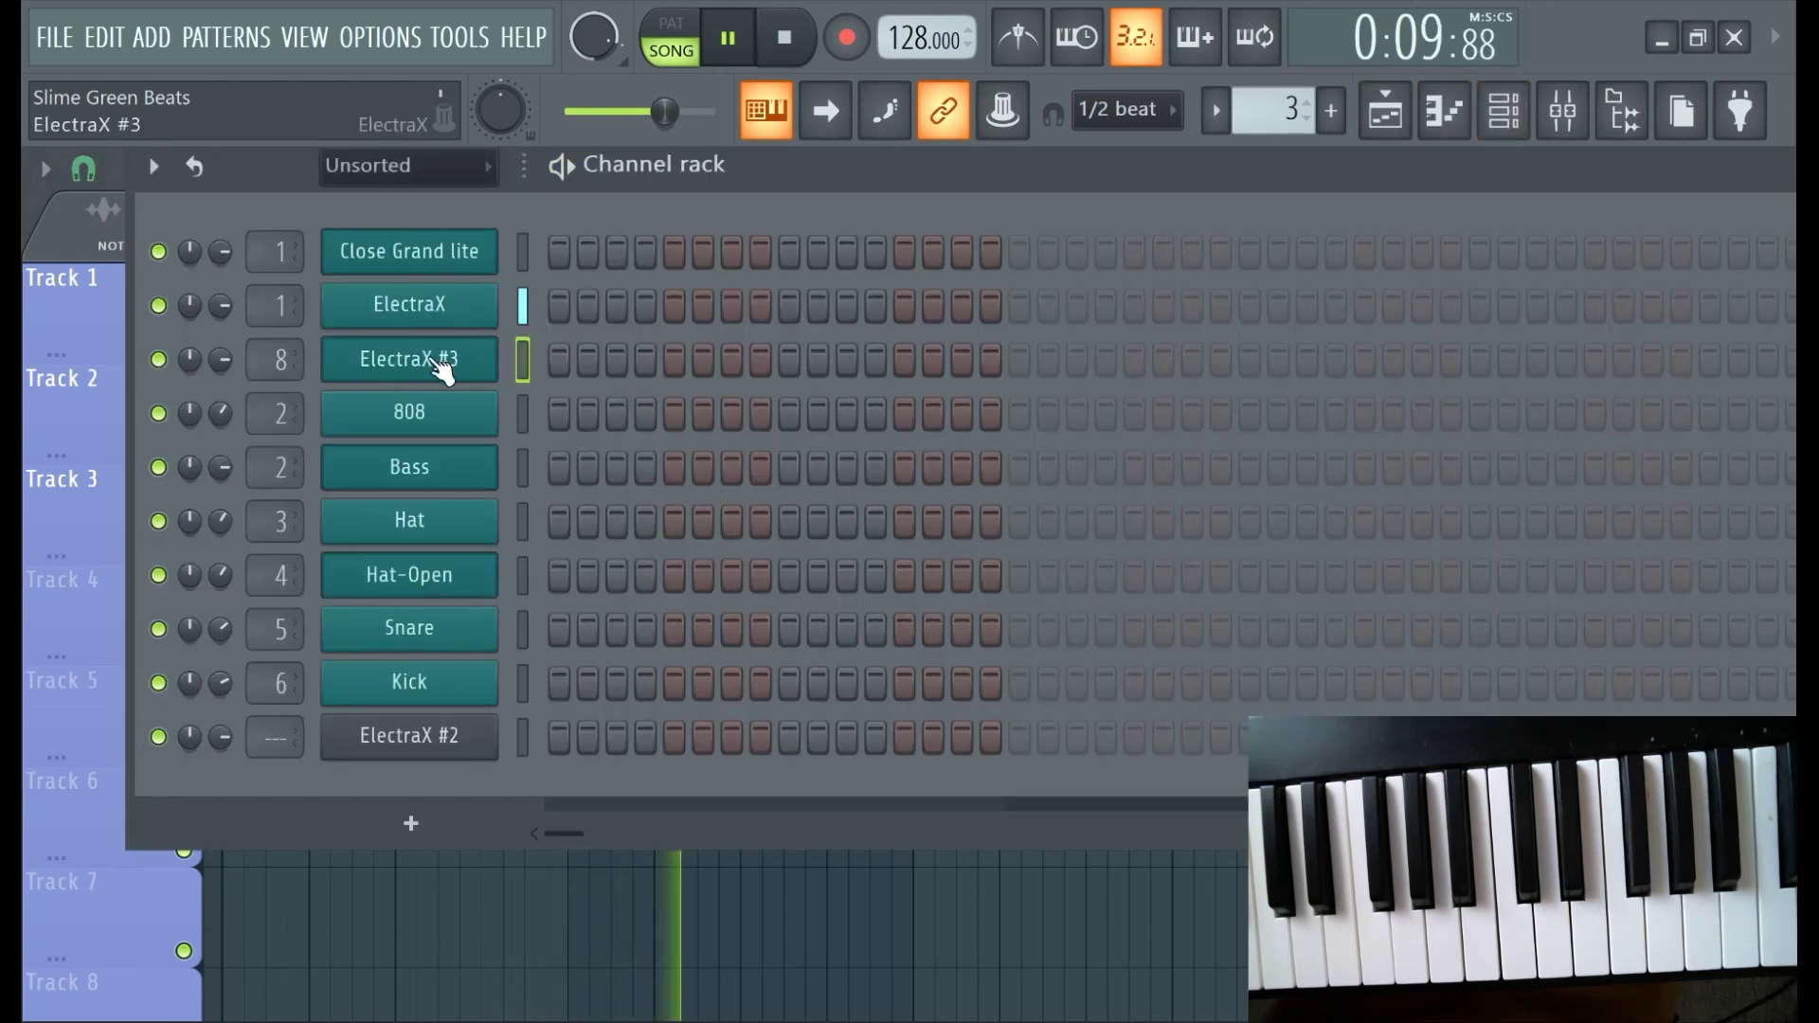
right_click(498, 360)
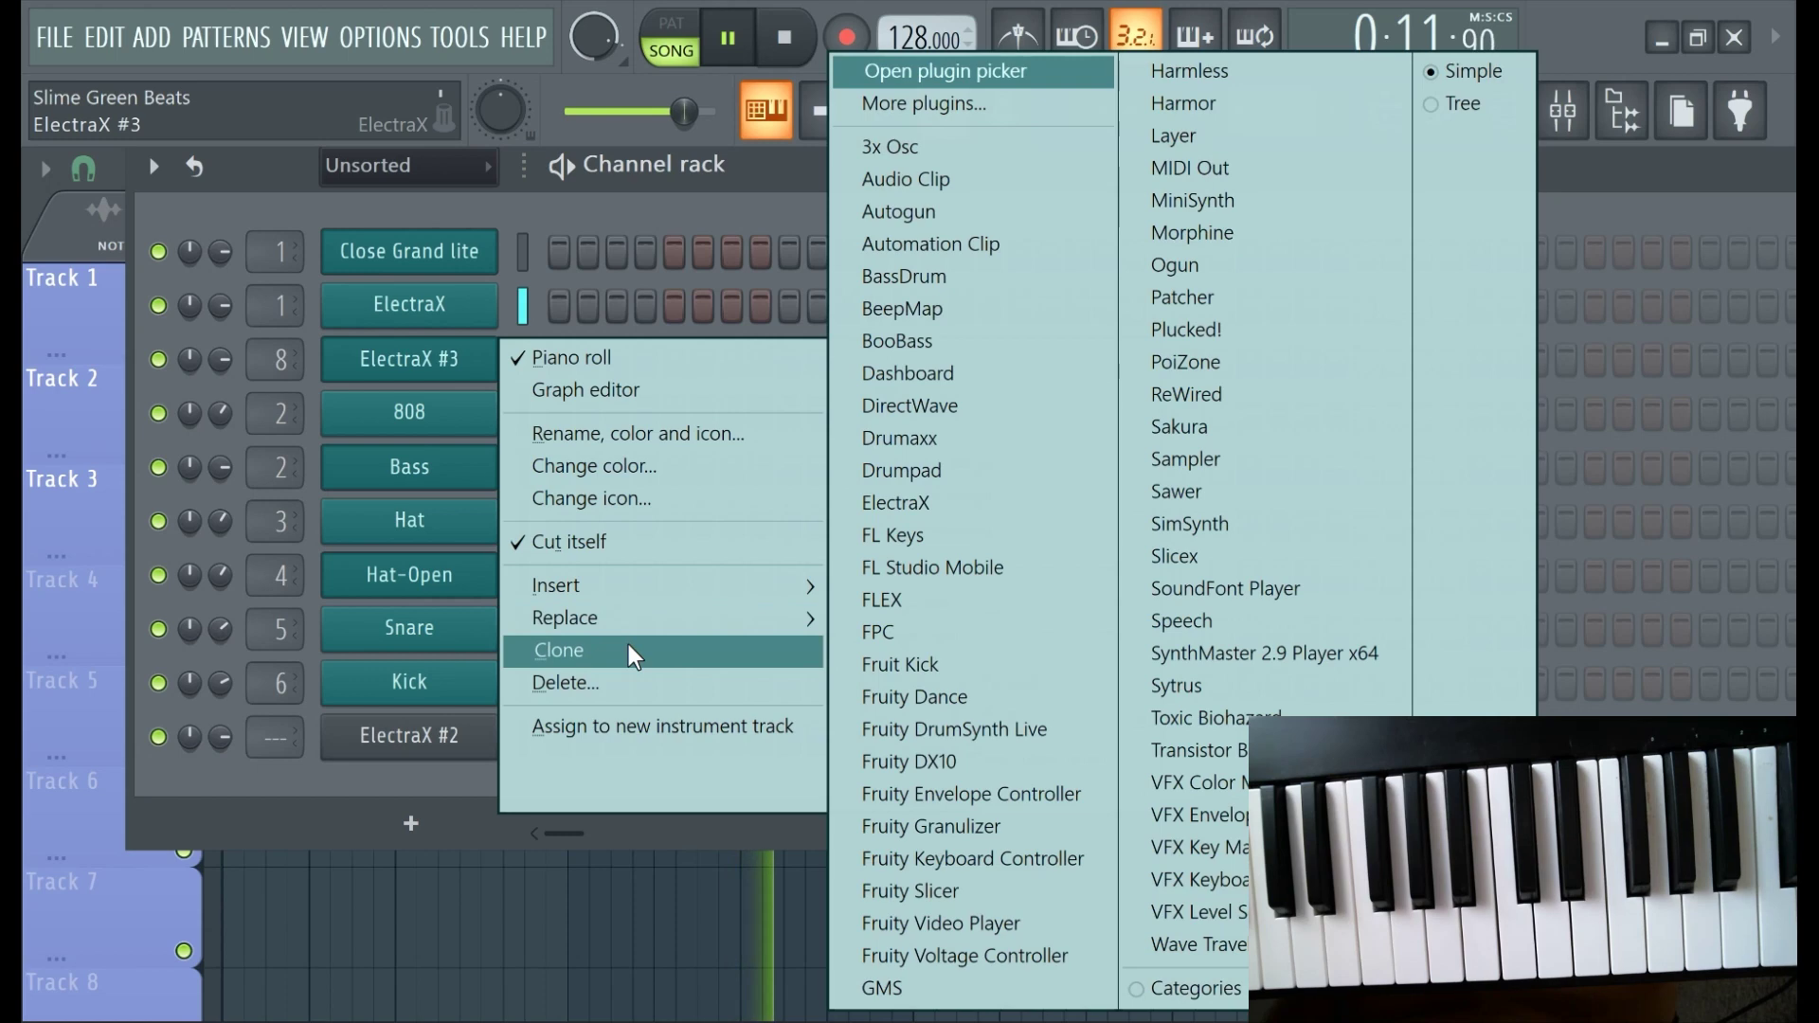
click(628, 650)
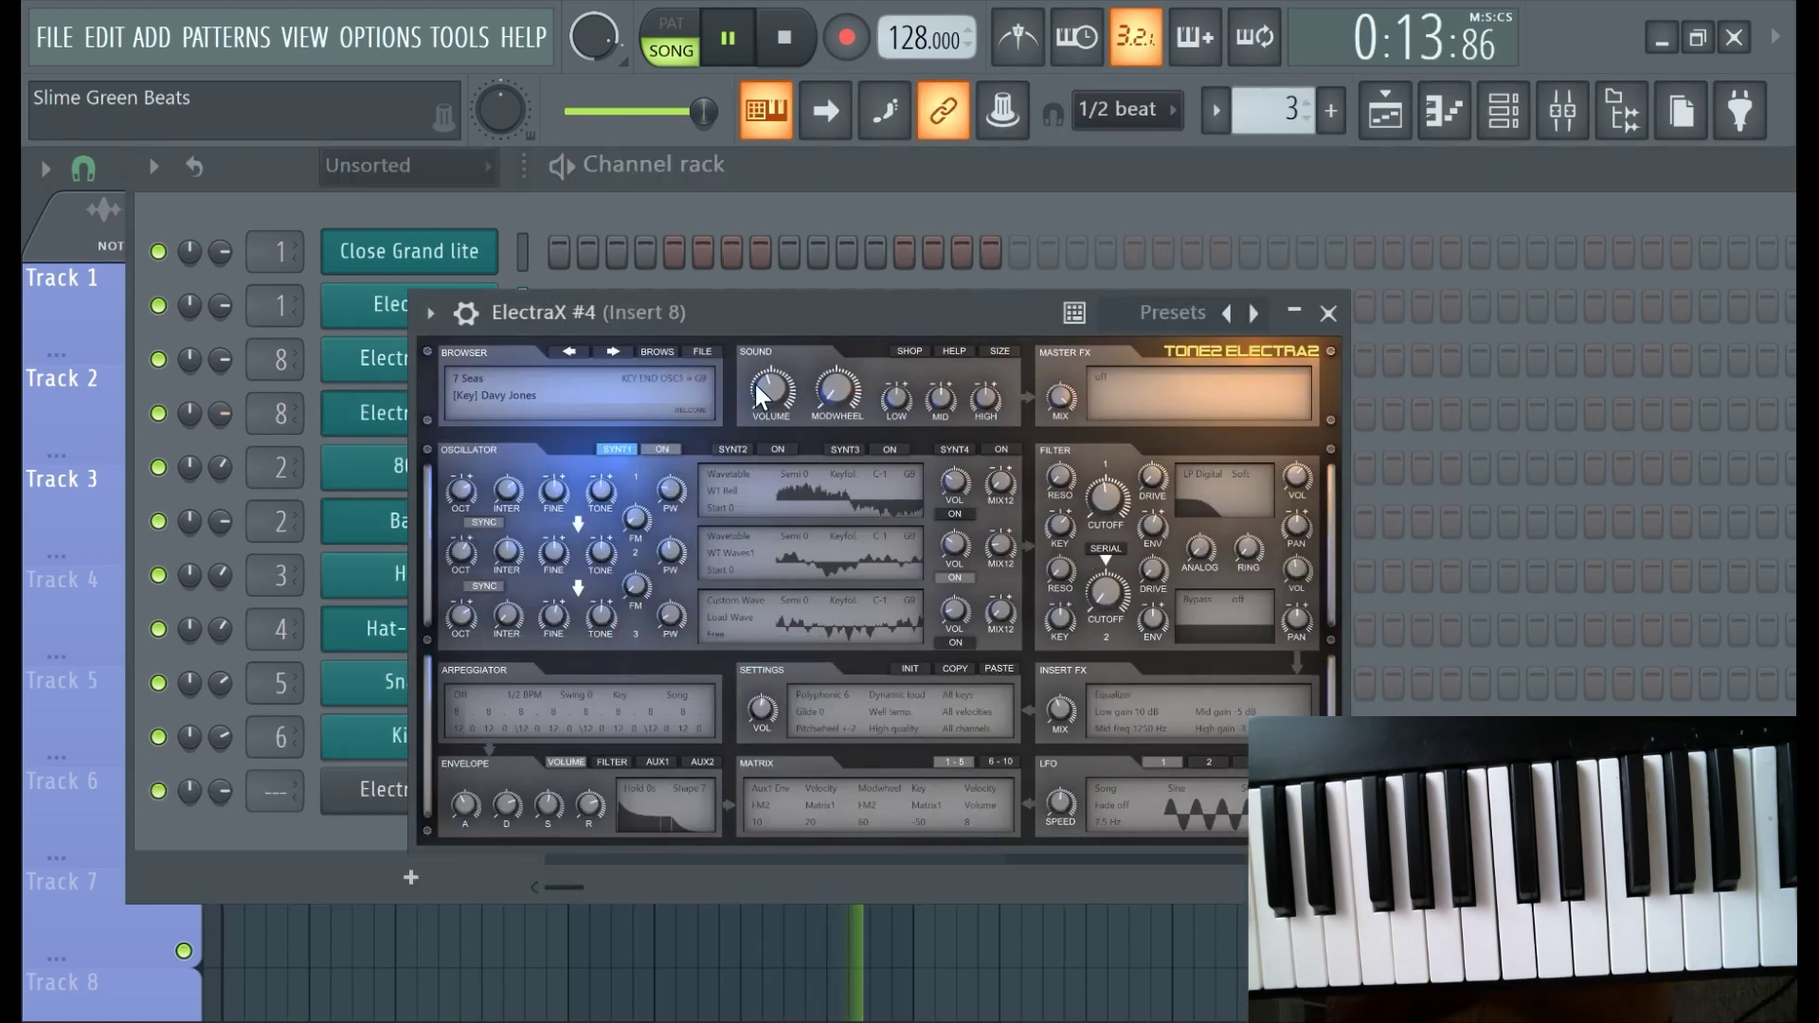
Audition lead, guitar, string and pluck patches of the 7 Seas bank in the cloned ElectraX and load [PL] Pacific.
click(654, 353)
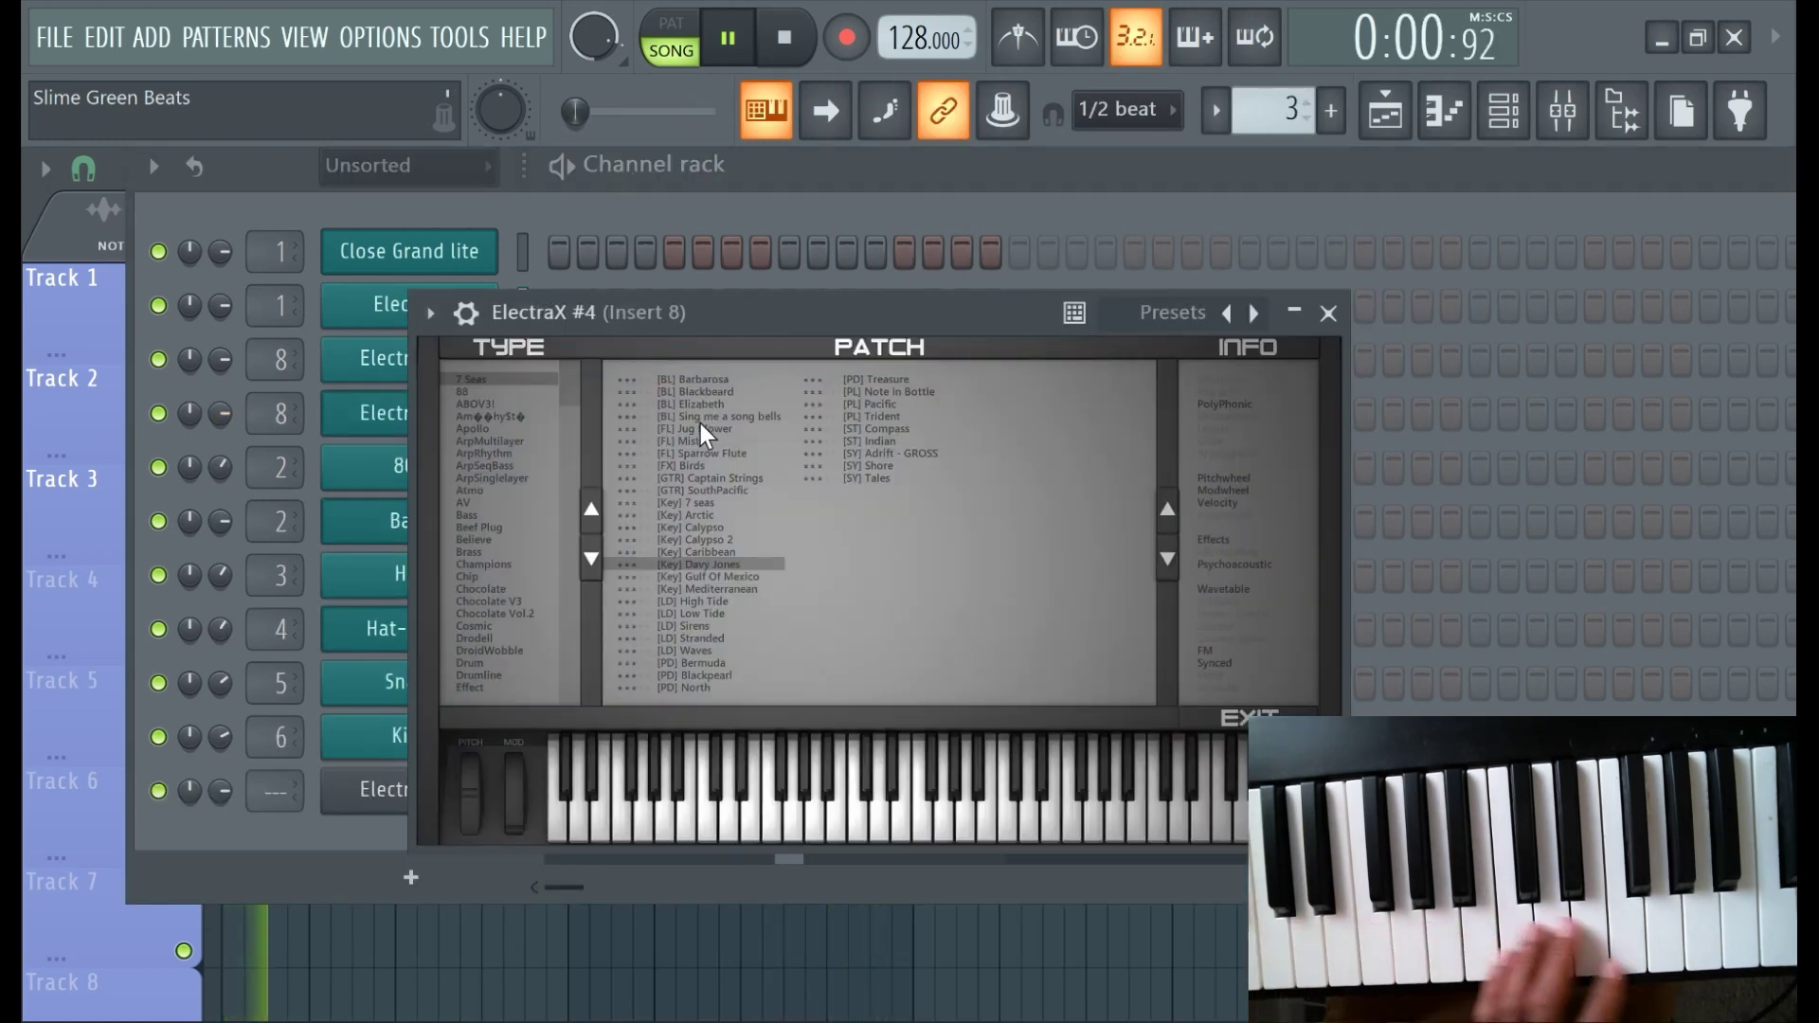
click(733, 600)
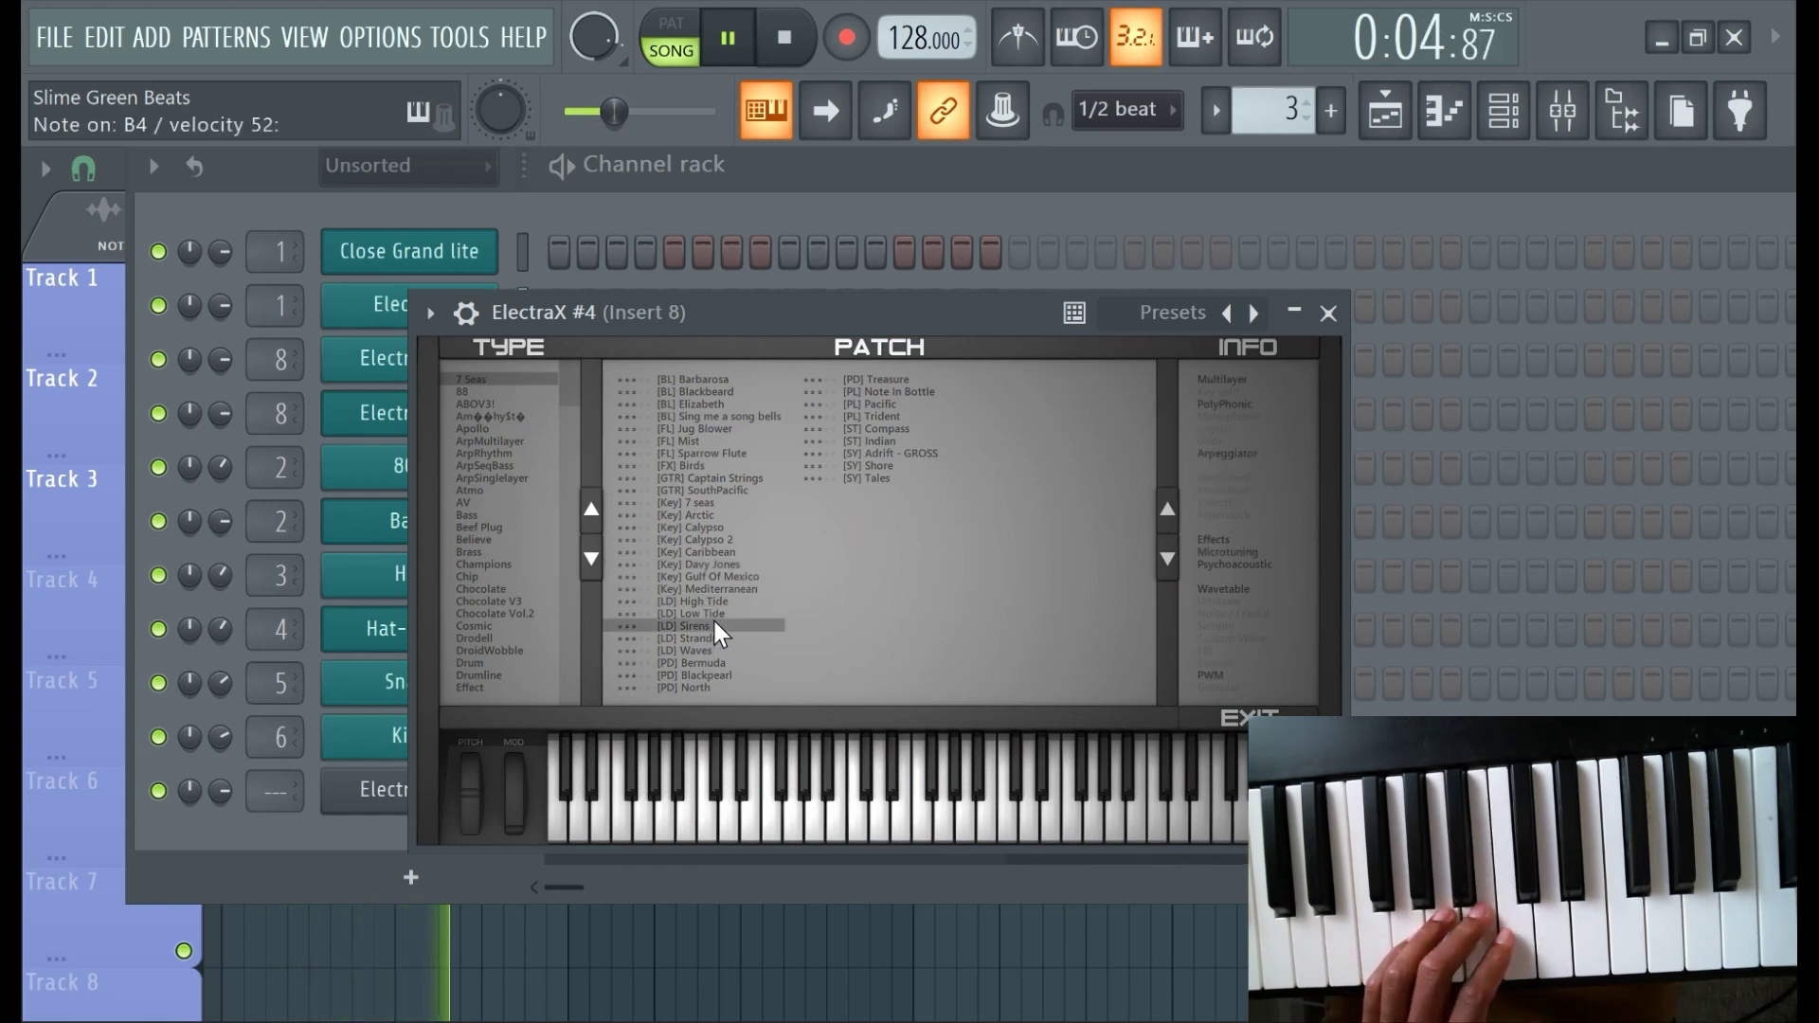
click(720, 639)
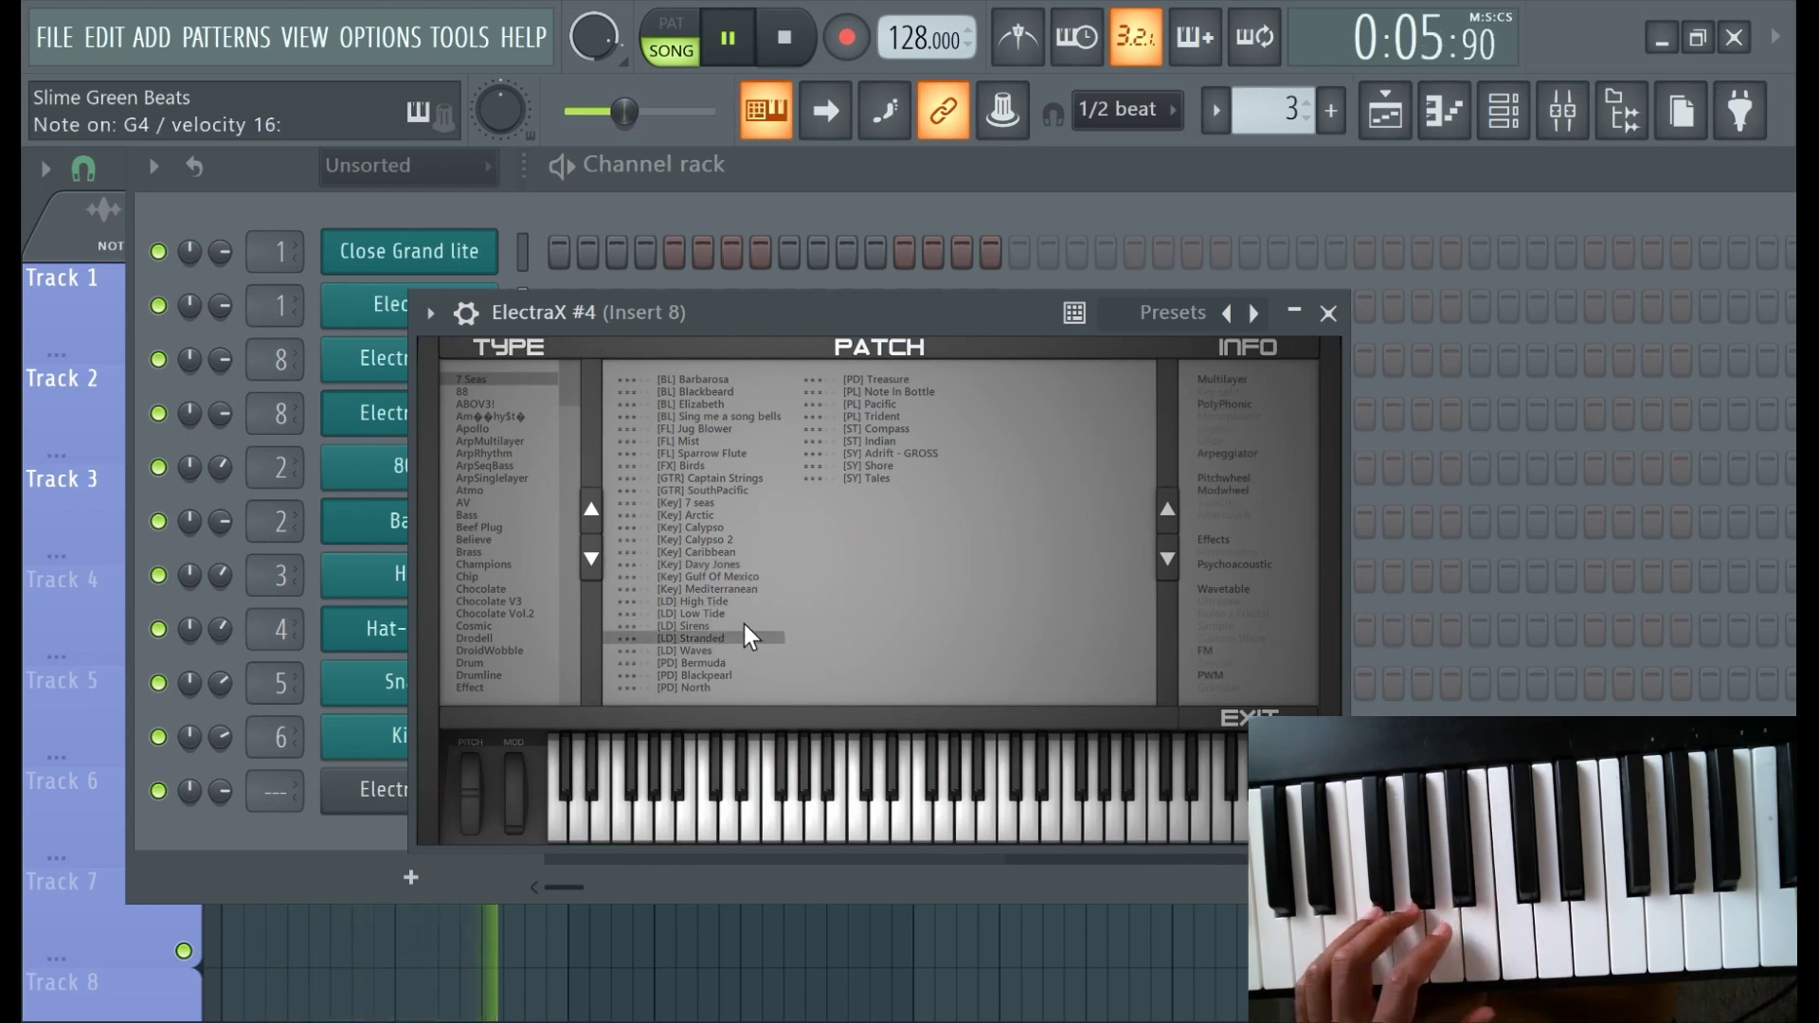
click(706, 478)
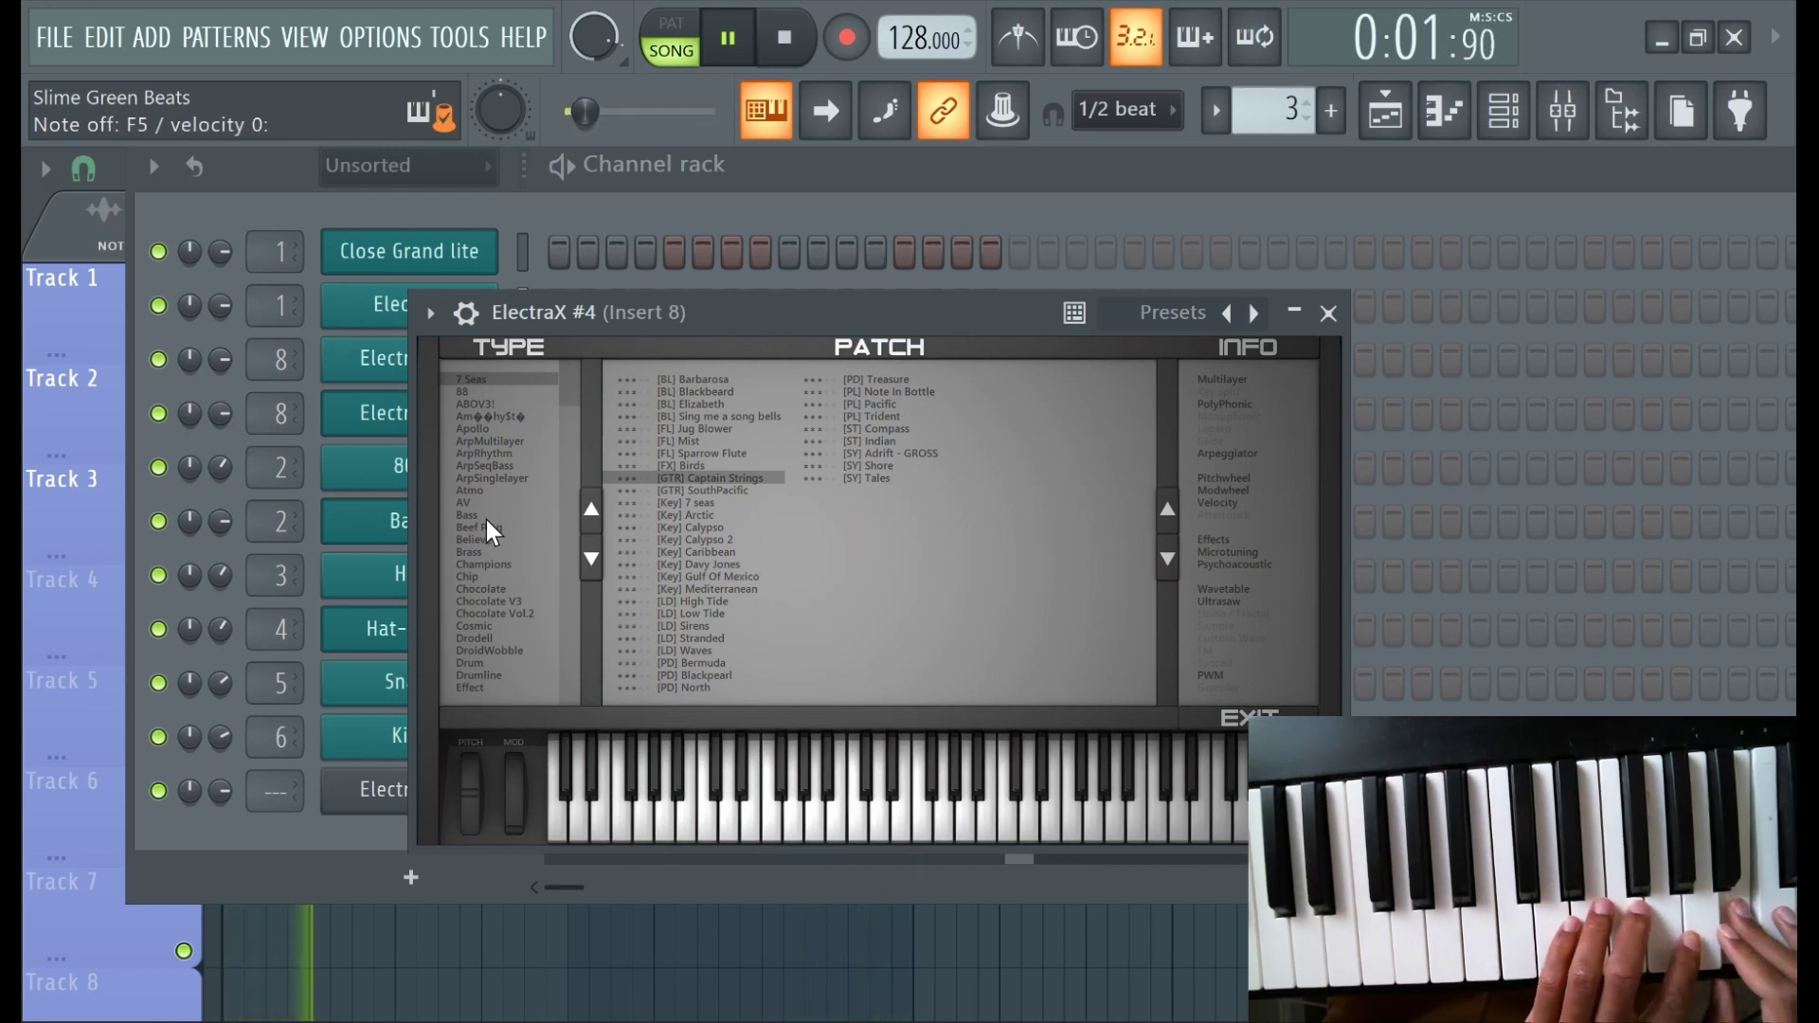
click(881, 428)
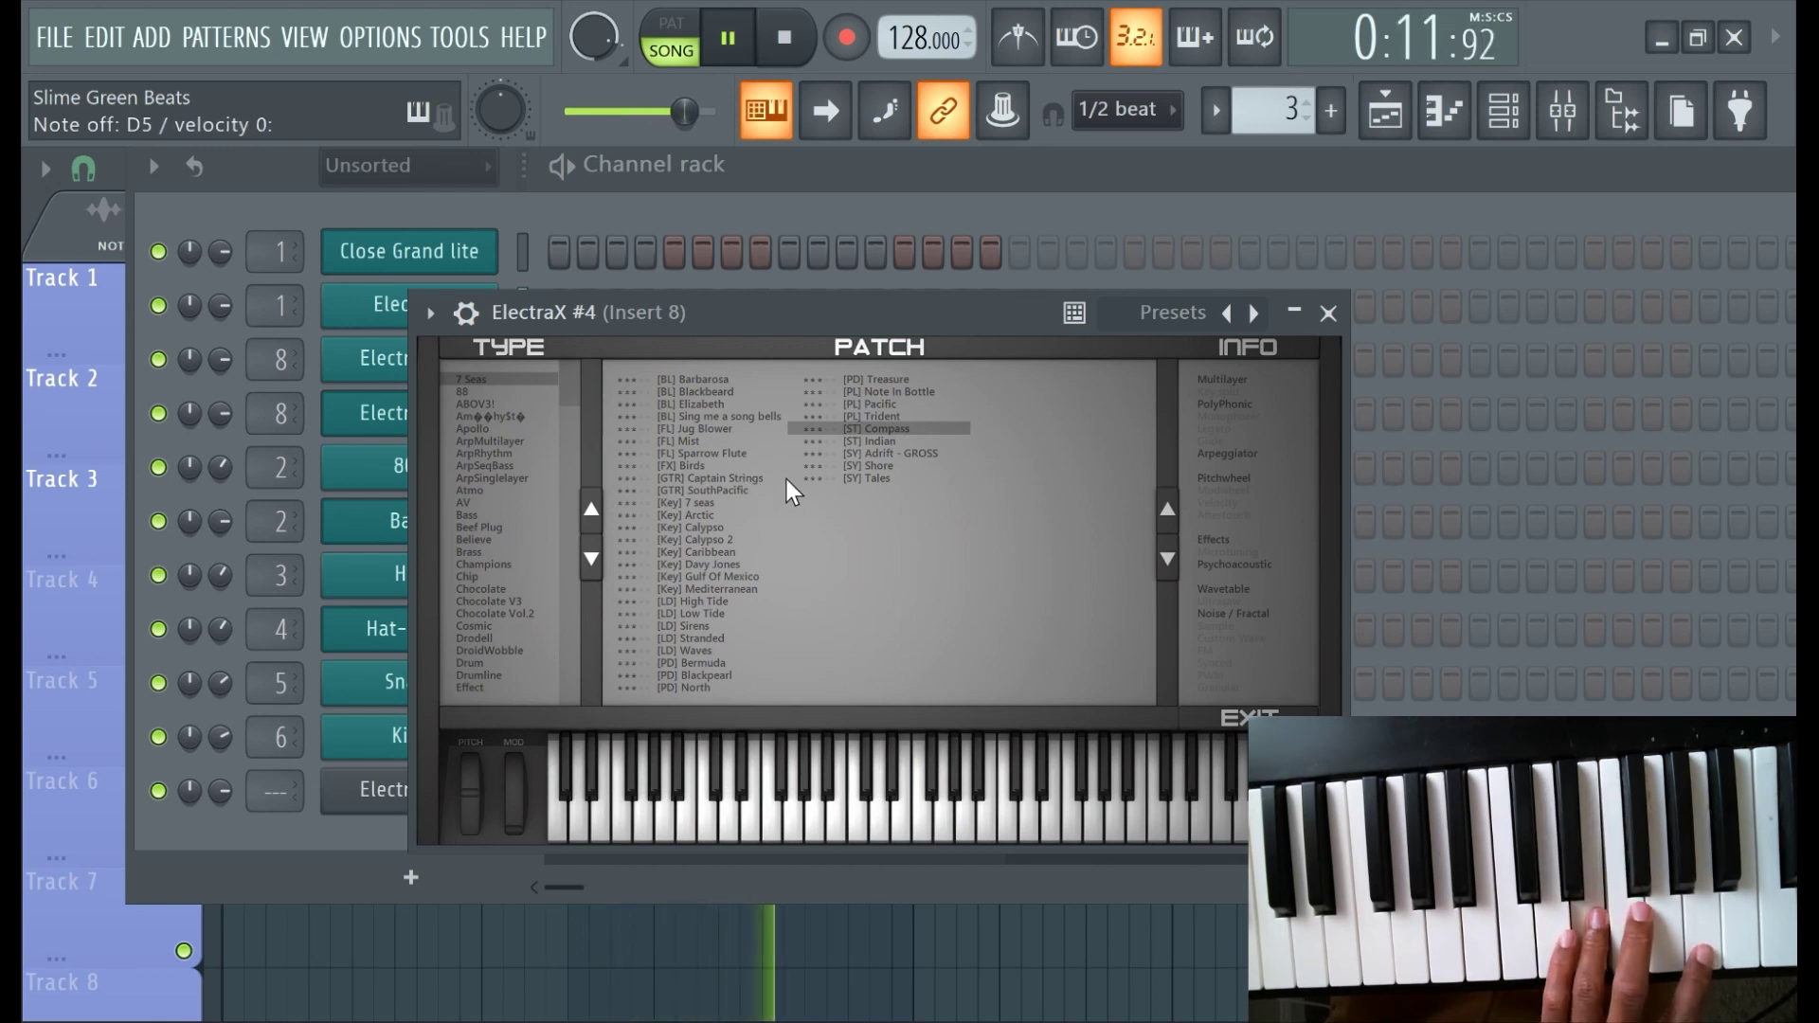
click(871, 417)
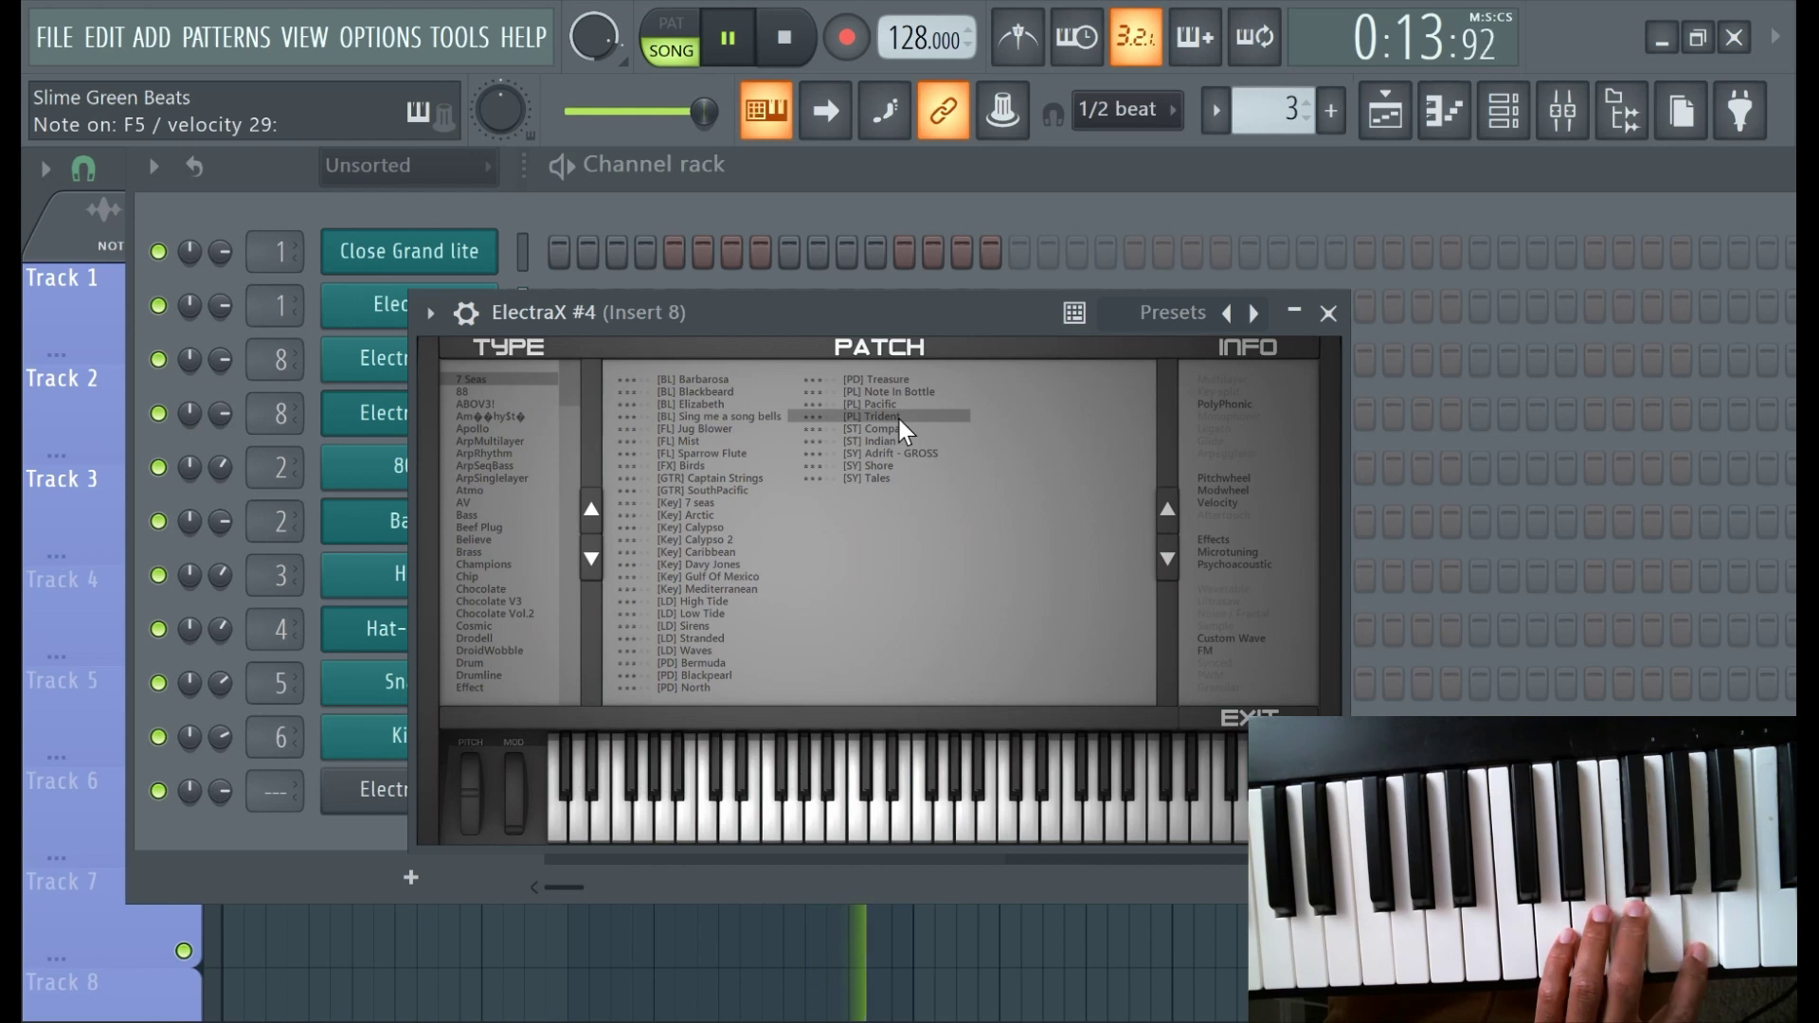
click(901, 404)
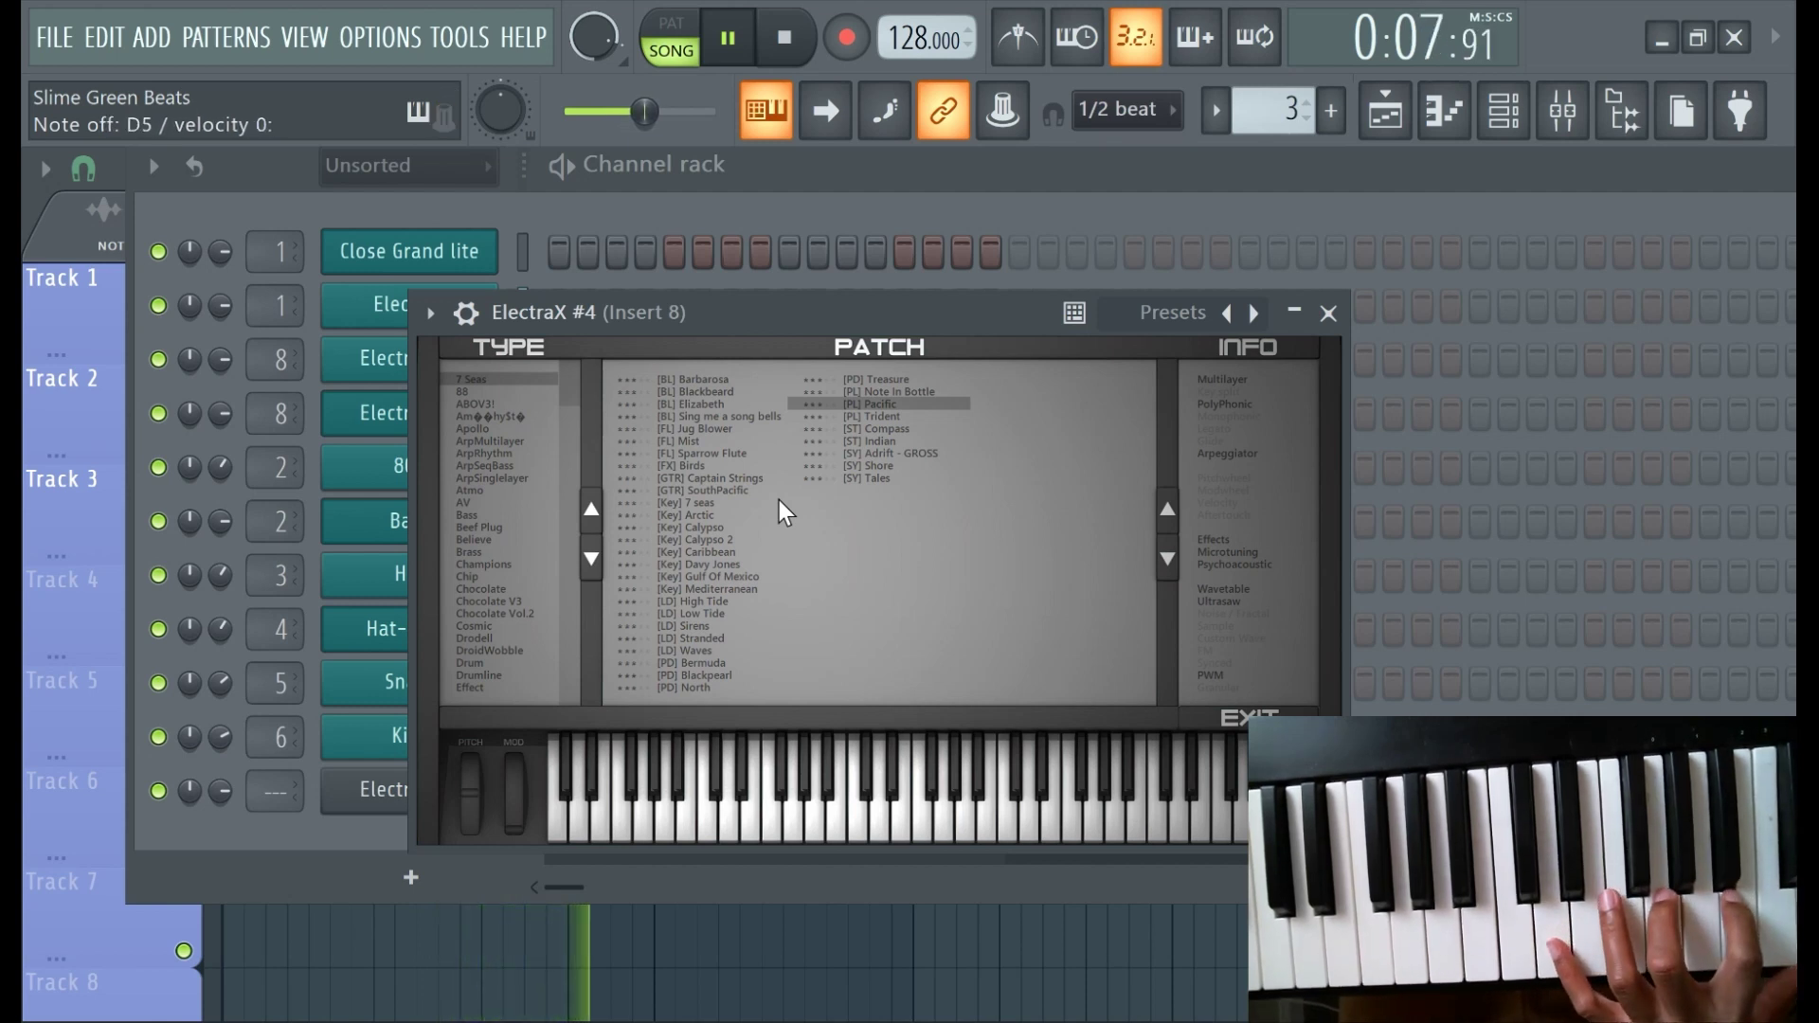
Record a four-bar melody with the Pacific patch into Pattern 3 from the song start, and disarm recording.
click(783, 38)
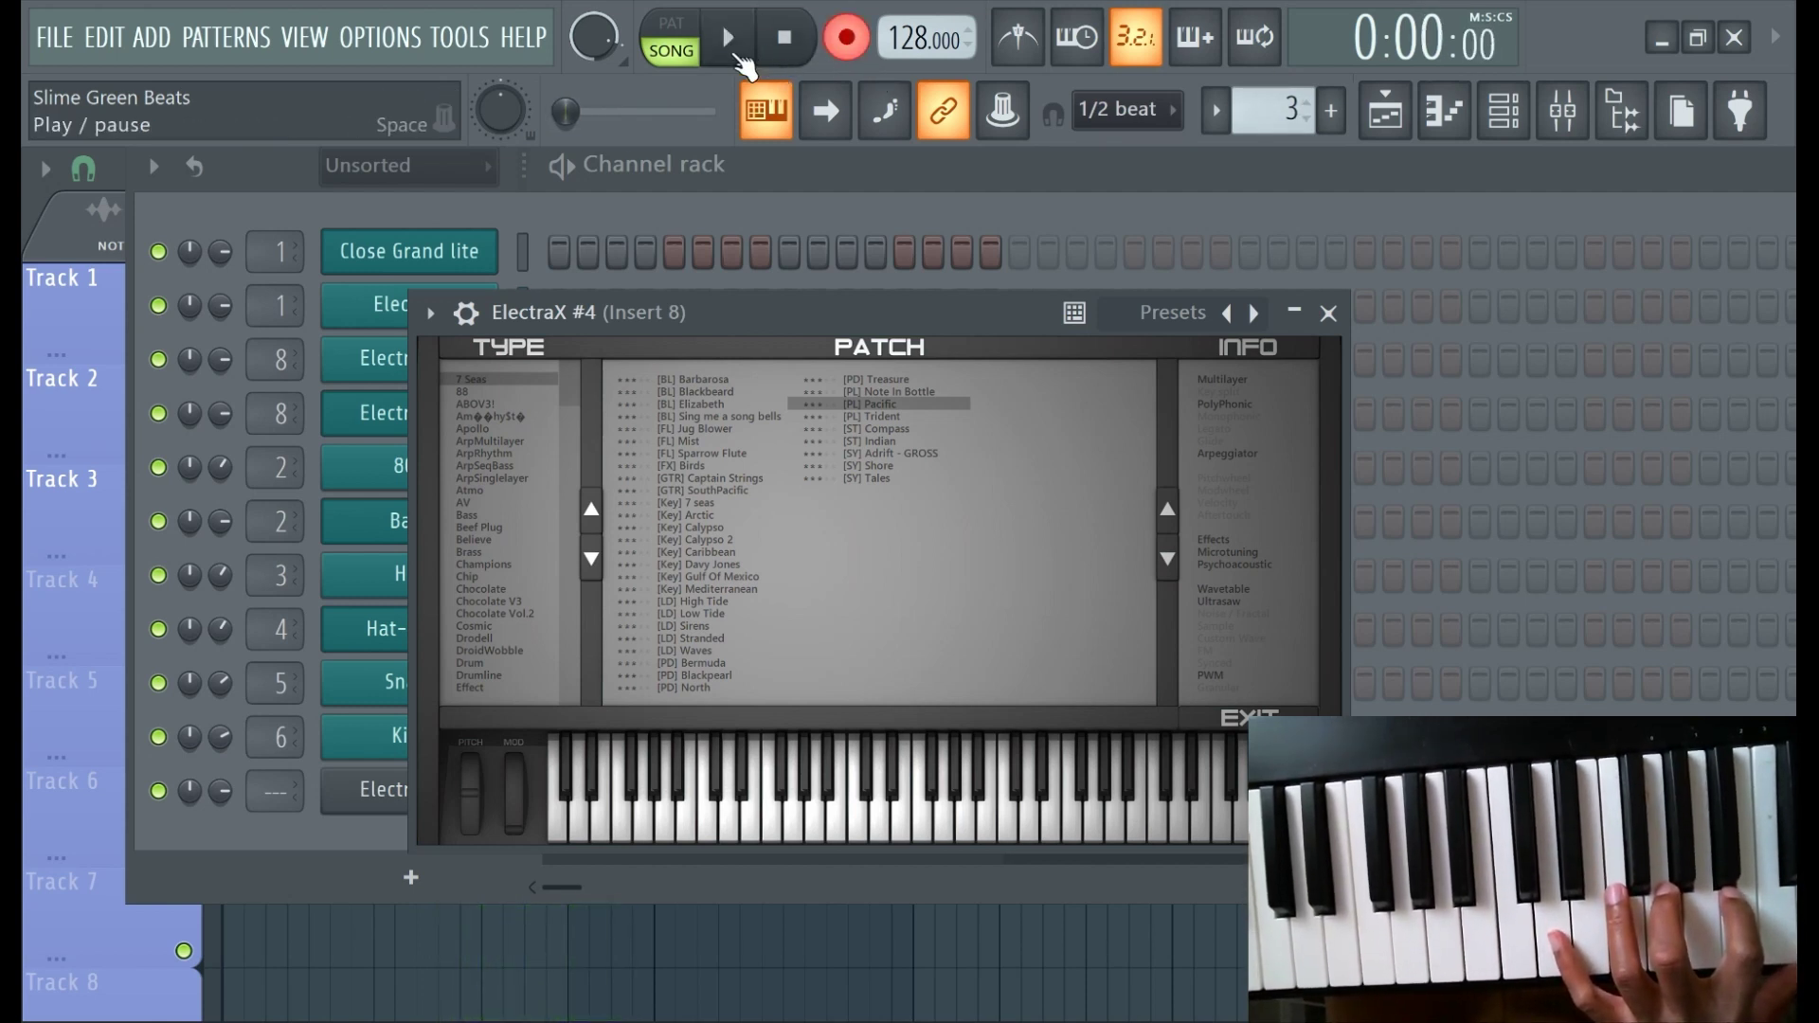
click(729, 40)
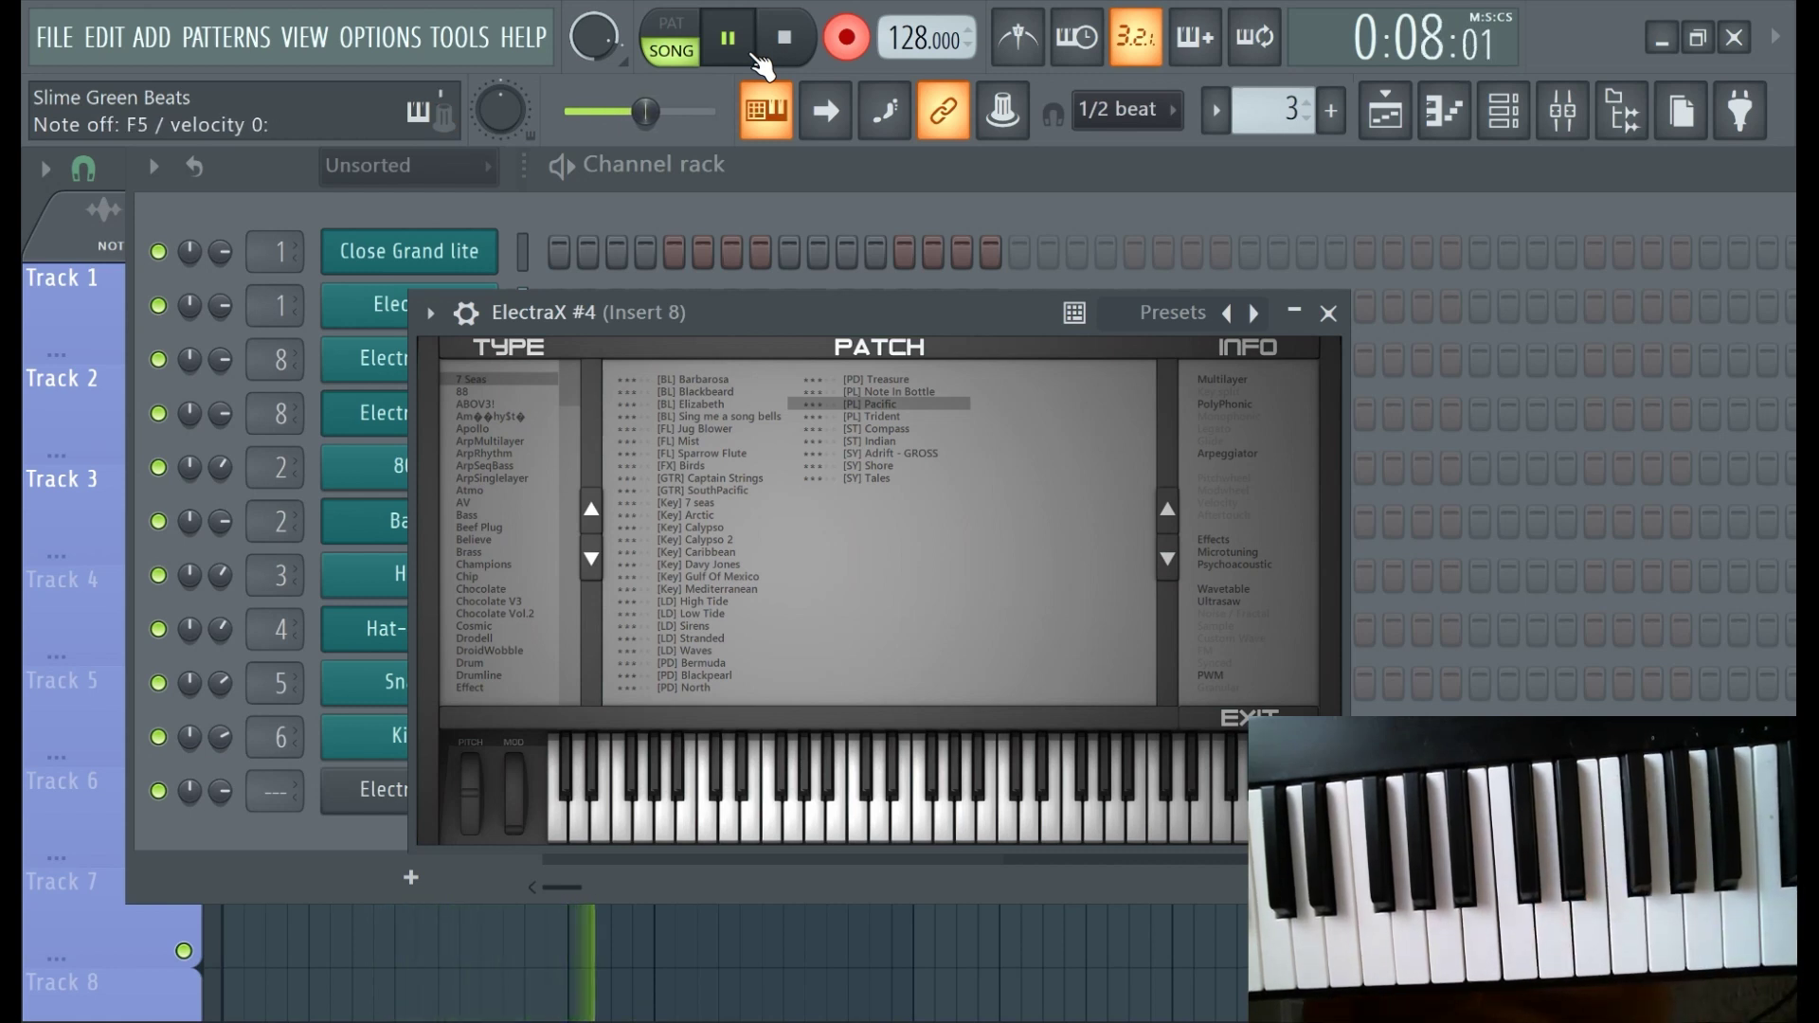
click(846, 37)
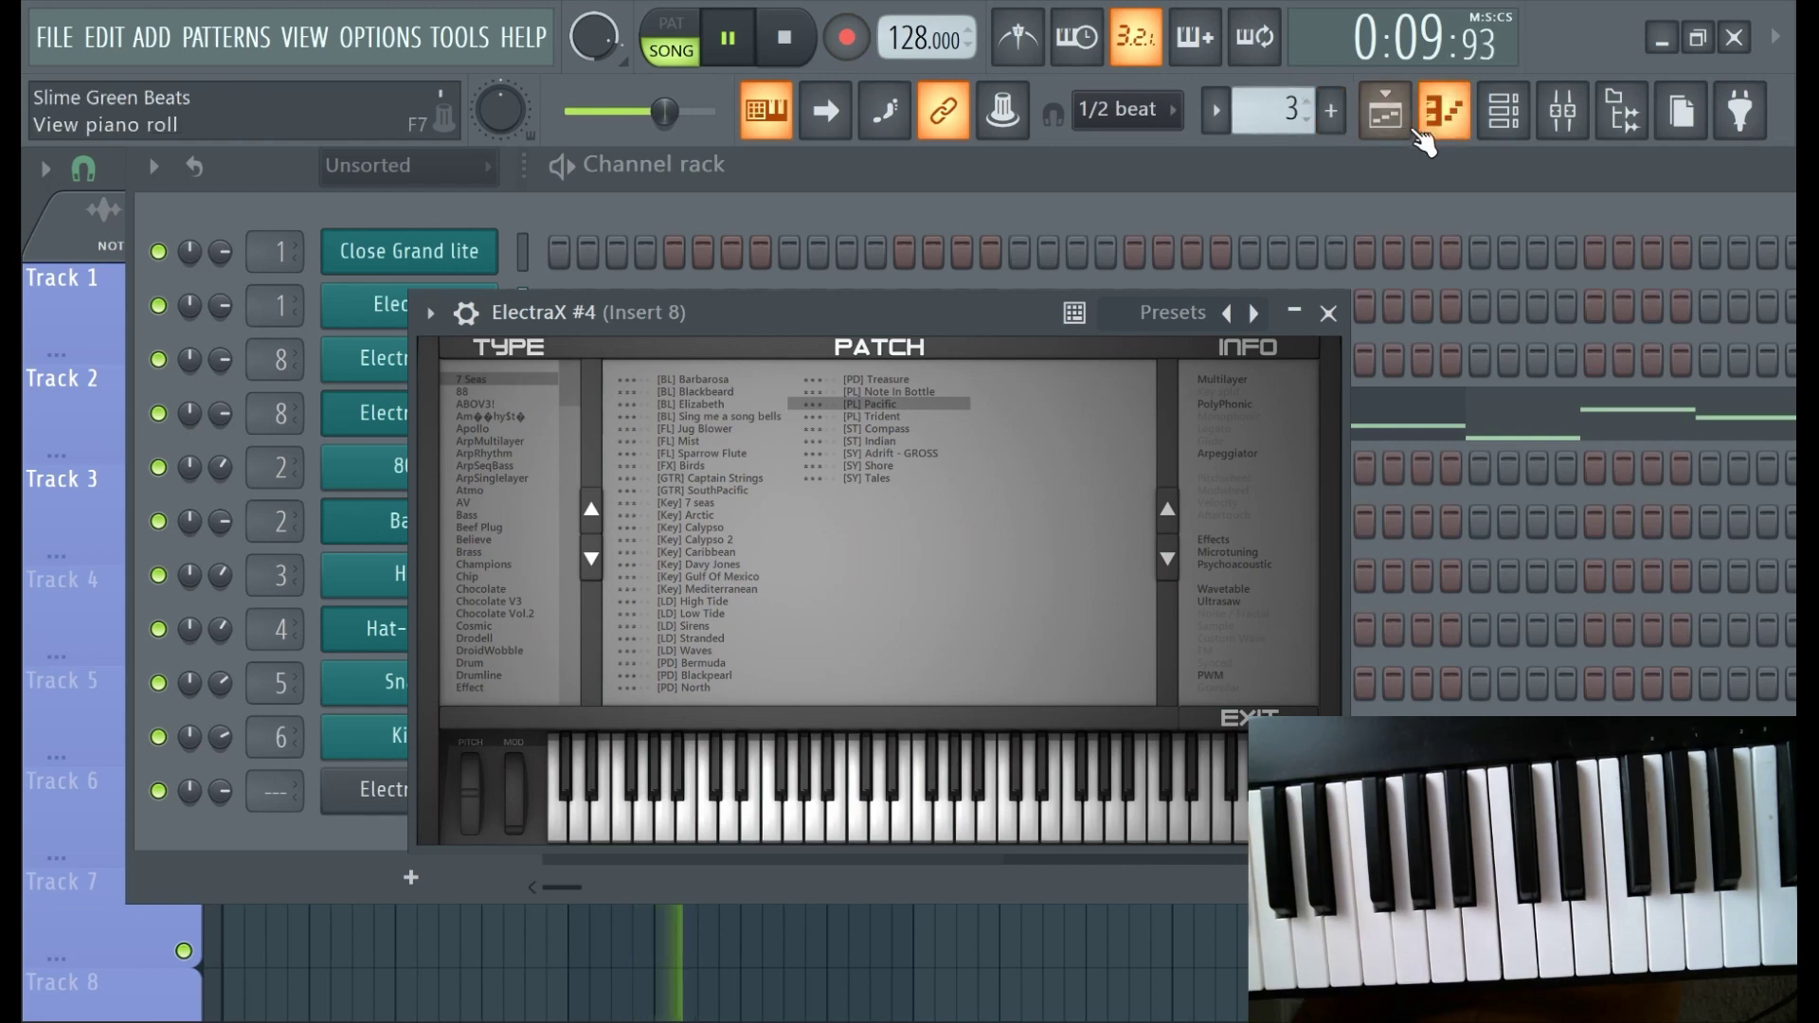
Open Pattern 3's notes from the playlist and duplicate the four-bar melody to fill bars 5 through 8.
click(1383, 112)
click(1383, 112)
click(1383, 111)
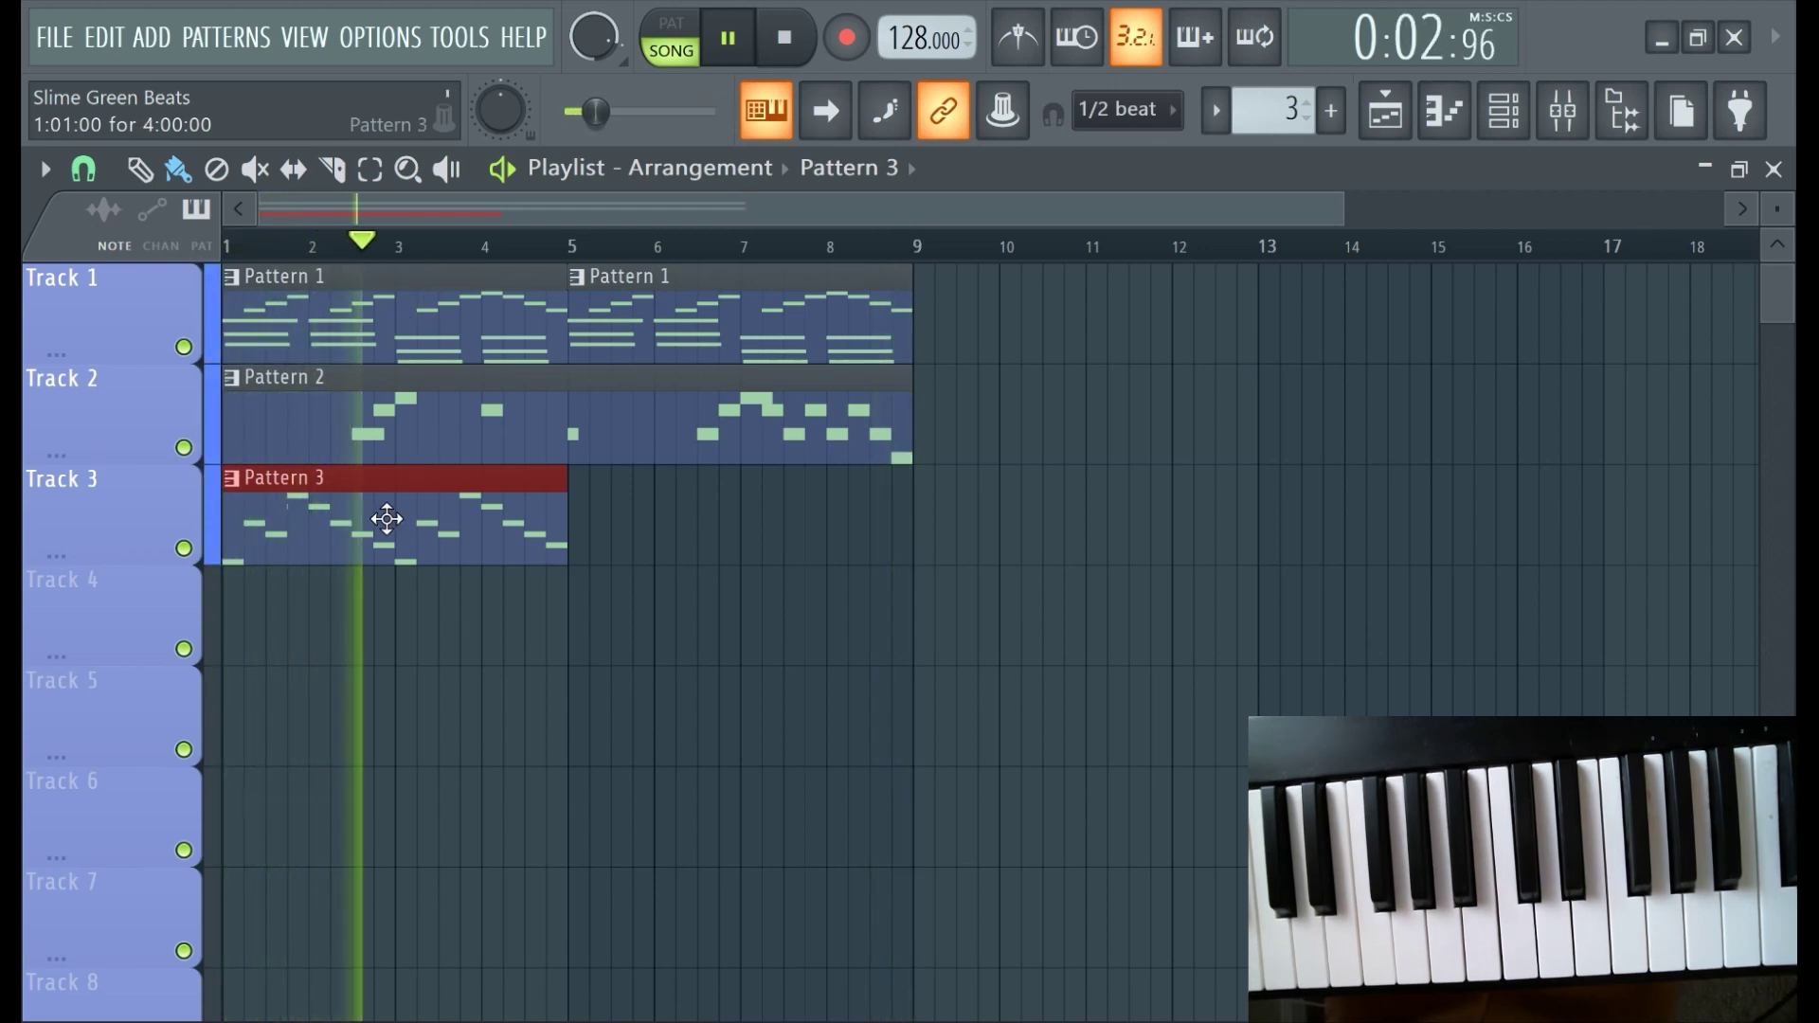
double_click(405, 502)
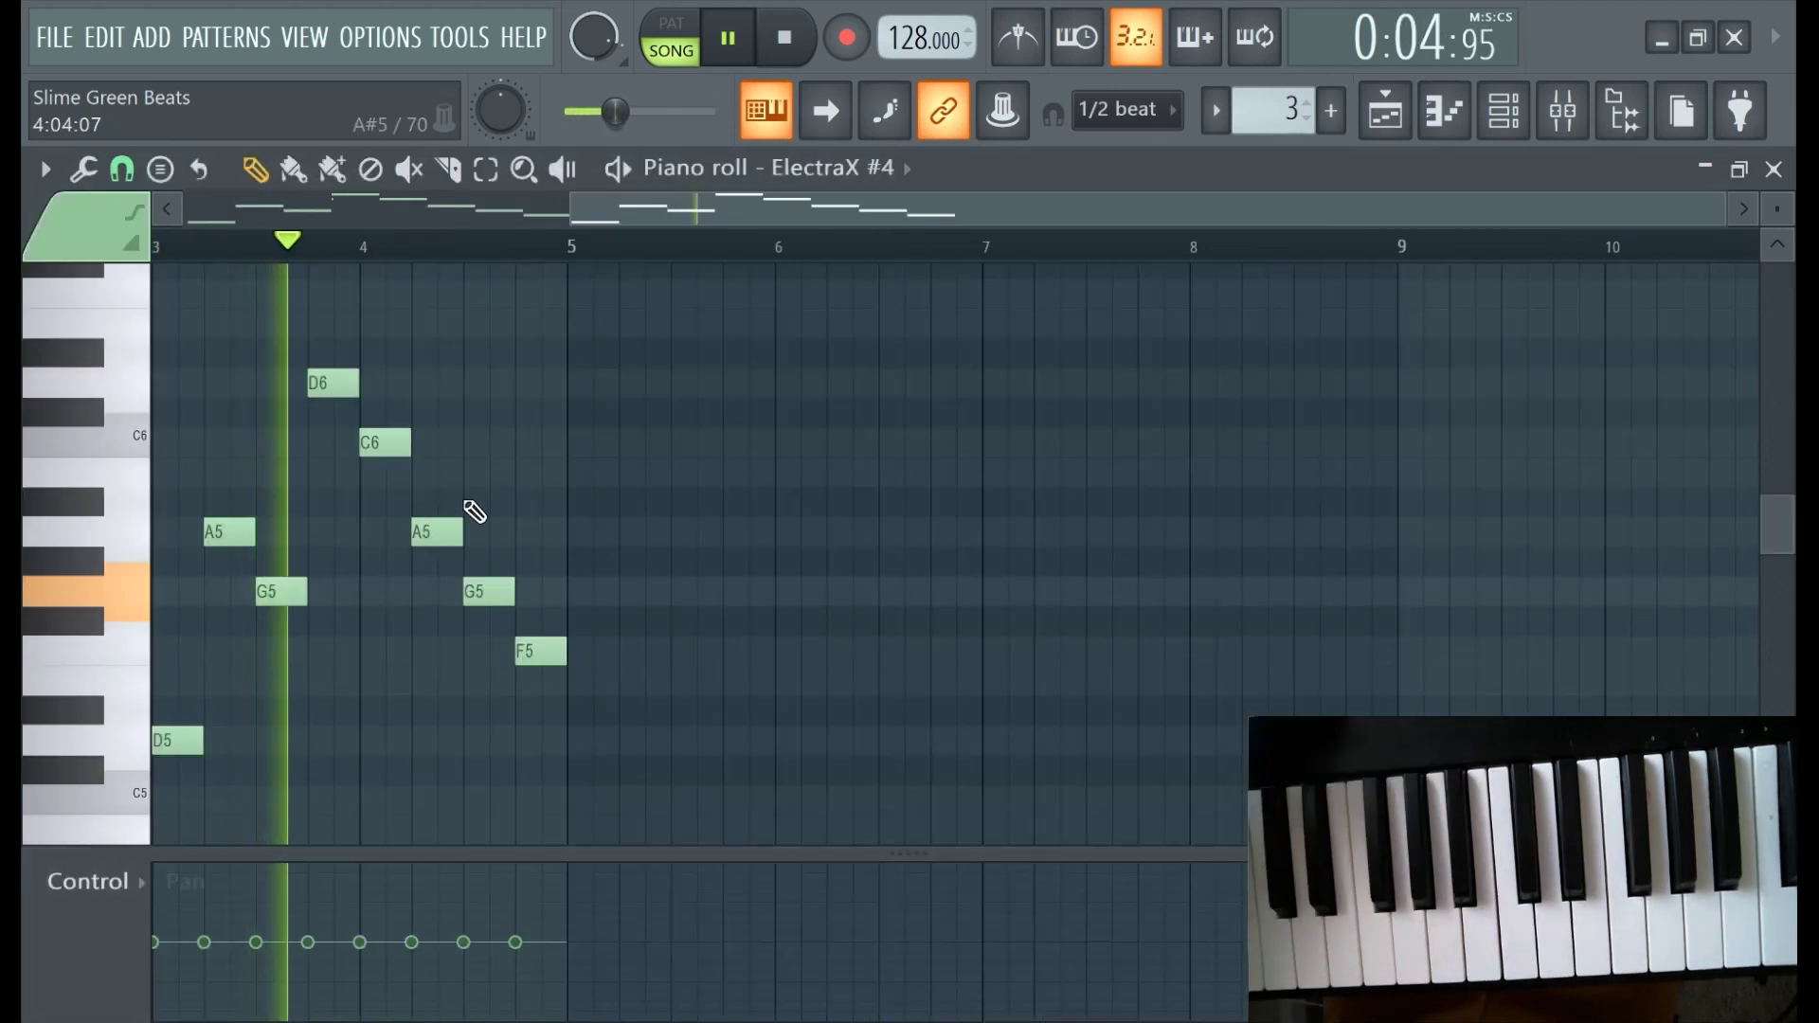
key(ctrl+a)
key(ctrl+b)
key(ctrl+b)
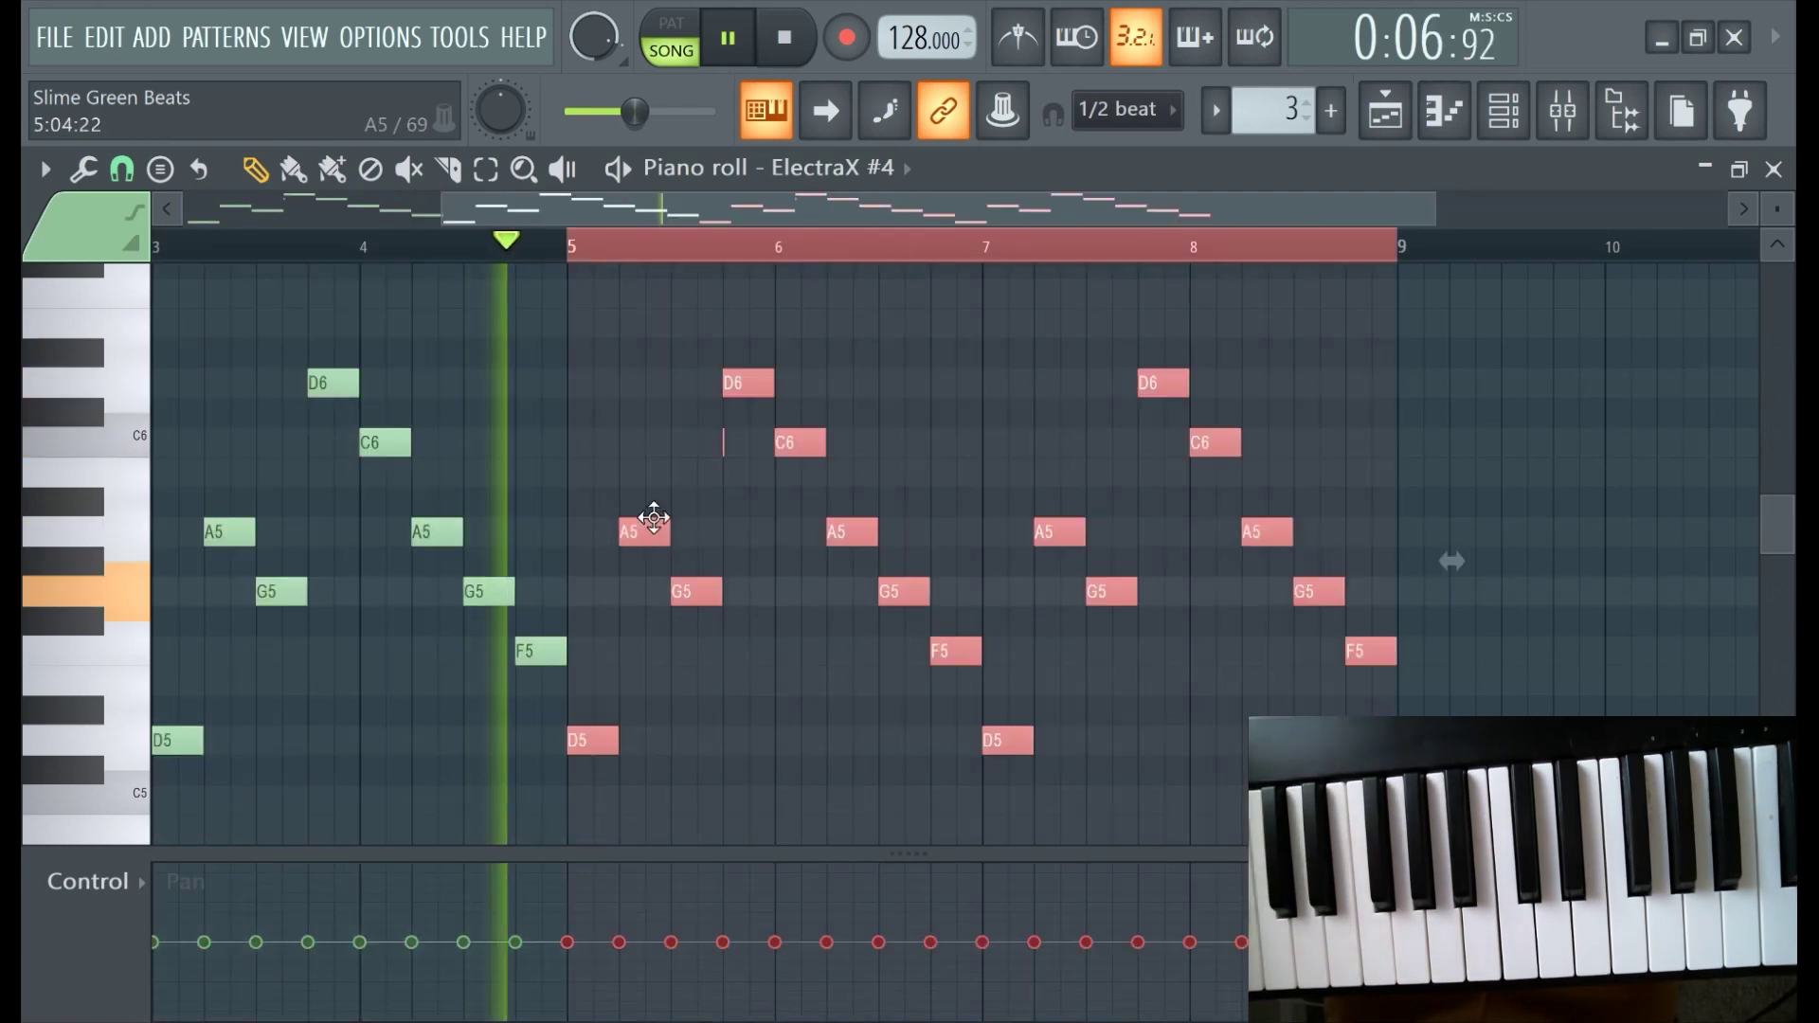
scroll(720, 493, down, 2)
key(ctrl+d)
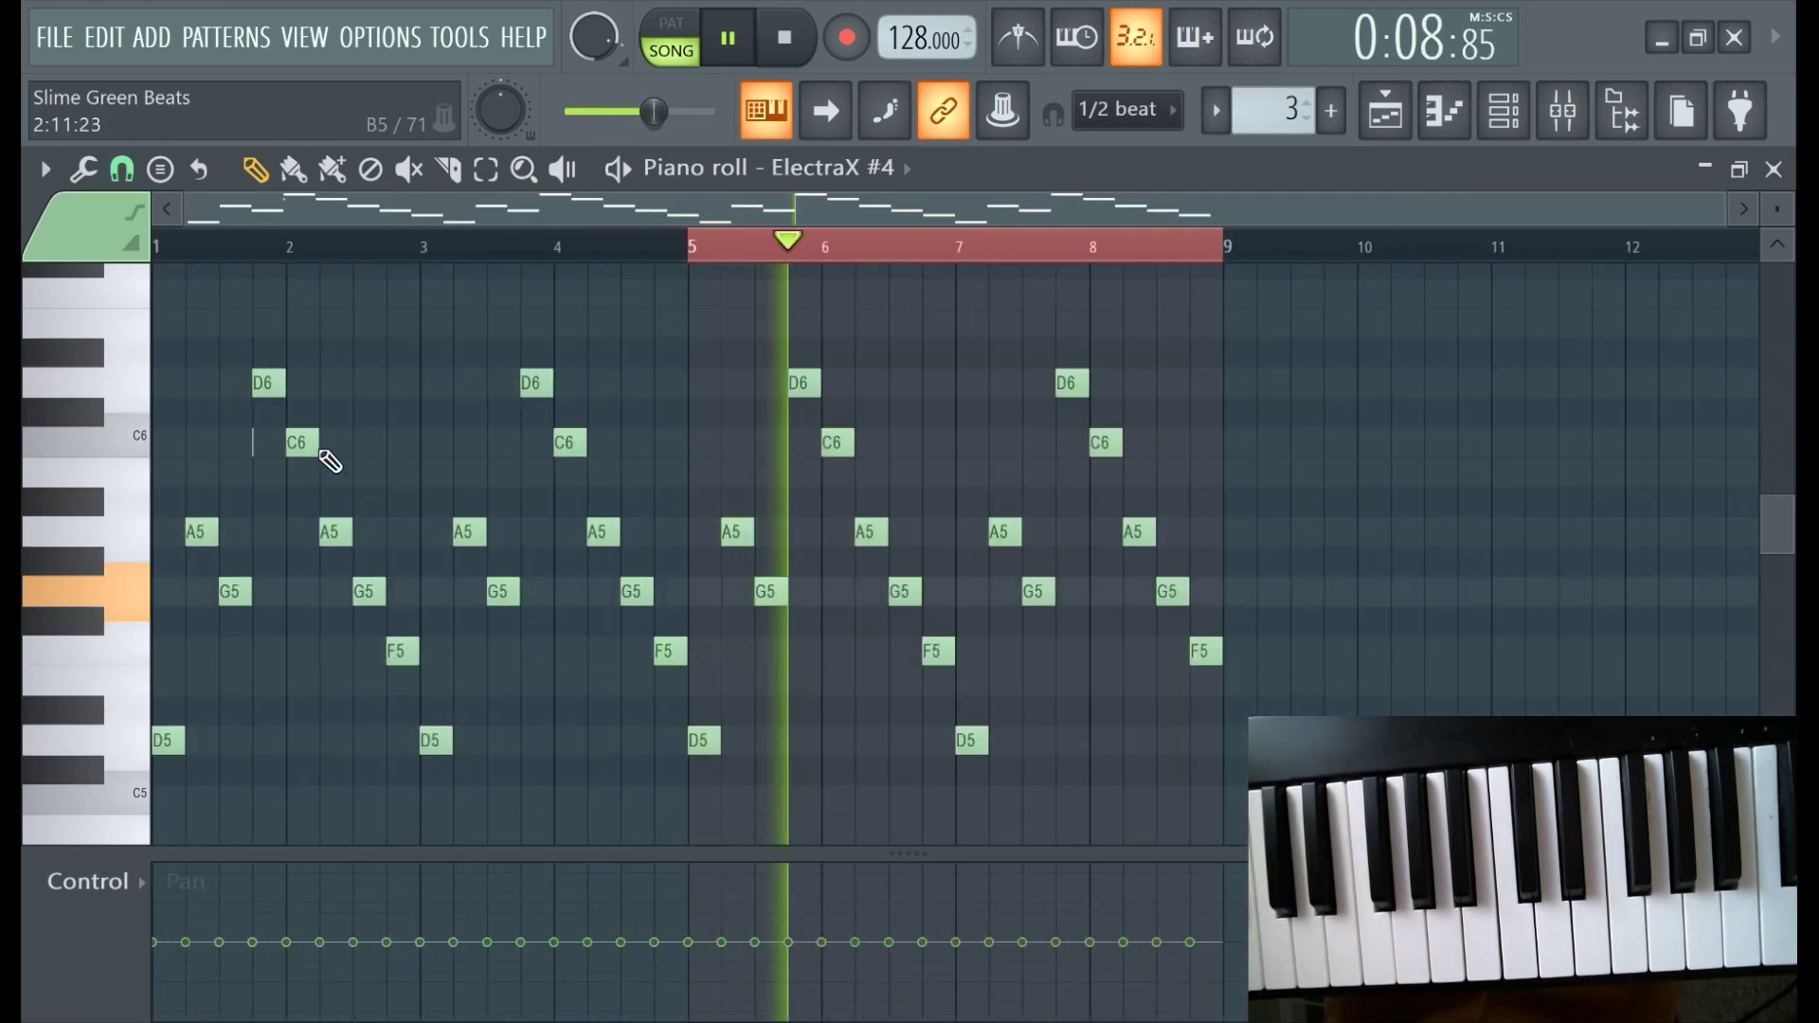
Raise the last F5 note at the end of bar 8 in Pattern 3 to A5.
scroll(822, 622, up, 2)
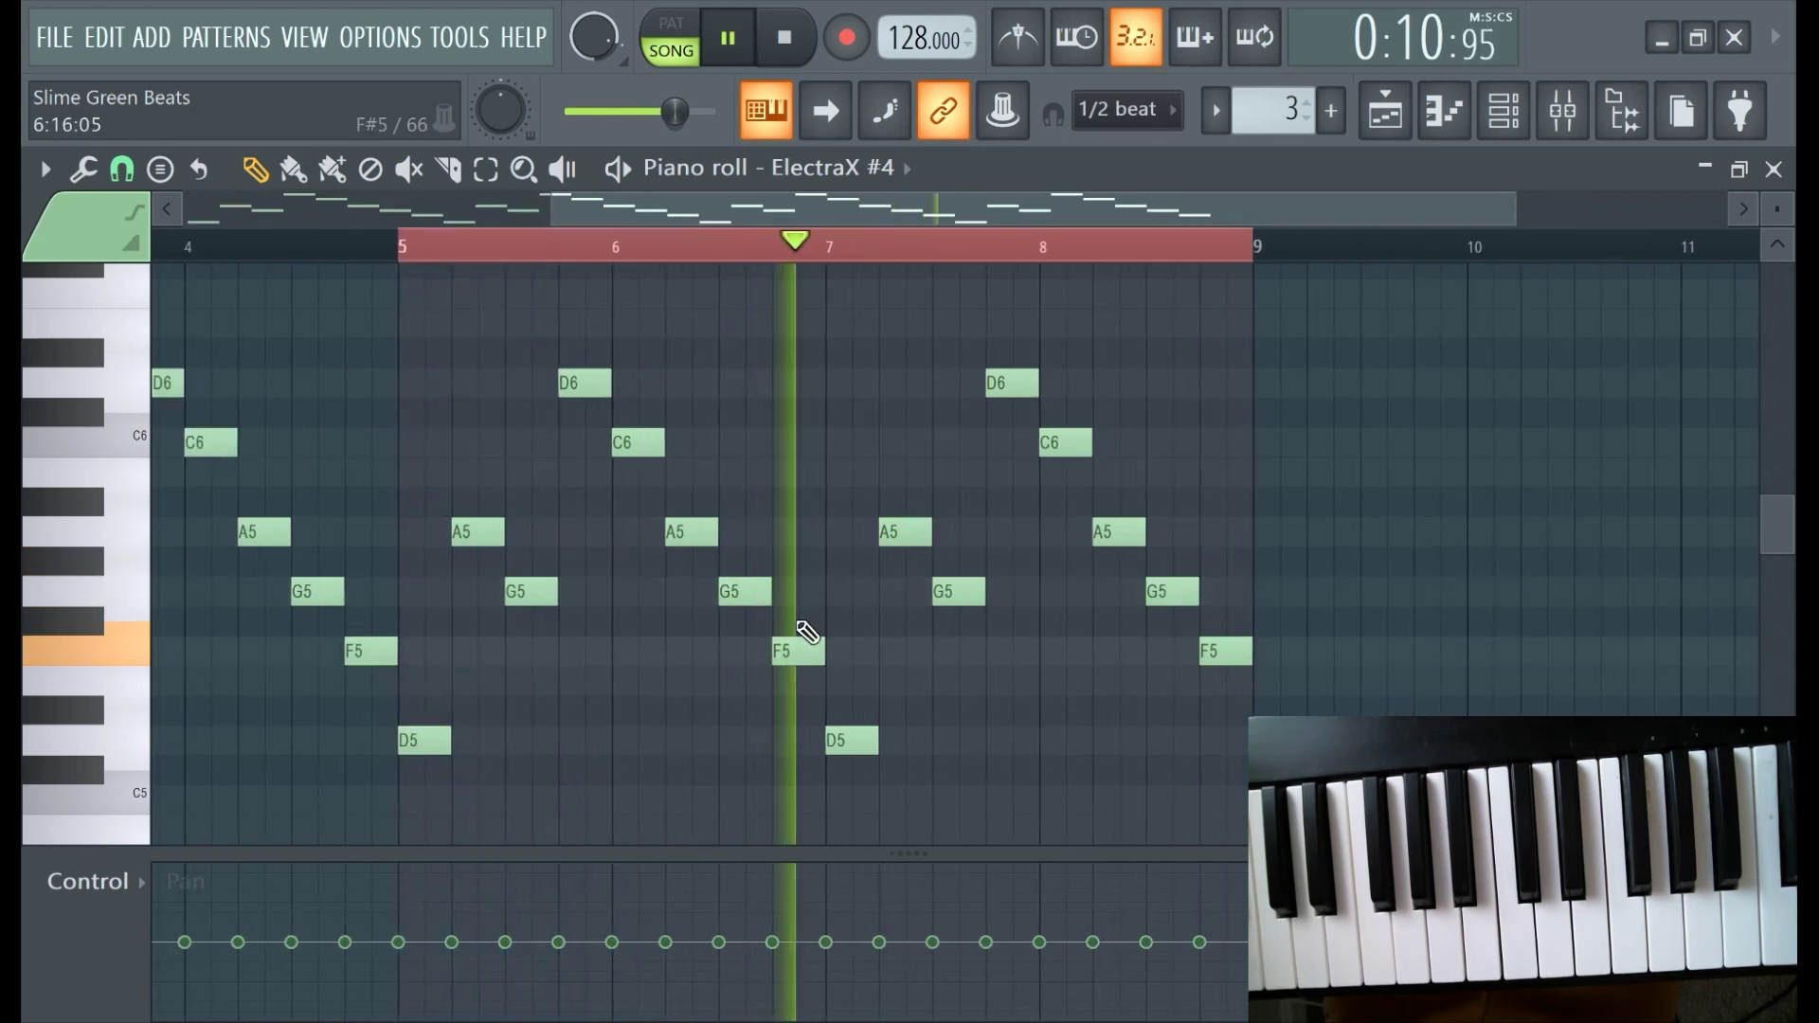
scroll(1169, 486, up, 1)
scroll(1247, 600, up, 1)
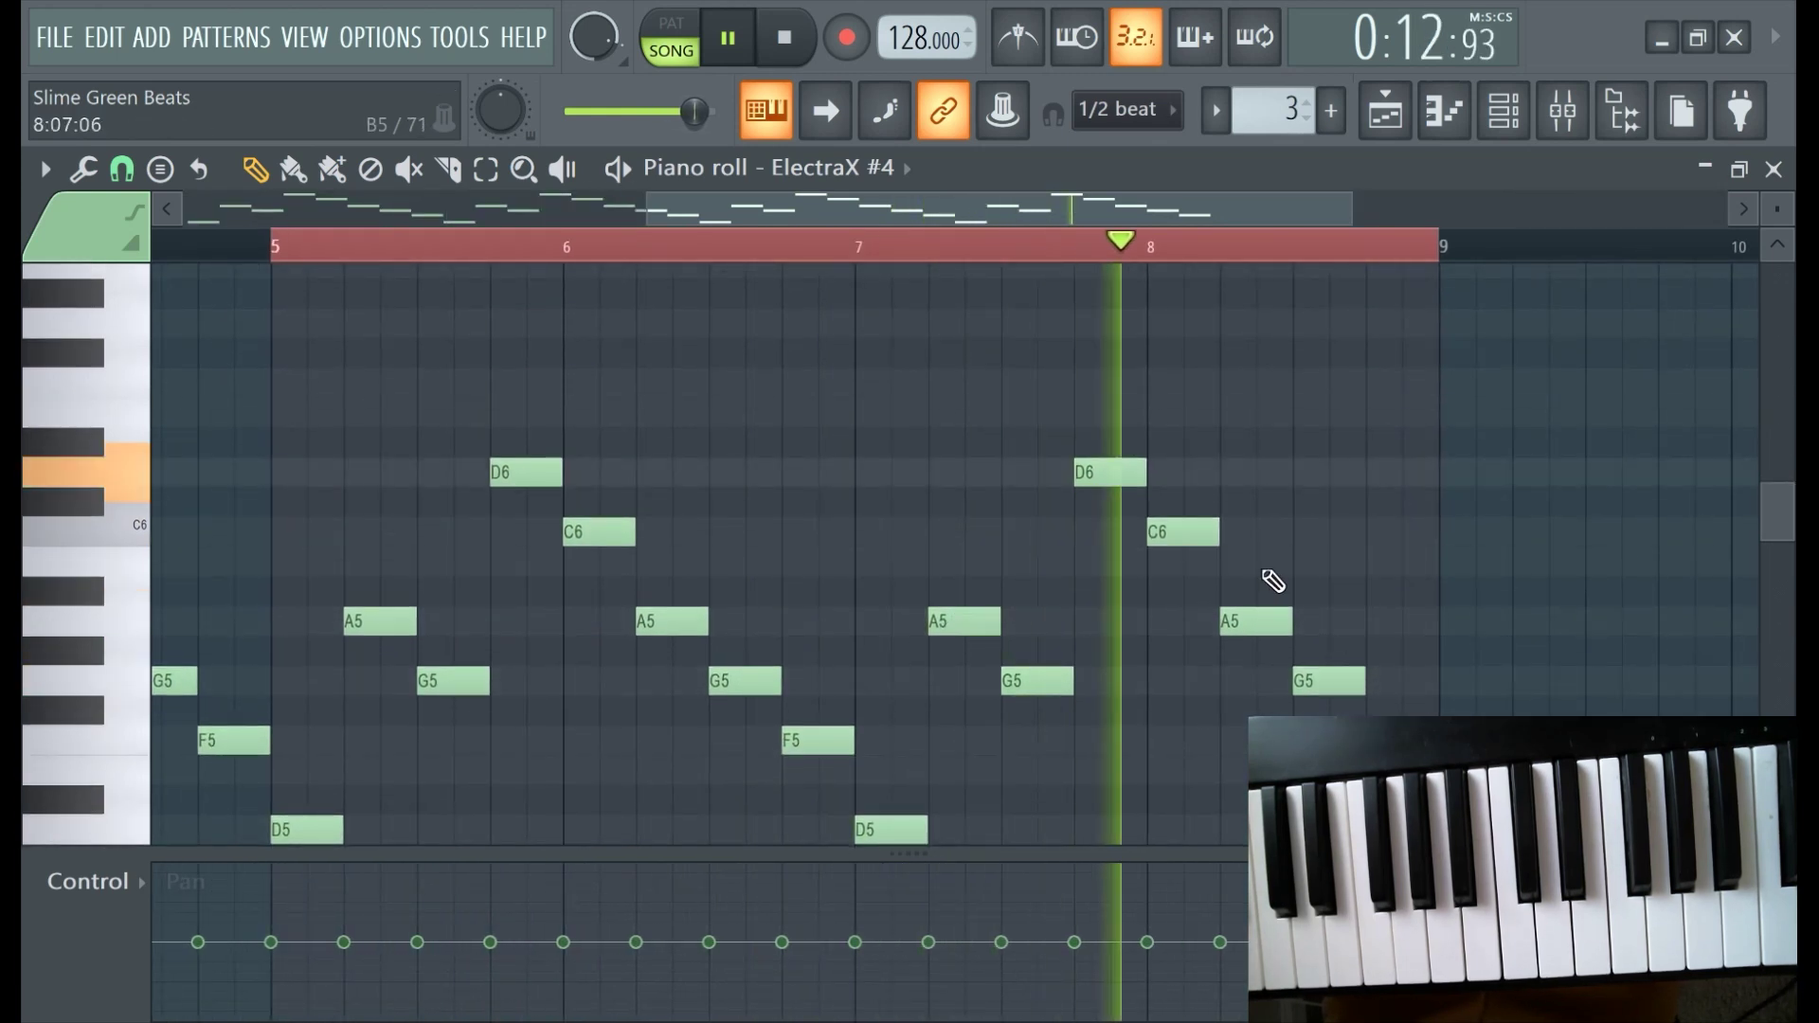
scroll(1321, 583, down, 3)
click(1381, 472)
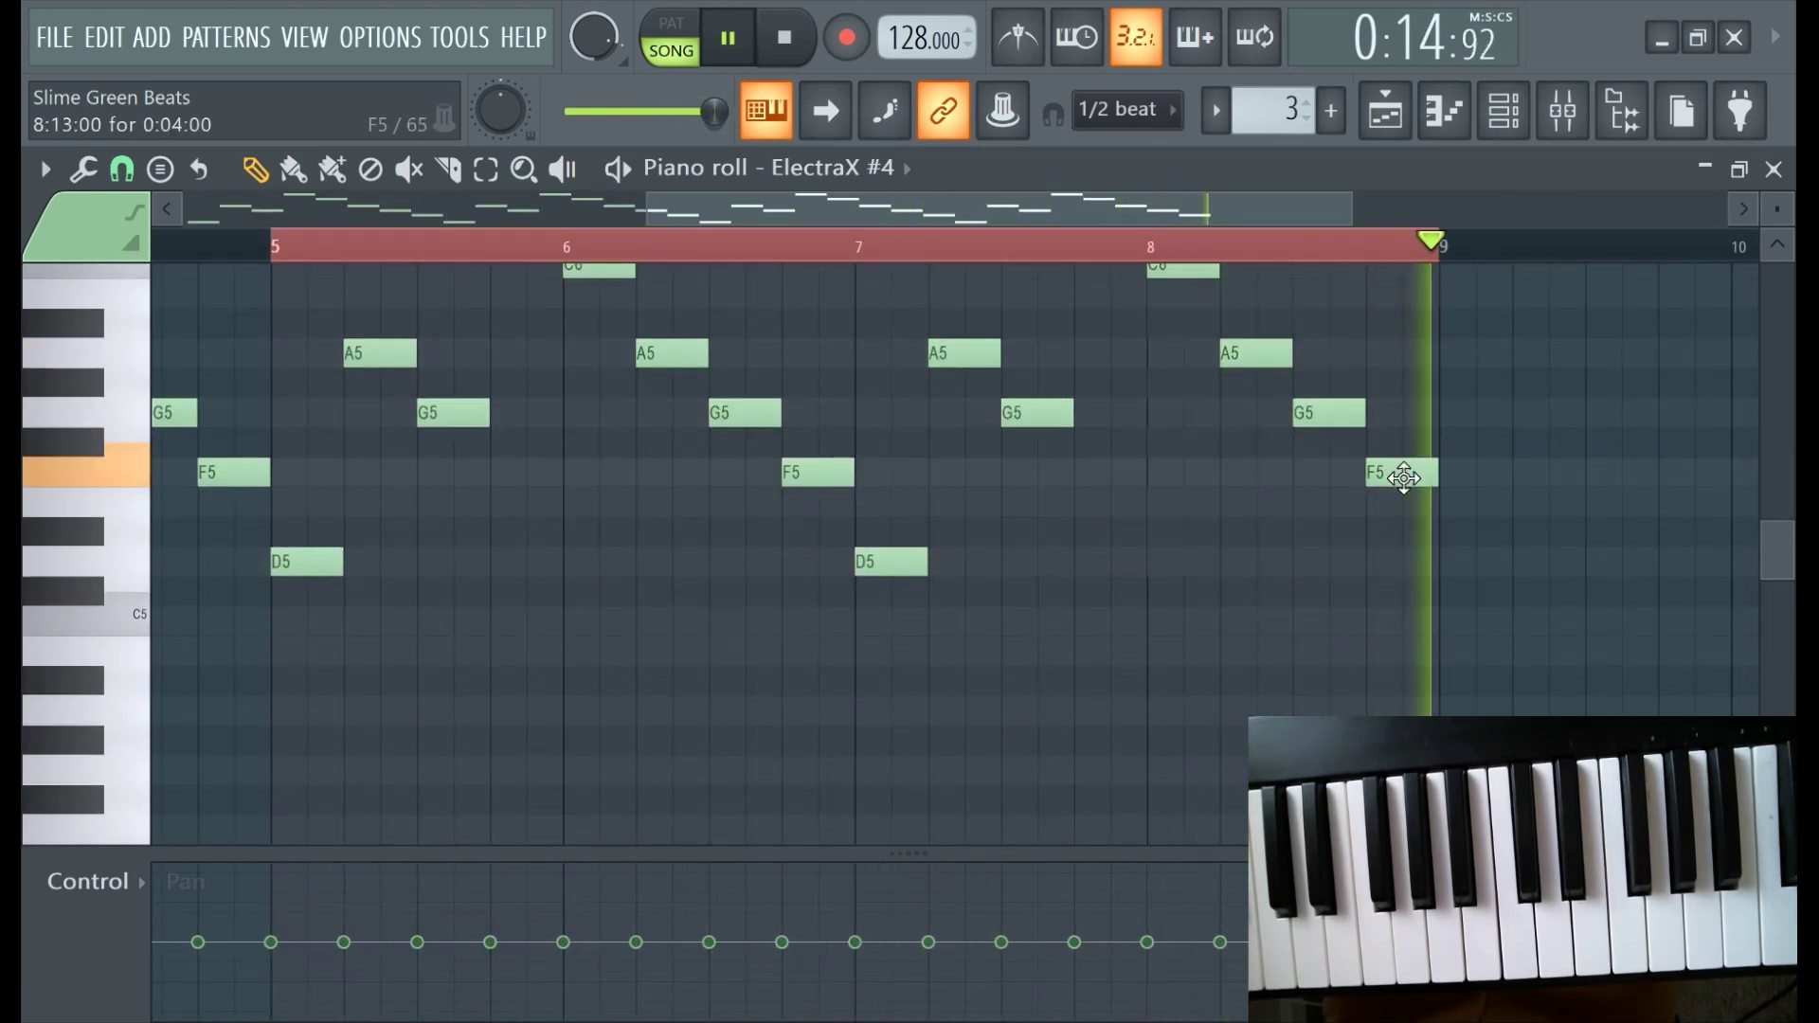
drag(1392, 471, 1409, 345)
scroll(1039, 467, down, 3)
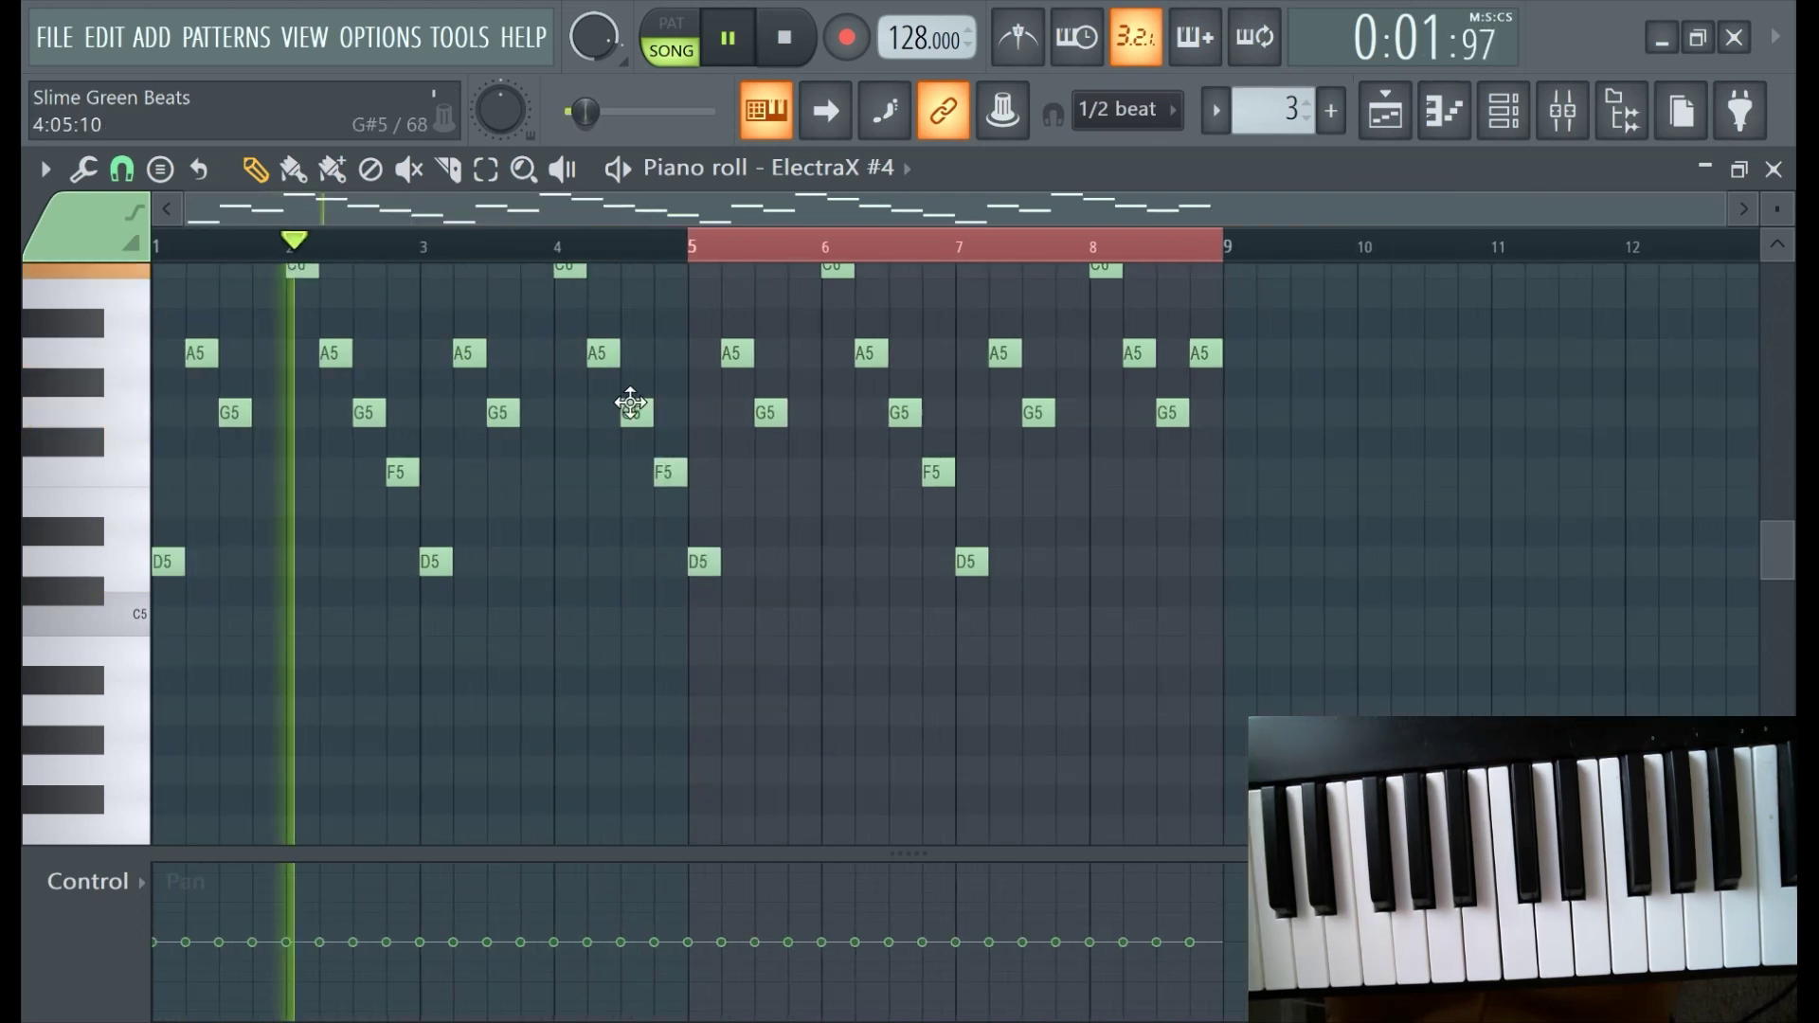
Randomize the levels of all Pattern 3 notes with the same slight variation settings.
key(ctrl+a)
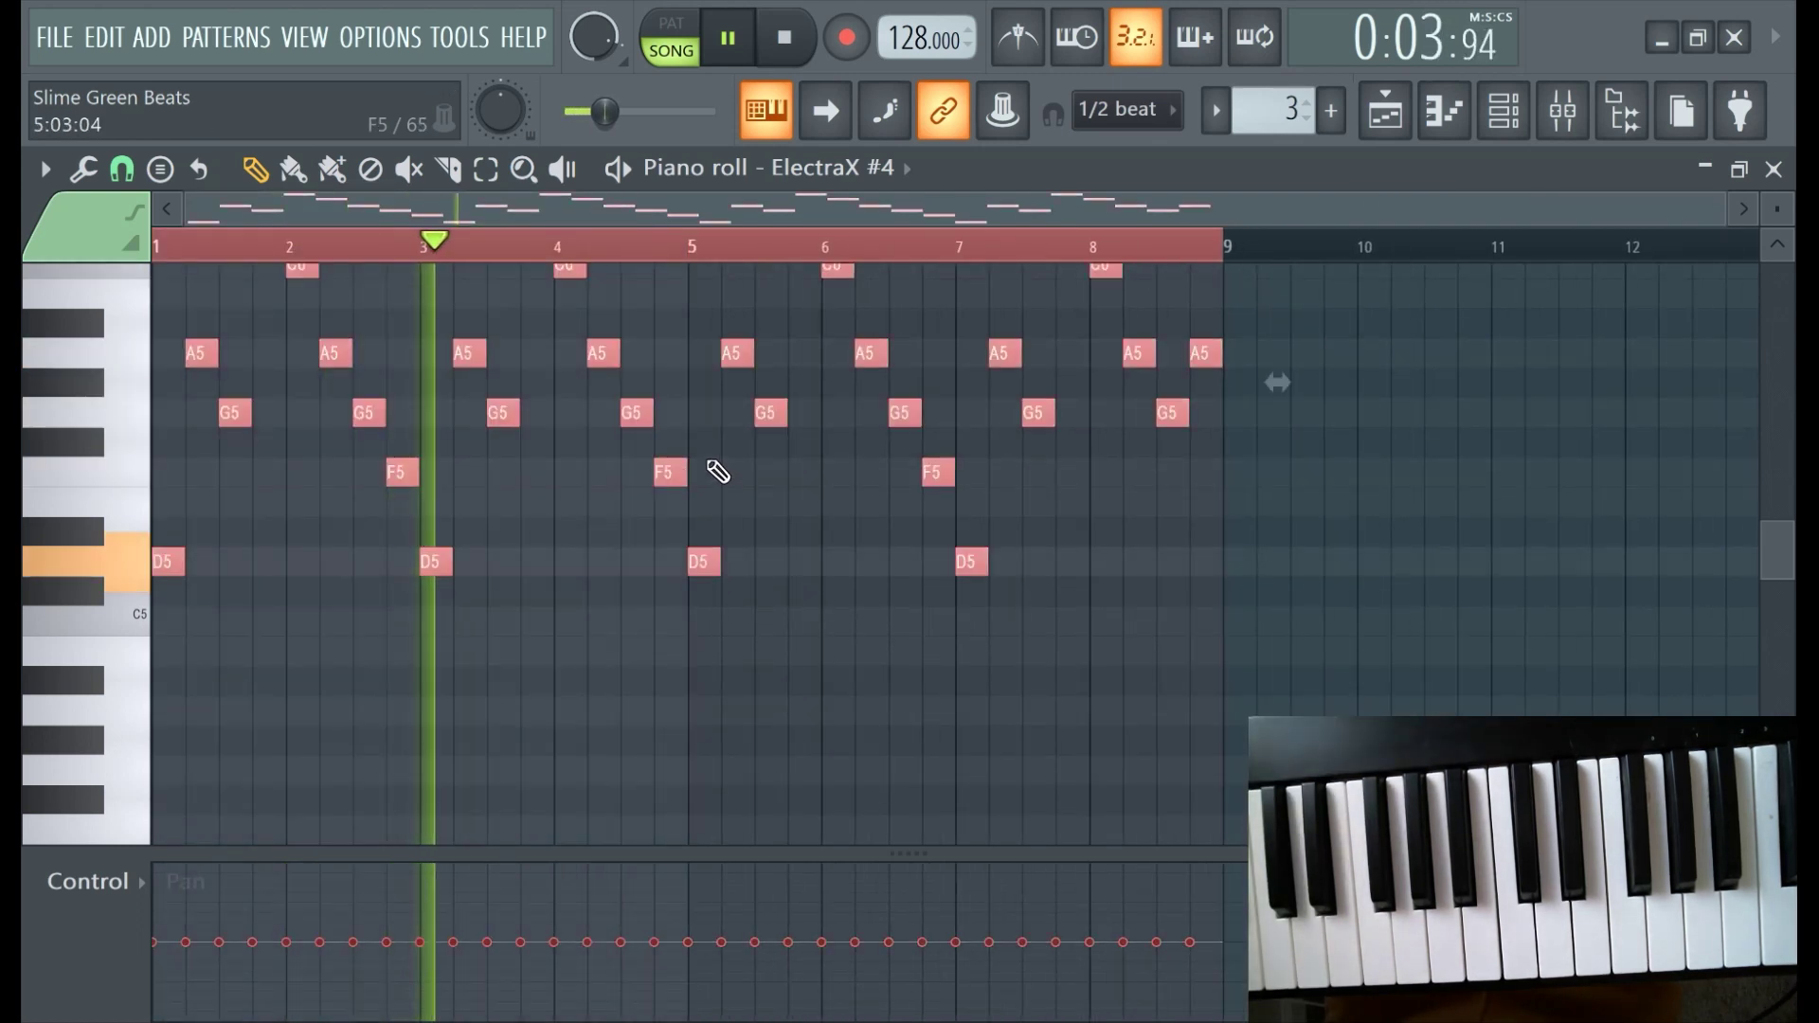
key(alt+r)
click(1084, 863)
scroll(732, 526, up, 2)
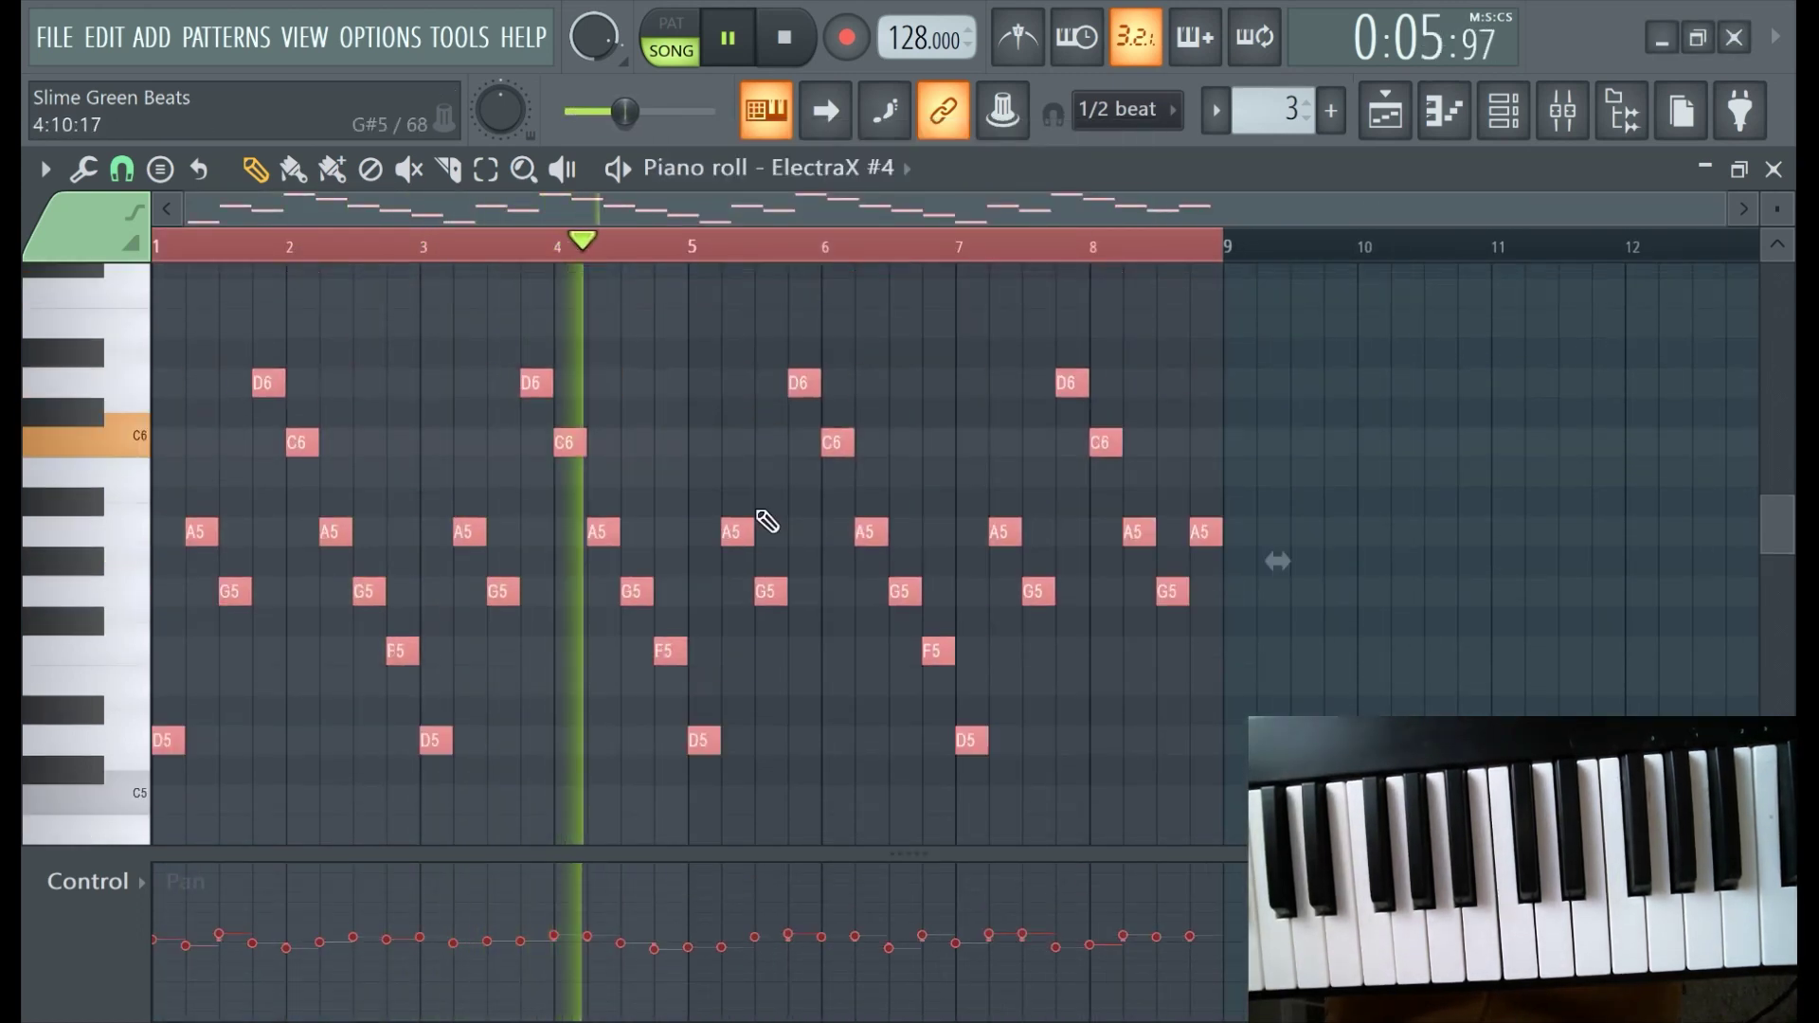
scroll(771, 481, up, 2)
scroll(771, 485, down, 2)
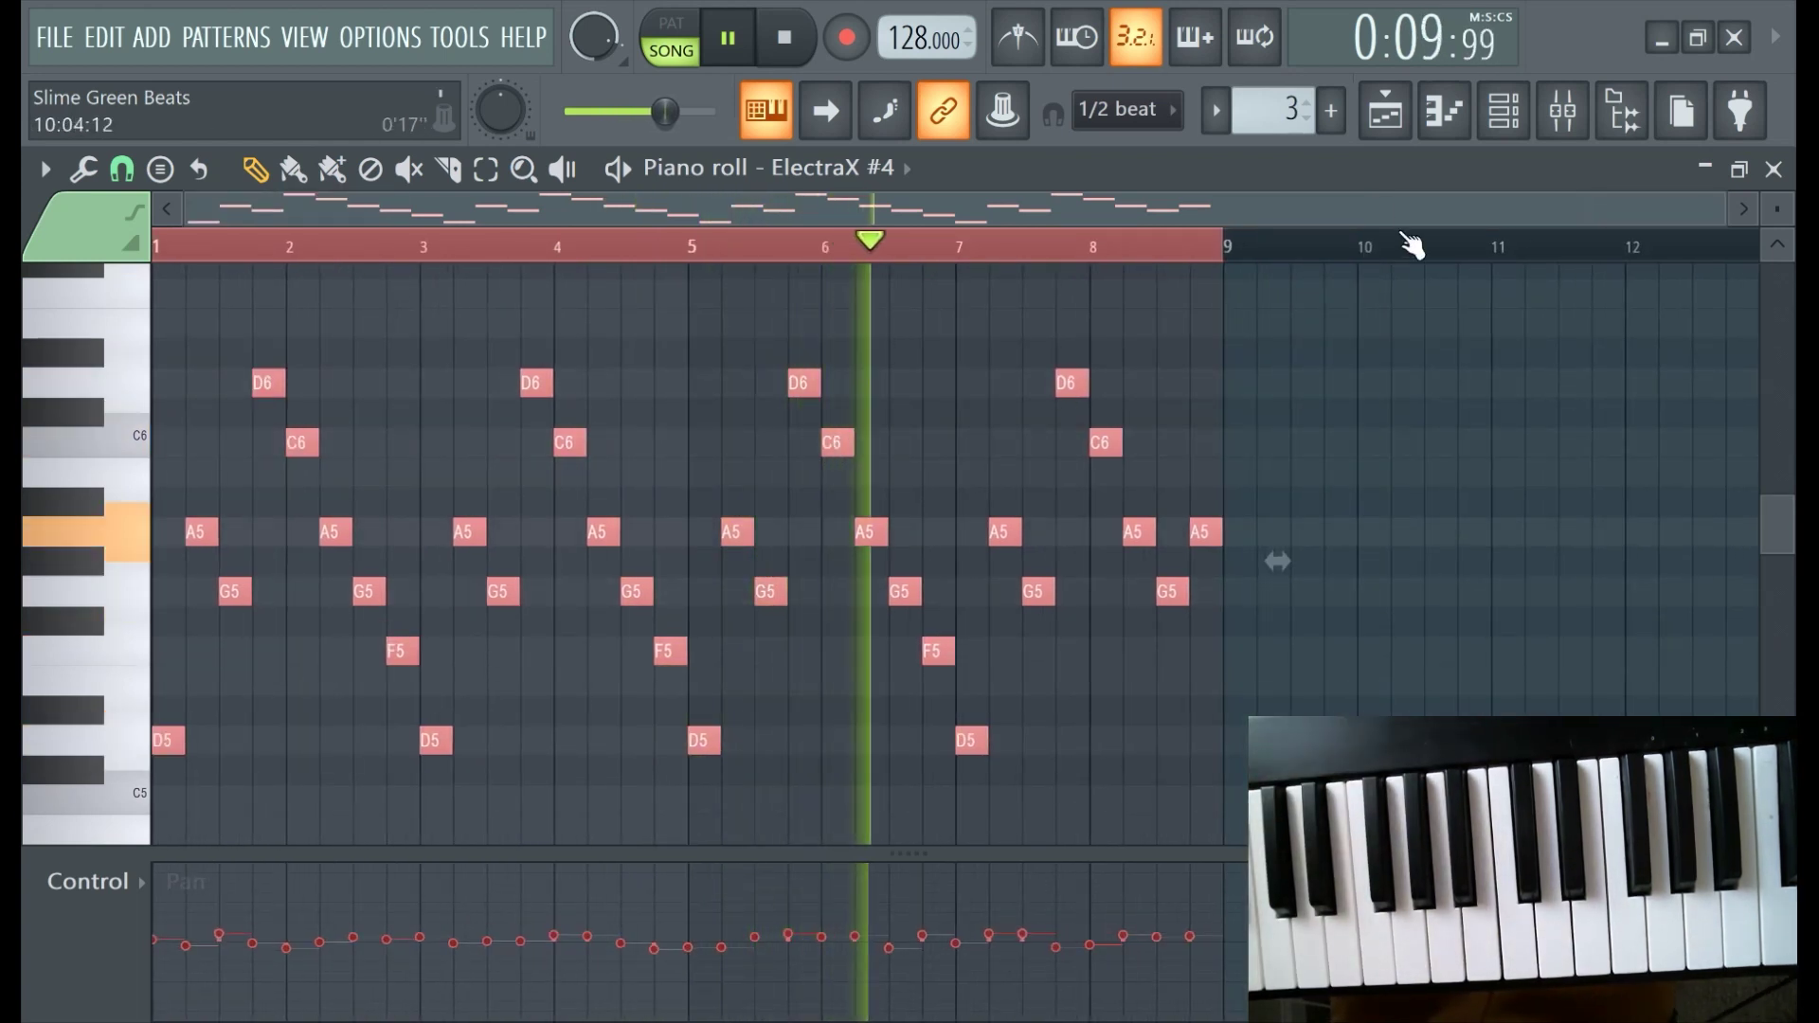
Create an empty Pattern 4 and place its clip at the start of Track 4 in the playlist.
click(1331, 111)
click(1370, 154)
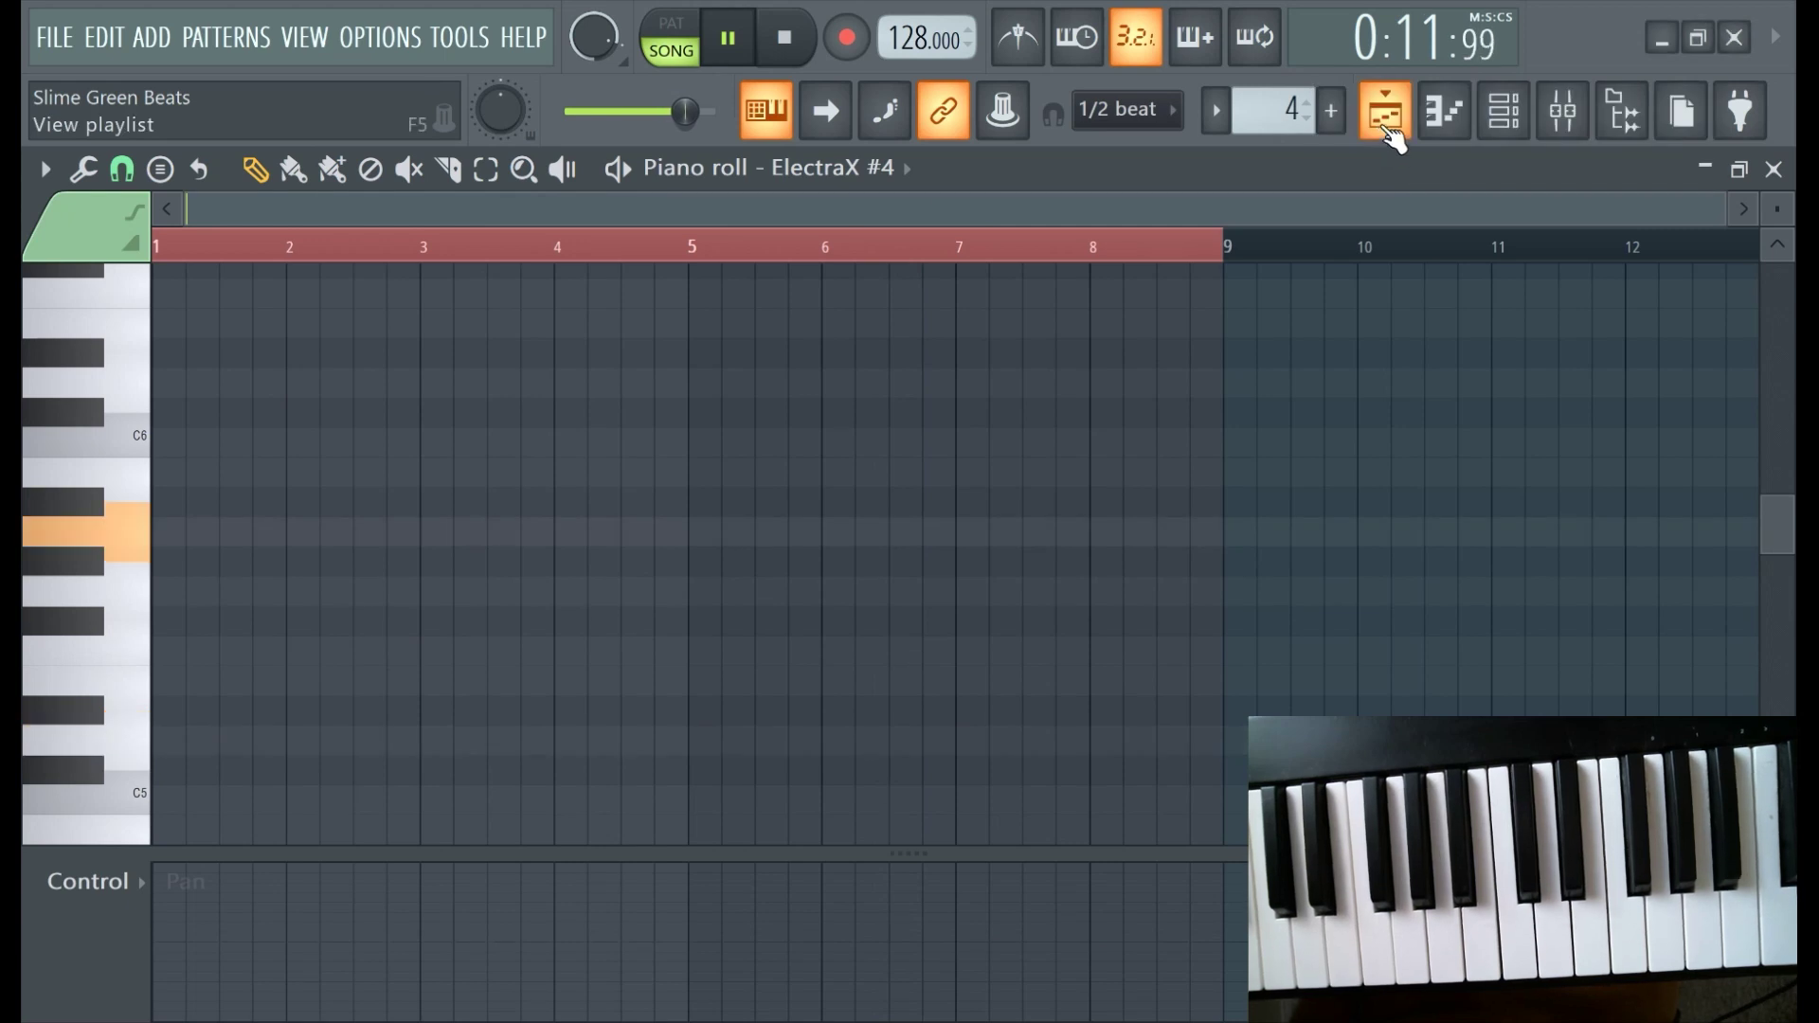
click(1385, 111)
click(265, 635)
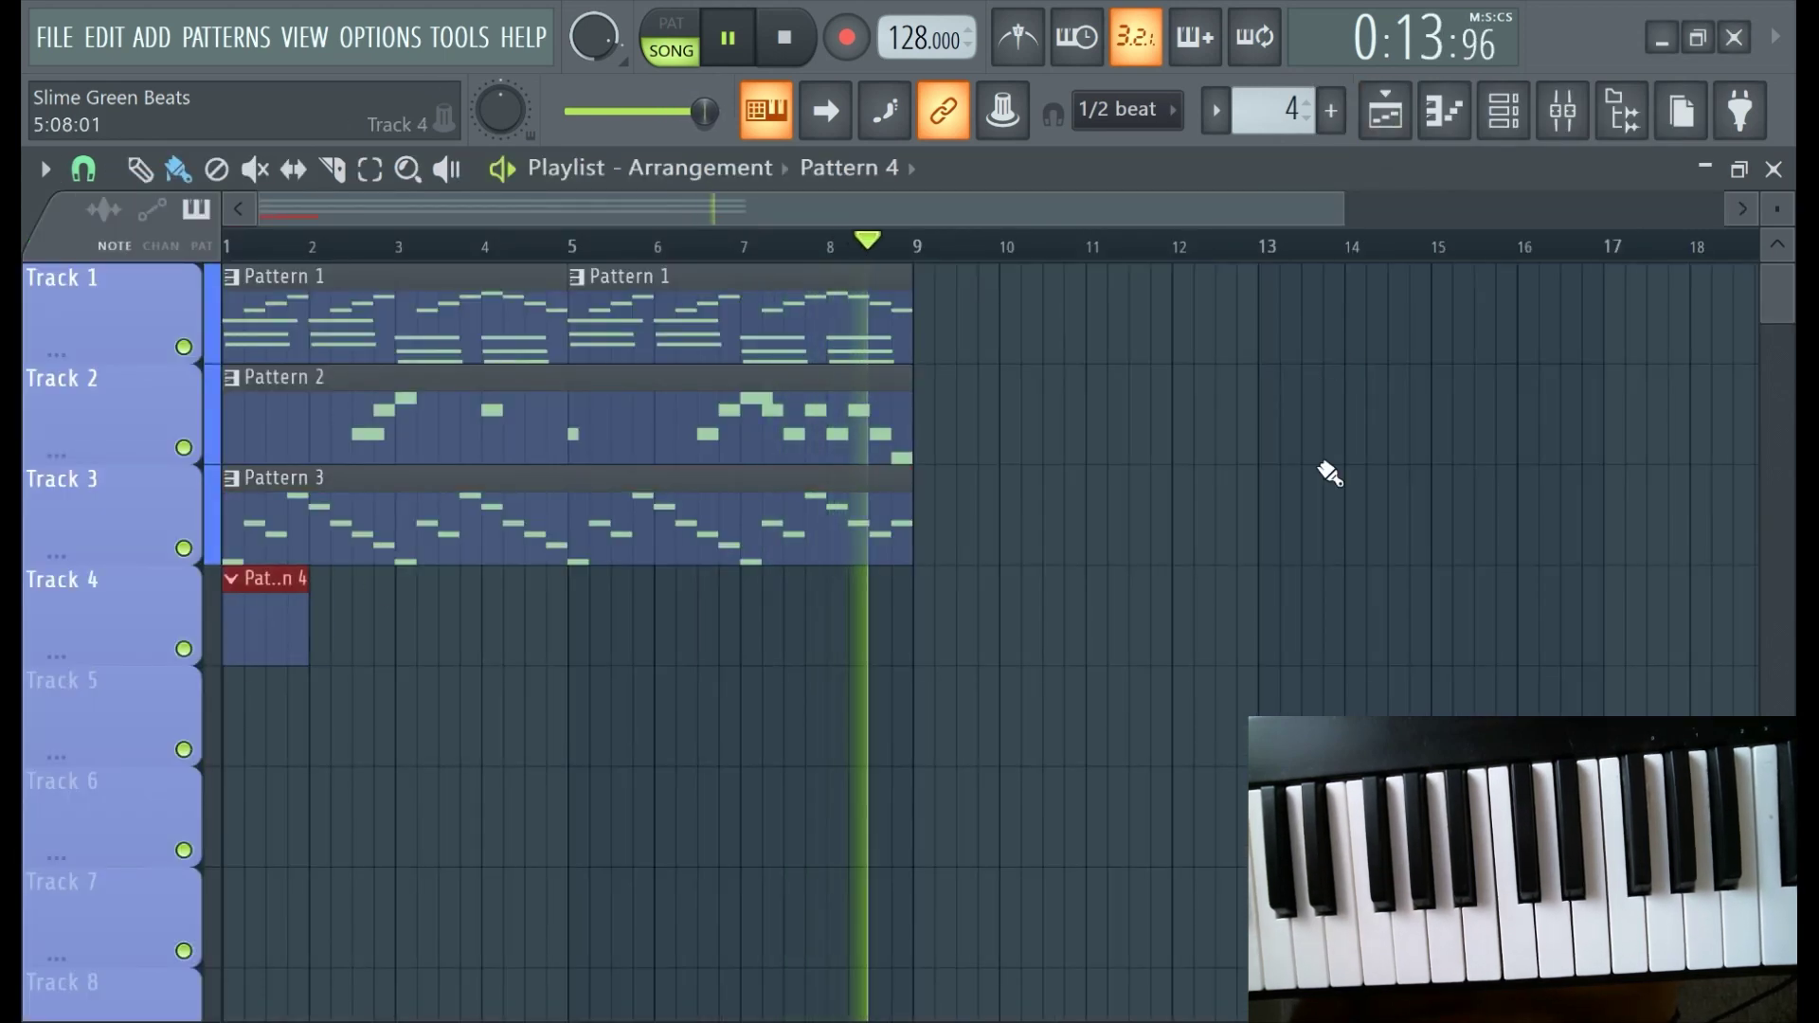
Route the ElectraX #4 channel to mixer track 9 and clone the channel.
click(1503, 111)
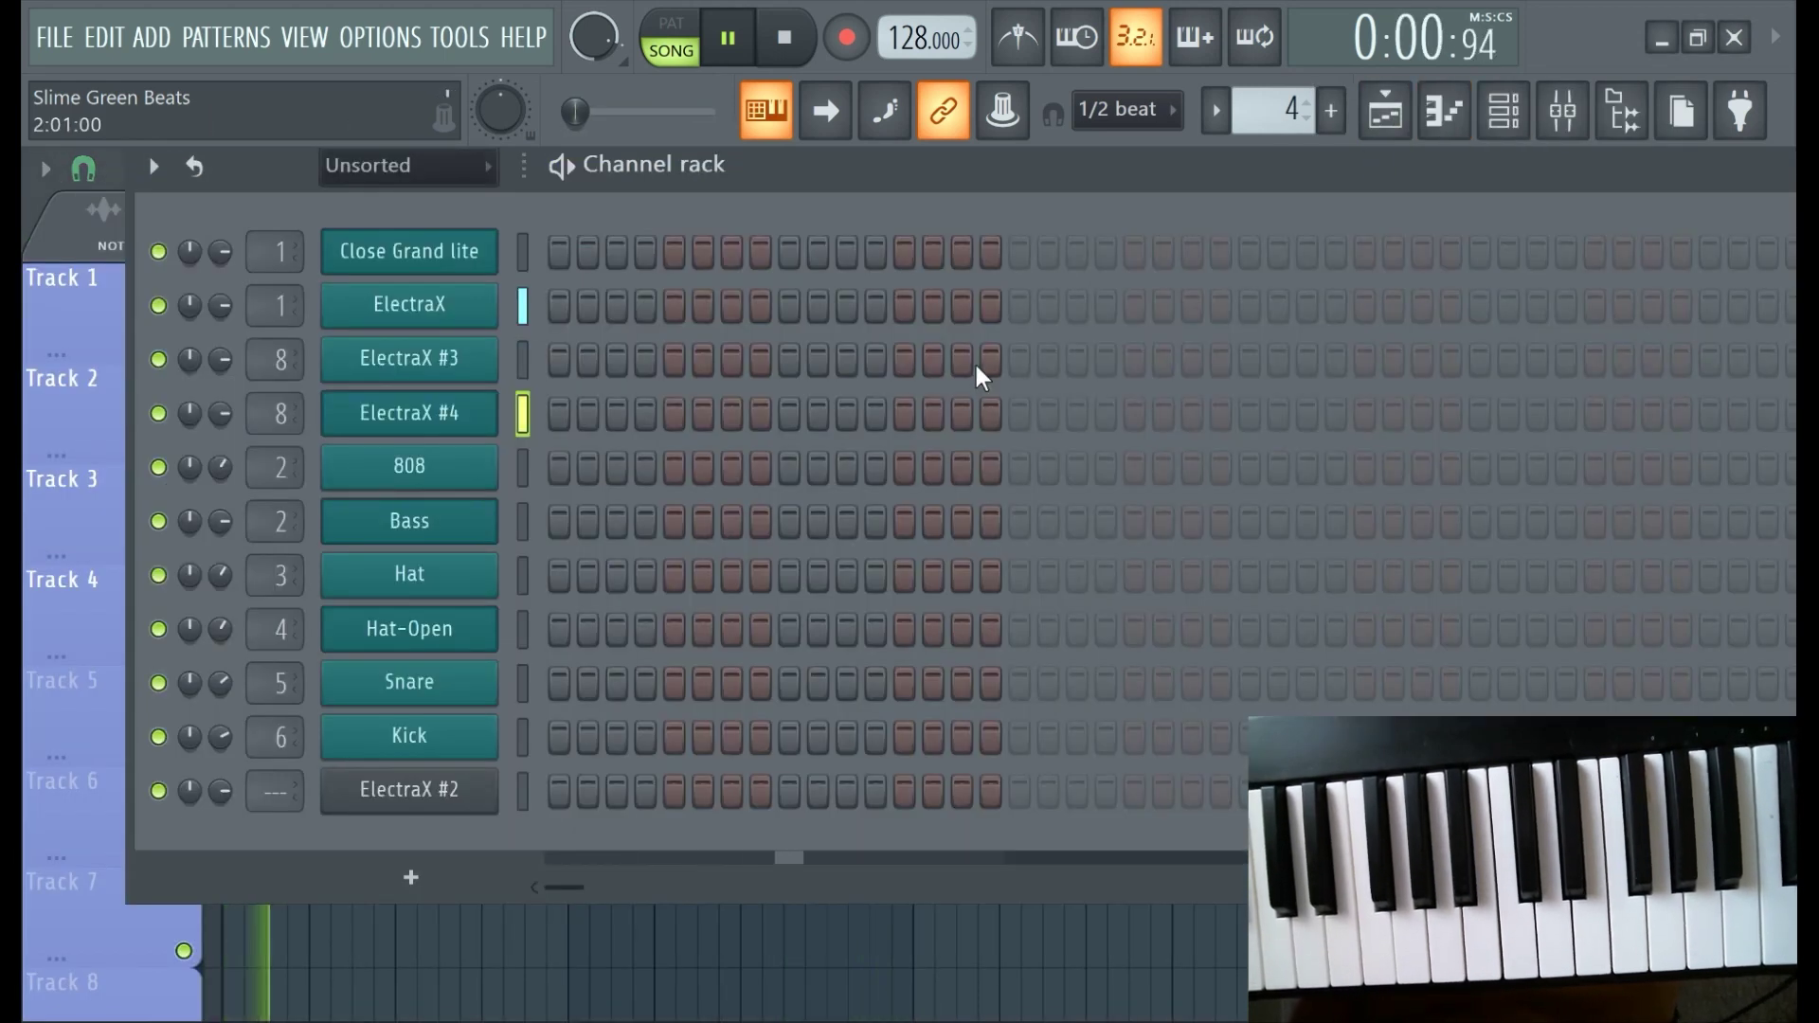
right_click(399, 415)
click(291, 416)
scroll(292, 417, up, 1)
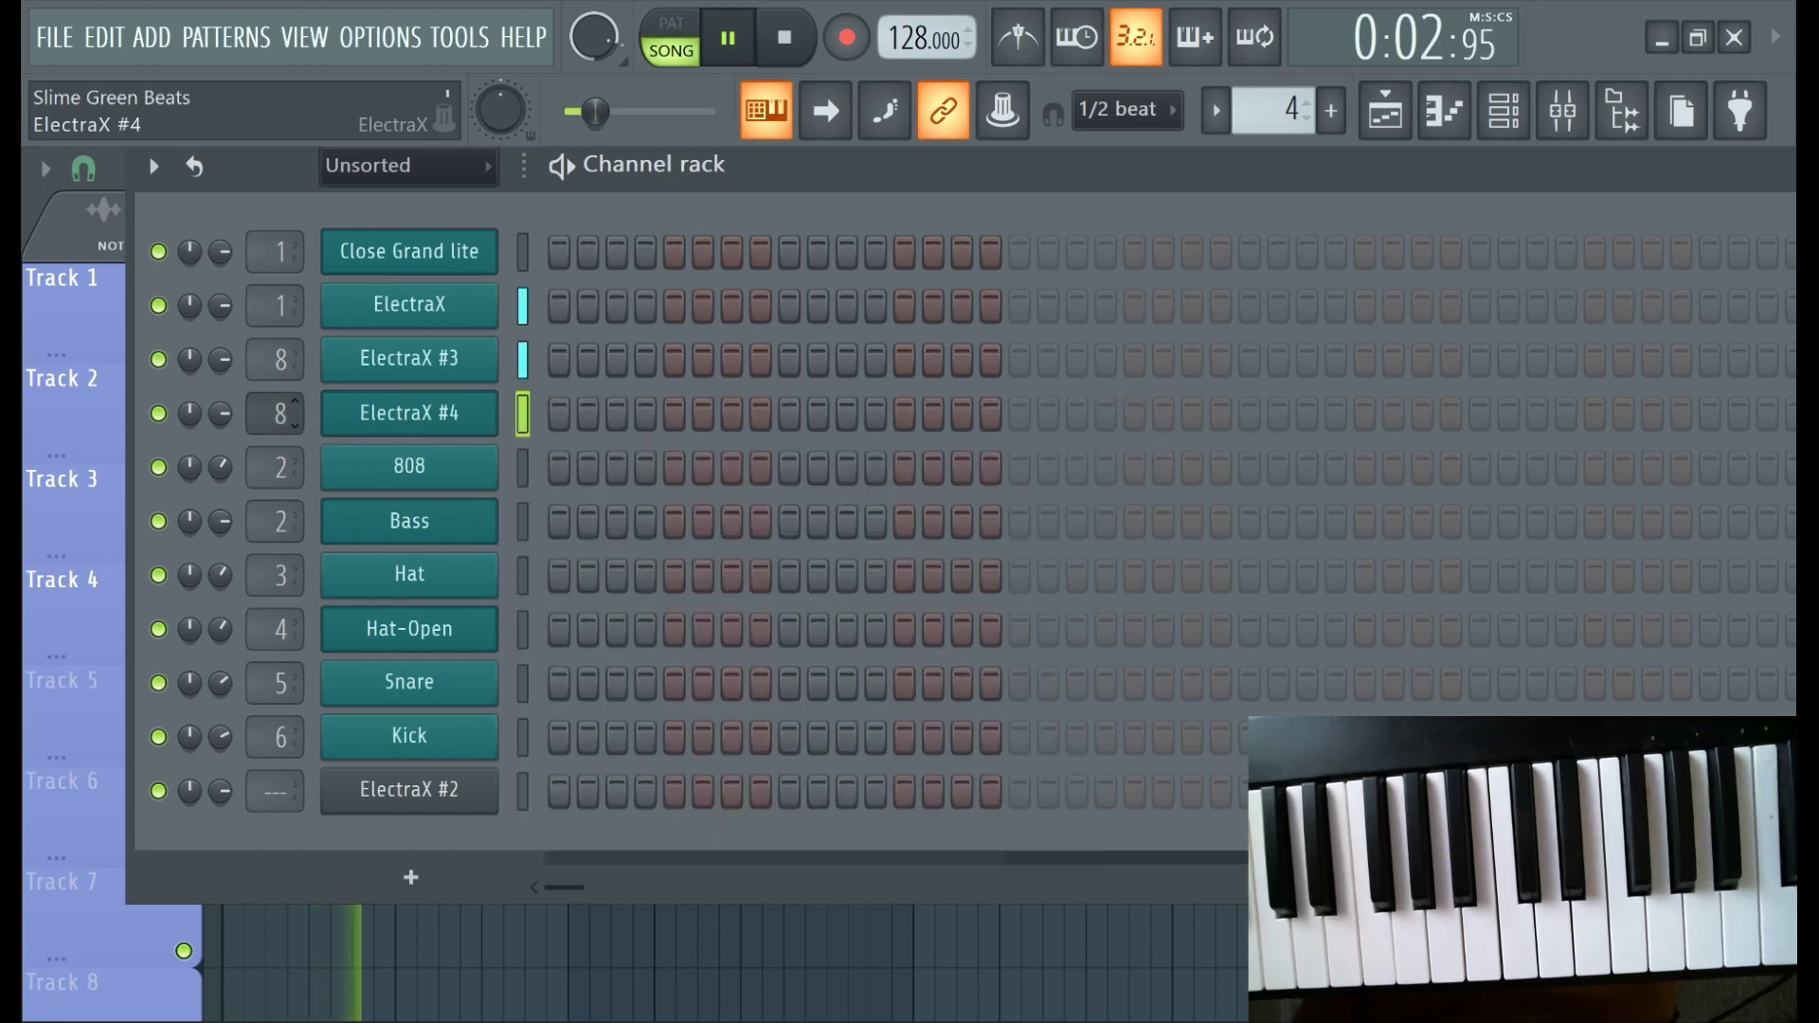
right_click(409, 421)
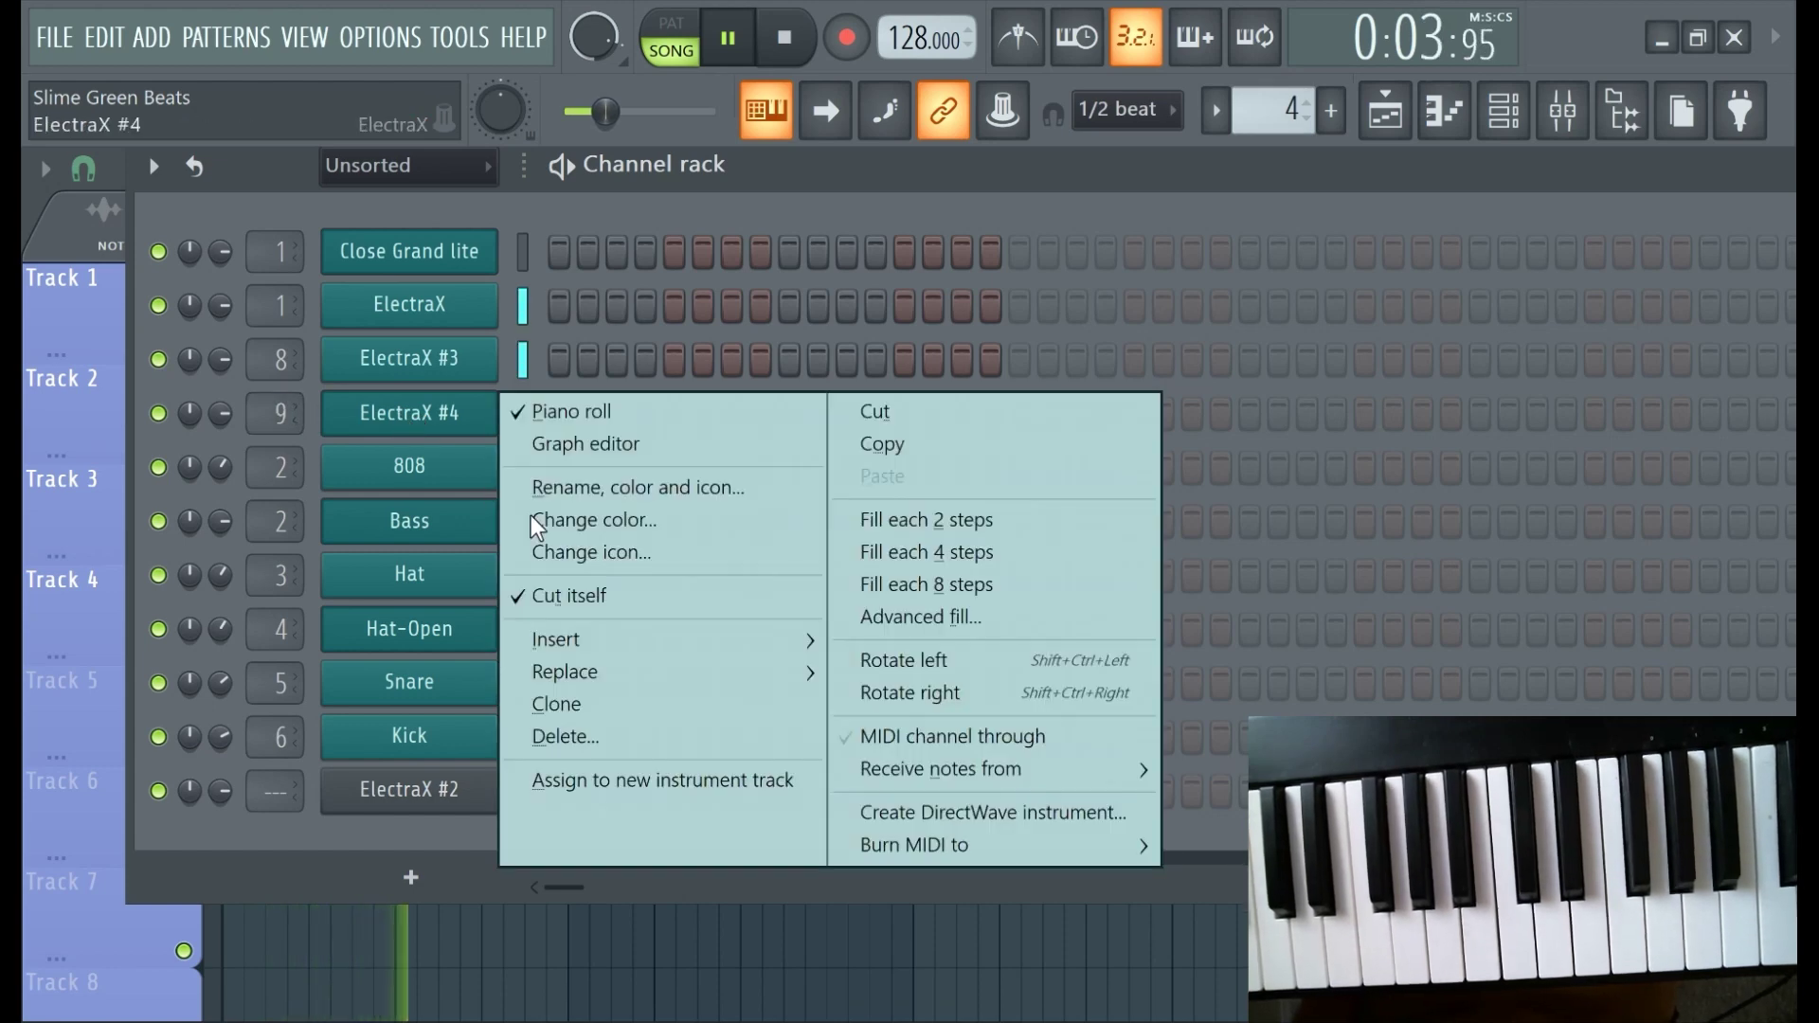
click(623, 703)
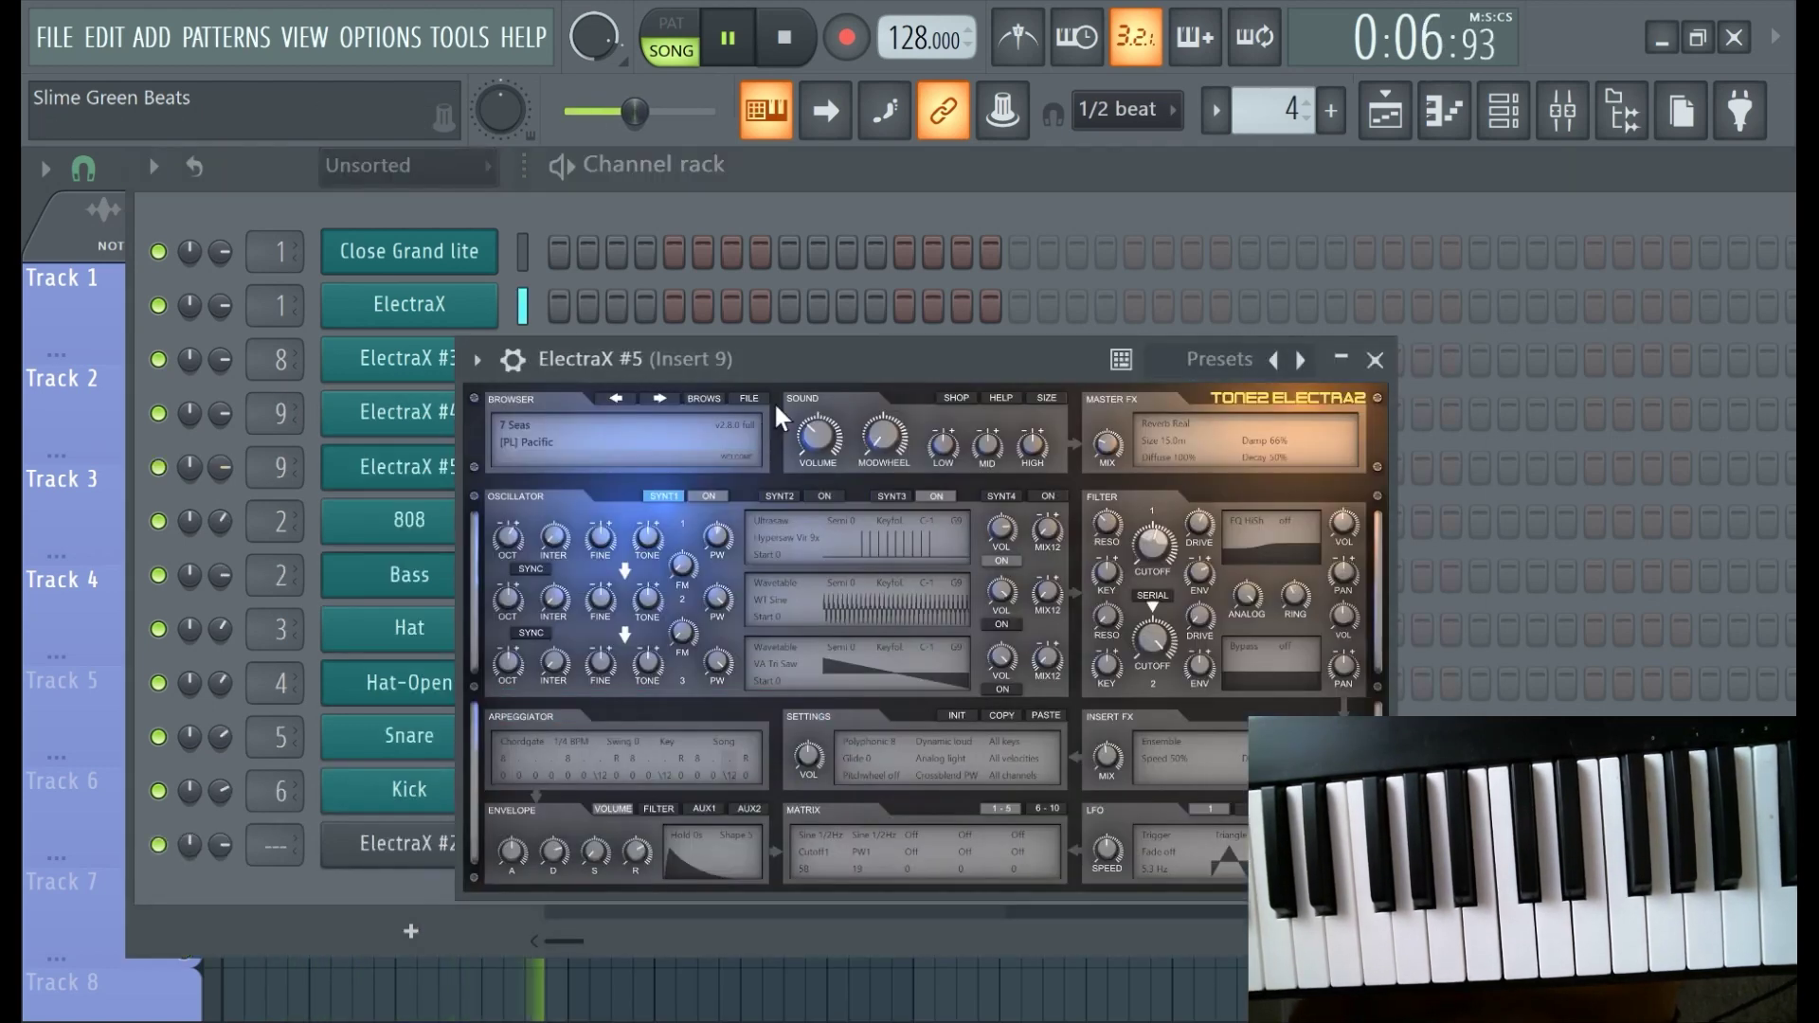
Audition the Elizabeth and Jug Blower patches of the 7 Seas bank in the new ElectraX clone and load [FL] Mist.
drag(803, 372, 793, 244)
click(706, 287)
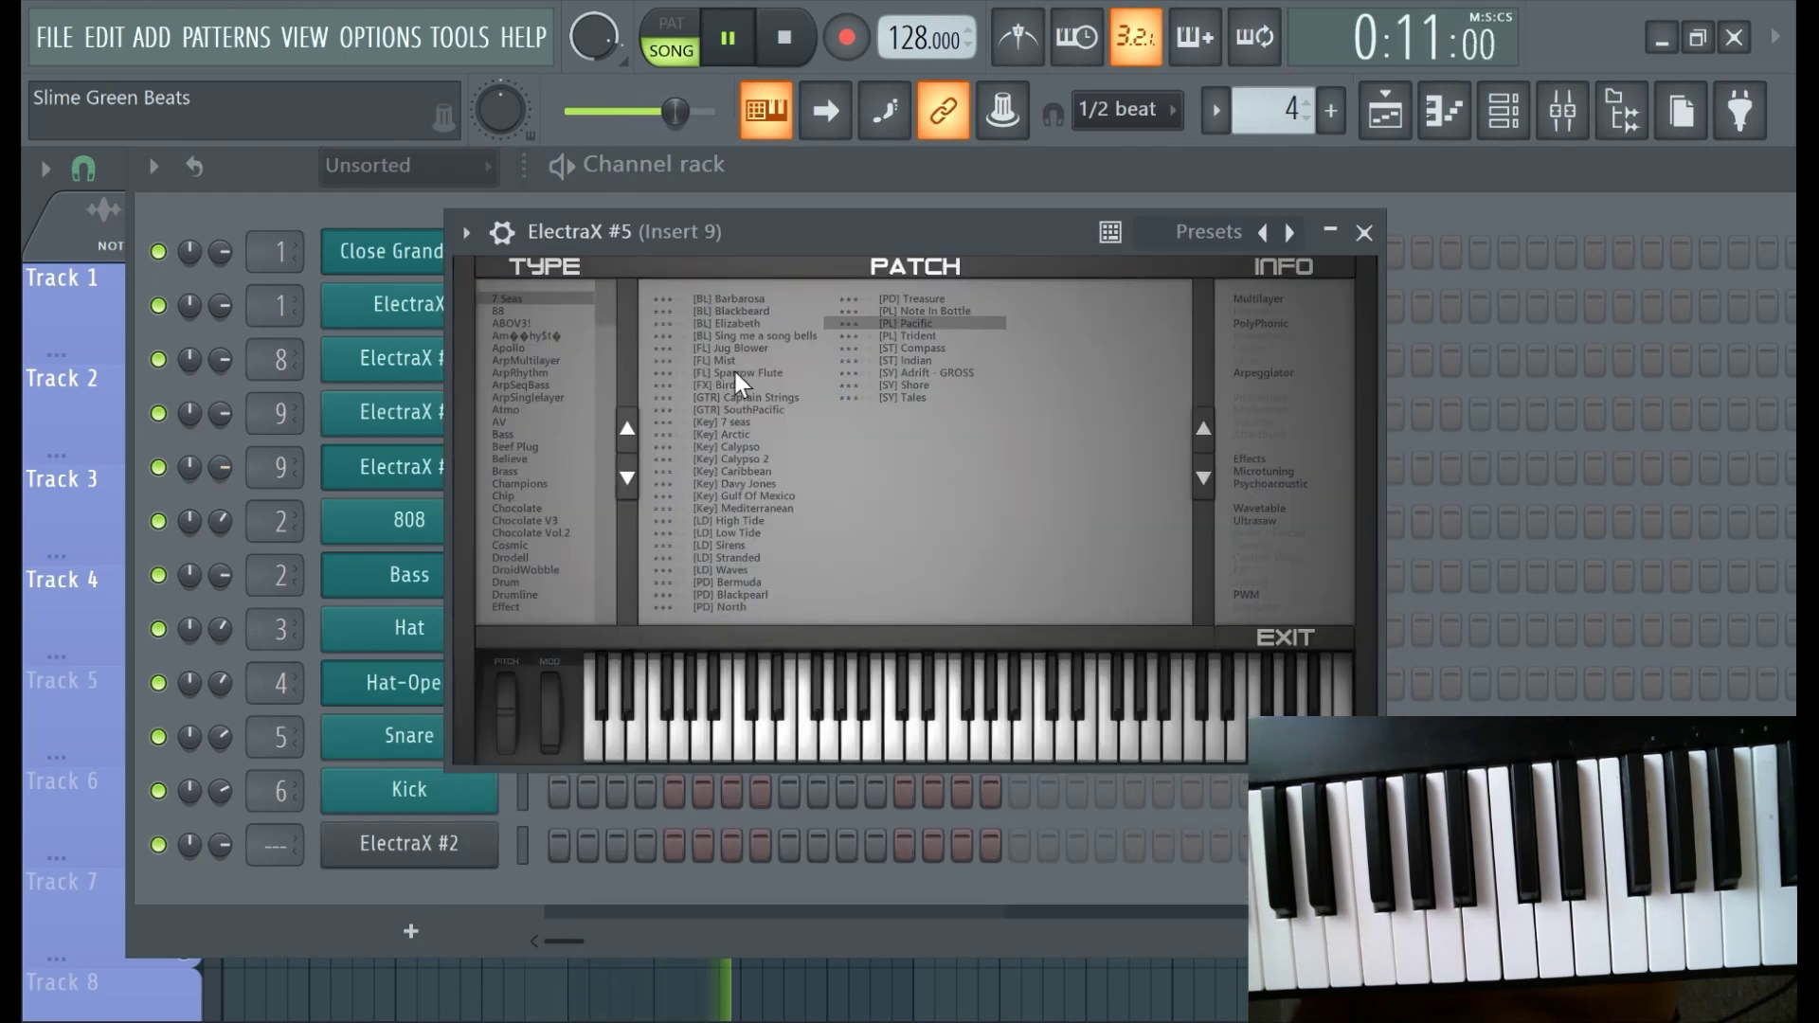
click(731, 325)
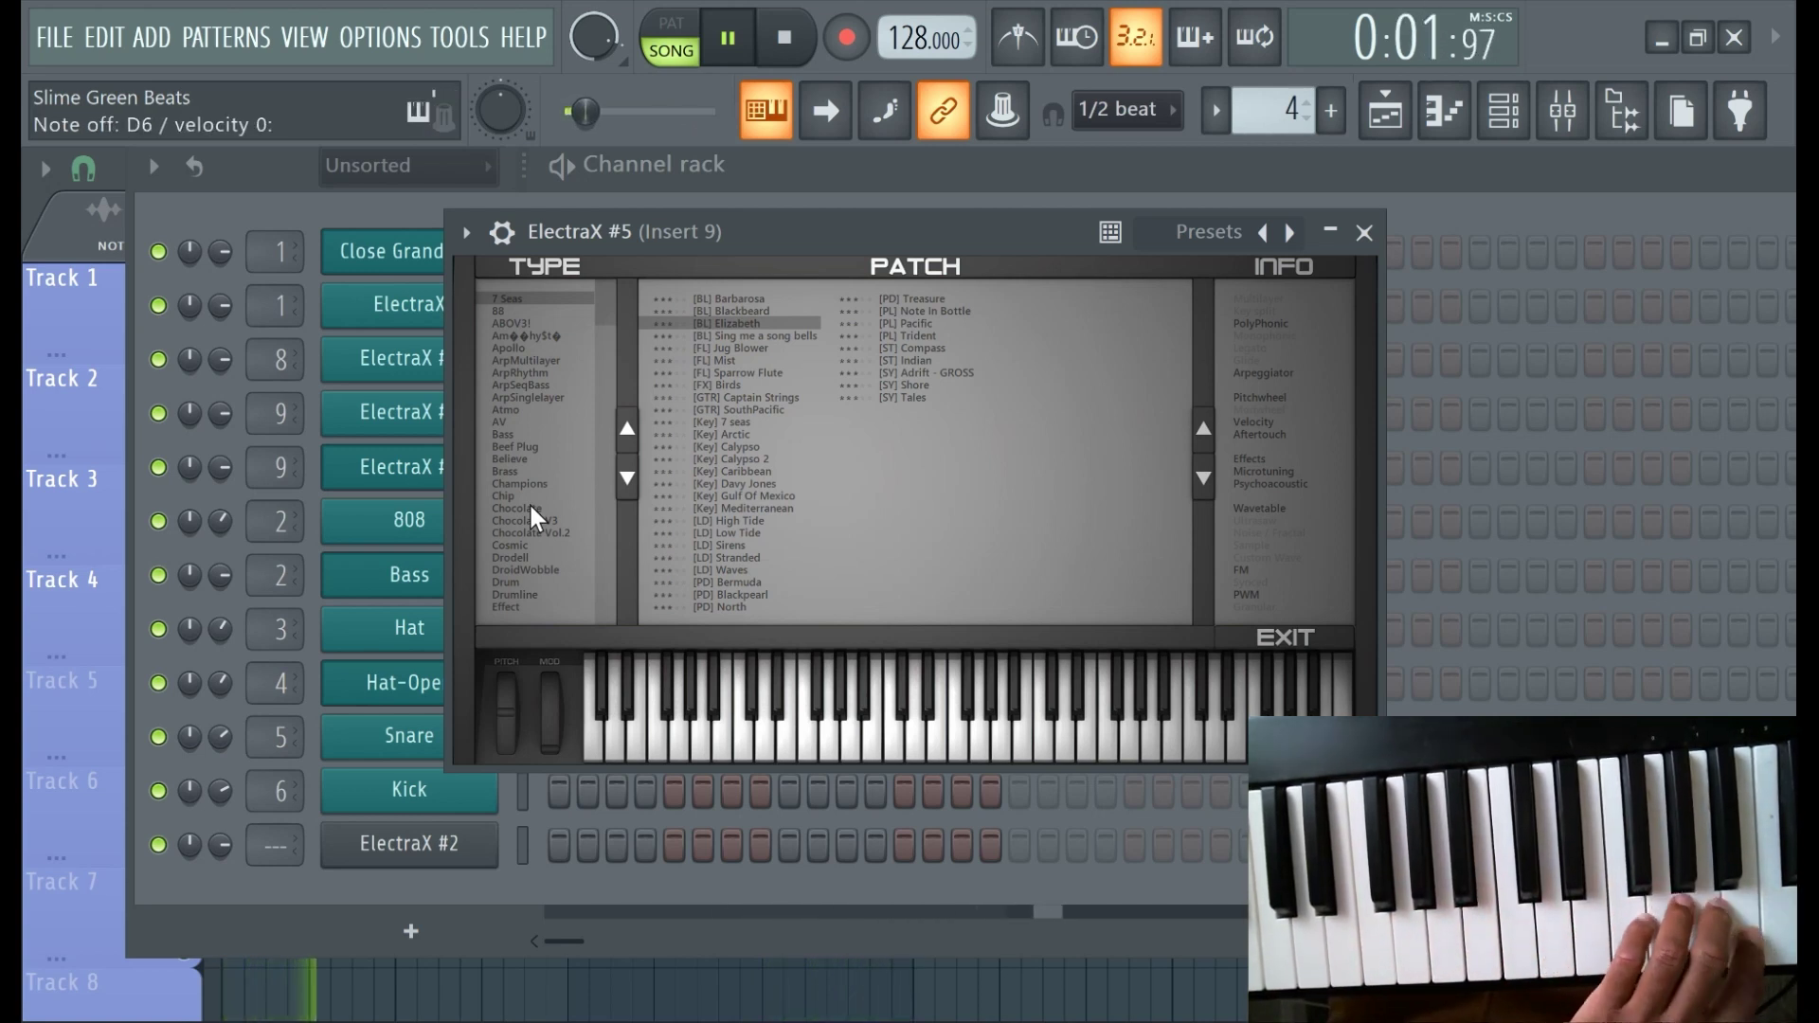
click(741, 350)
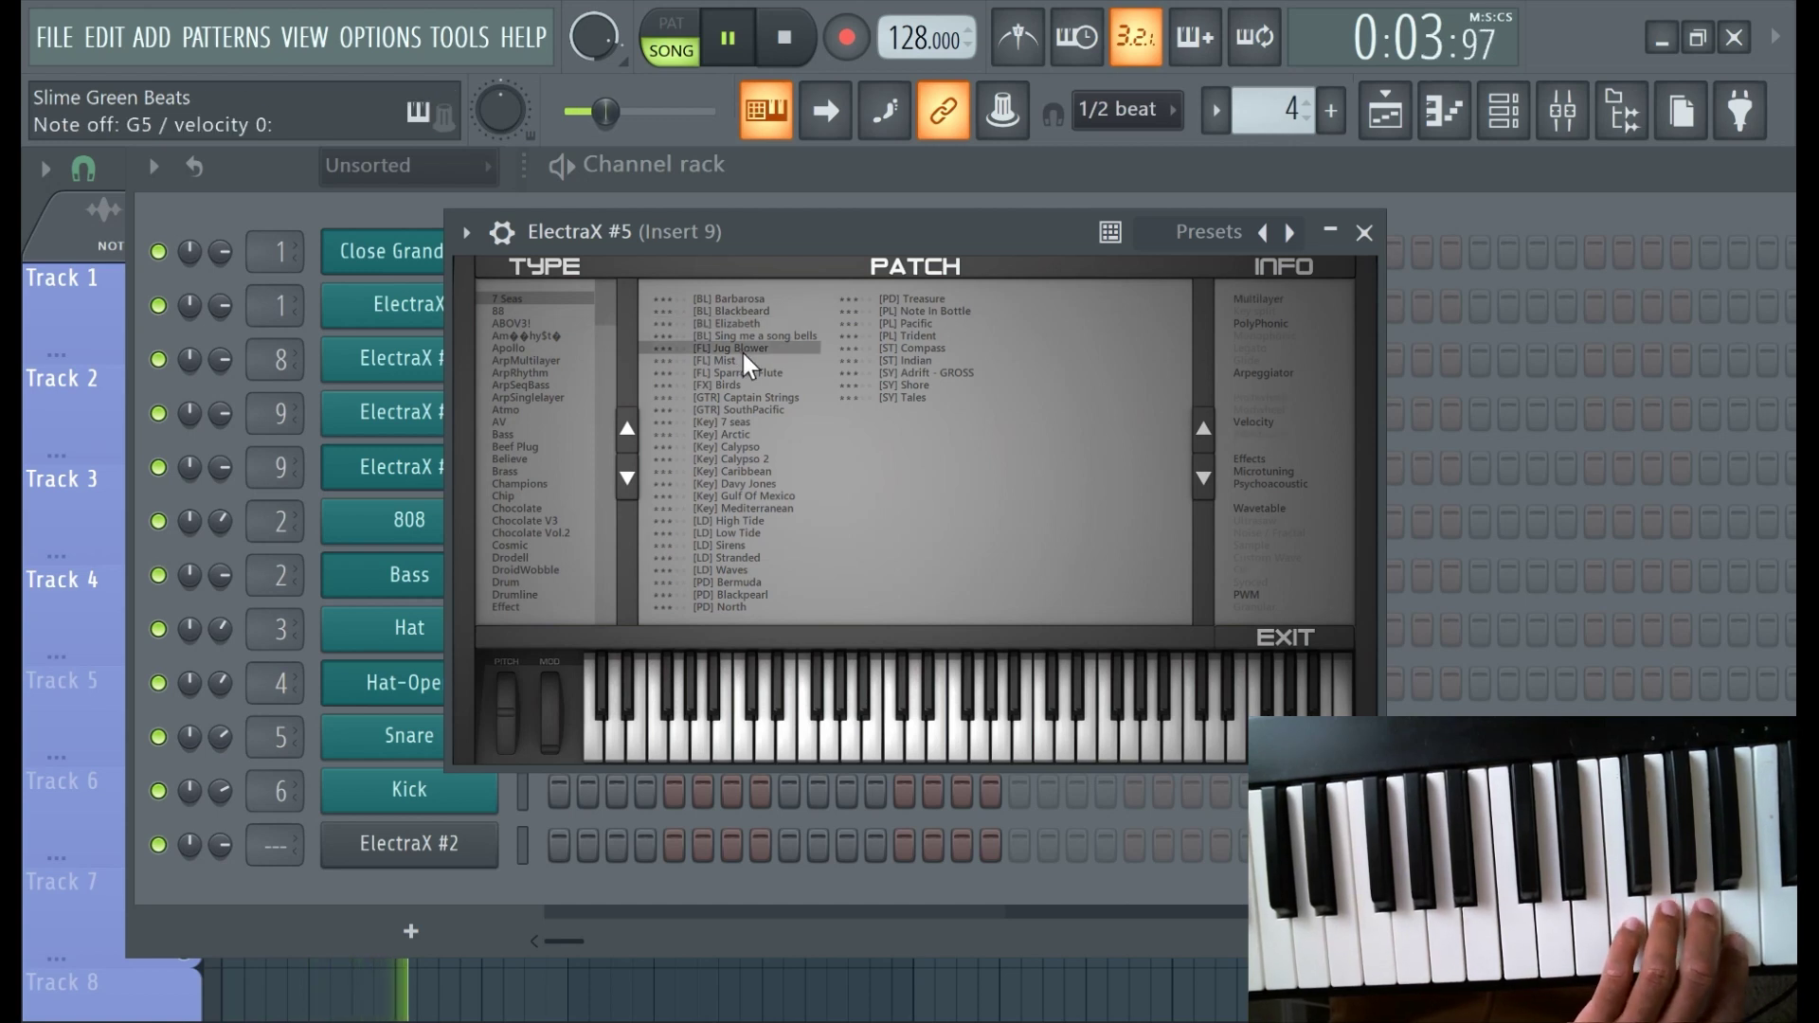
click(734, 364)
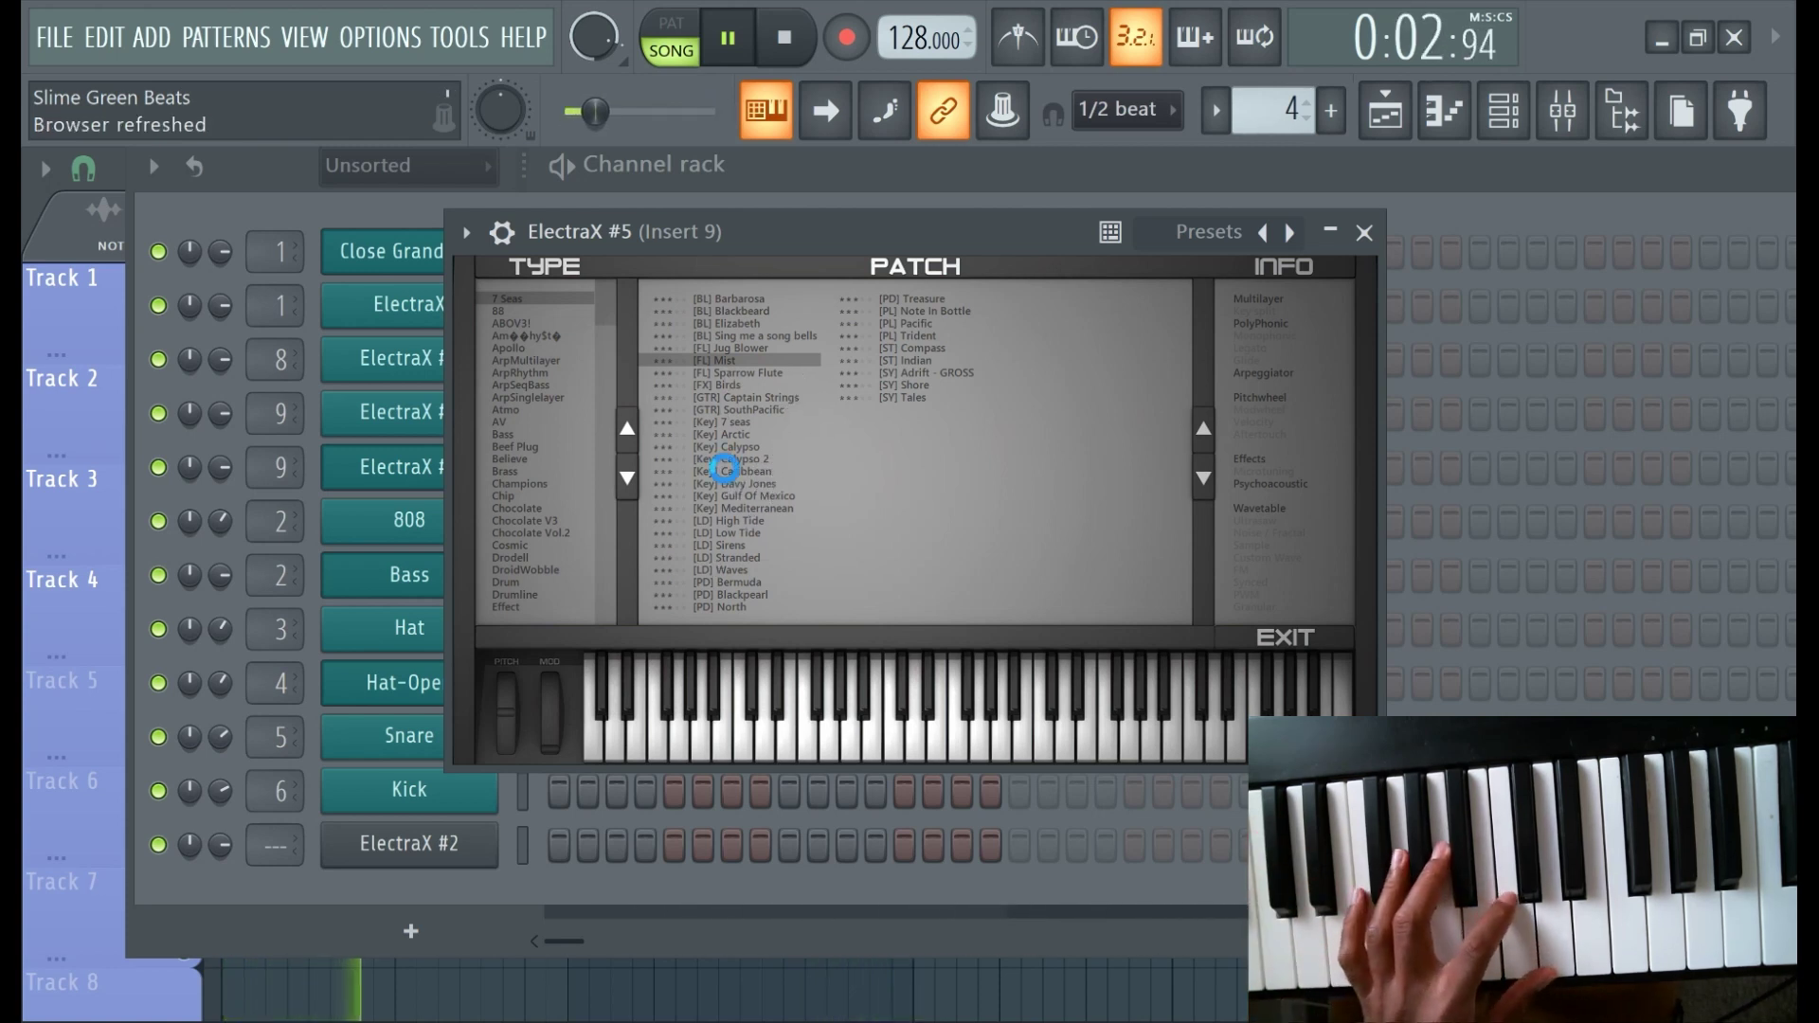
Audition the Caribbean, Low Tide, Bermuda, Elizabeth, Pacific and Indian patches in ElectraX #5 and load [SY] Tales.
click(735, 472)
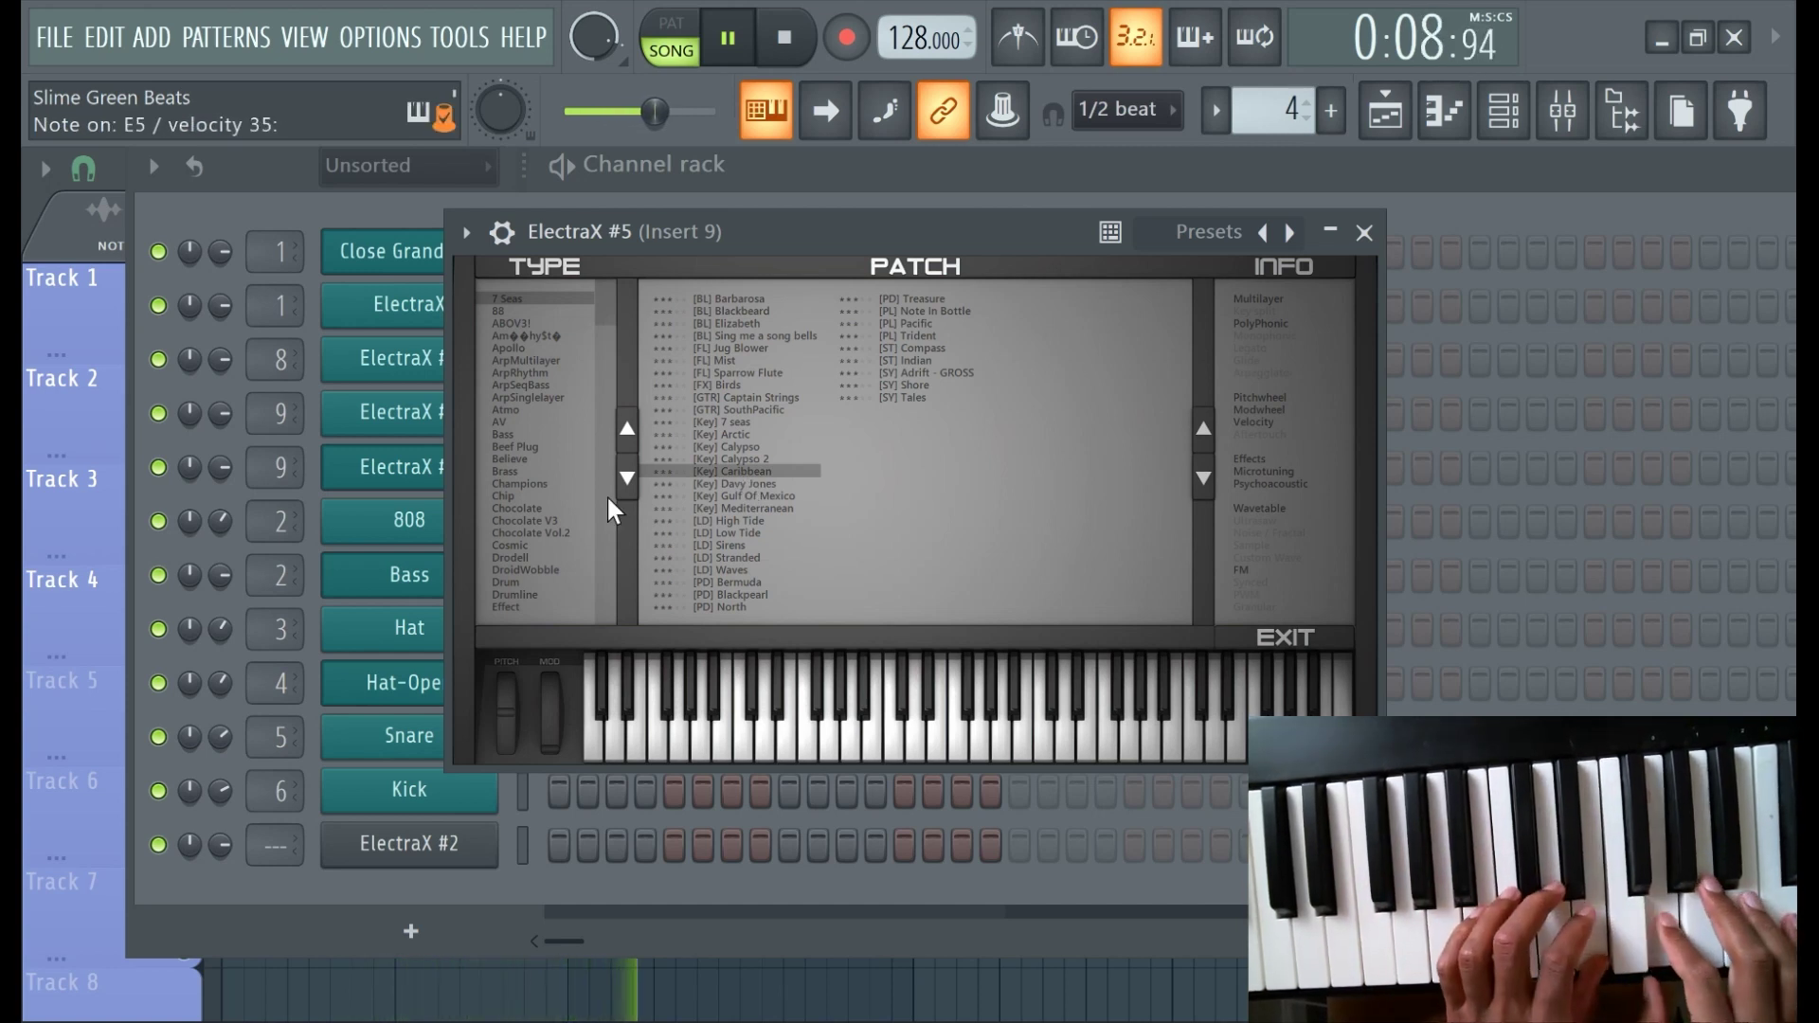
click(764, 532)
click(741, 581)
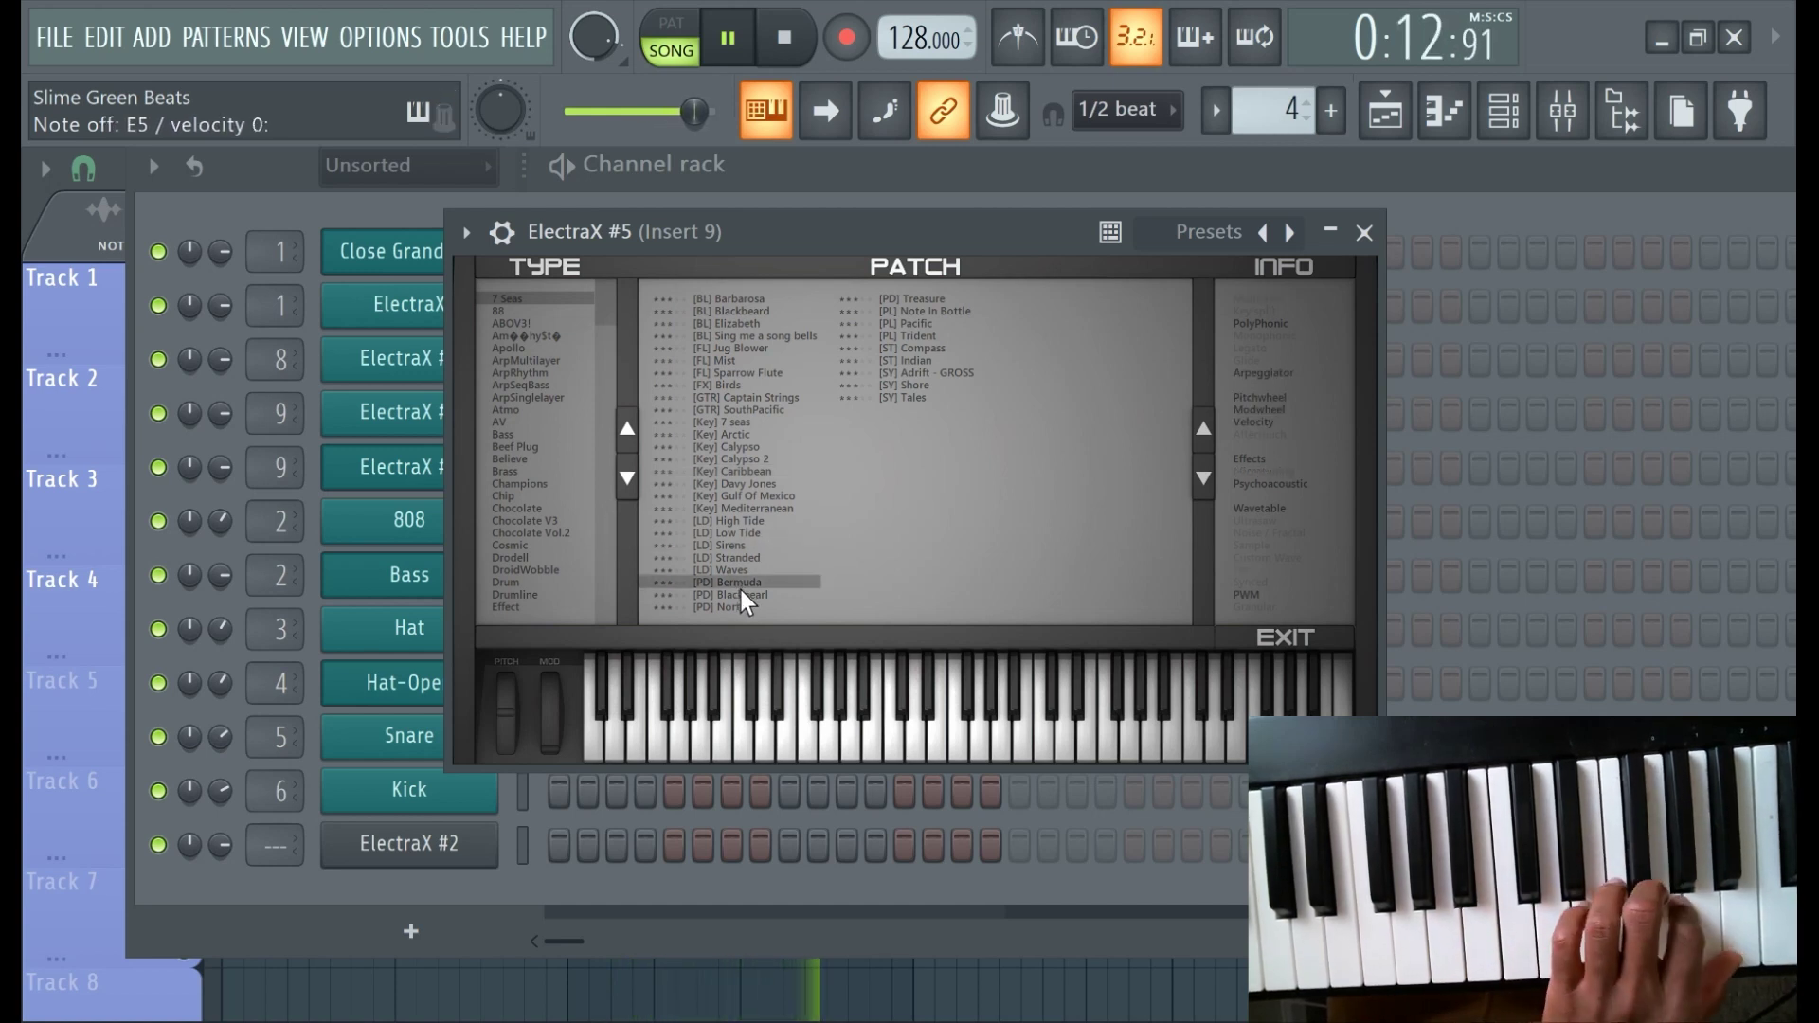
click(720, 324)
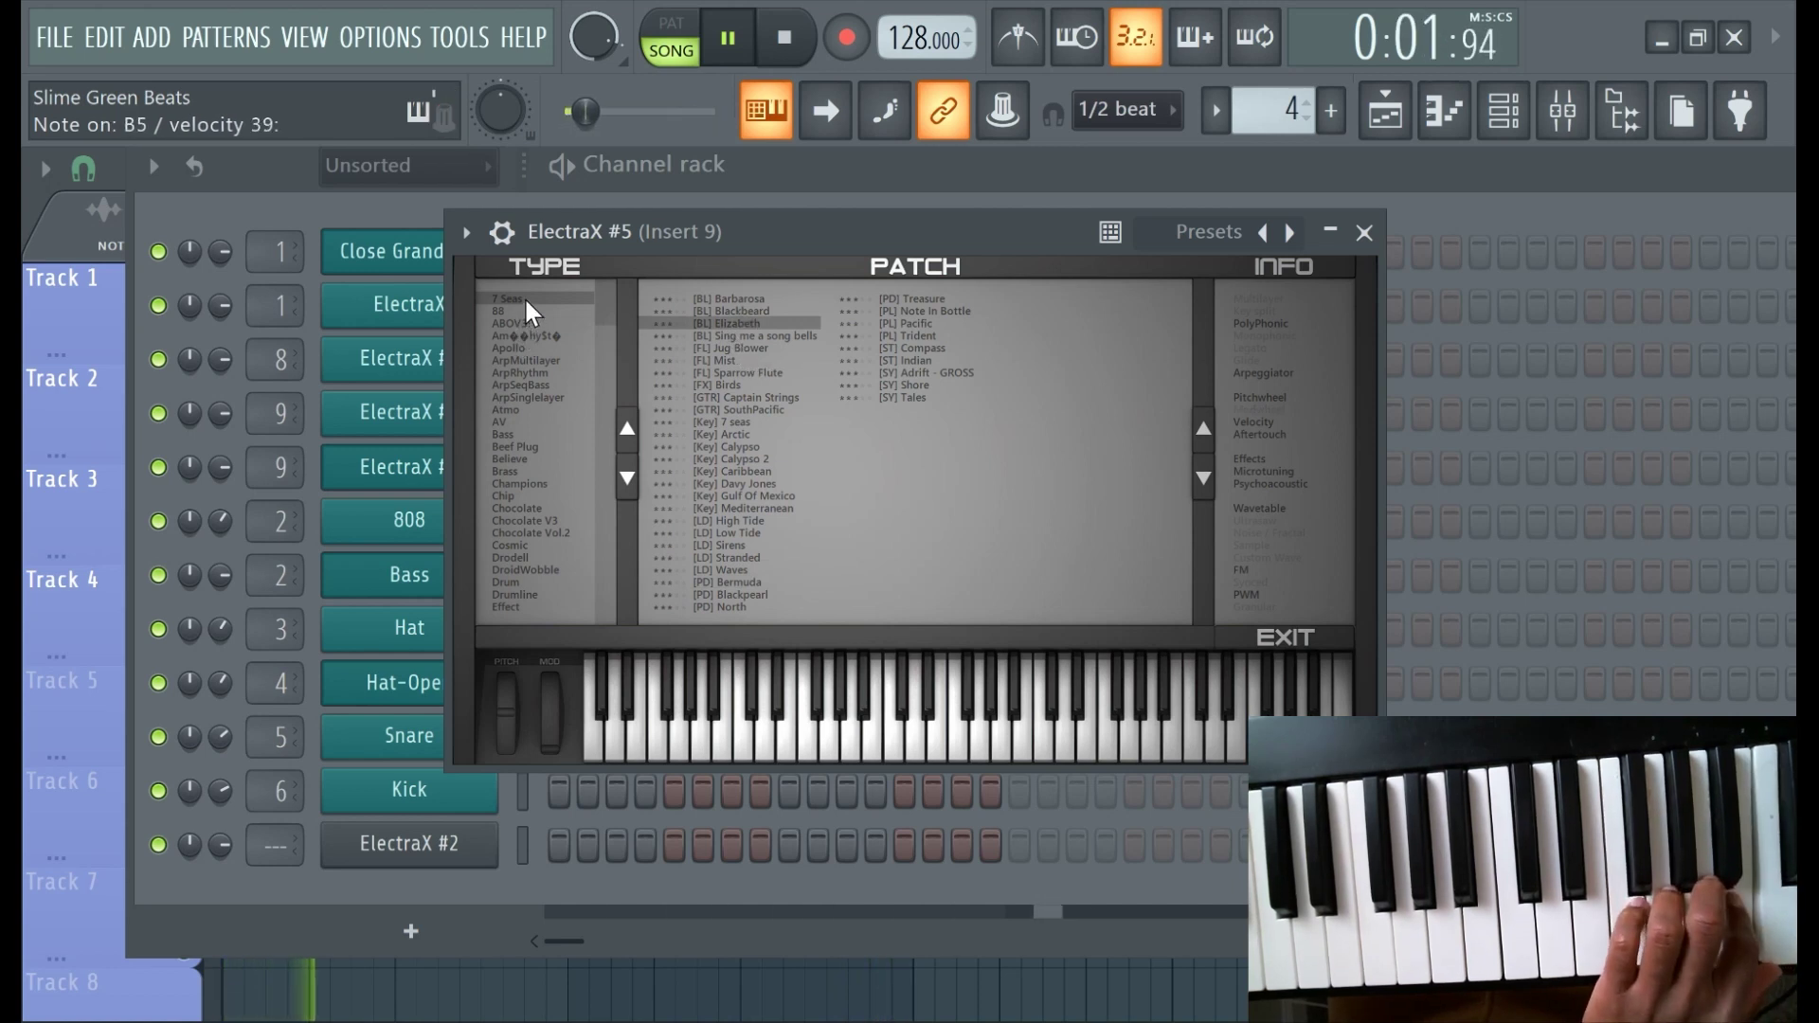
click(928, 324)
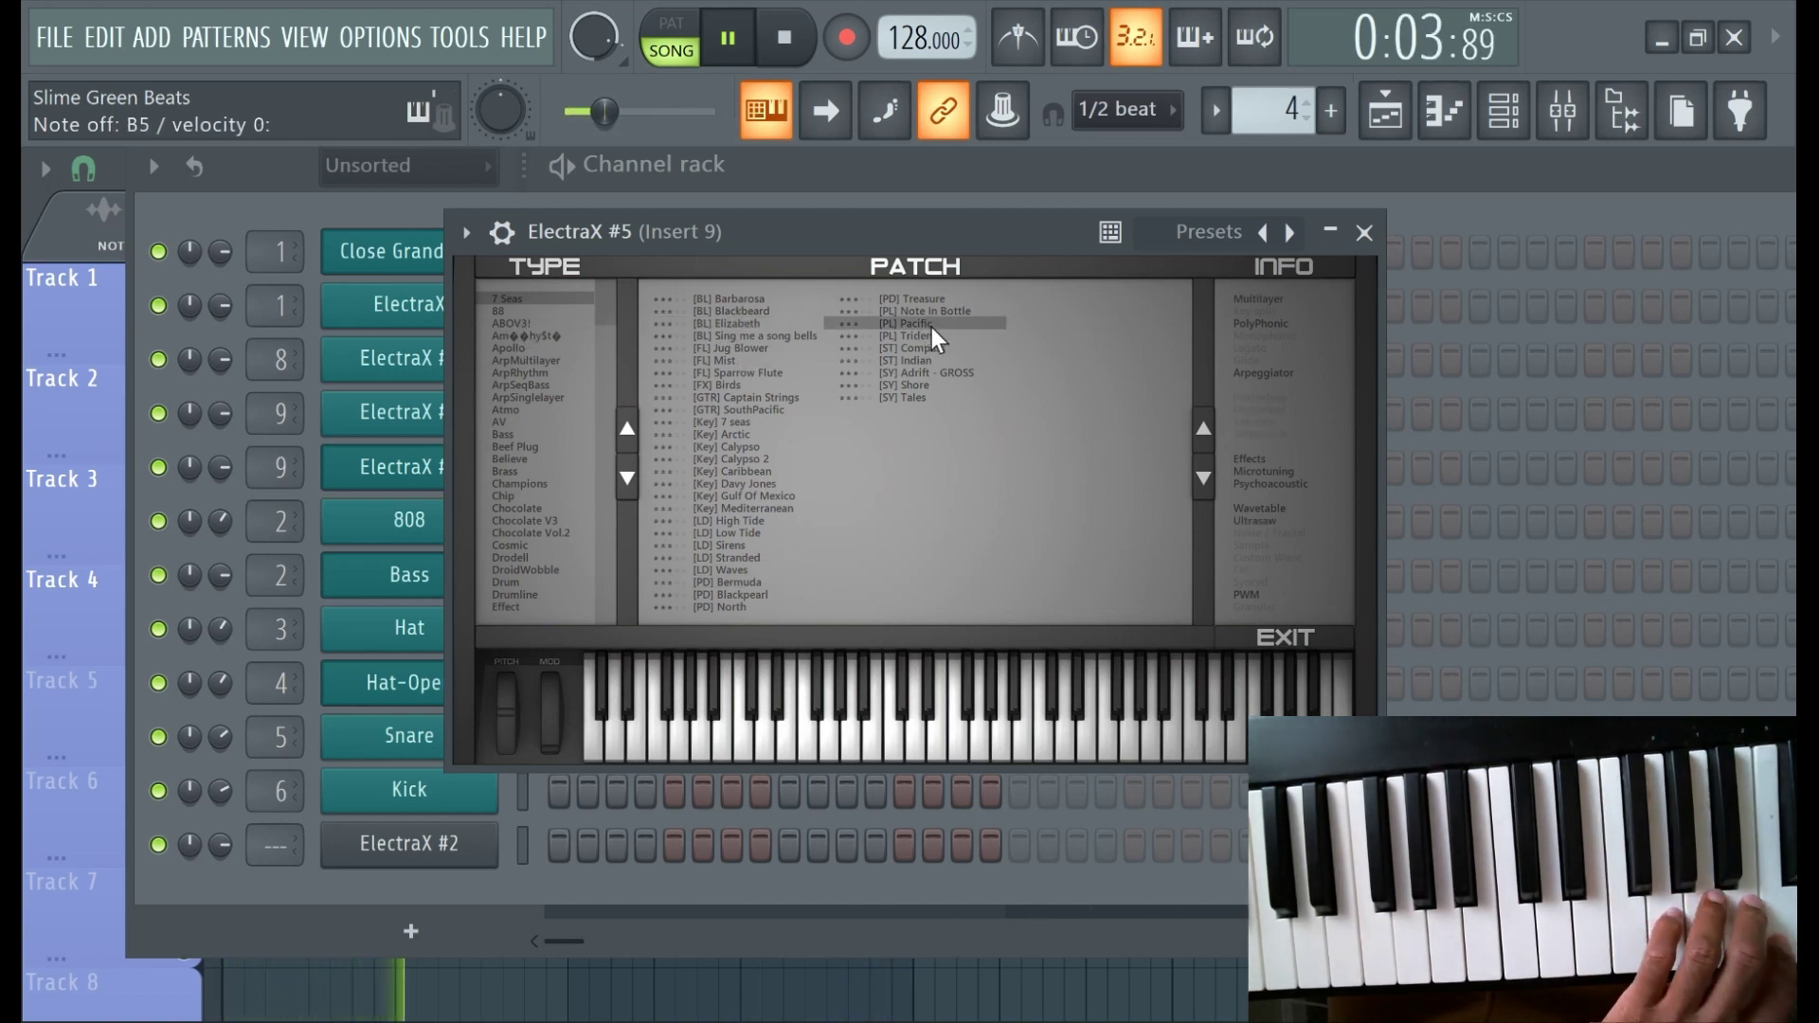
click(904, 364)
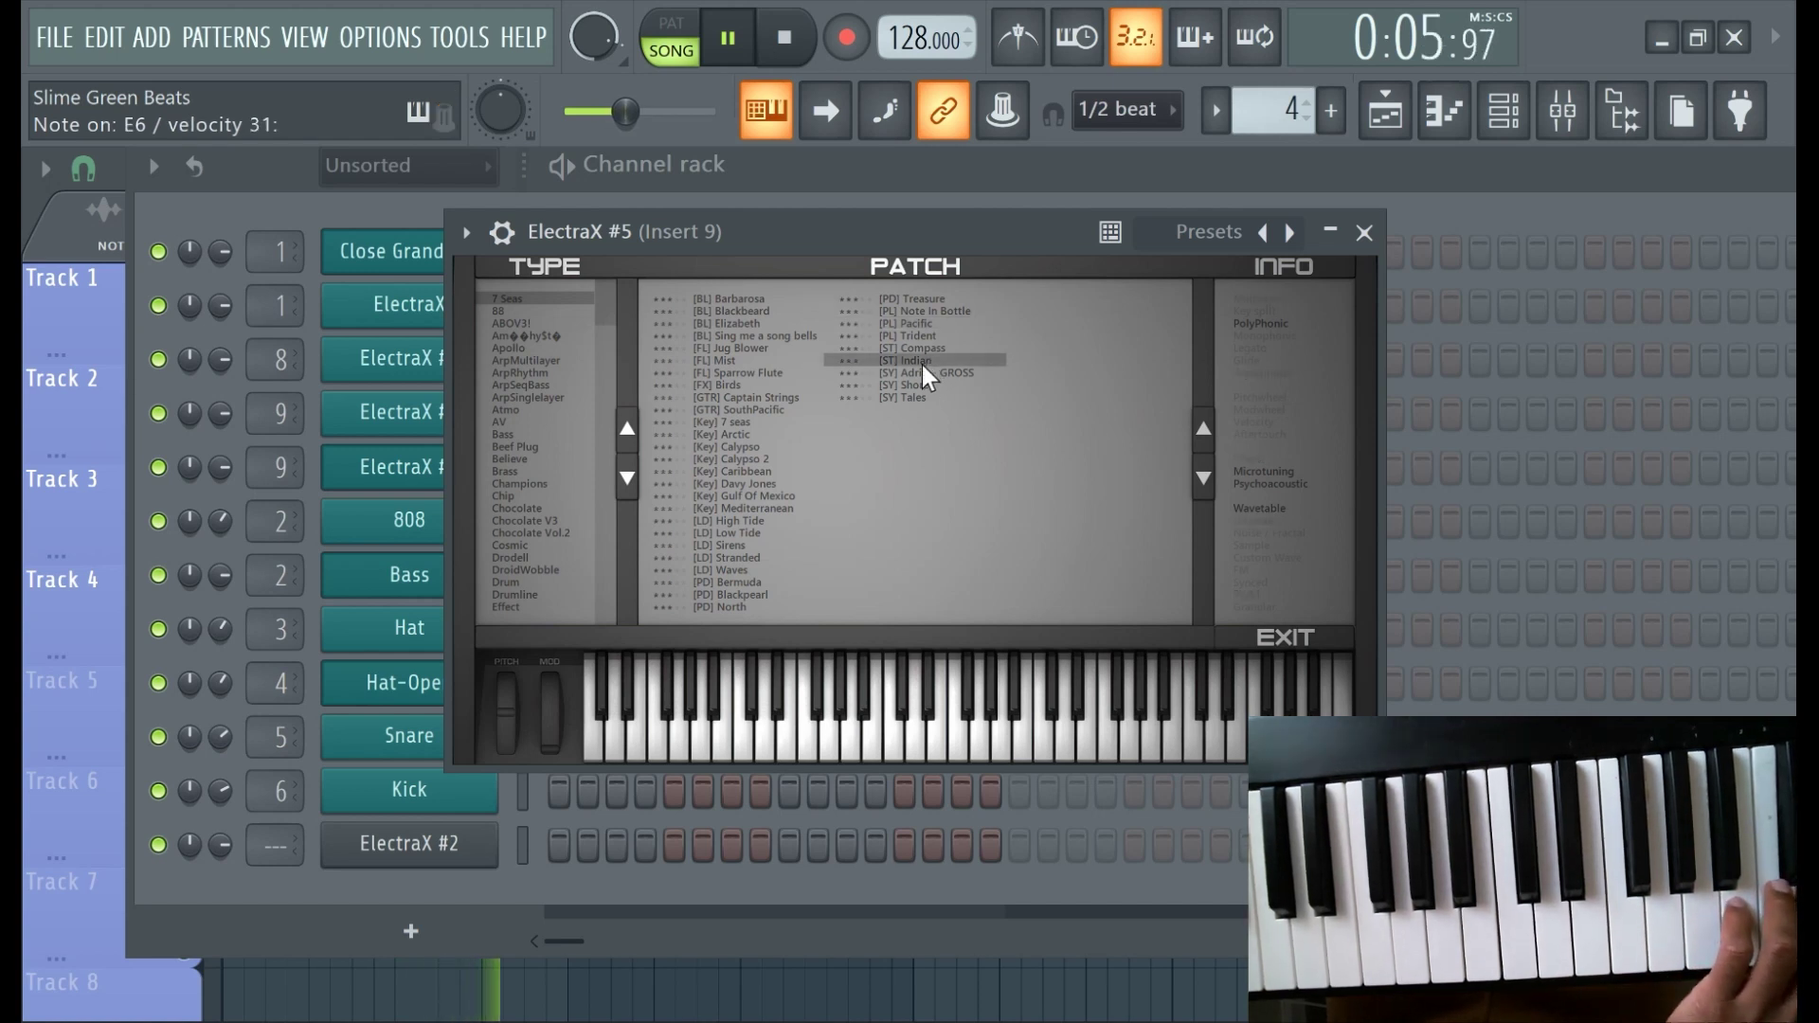
click(912, 397)
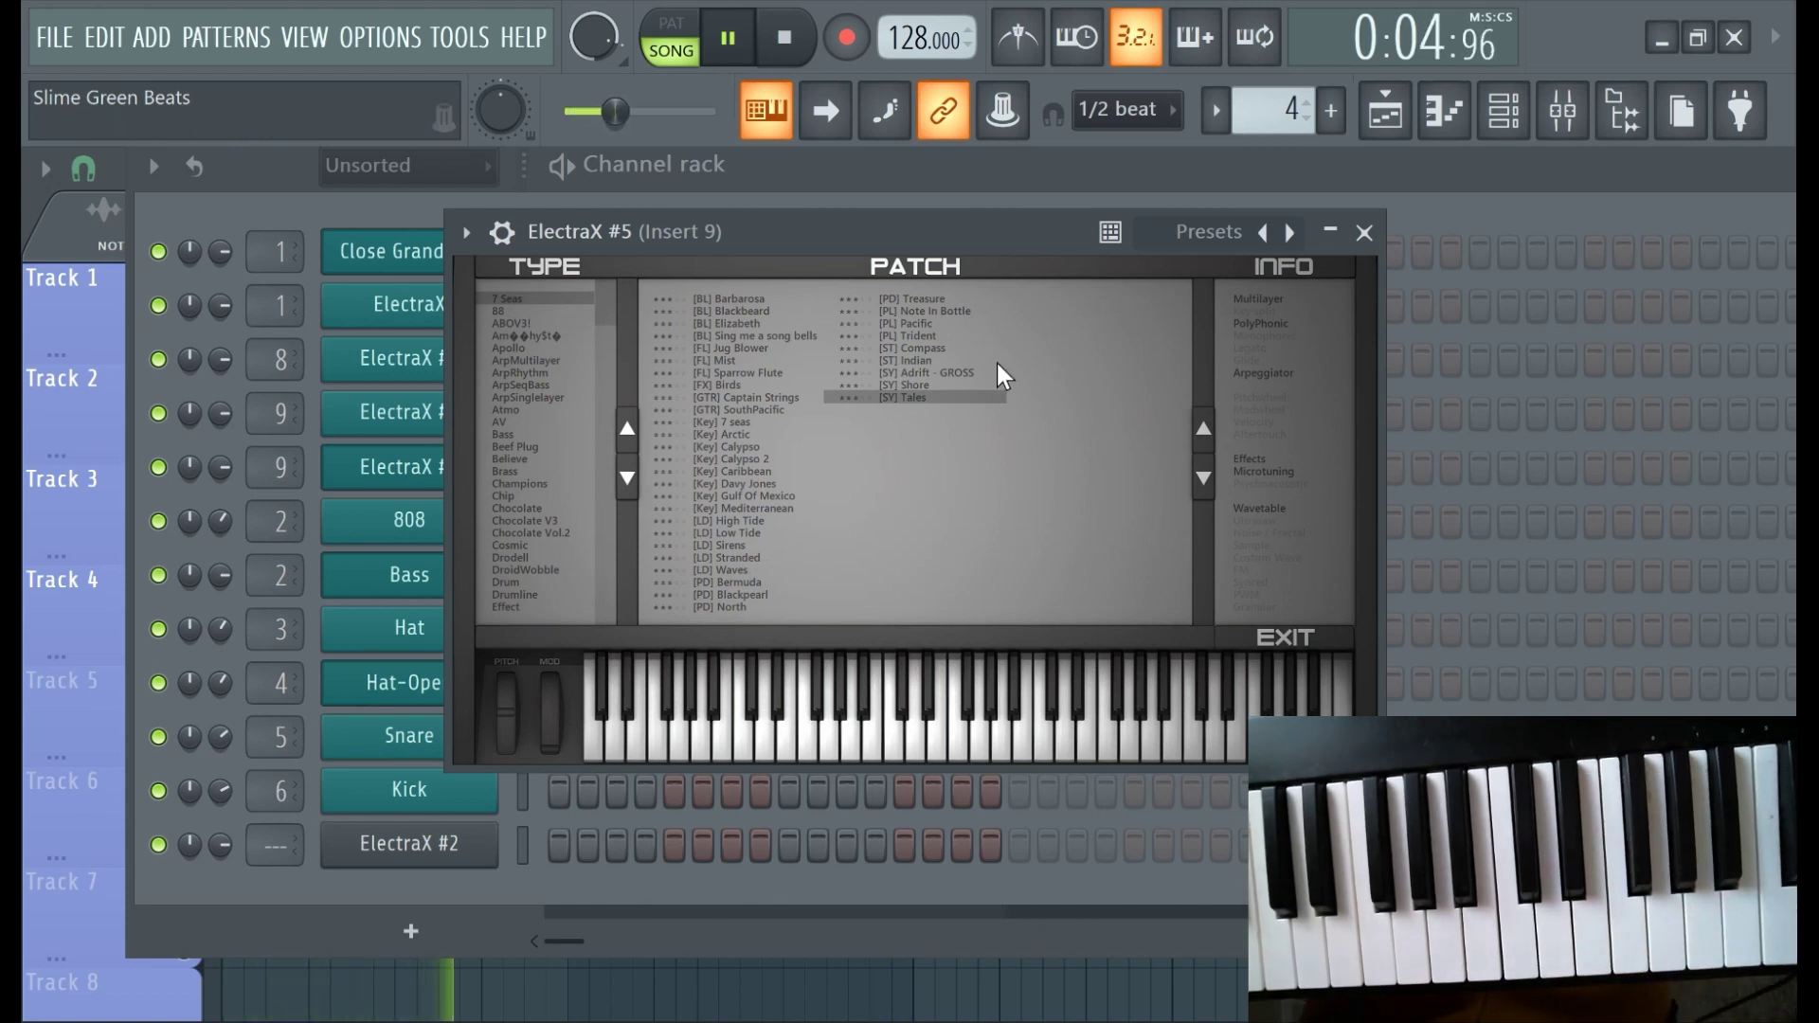
key(Escape)
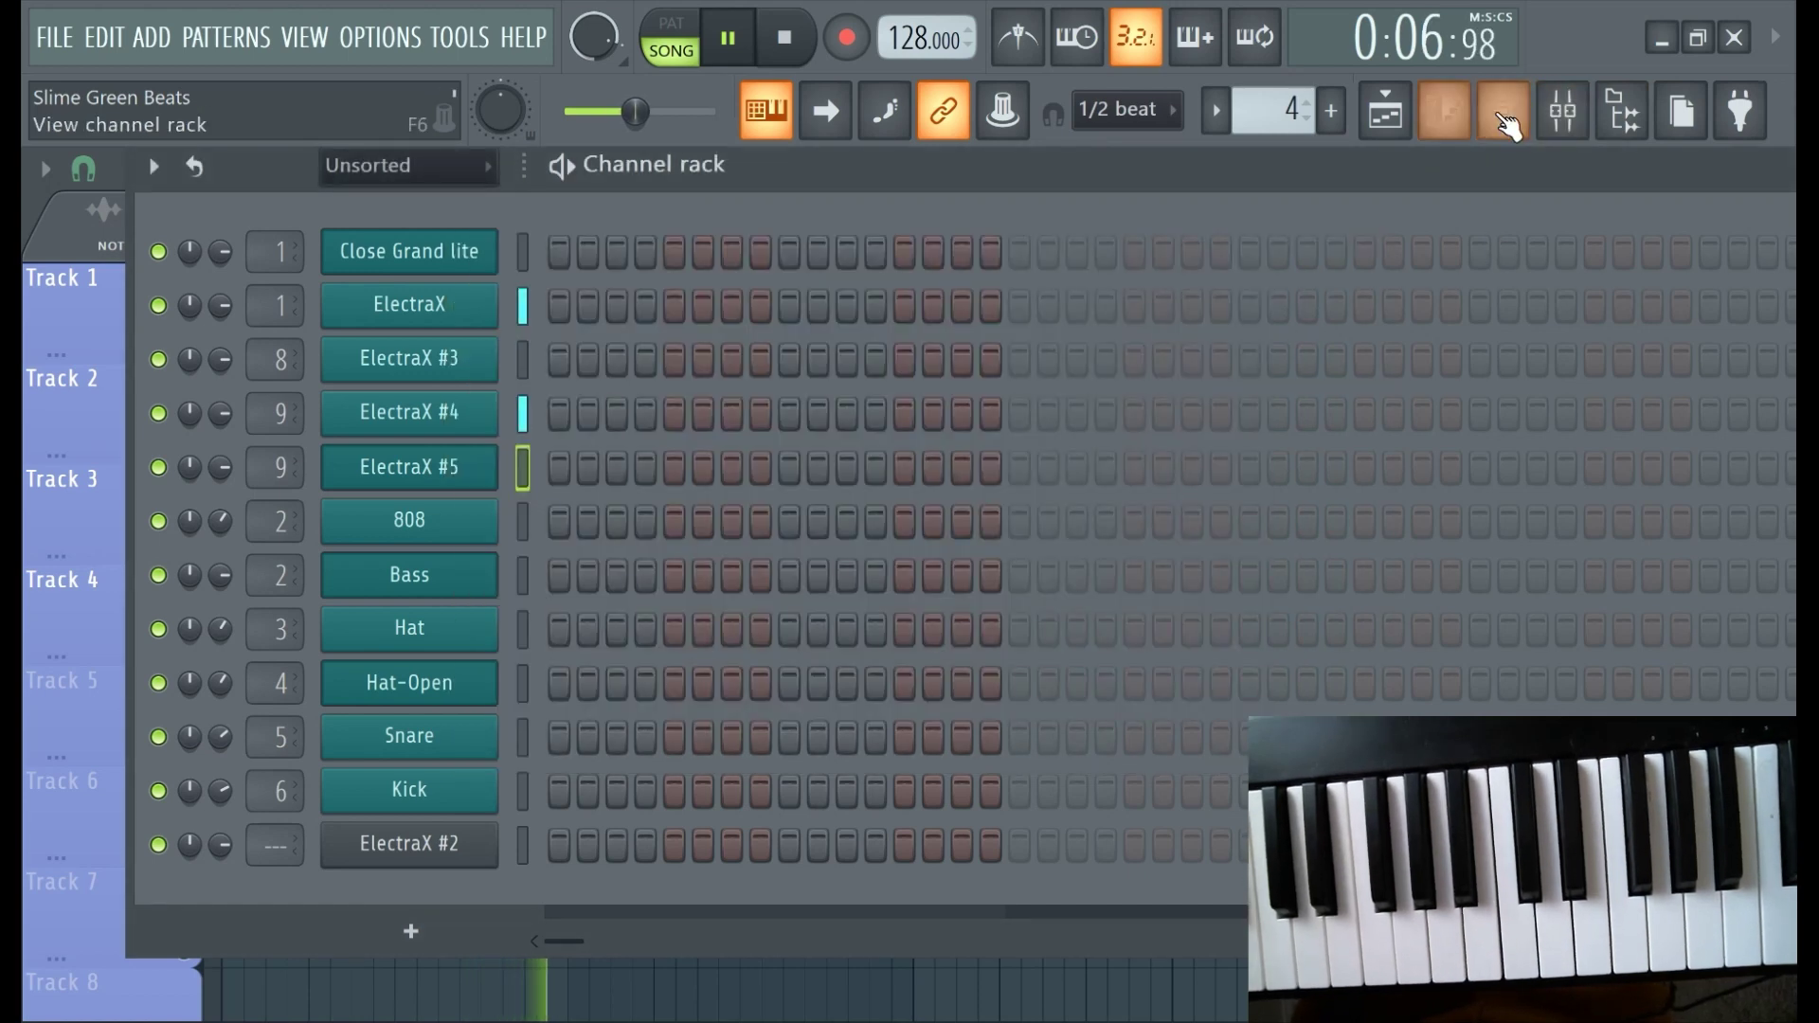
Try the Basic 9 time slot of Gross Beat on the Melody mixer track, restore the Empty slot and bypass the effect.
click(1563, 110)
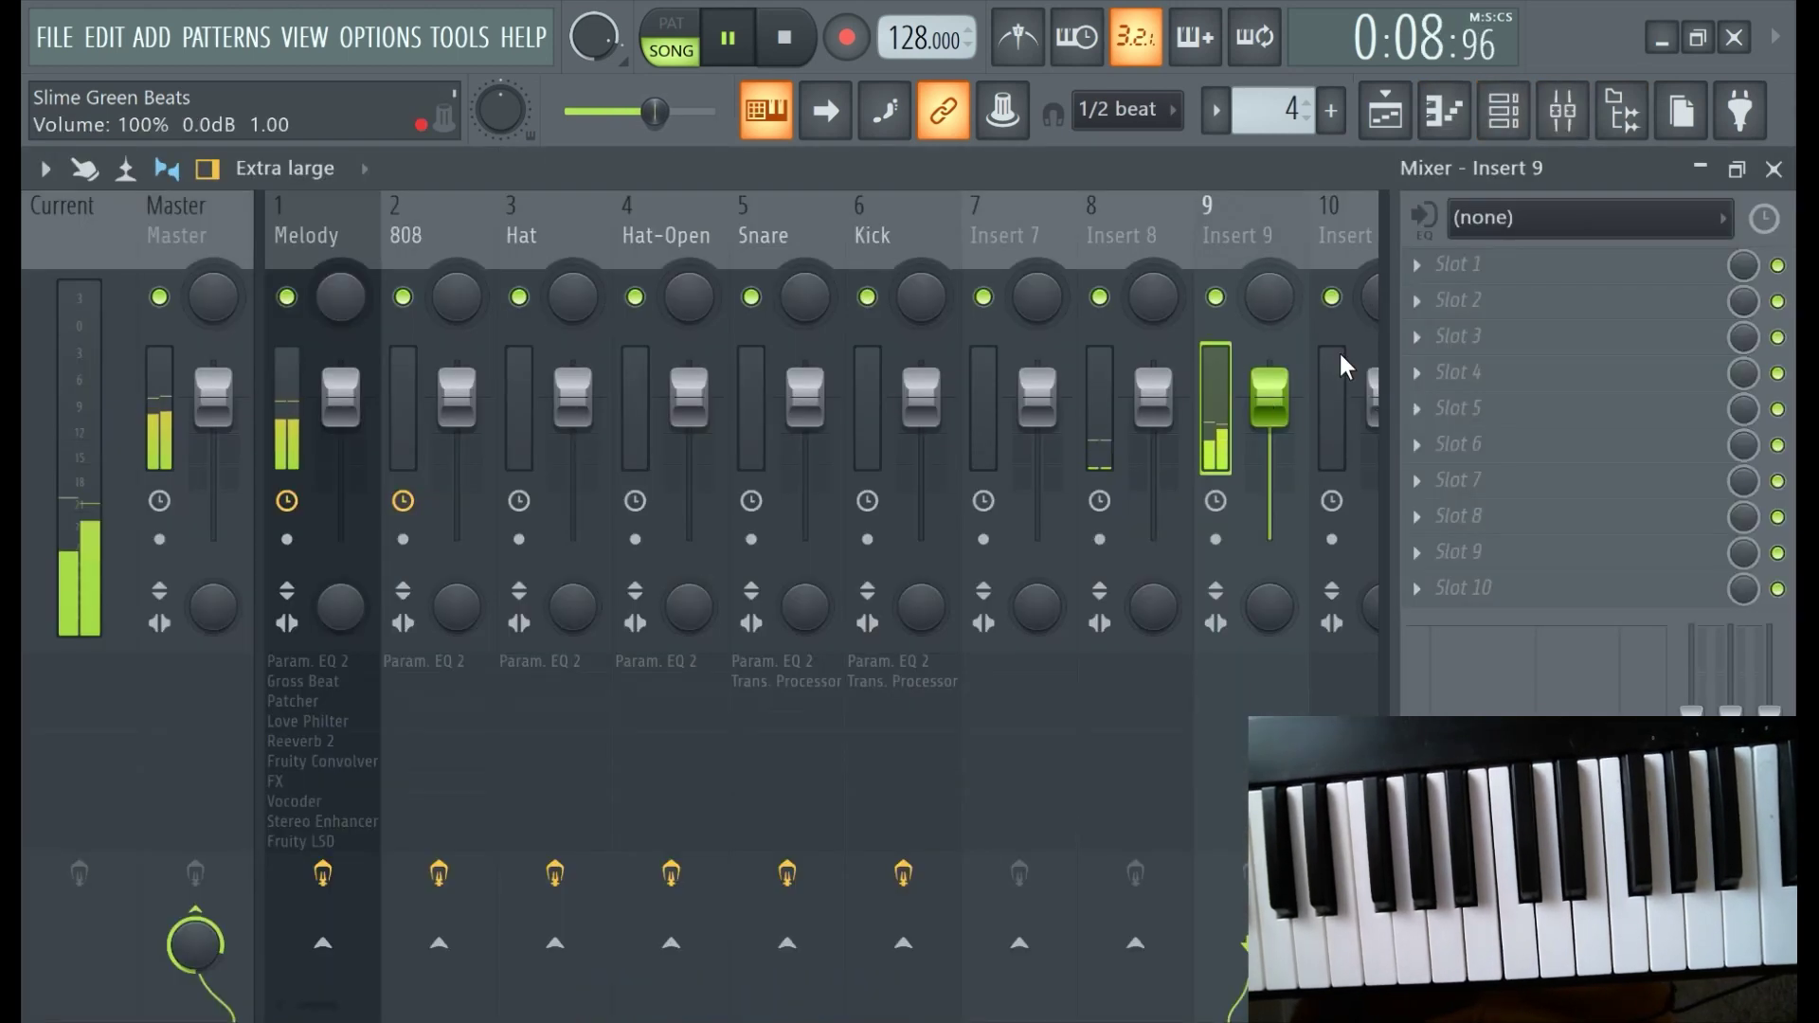
click(321, 350)
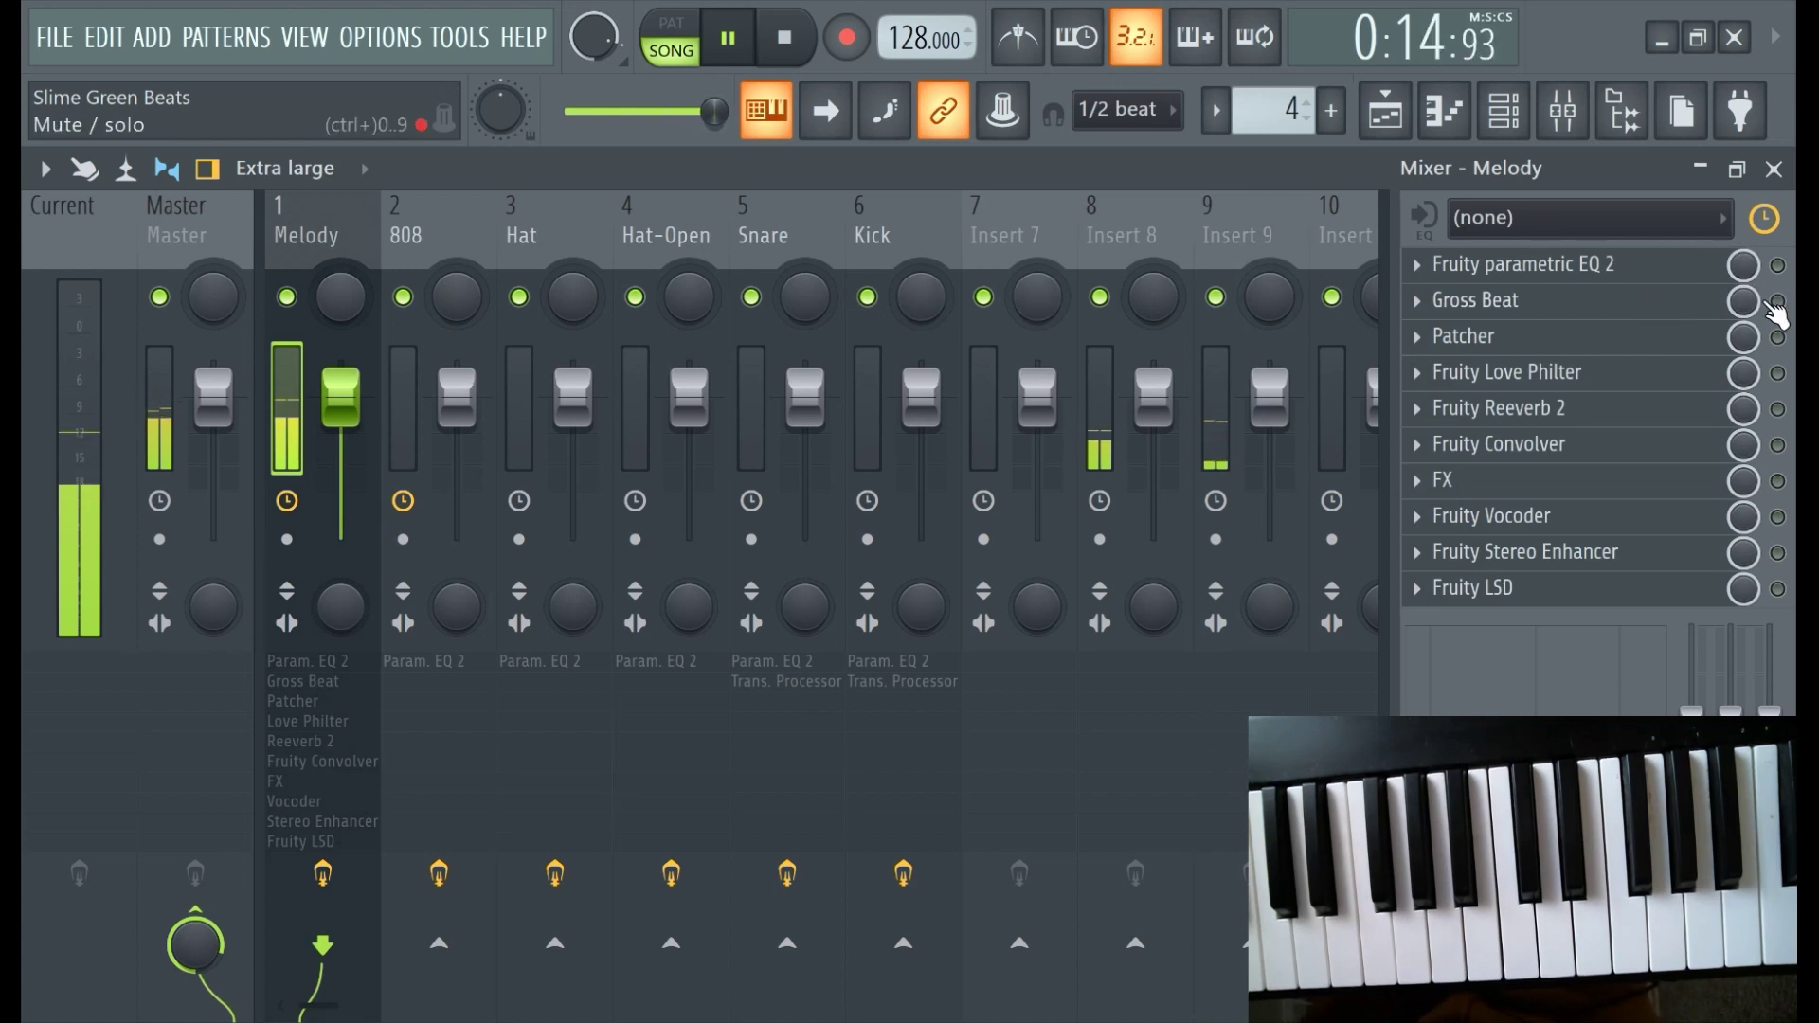
click(1553, 303)
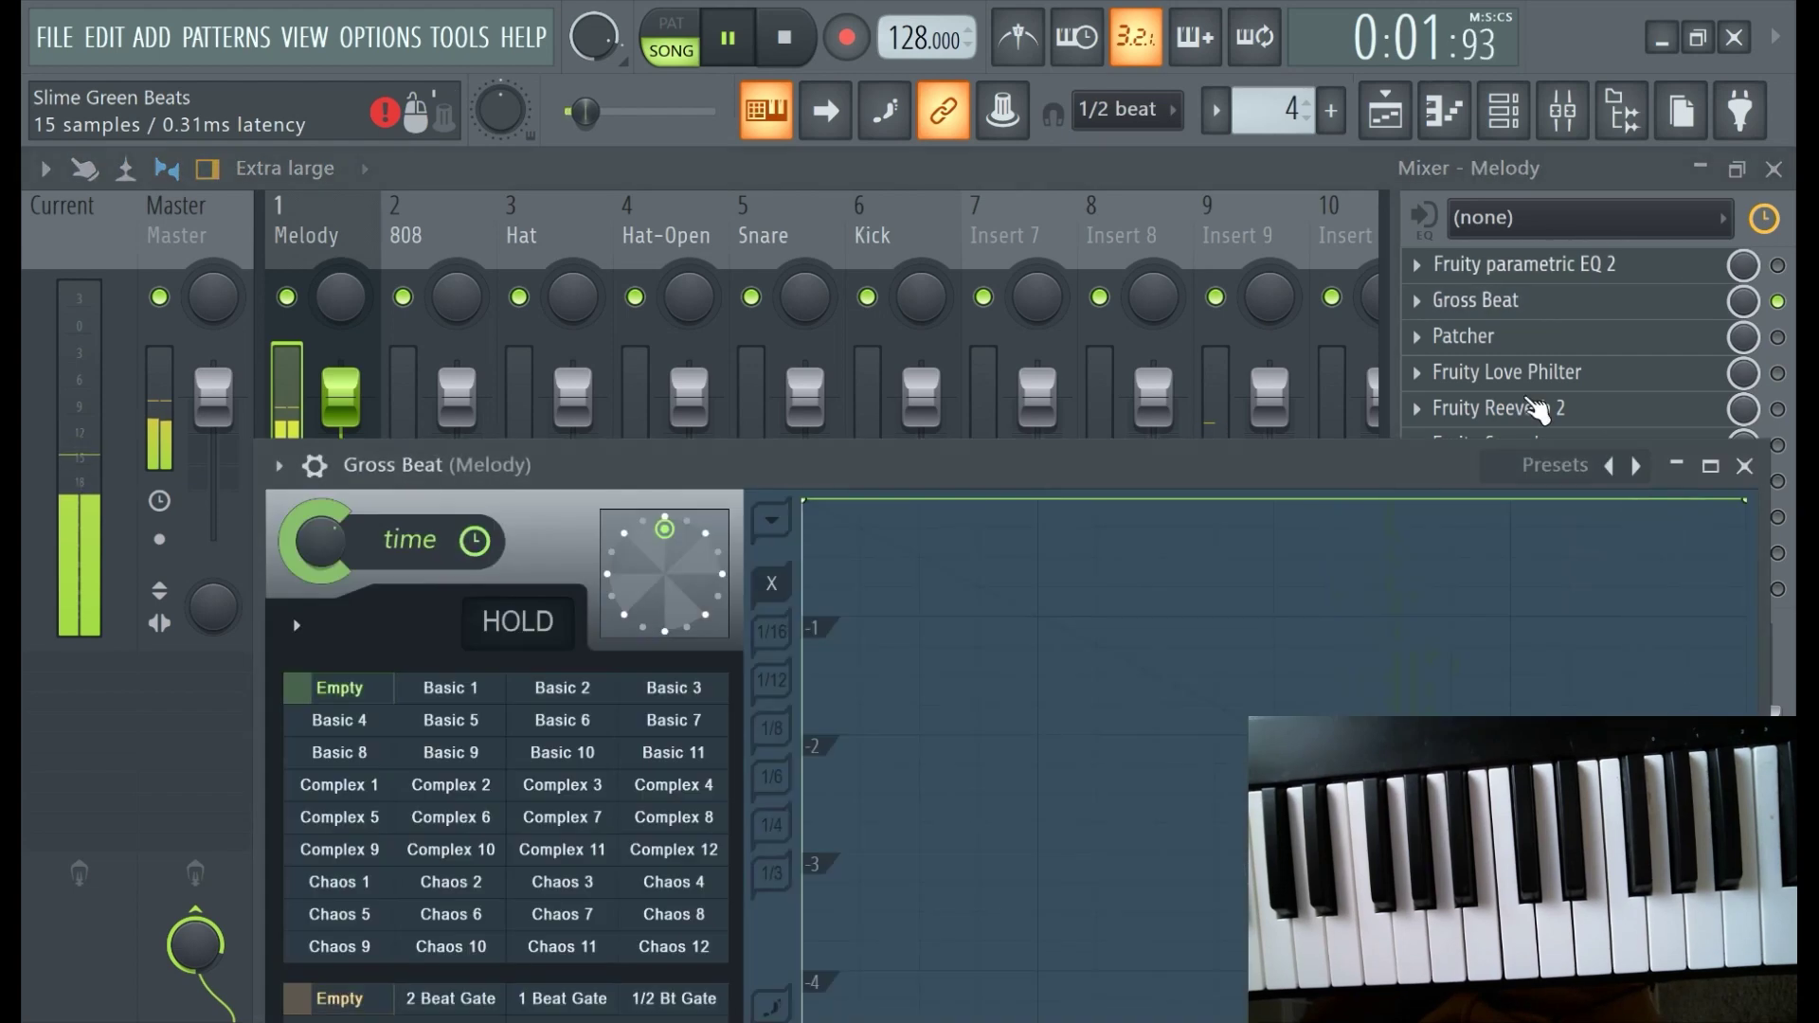
drag(962, 464, 930, 174)
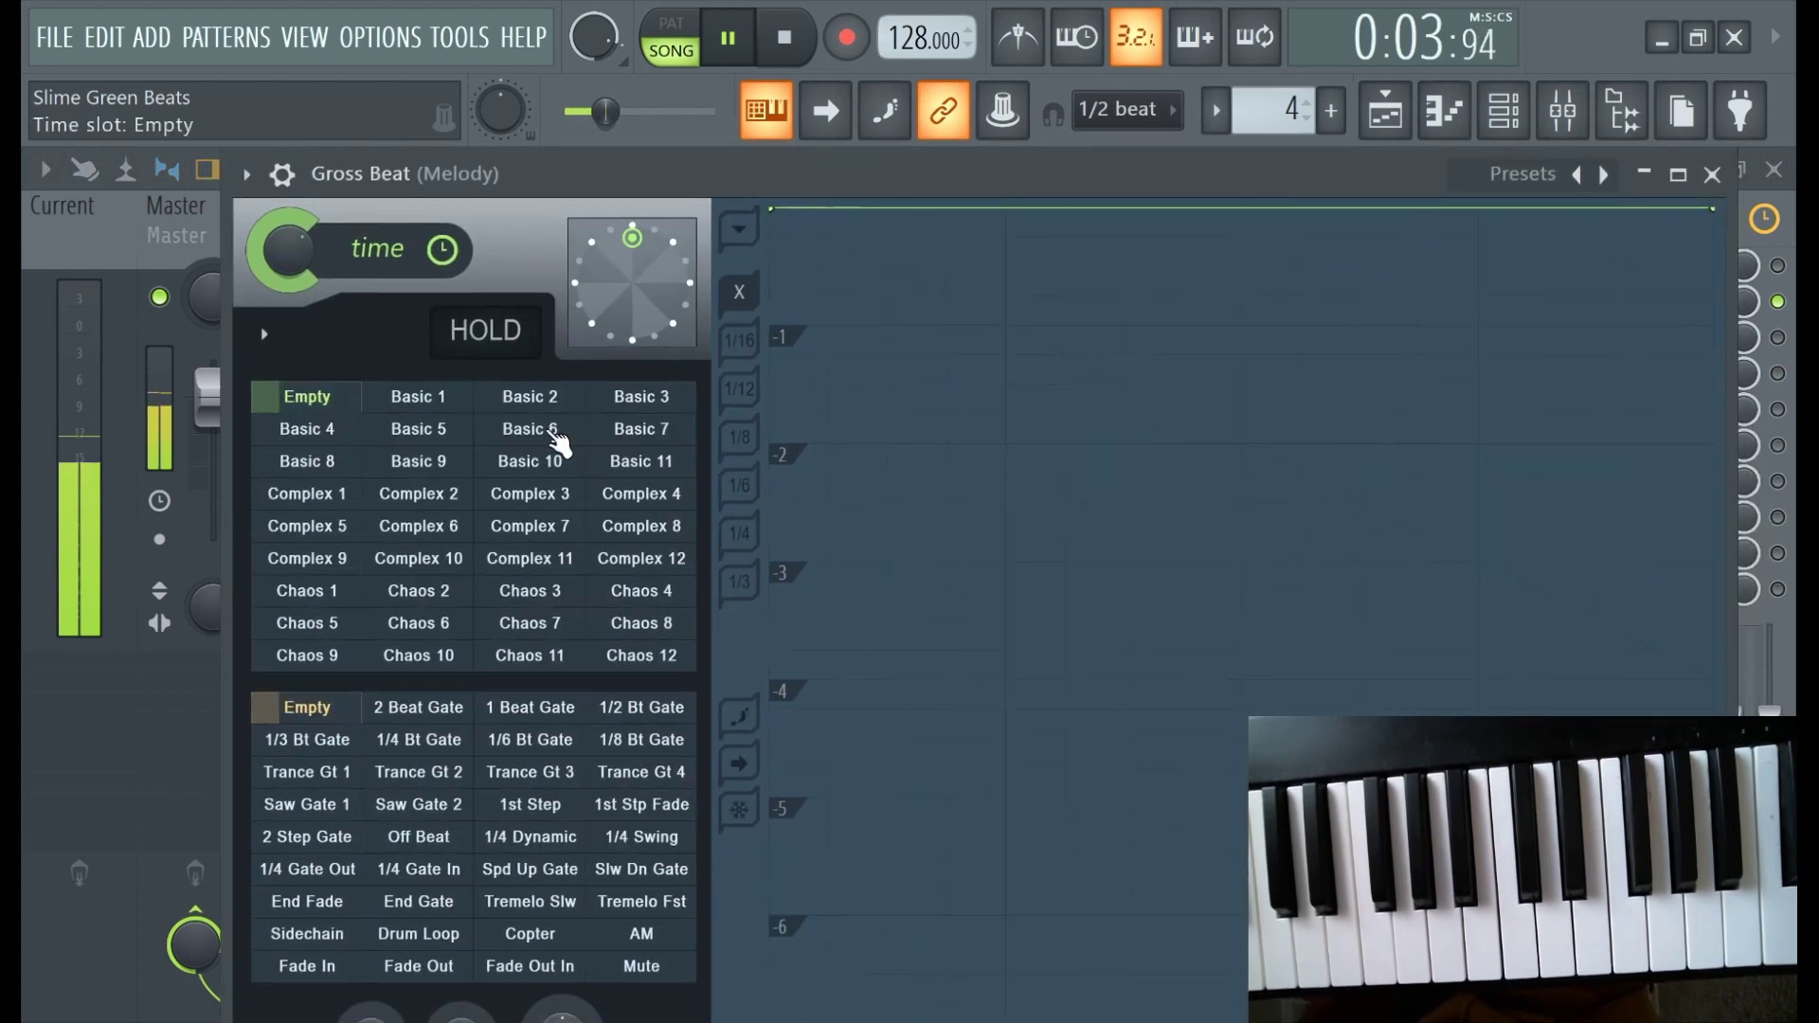
click(420, 468)
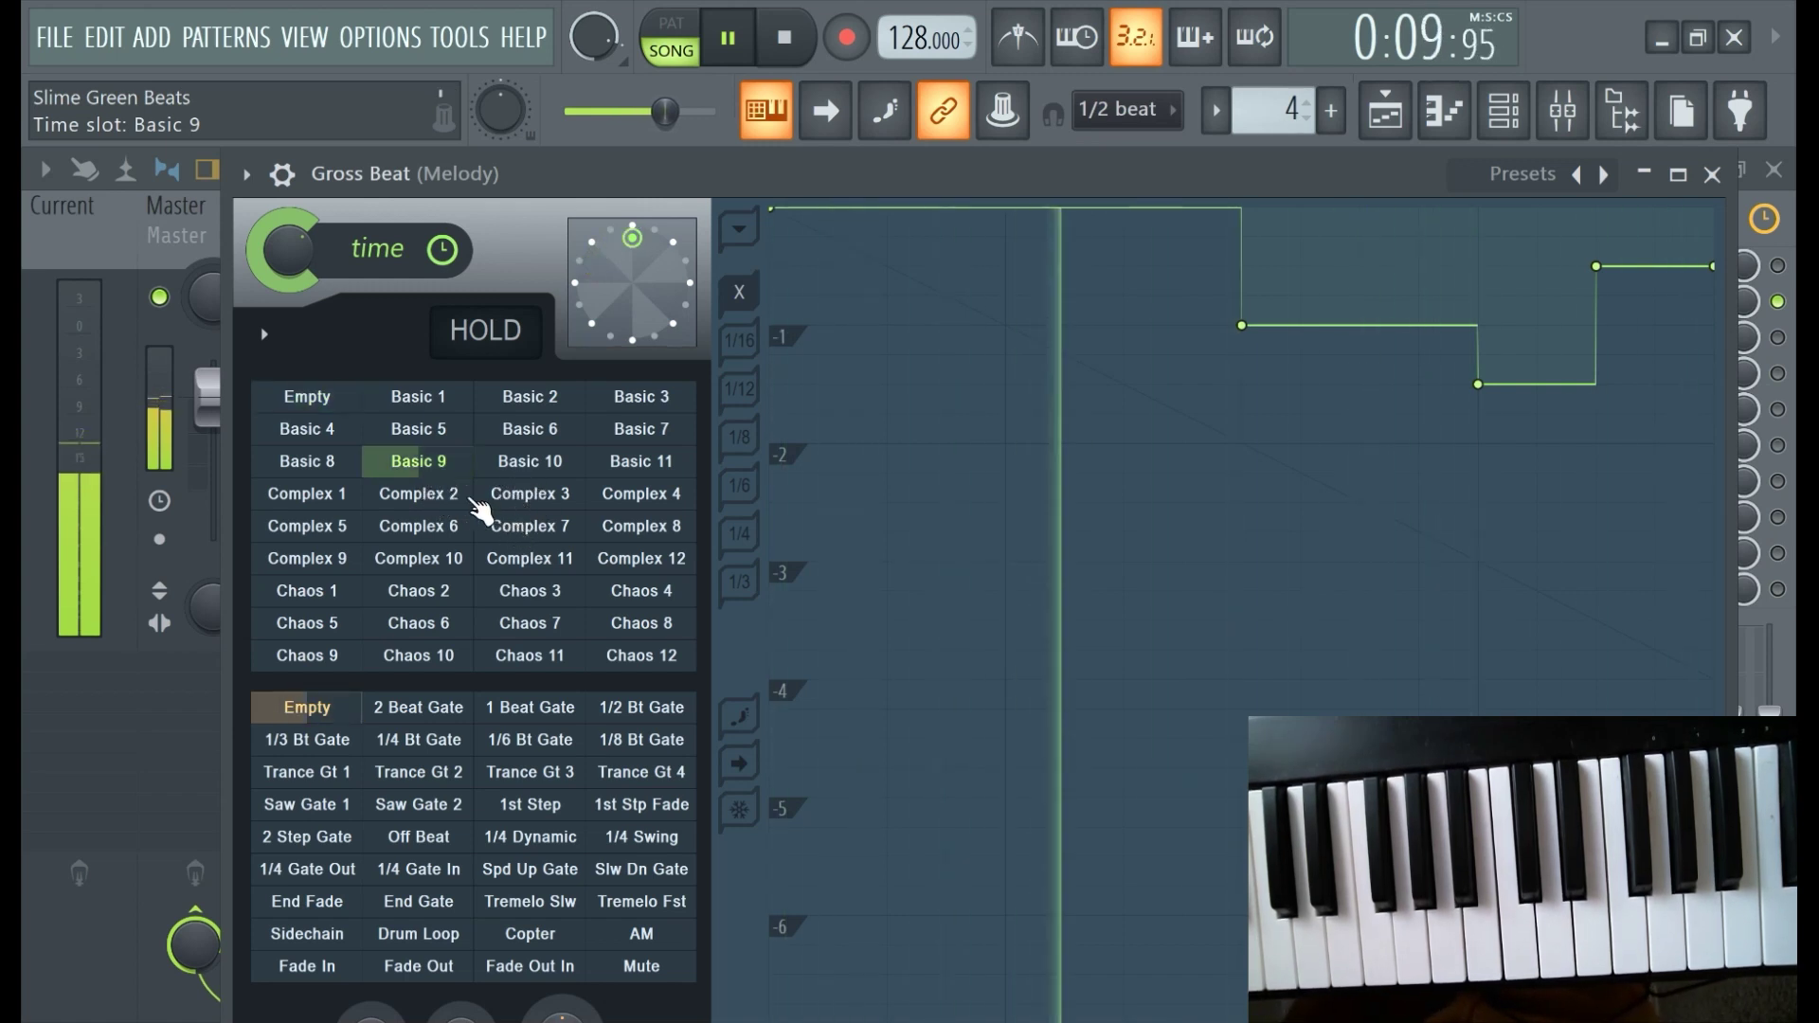
click(295, 398)
click(1563, 109)
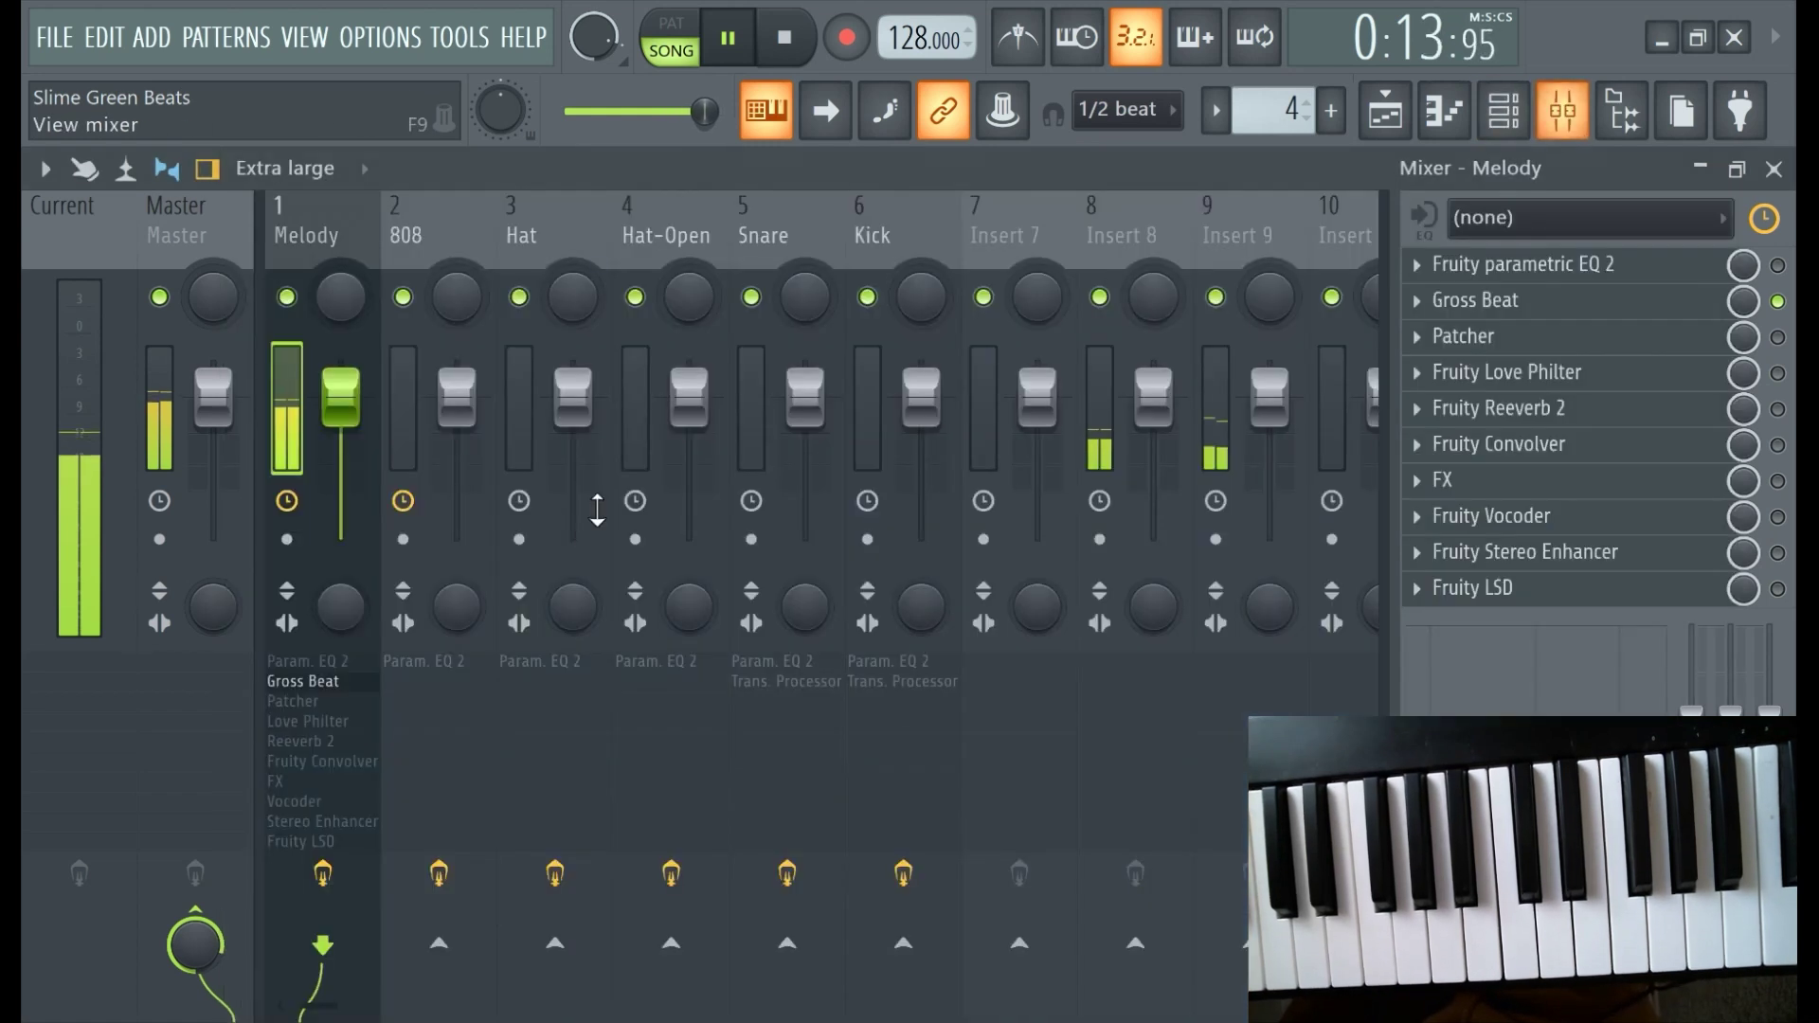
click(1779, 301)
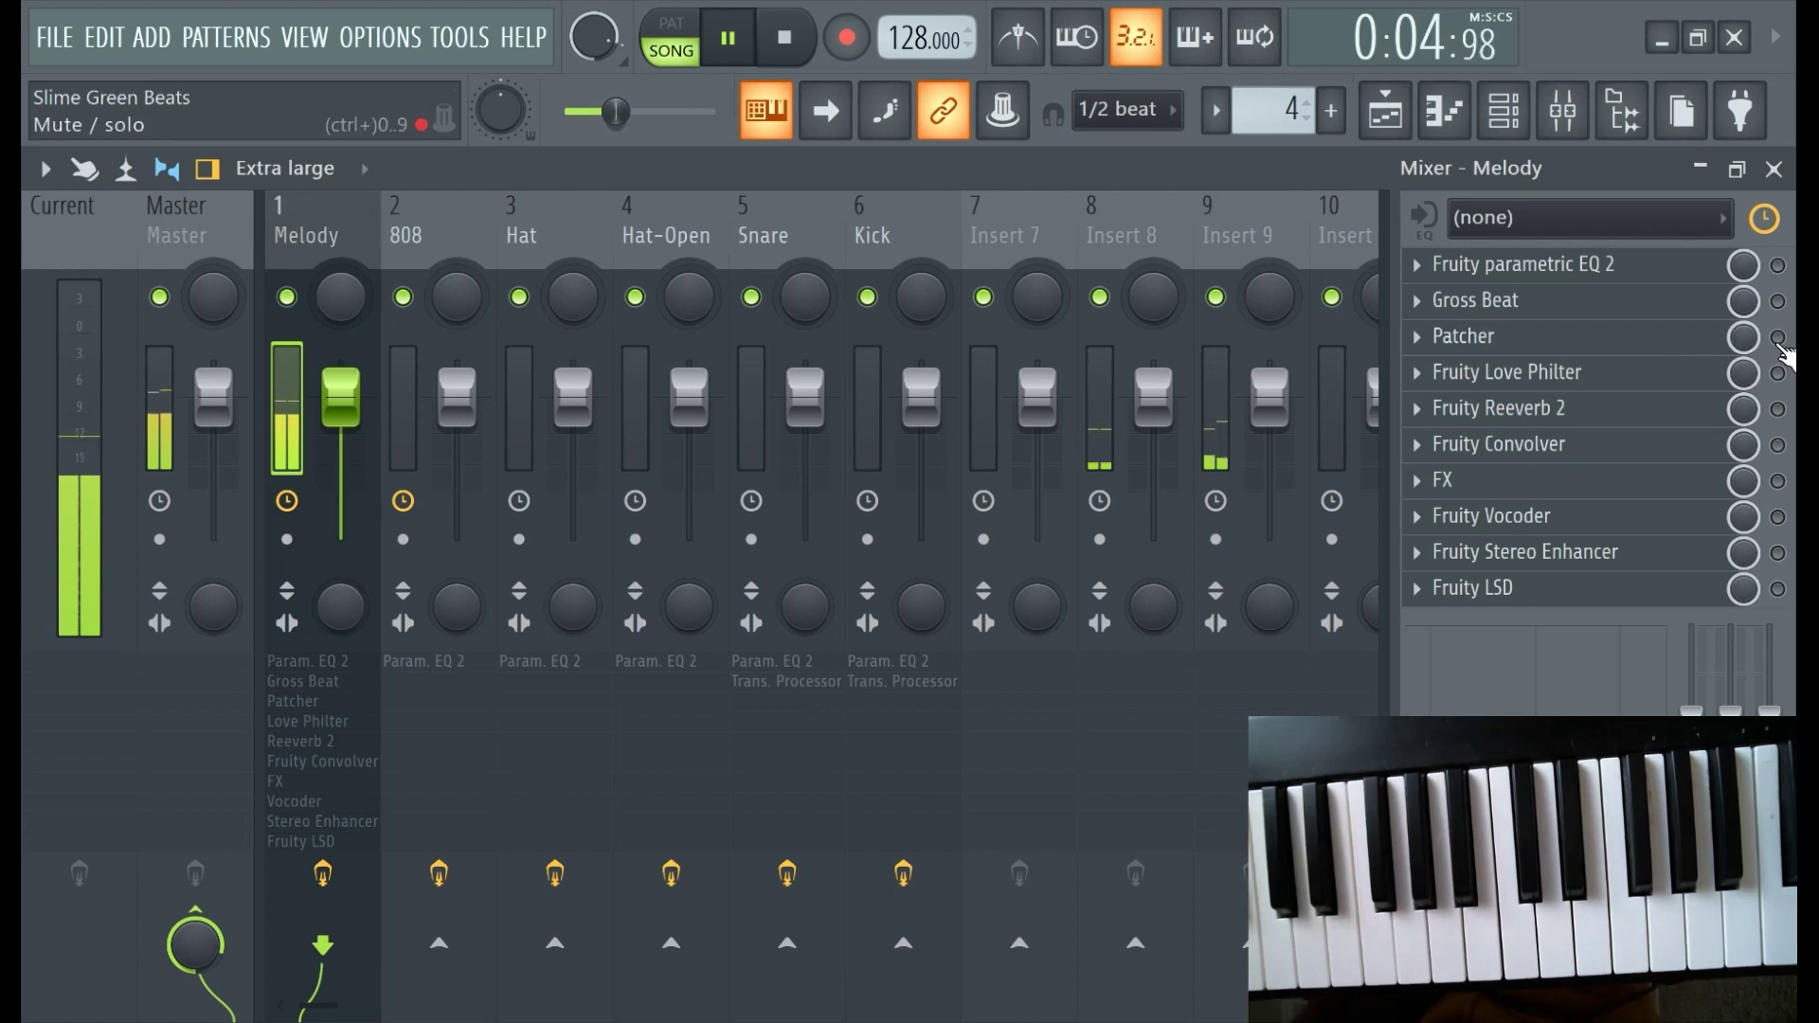
Enable Fruity Convolver on the Melody mixer track and add a Fruity Convolver to slot 1 of Insert 8.
click(1780, 449)
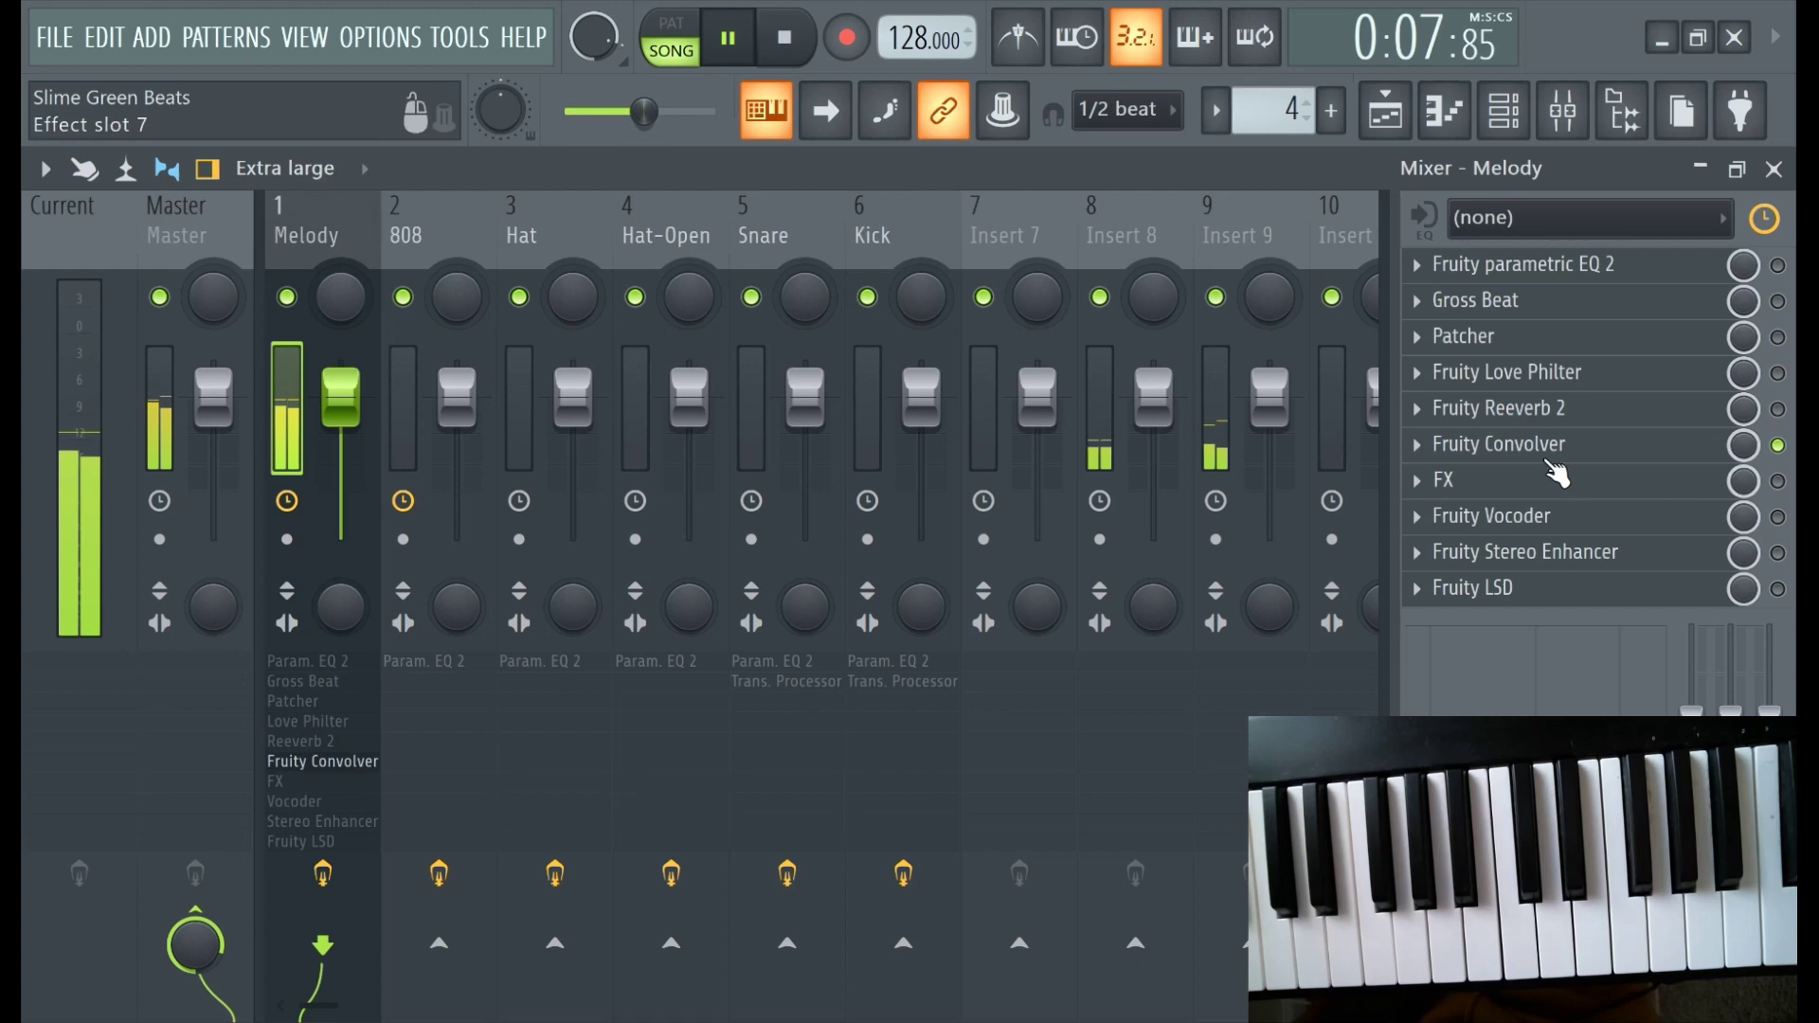
click(1116, 406)
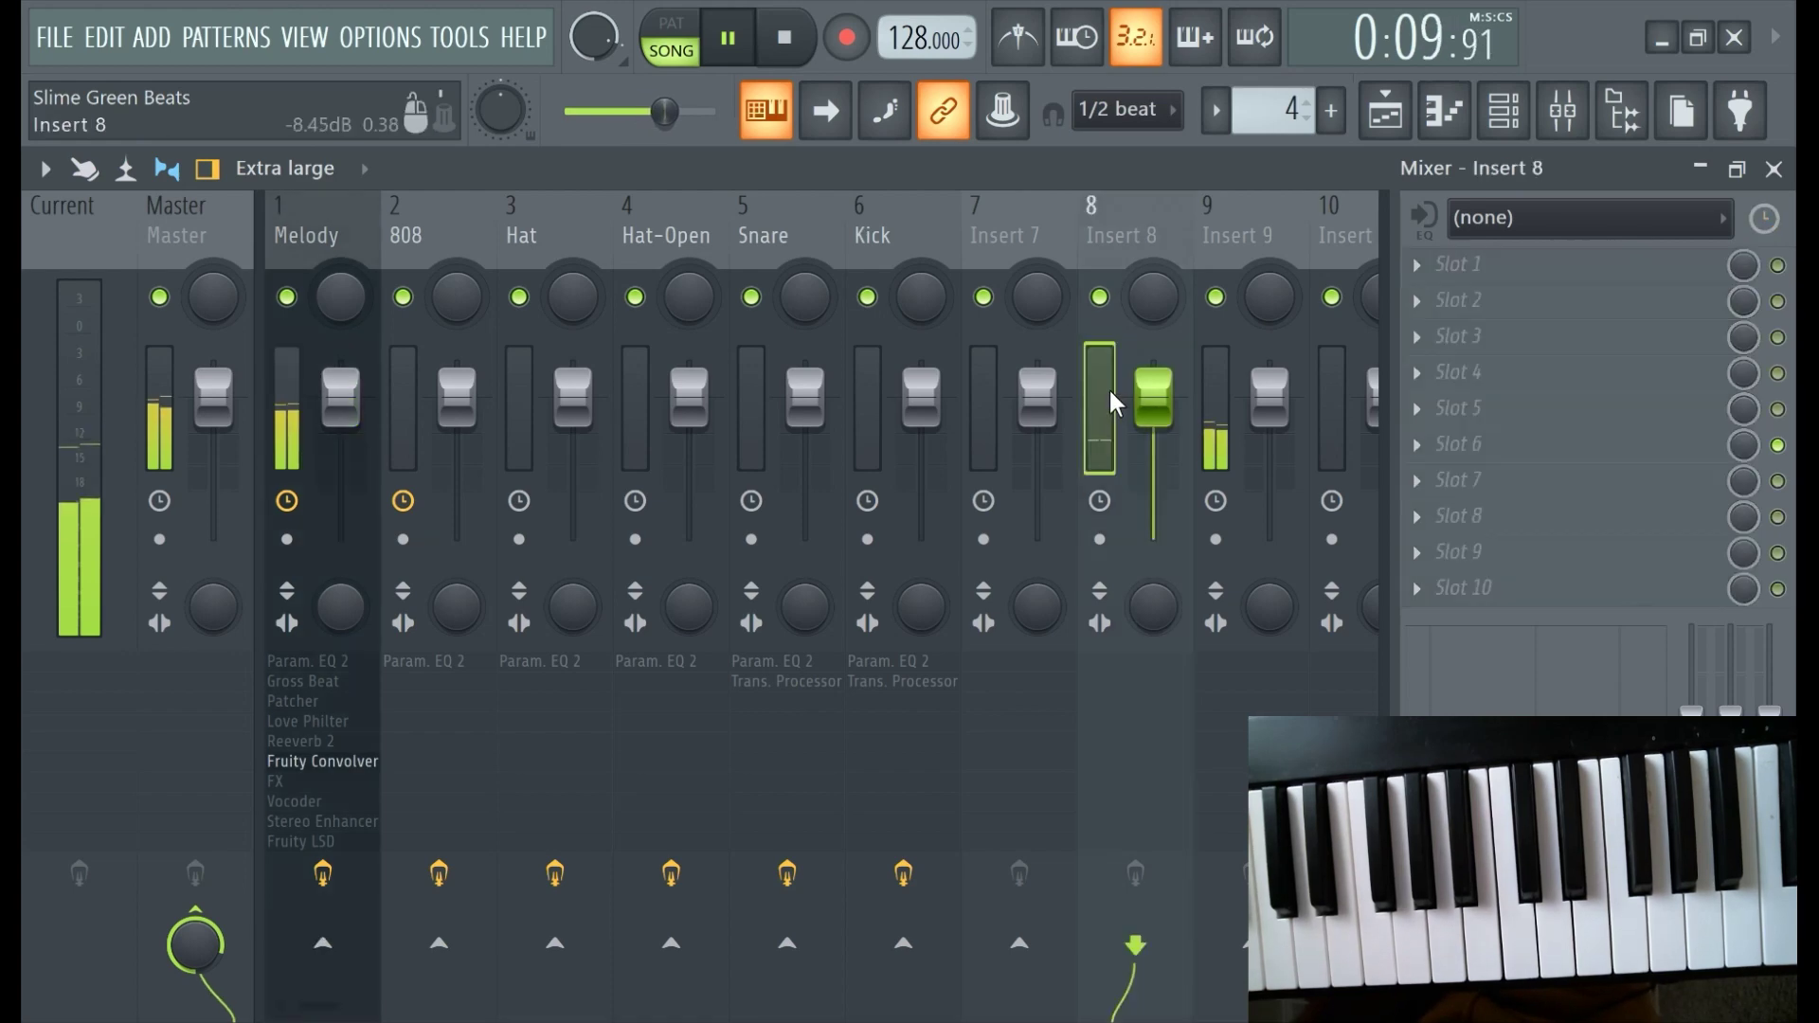
click(1506, 270)
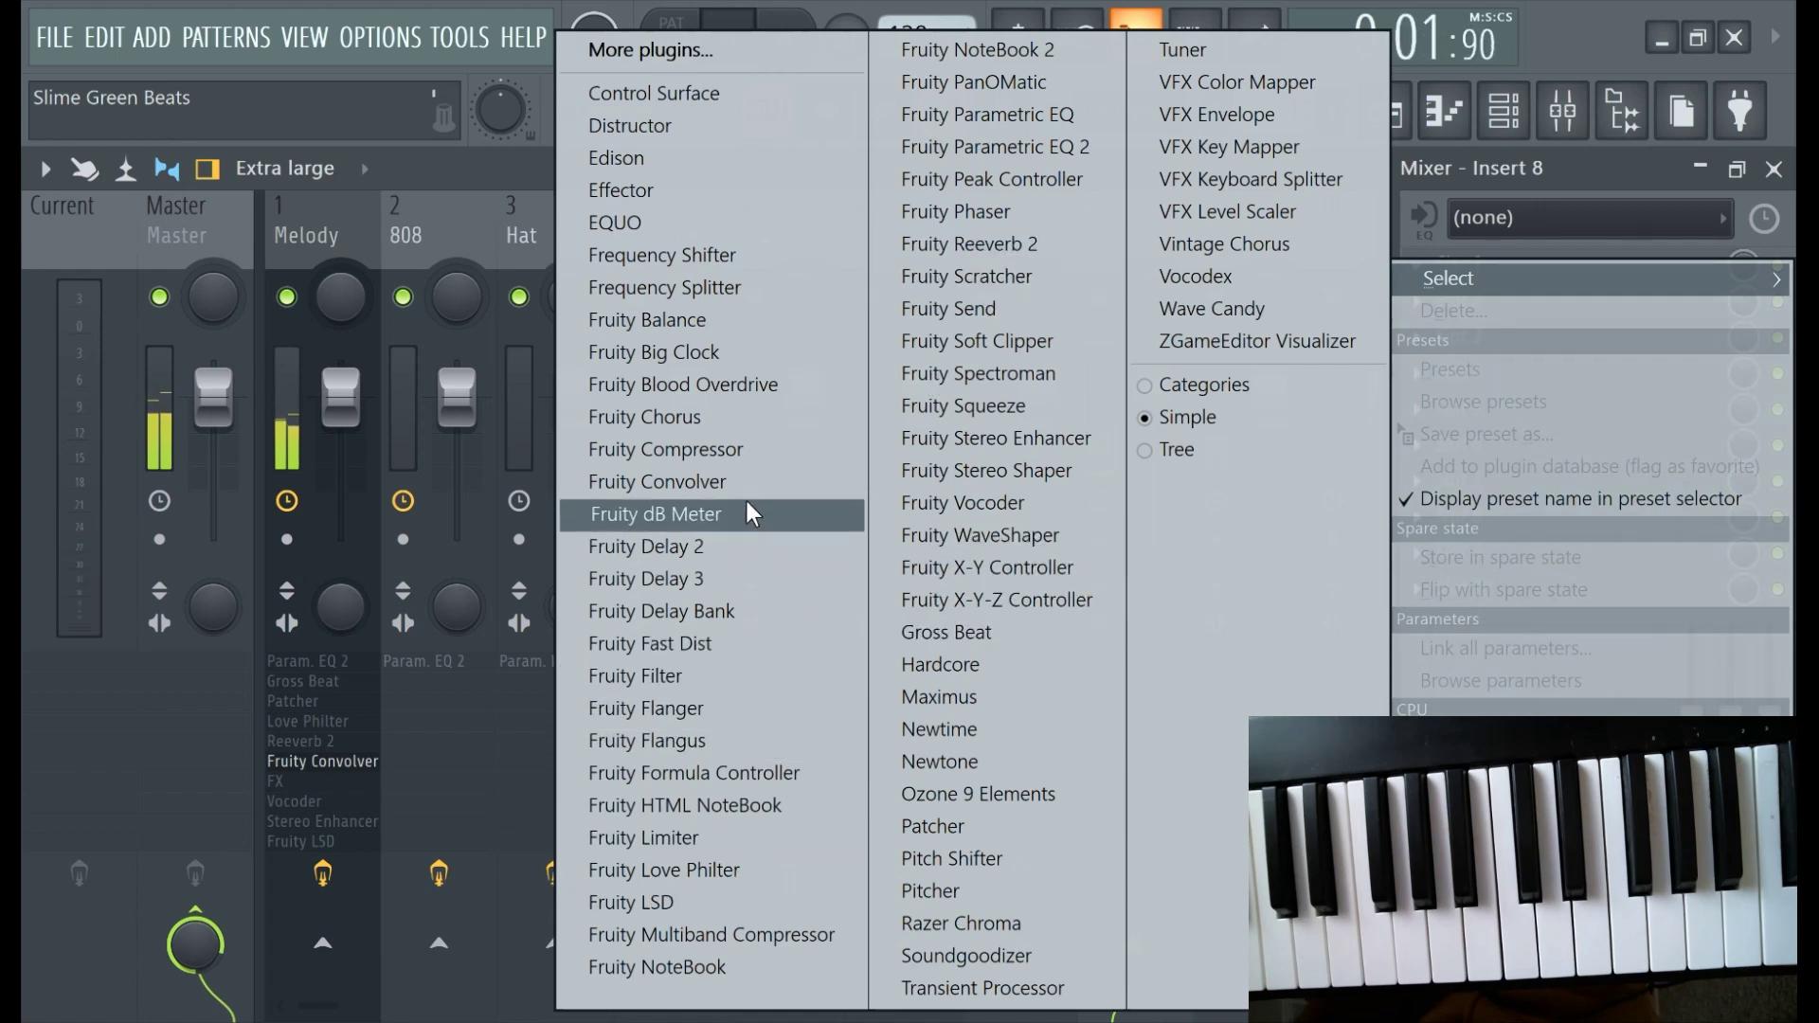
click(767, 481)
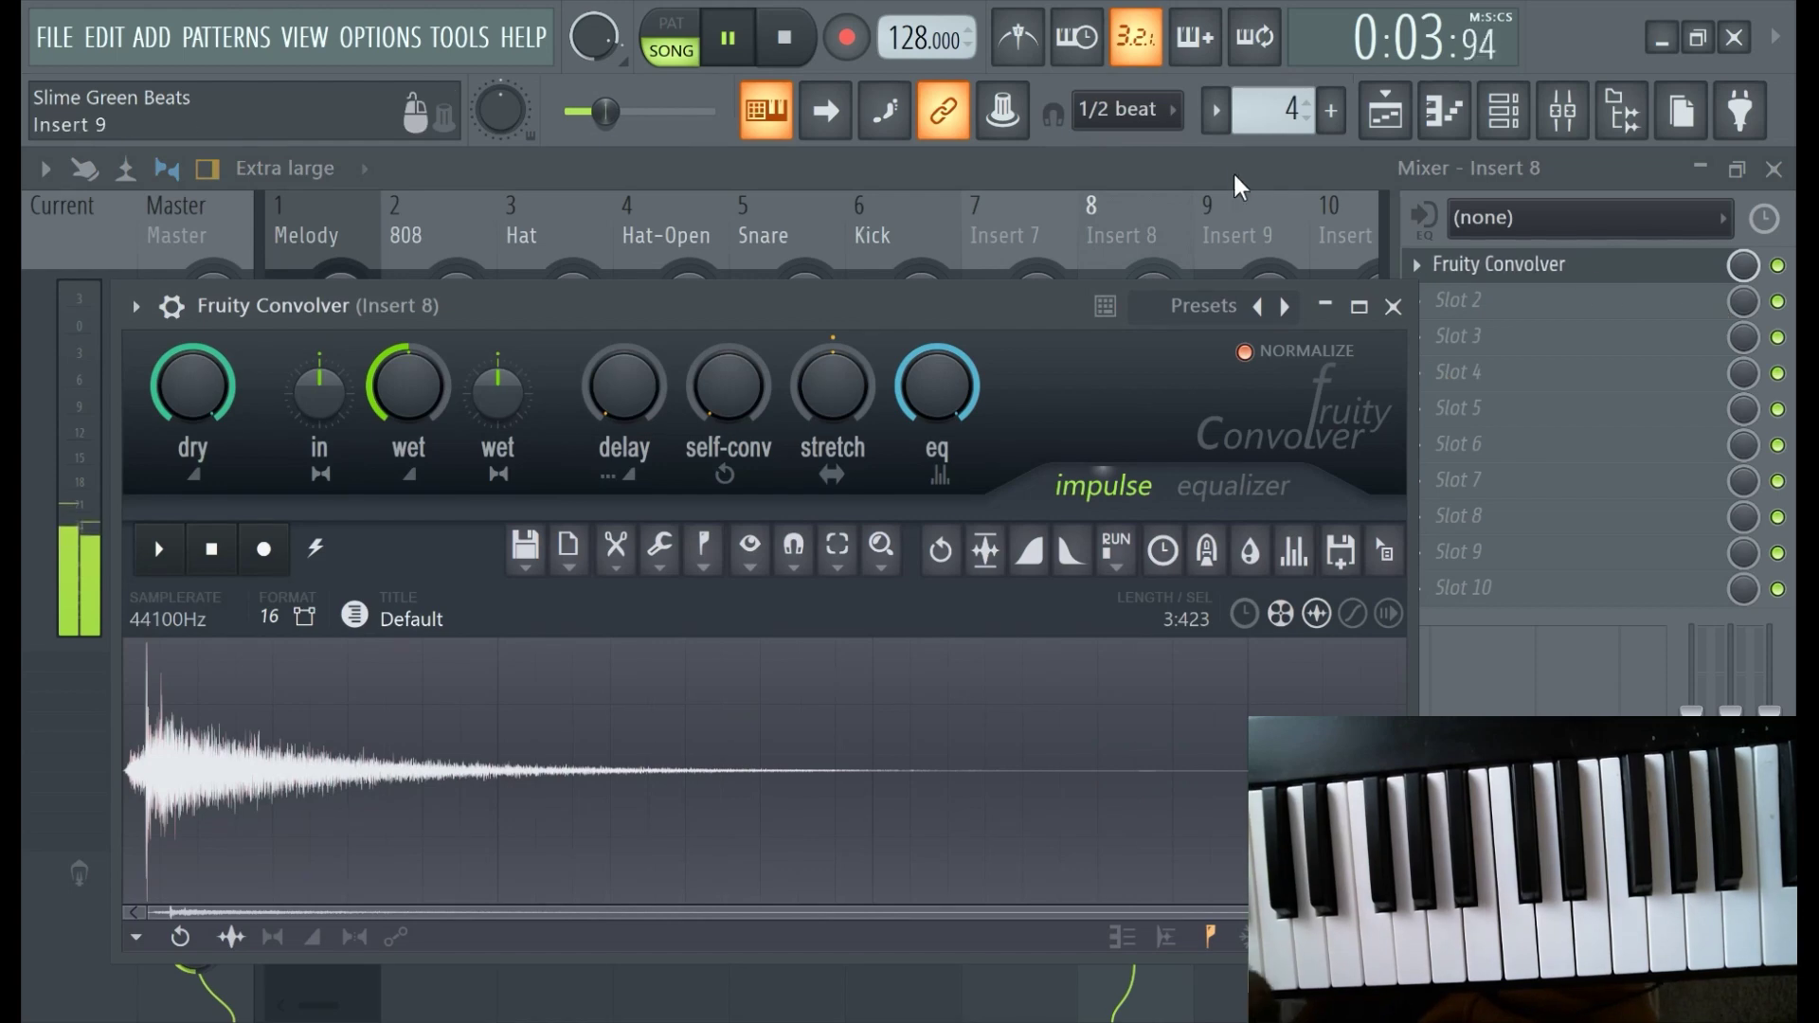
click(1454, 190)
Add a Fruity Convolver to slot 1 of Insert 9 and return to the channel rack.
click(1207, 374)
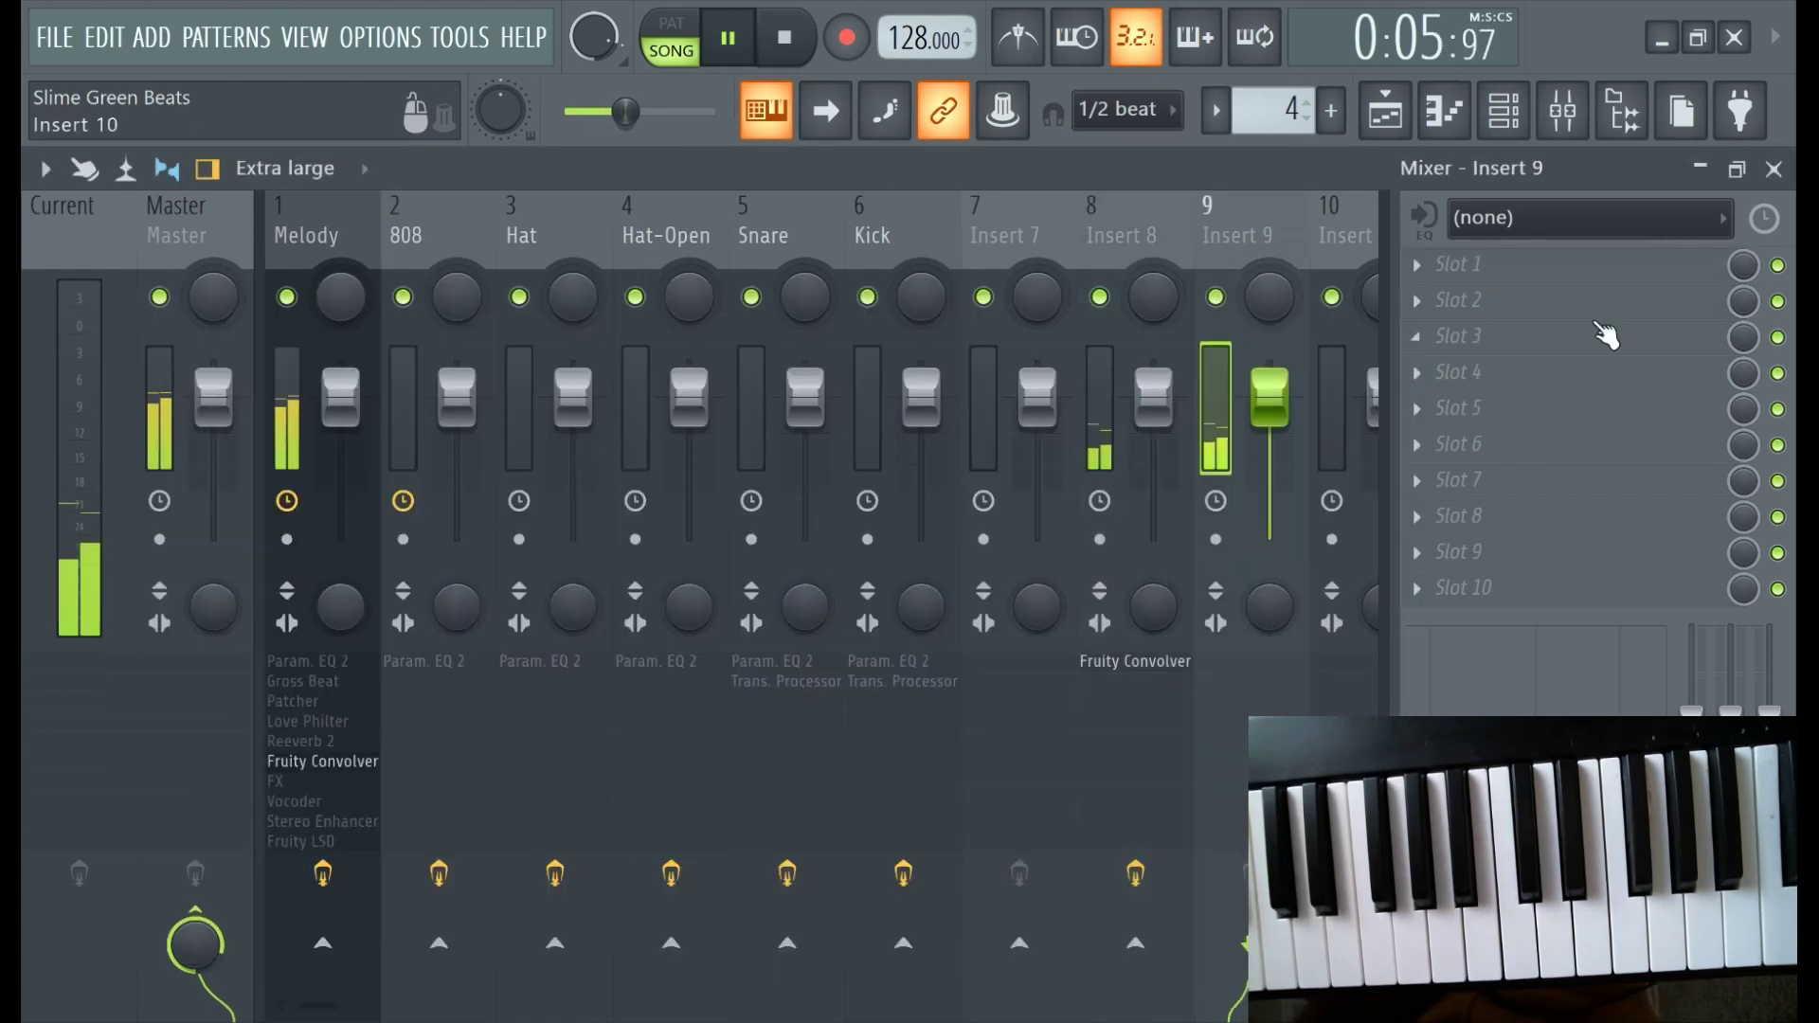
click(1563, 277)
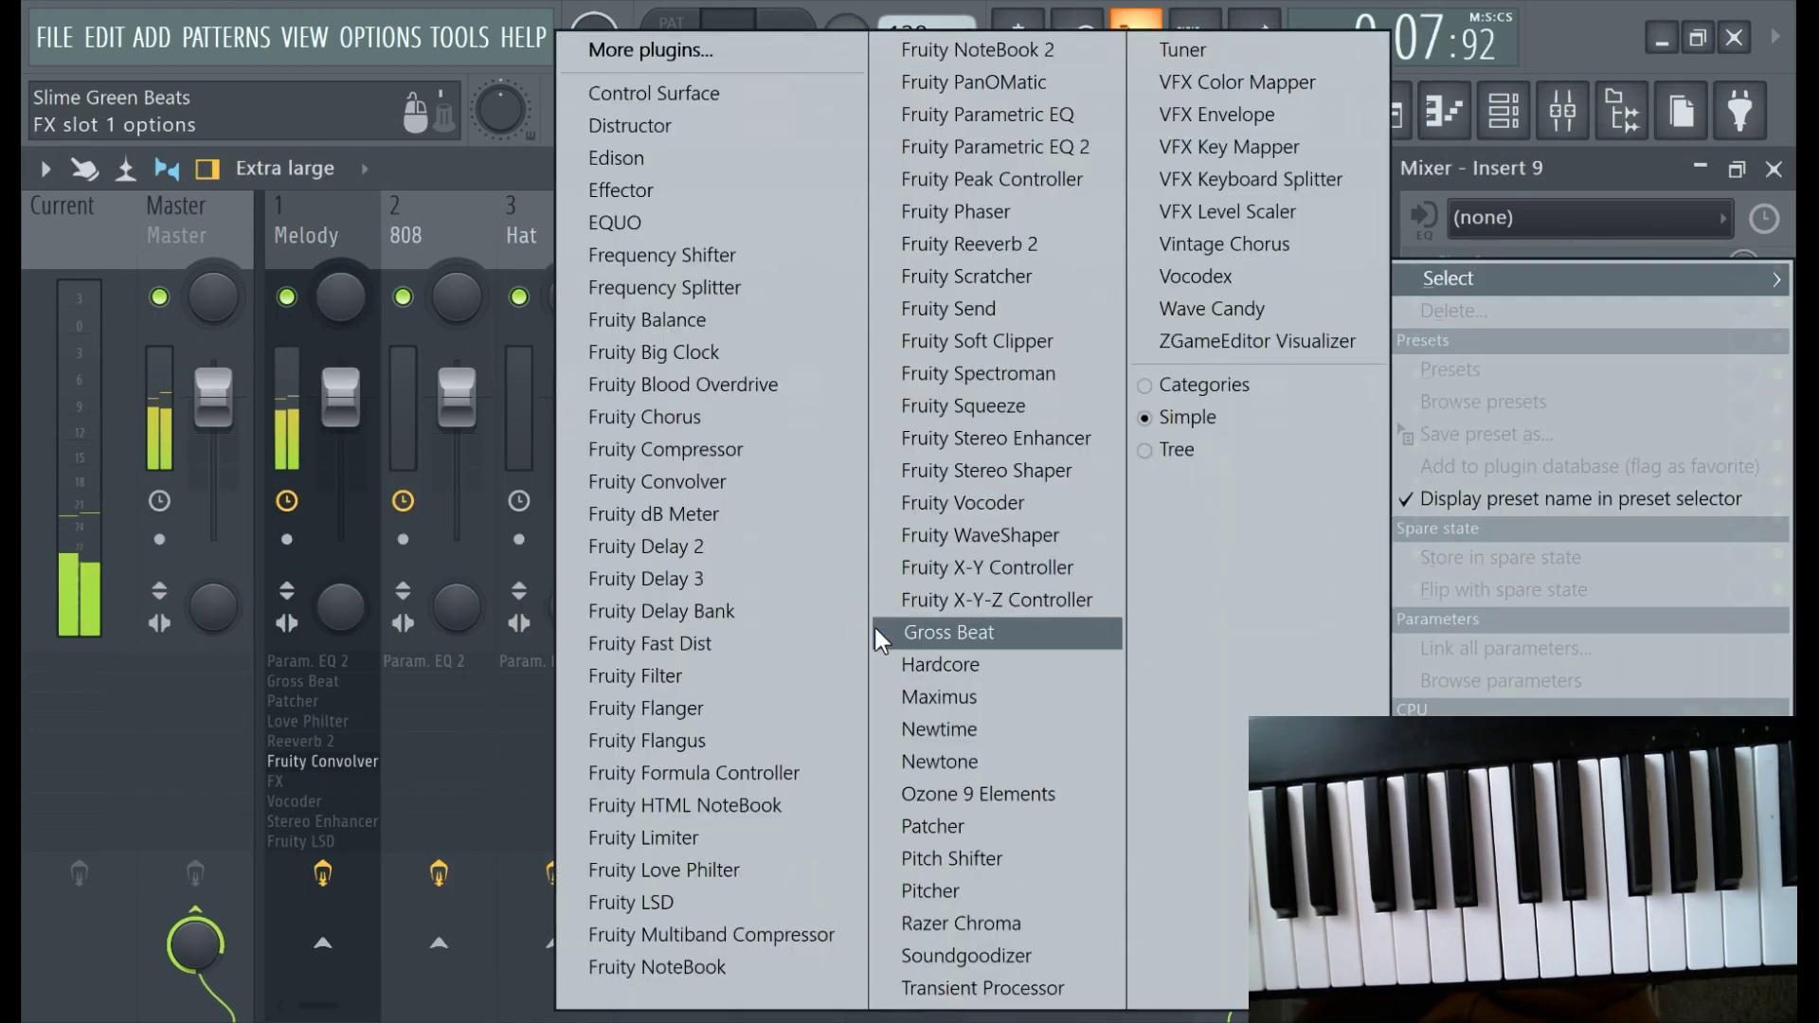
click(668, 482)
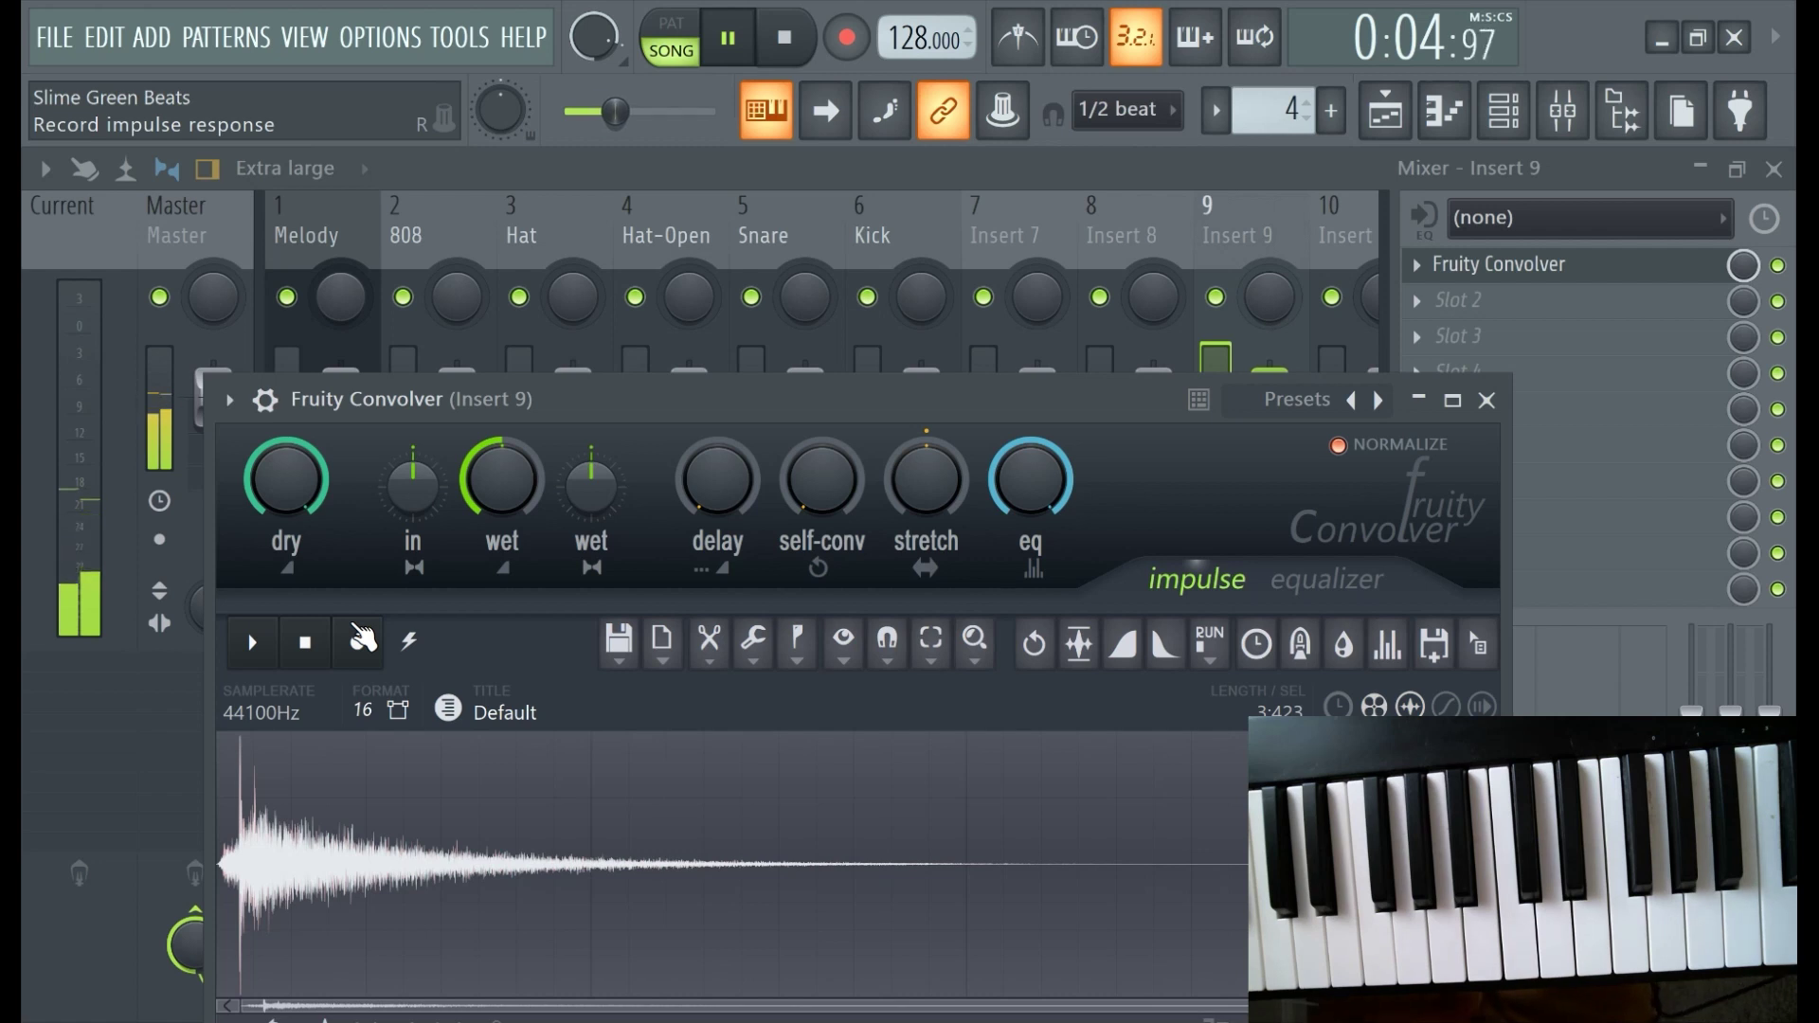
click(475, 173)
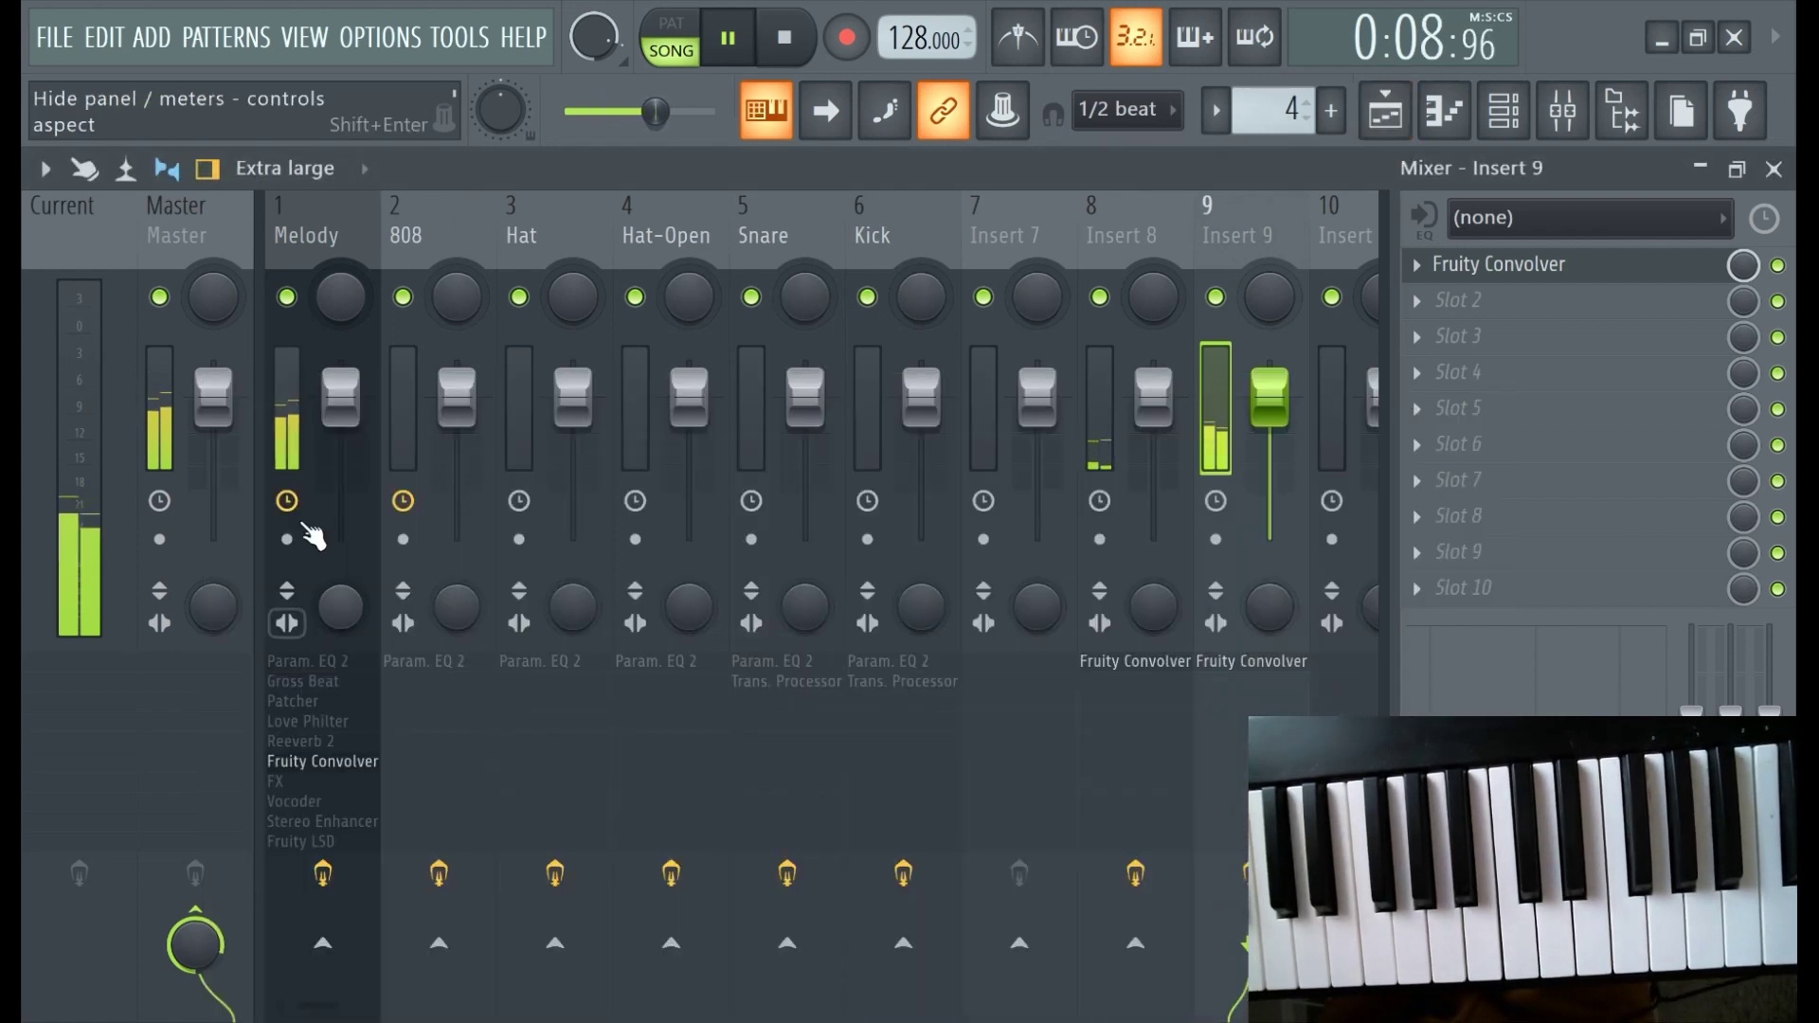
click(1444, 118)
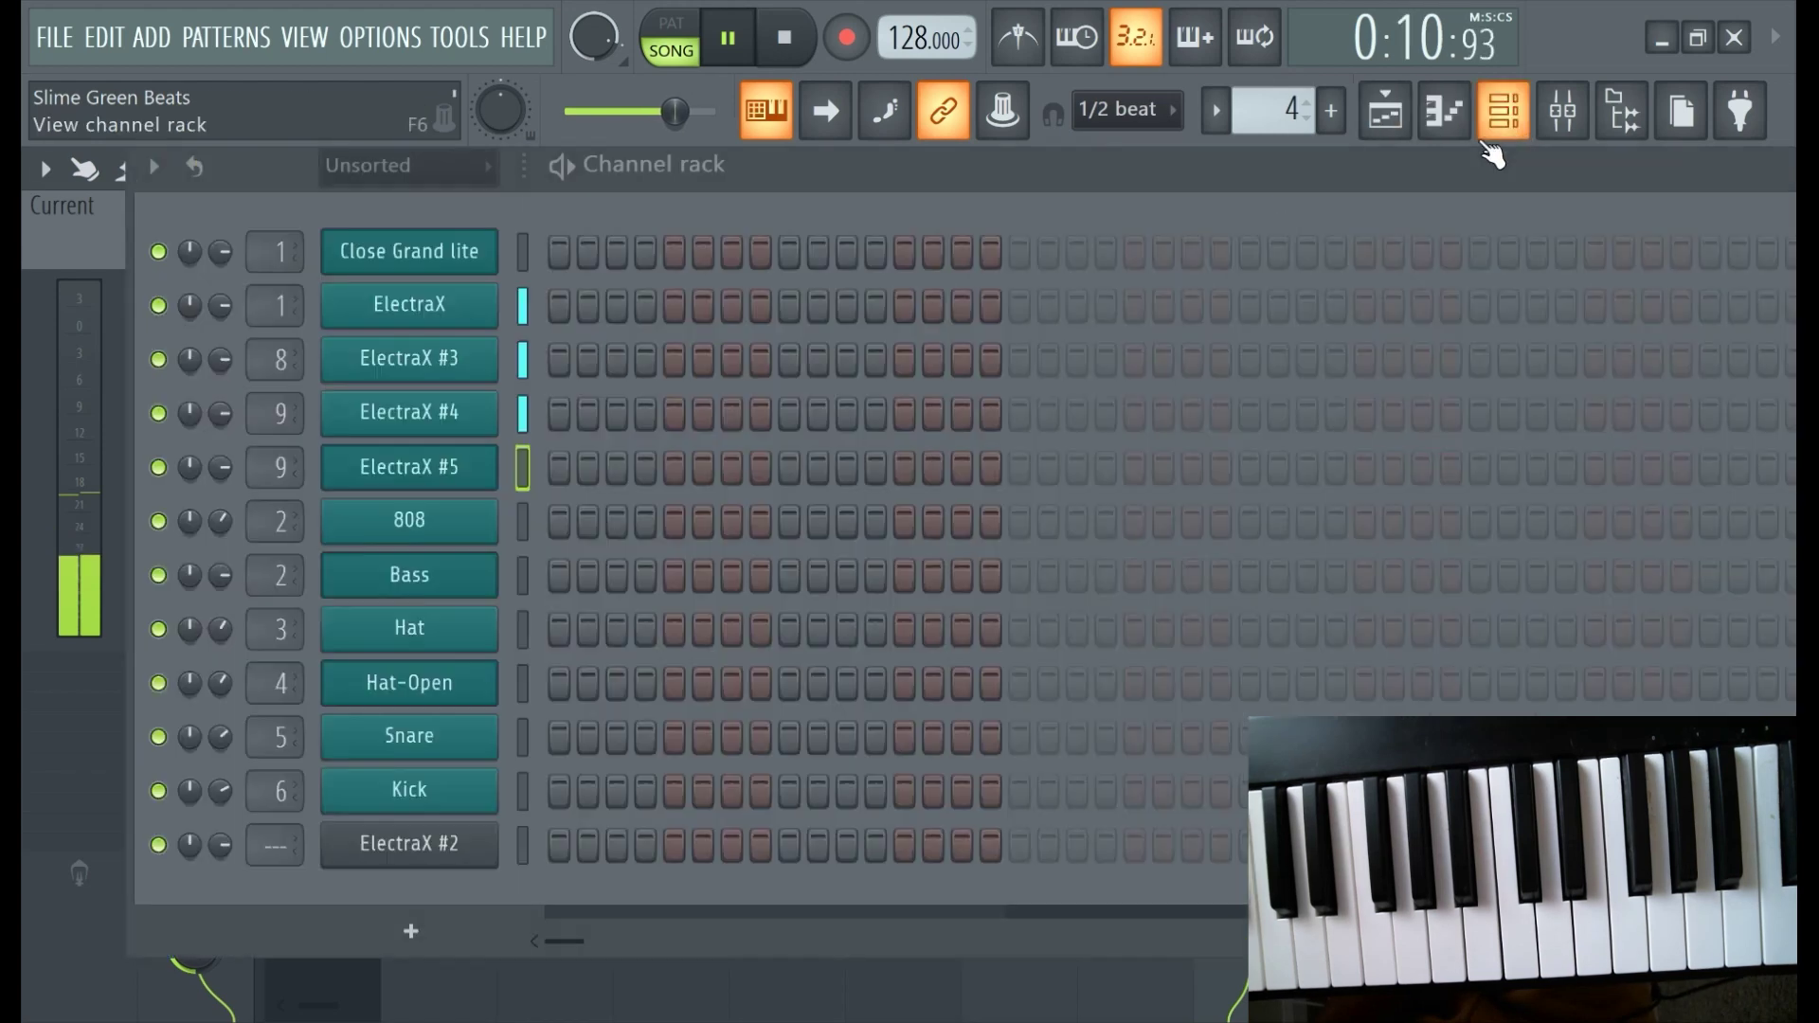